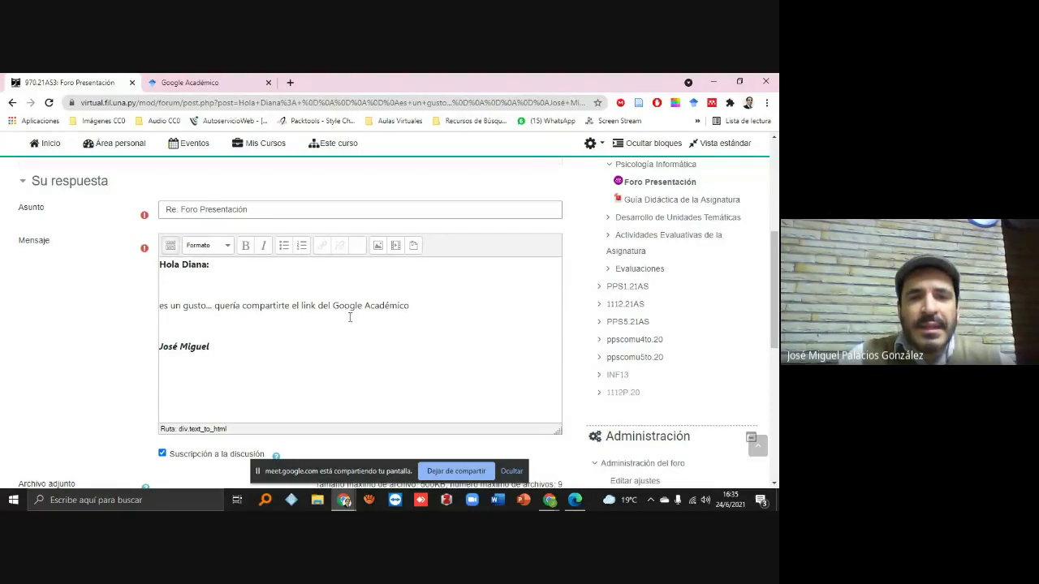
Copy the web address of the Google Académico page open in the other browser tab.
{"action": "left_click", "coordinate": [207, 81]}
{"action": "key", "text": "ctrl+c"}
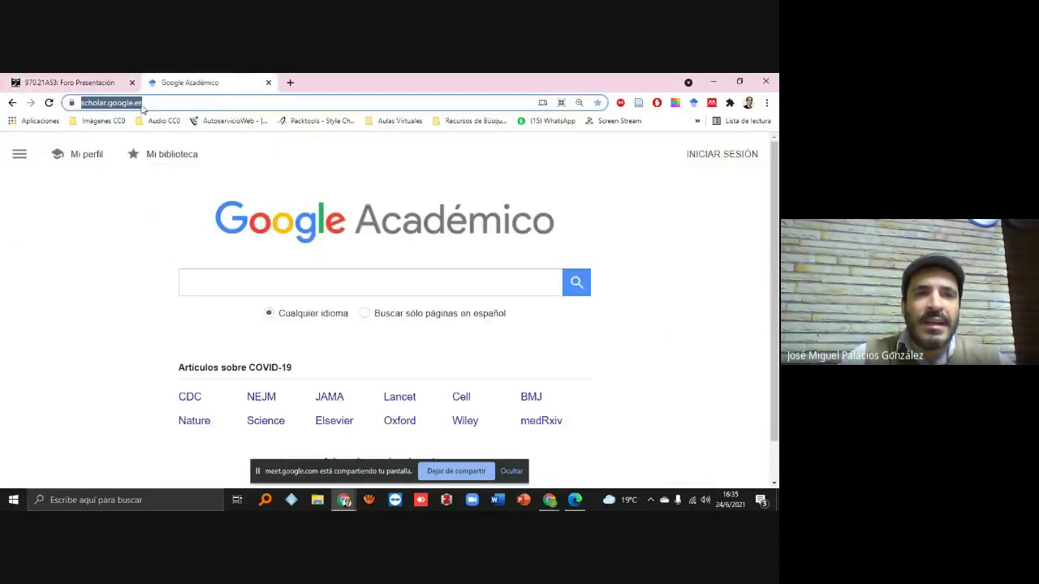
{"action": "right_click", "coordinate": [113, 106]}
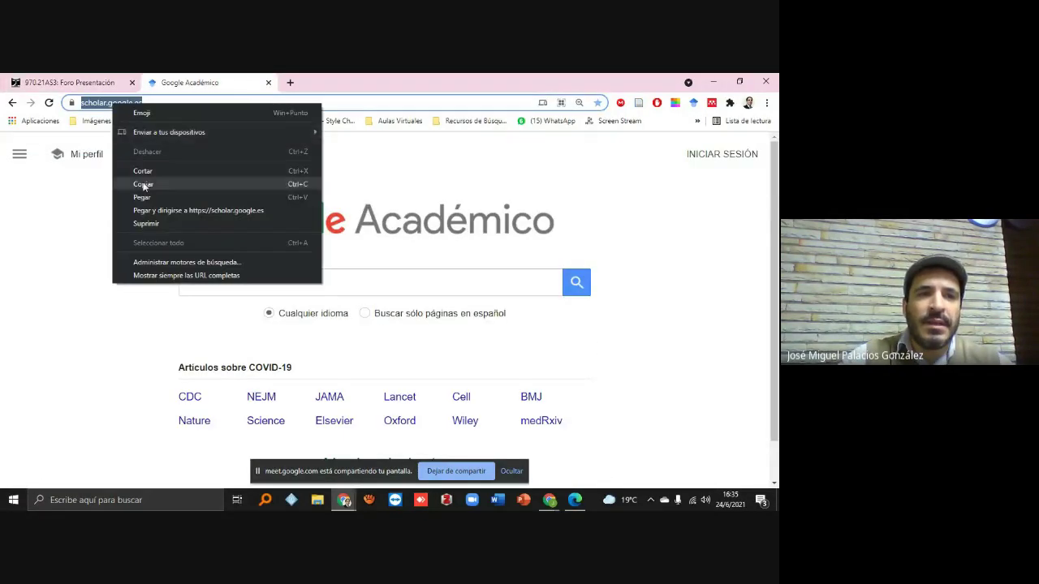
{"action": "left_click", "coordinate": [143, 185]}
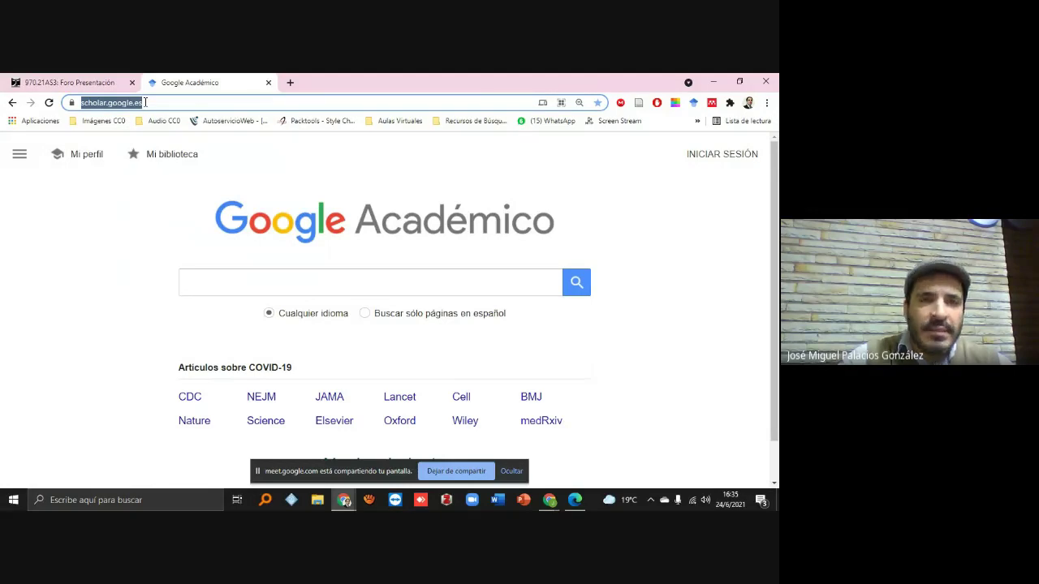
{"action": "left_click", "coordinate": [89, 83]}
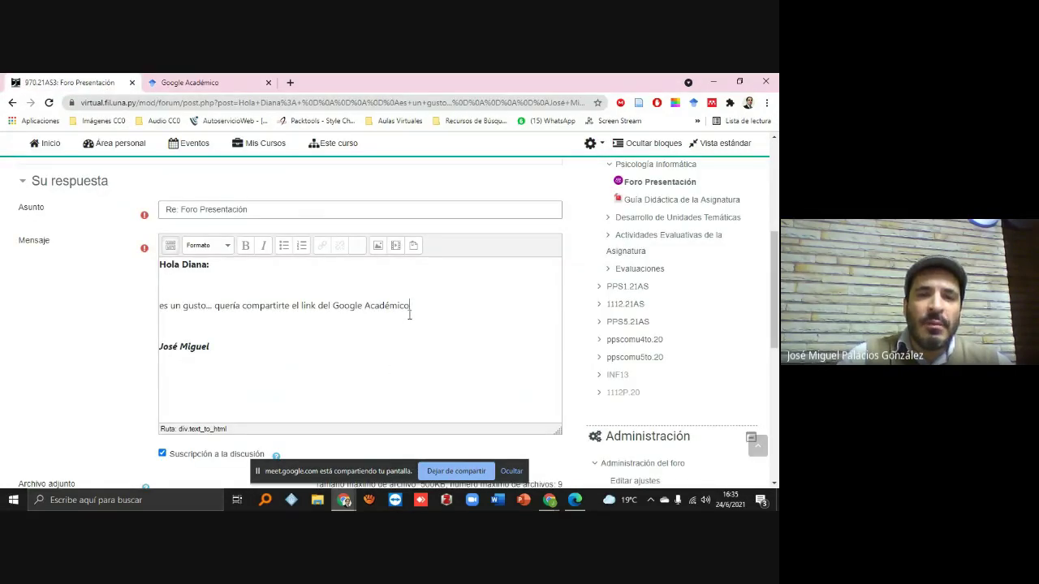
{"action": "left_click_drag", "start_coordinate": [409, 308], "coordinate": [335, 308]}
{"action": "double_click", "coordinate": [305, 307]}
{"action": "left_click_drag", "start_coordinate": [410, 308], "coordinate": [336, 305]}
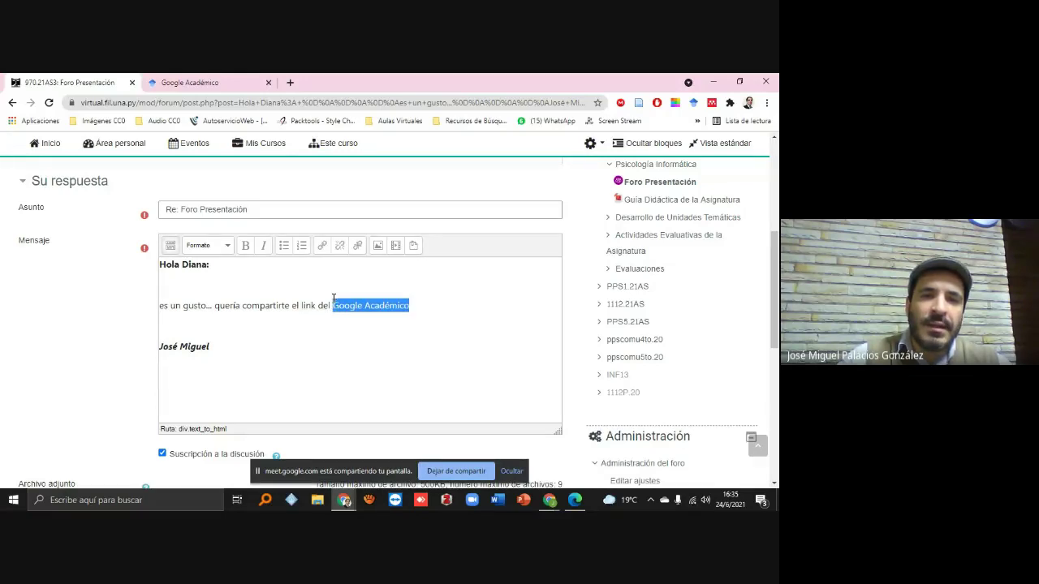
{"action": "left_click", "coordinate": [322, 247]}
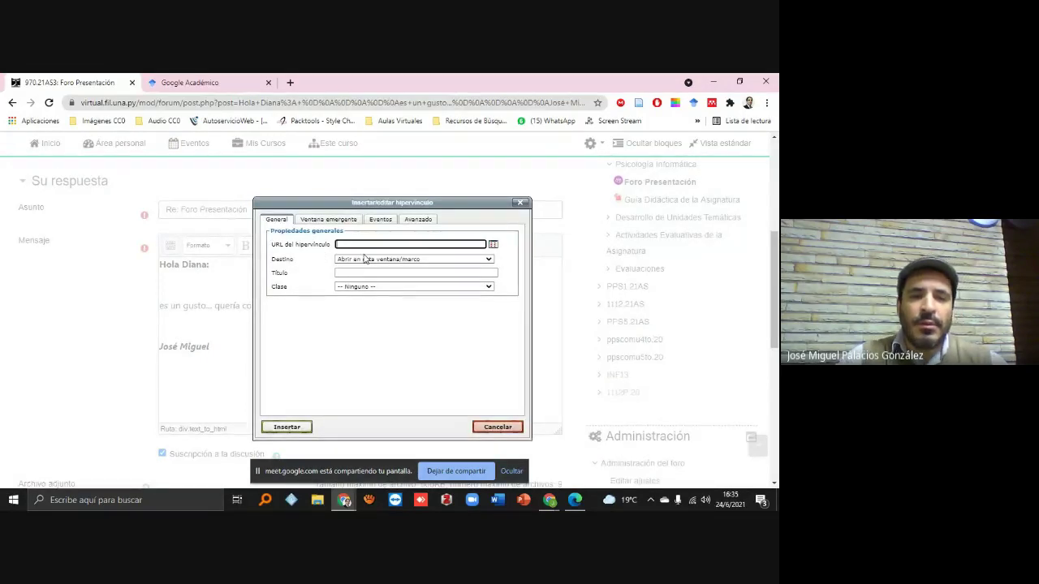
{"action": "key", "text": "ctrl+v"}
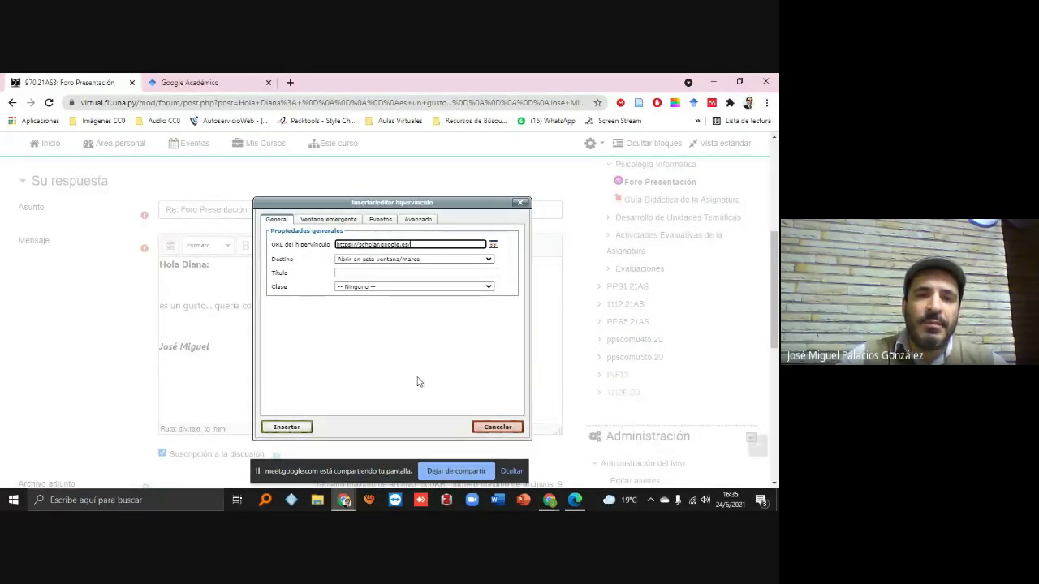
{"action": "left_click", "coordinate": [279, 427]}
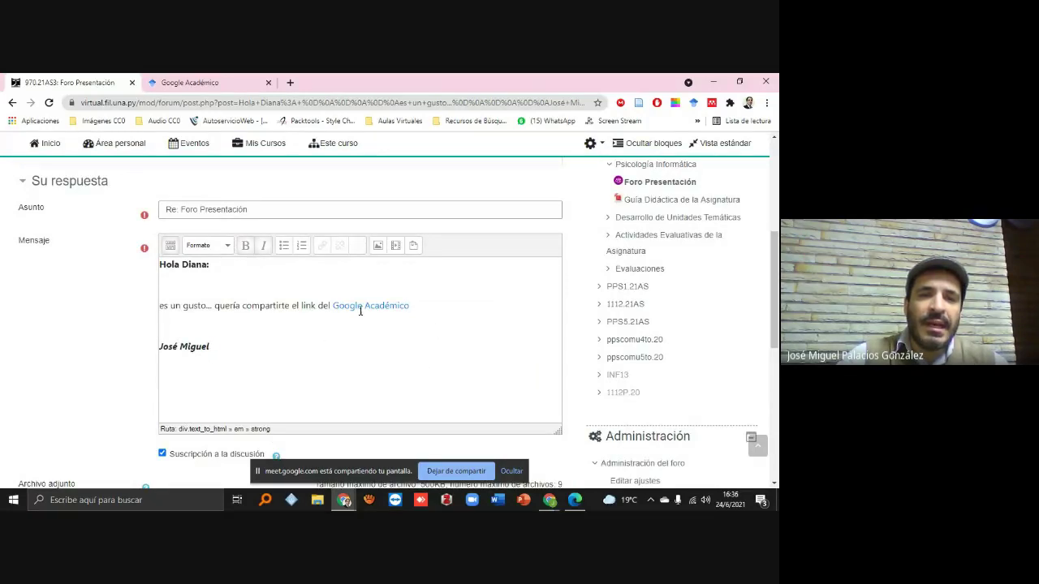
Review the Google Académico page, the reply text, and the attachment and sending options of the forum reply.
{"action": "left_click", "coordinate": [195, 82]}
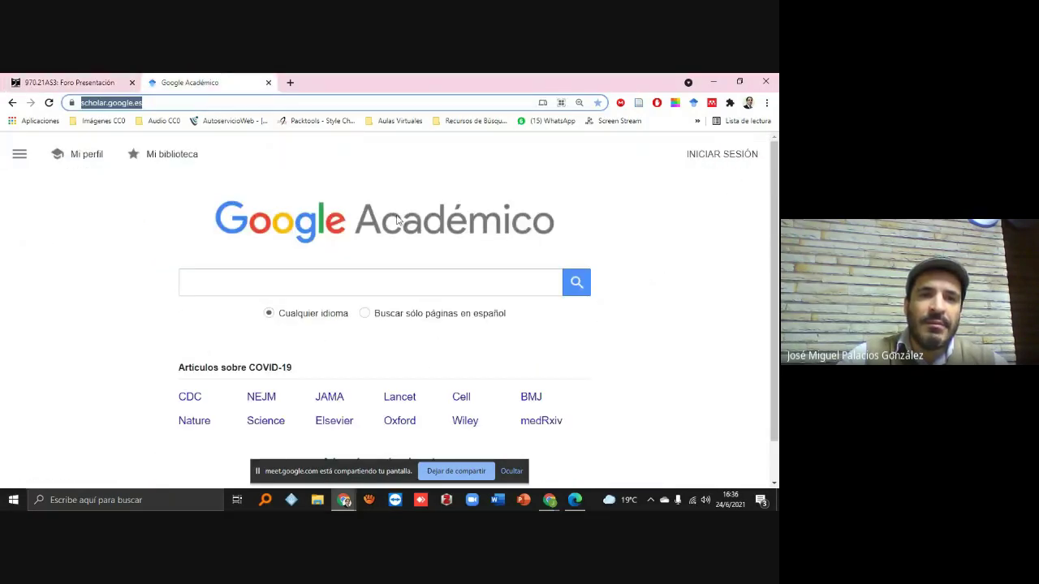
{"action": "left_click", "coordinate": [70, 85]}
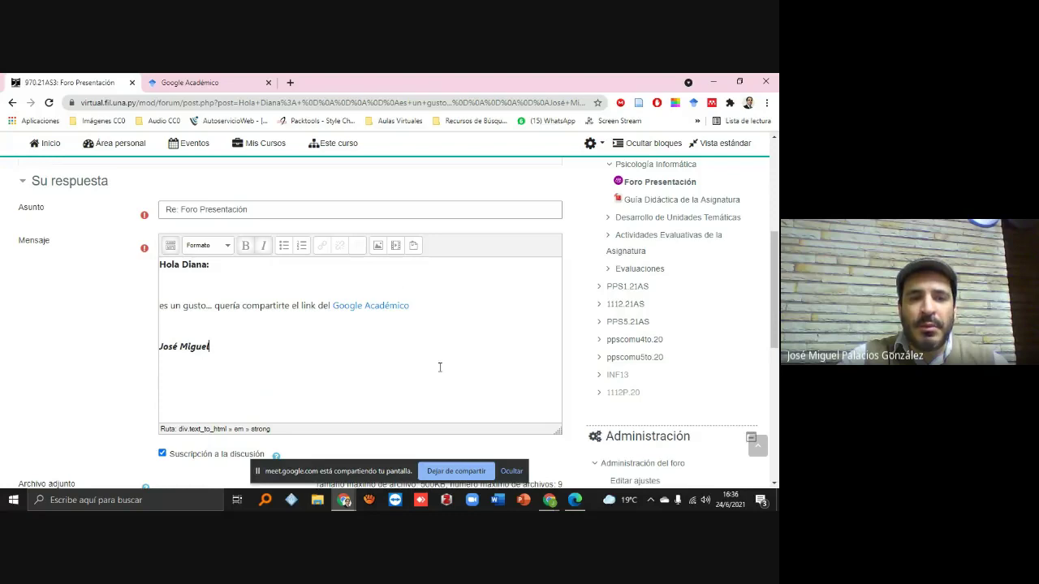
{"action": "scroll", "coordinate": [440, 368], "scroll_direction": "down", "scroll_amount": 3}
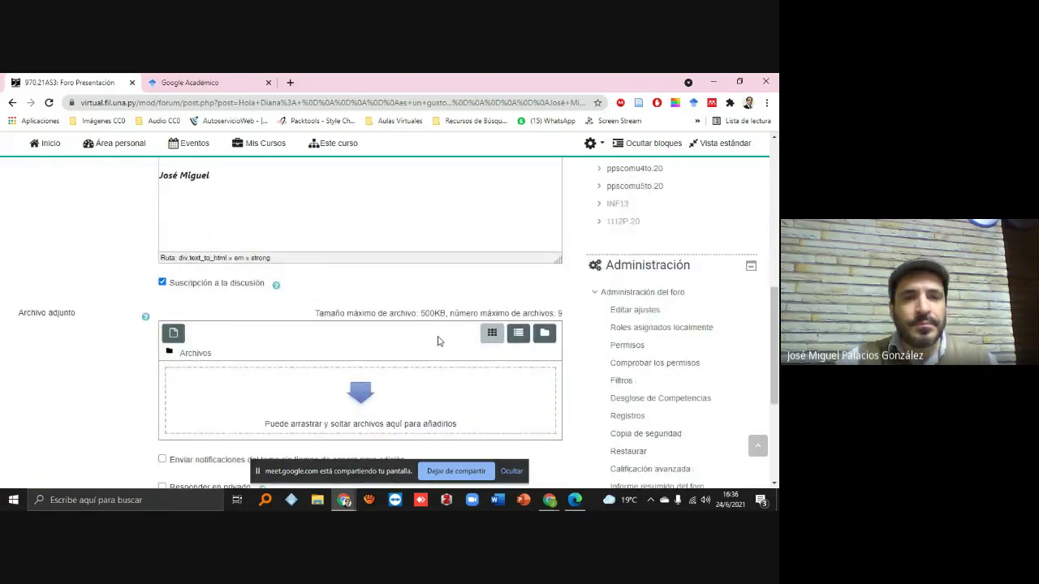
{"action": "scroll", "coordinate": [437, 341], "scroll_direction": "up", "scroll_amount": 2}
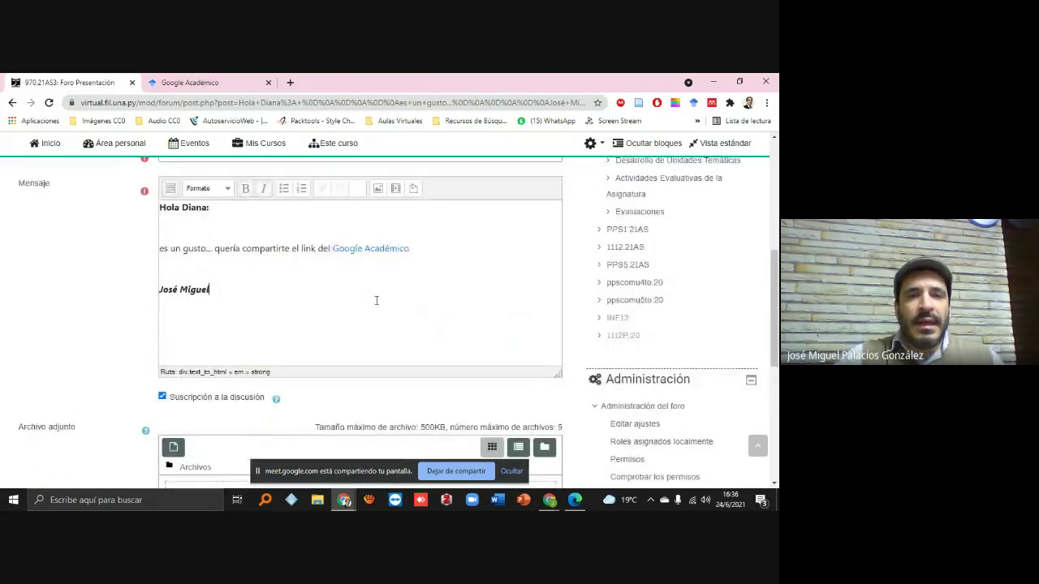
{"action": "left_click_drag", "start_coordinate": [204, 227], "coordinate": [311, 317]}
{"action": "scroll", "coordinate": [303, 175], "scroll_direction": "down", "scroll_amount": 4}
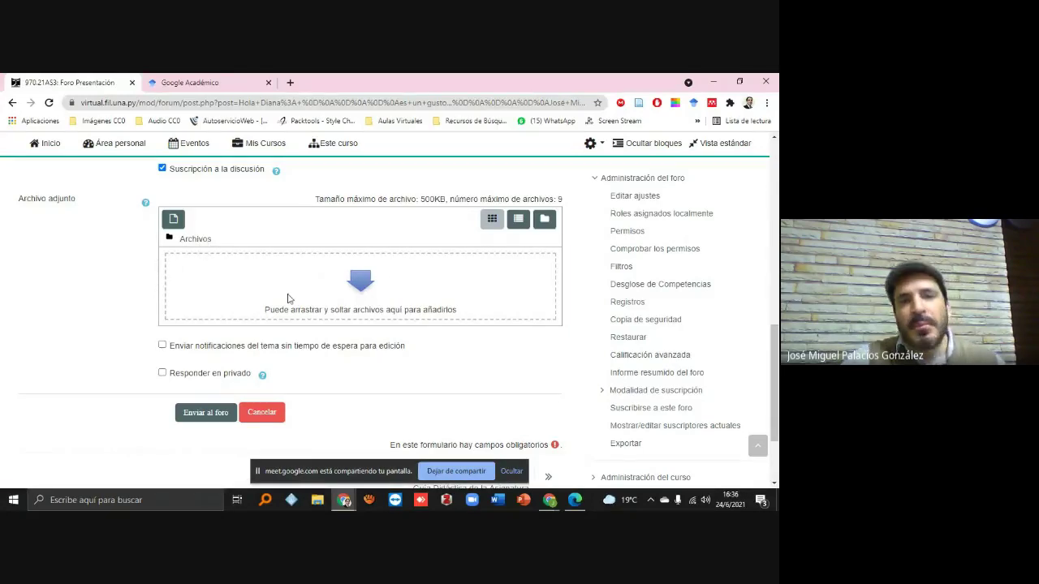
{"action": "scroll", "coordinate": [321, 301], "scroll_direction": "up", "scroll_amount": 1}
{"action": "scroll", "coordinate": [276, 320], "scroll_direction": "up", "scroll_amount": 1}
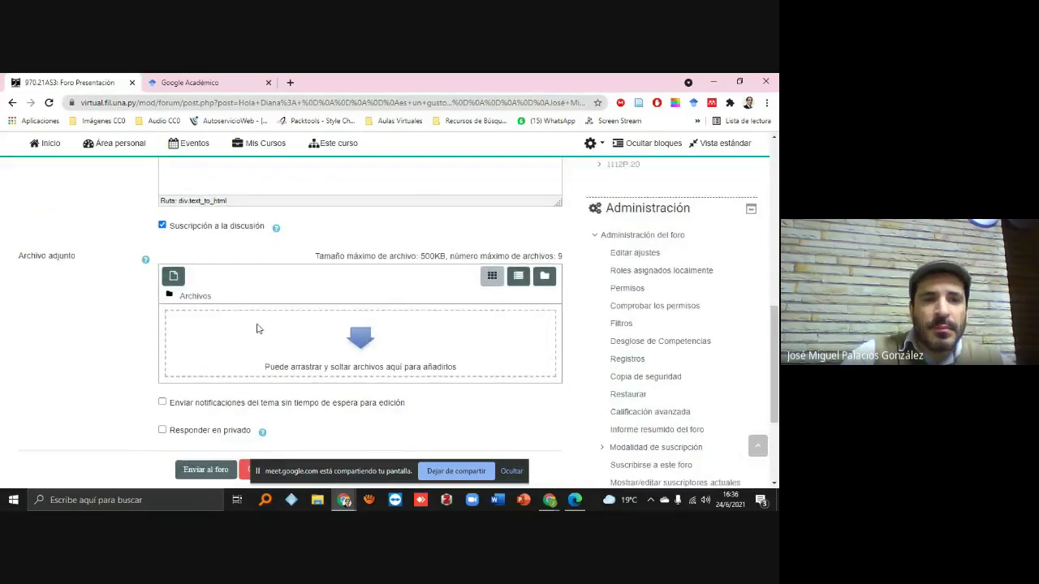
{"action": "scroll", "coordinate": [203, 341], "scroll_direction": "down", "scroll_amount": 2}
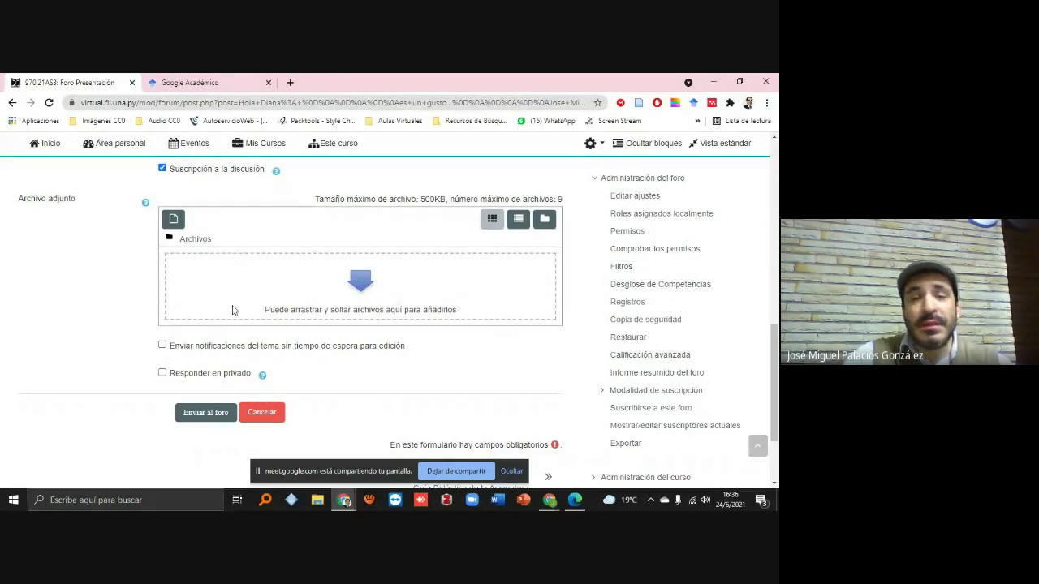
Choose the PDF "Psicologia Informatica_Guía Didáctica 2021" from the Básico > Psicología Informática folder as the reply's attachment.
{"action": "left_click", "coordinate": [172, 219]}
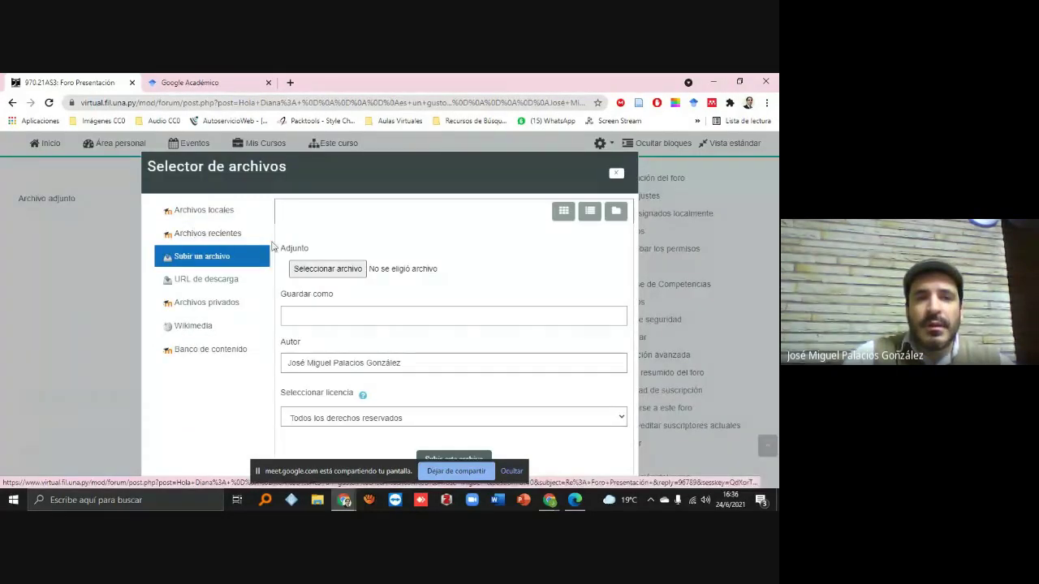
{"action": "left_click", "coordinate": [328, 269]}
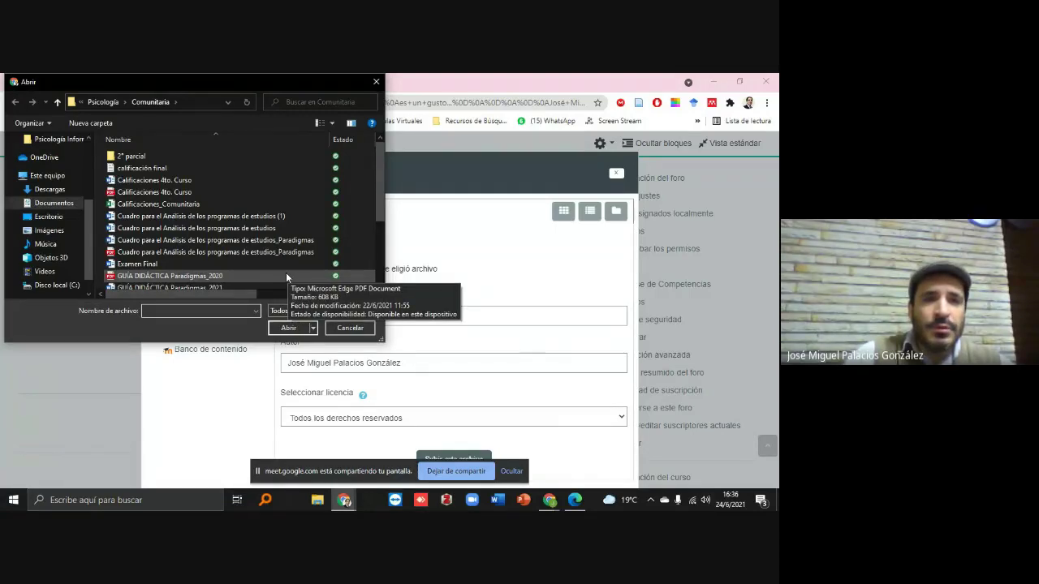
{"action": "left_click", "coordinate": [286, 276]}
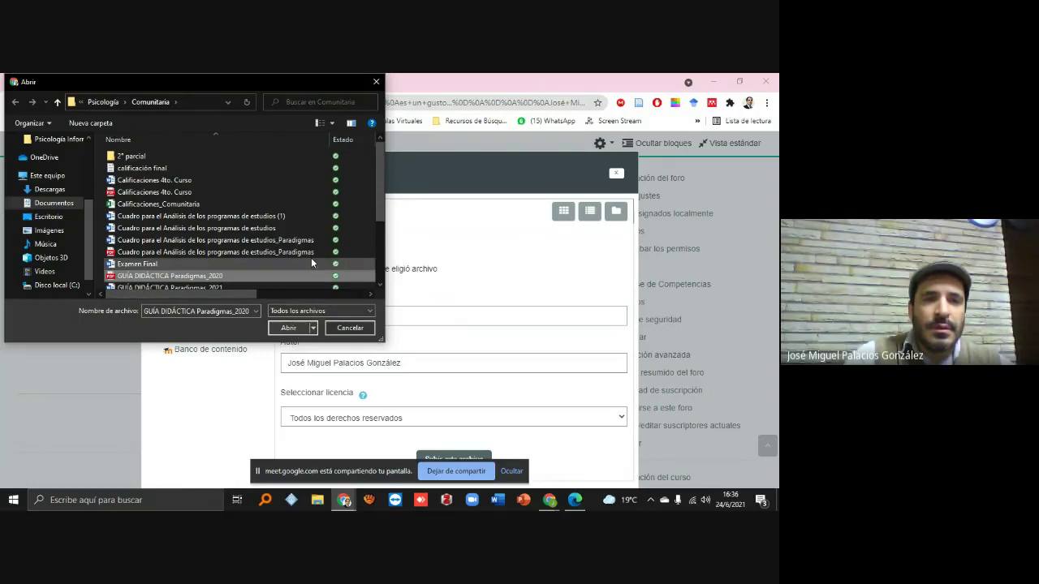
{"action": "left_click_drag", "start_coordinate": [380, 194], "coordinate": [388, 253]}
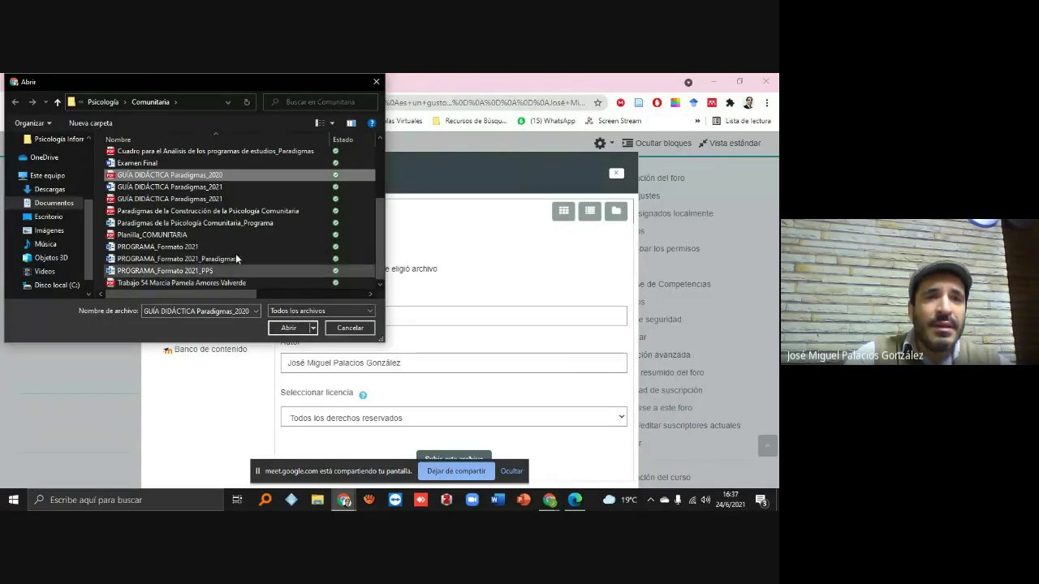
{"action": "left_click", "coordinate": [90, 102]}
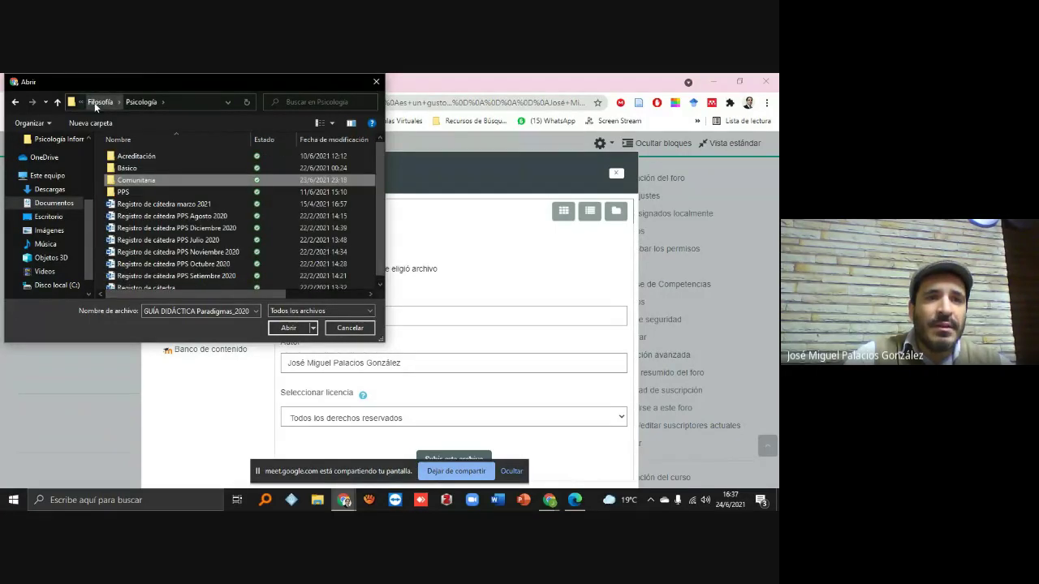
{"action": "double_click", "coordinate": [154, 168]}
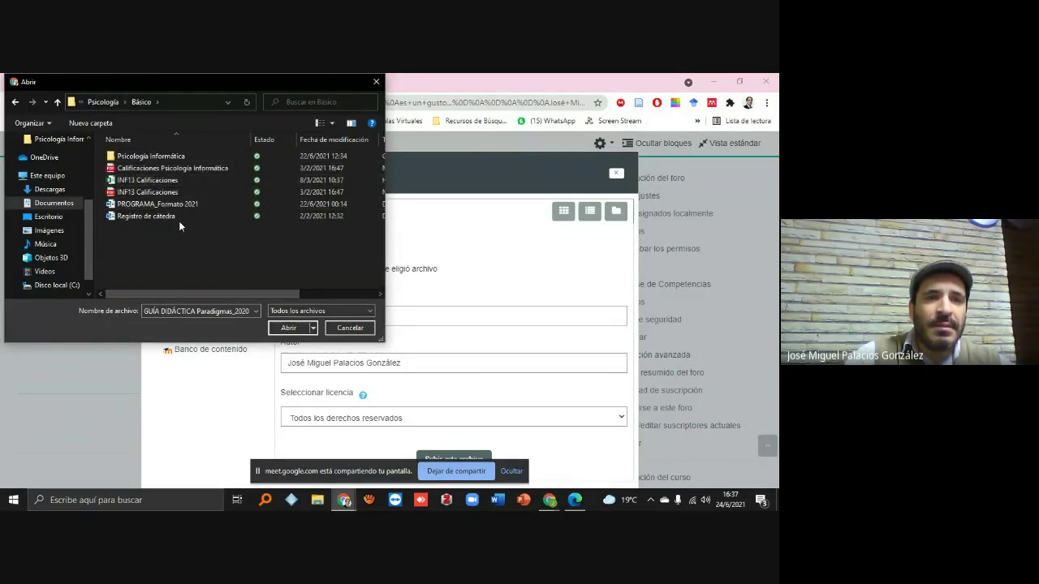
{"action": "double_click", "coordinate": [209, 155]}
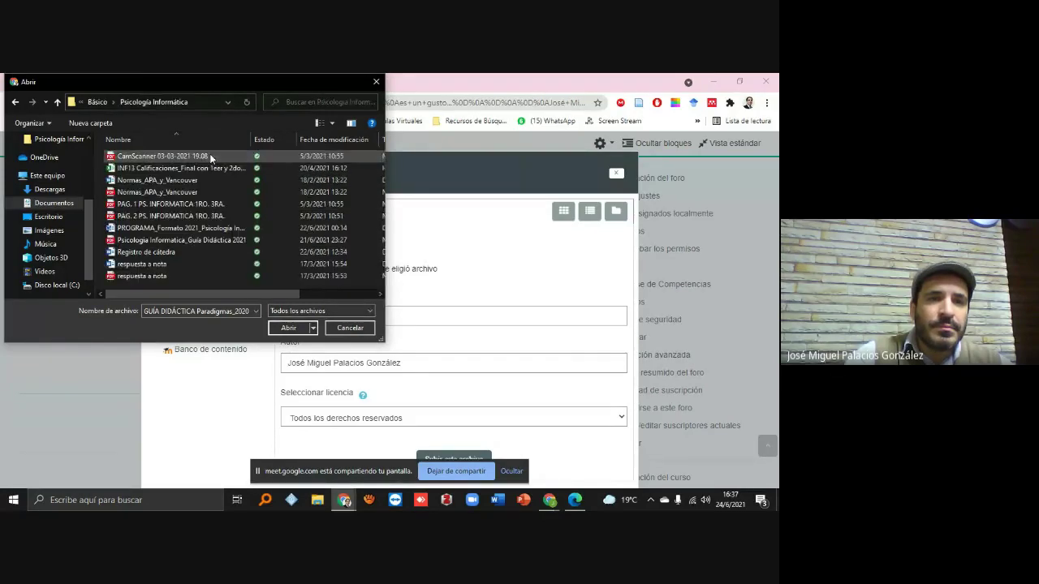
{"action": "left_click", "coordinate": [212, 240]}
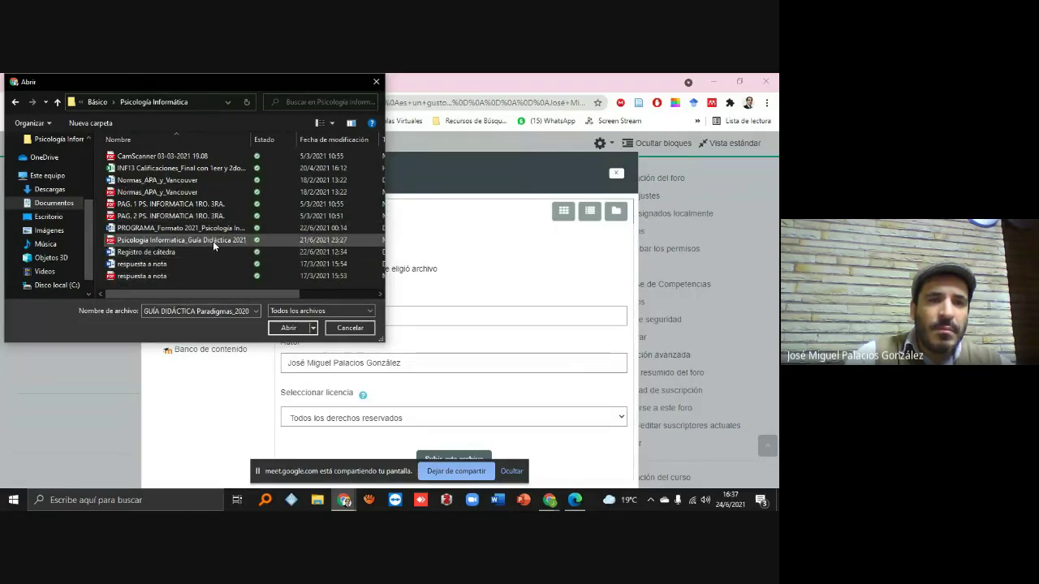
{"action": "left_click", "coordinate": [288, 327]}
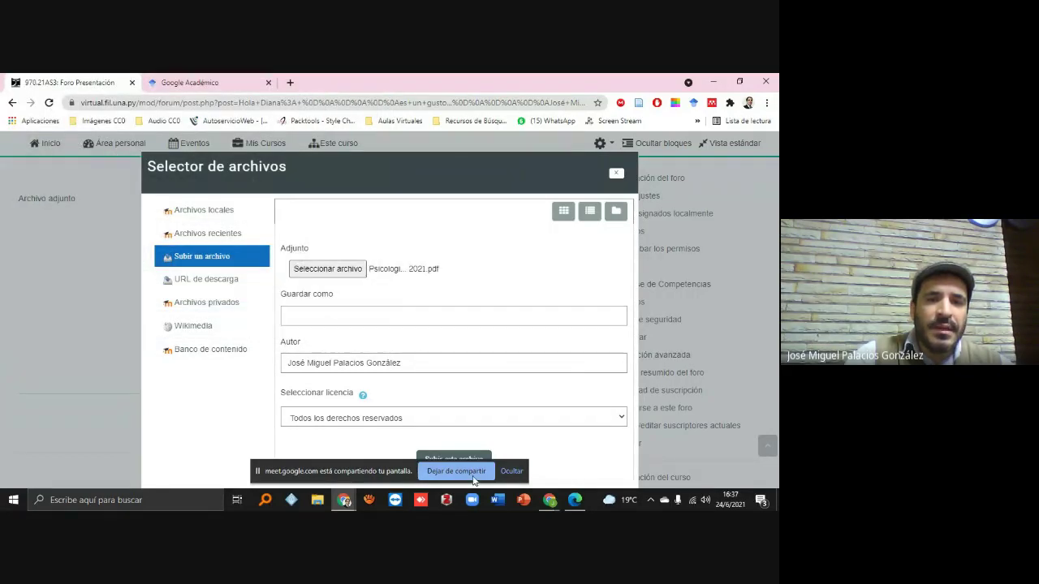
Try to upload the chosen Guía Didáctica 2021 PDF to the reply and close the file selector.
{"action": "left_click", "coordinate": [513, 472]}
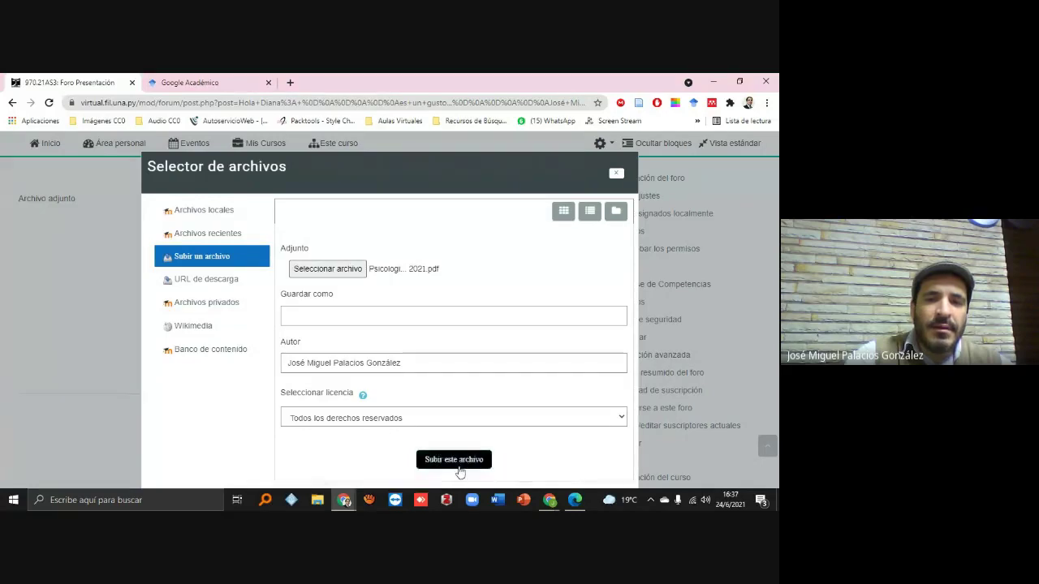
{"action": "left_click", "coordinate": [474, 463]}
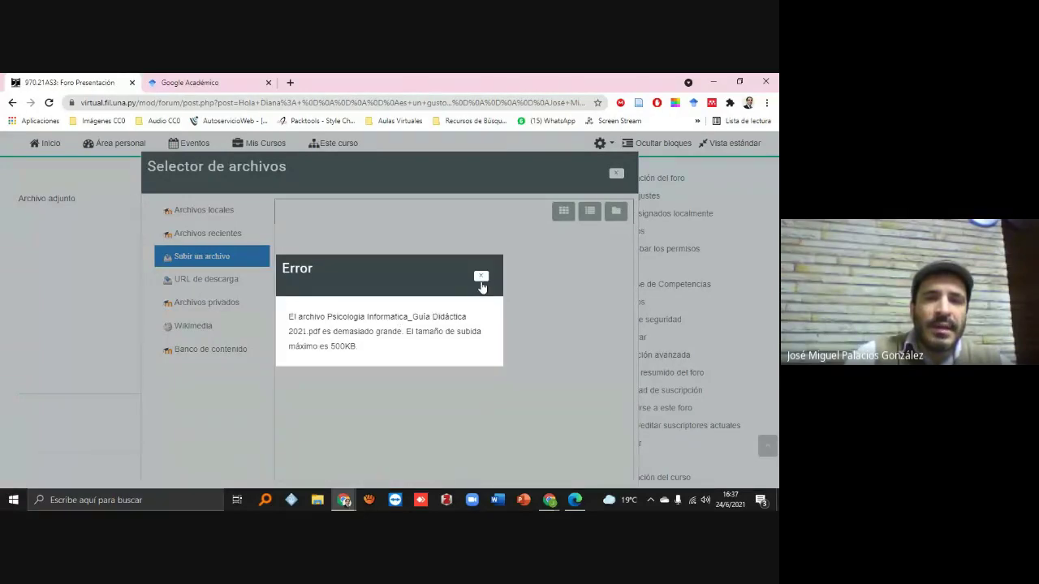
{"action": "left_click", "coordinate": [481, 278]}
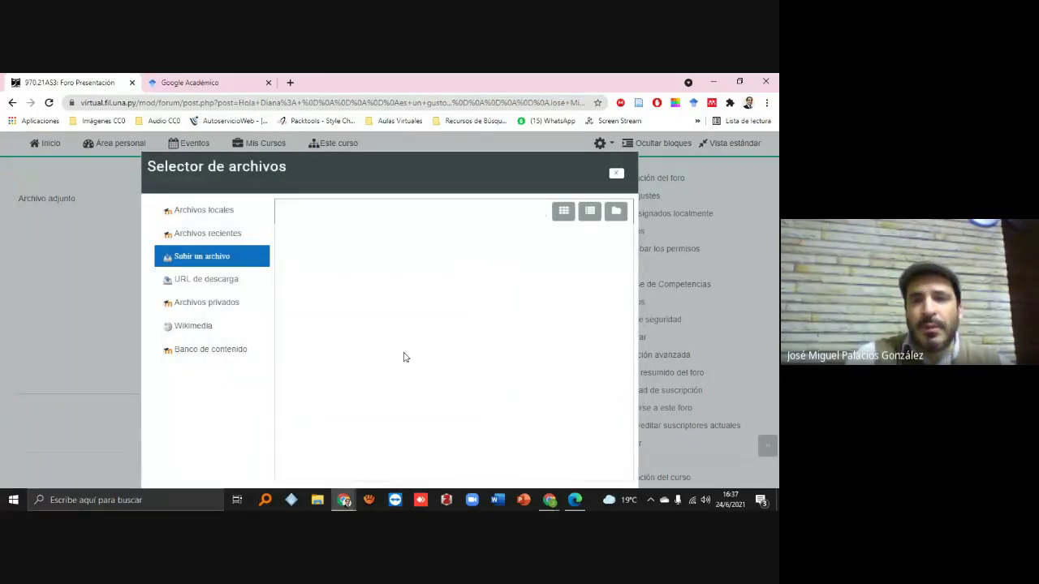
{"action": "left_click", "coordinate": [616, 176]}
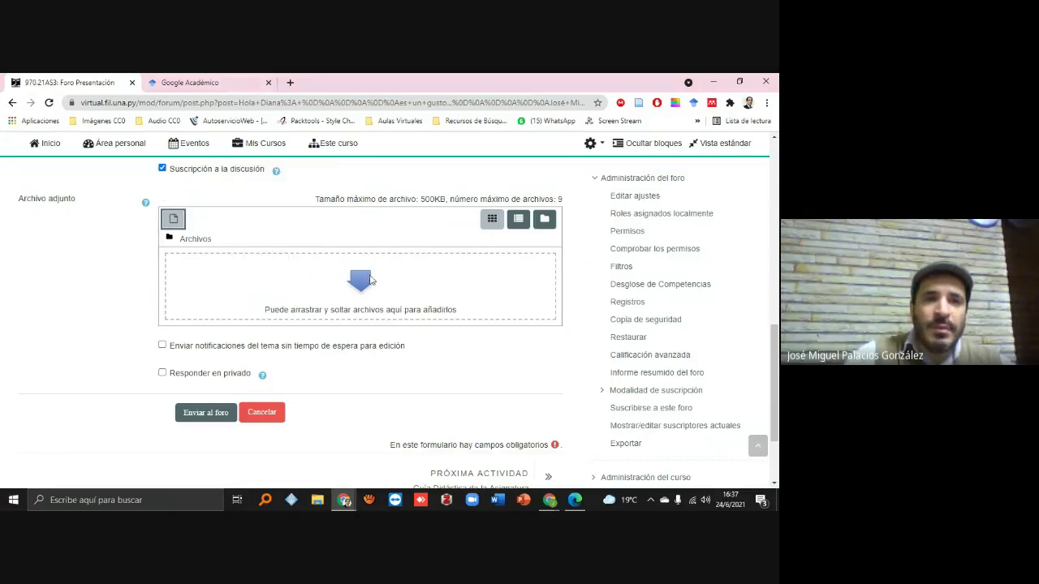
Attach the image "apps salud.jpg" from the Imágenes folder and post the reply to the forum.
{"action": "left_click", "coordinate": [173, 219]}
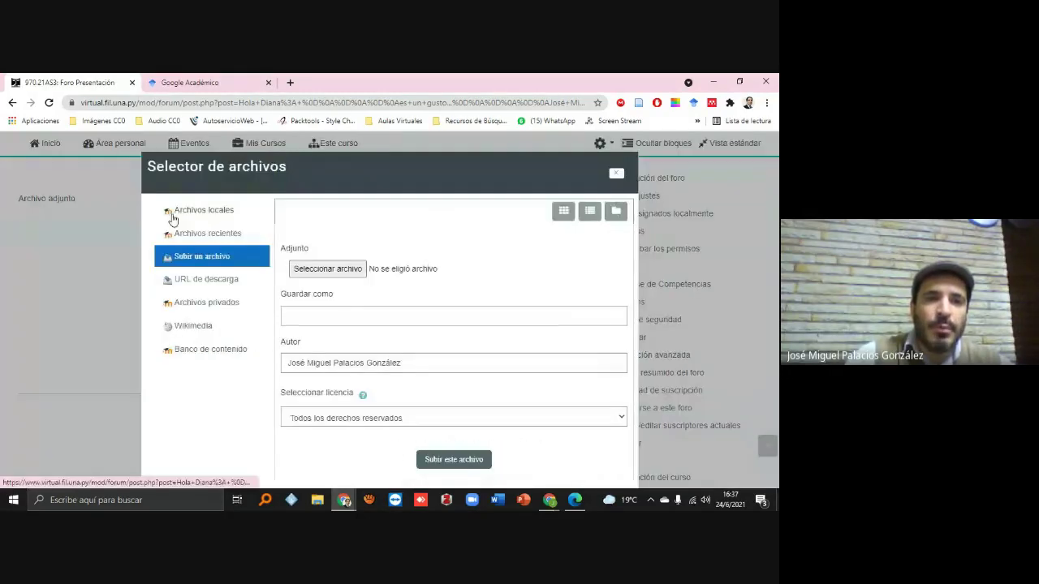
{"action": "left_click", "coordinate": [317, 268]}
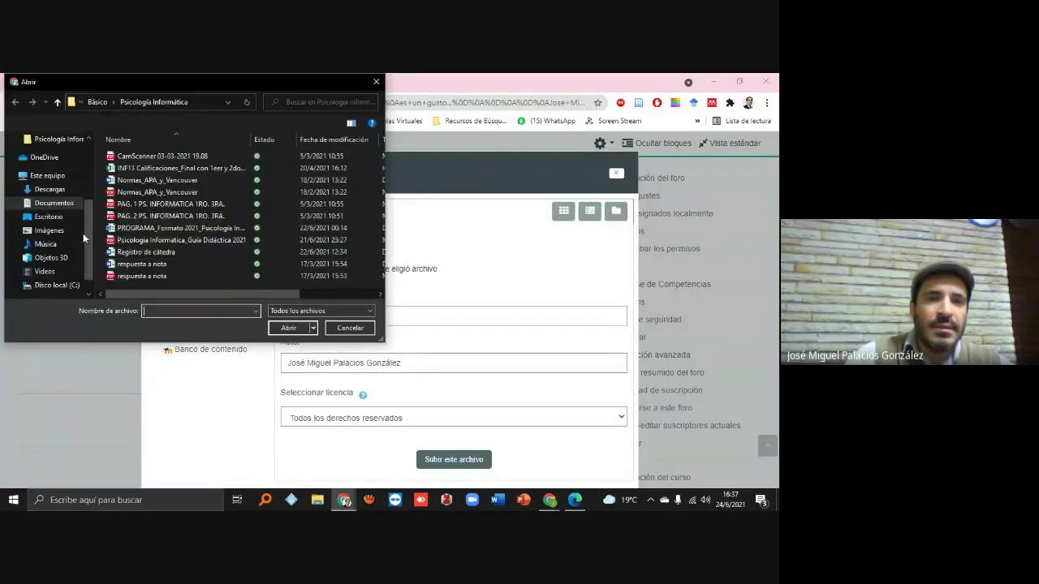
{"action": "left_click", "coordinate": [57, 216]}
{"action": "left_click", "coordinate": [58, 233]}
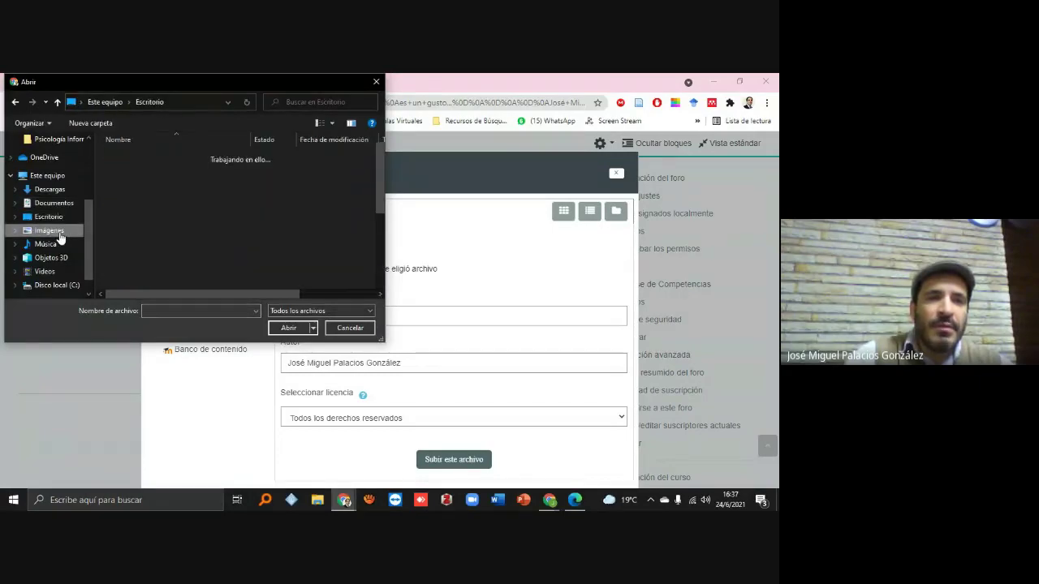
{"action": "mouse_move", "coordinate": [381, 204]}
{"action": "left_mouse_down"}
{"action": "mouse_move", "coordinate": [381, 262]}
{"action": "mouse_move", "coordinate": [380, 195]}
{"action": "left_mouse_up"}
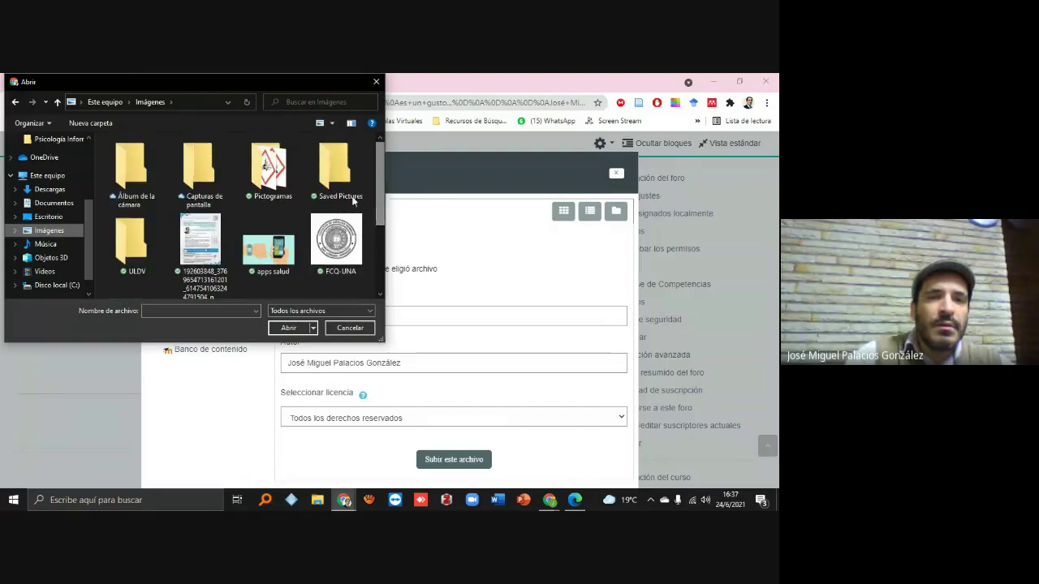
{"action": "double_click", "coordinate": [271, 258]}
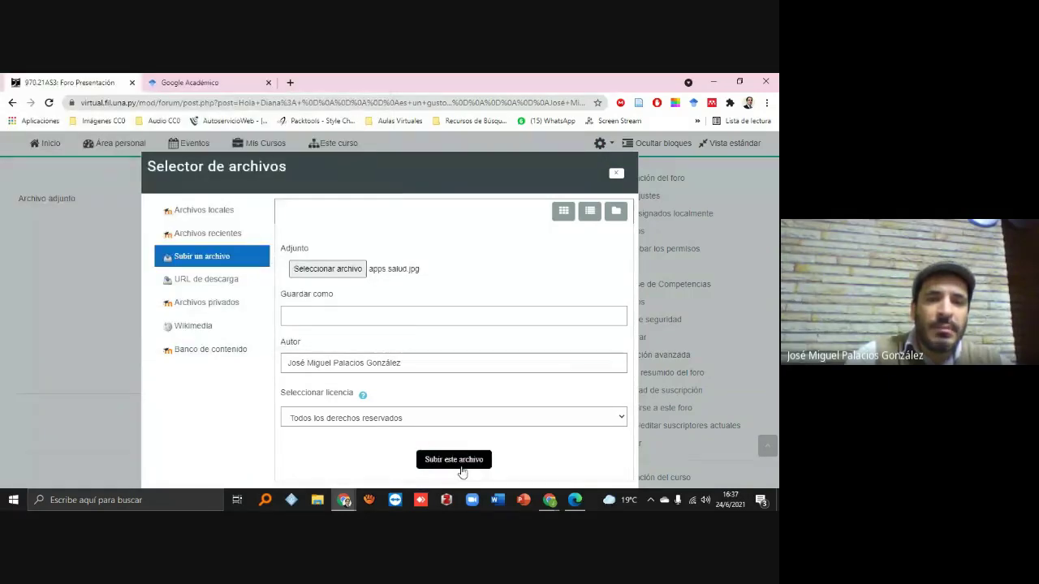
{"action": "left_click", "coordinate": [459, 463]}
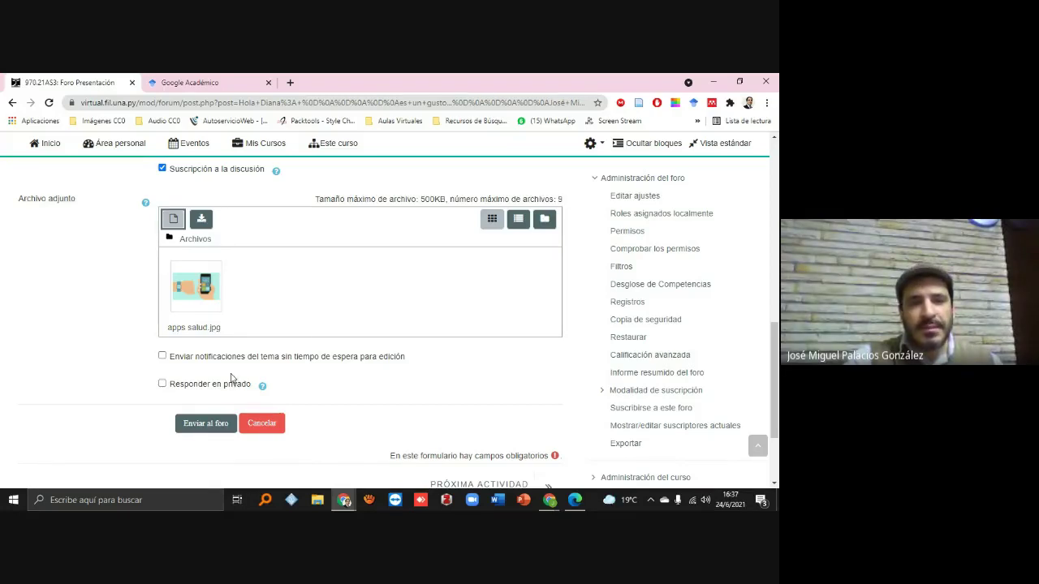
{"action": "left_click", "coordinate": [220, 425]}
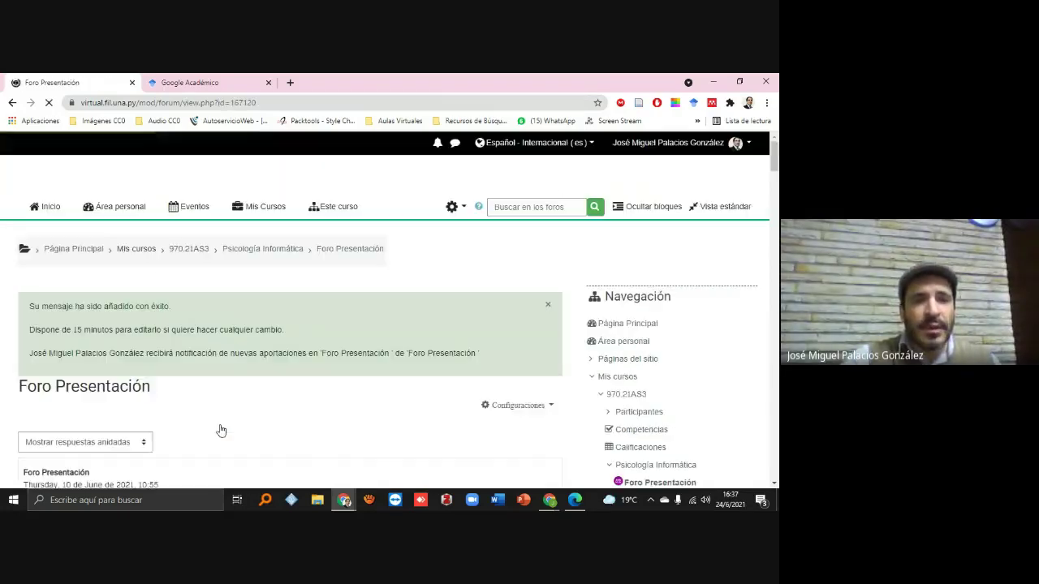
Find the newly posted reply beneath the student's presentation in the Foro Presentación.
{"action": "scroll", "coordinate": [227, 417], "scroll_direction": "down", "scroll_amount": 3}
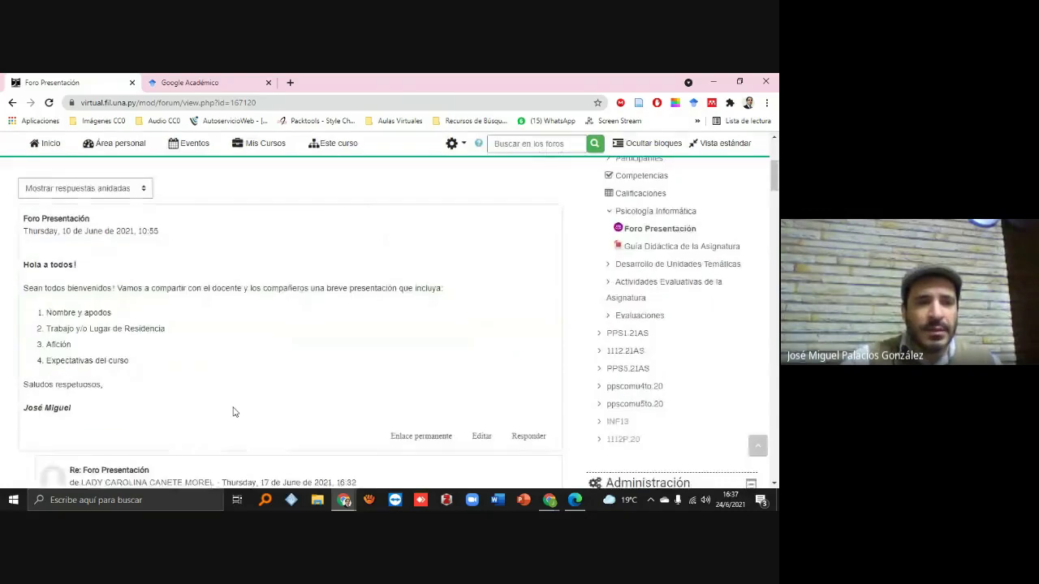
{"action": "scroll", "coordinate": [232, 412], "scroll_direction": "down", "scroll_amount": 5}
{"action": "scroll", "coordinate": [233, 413], "scroll_direction": "up", "scroll_amount": 4}
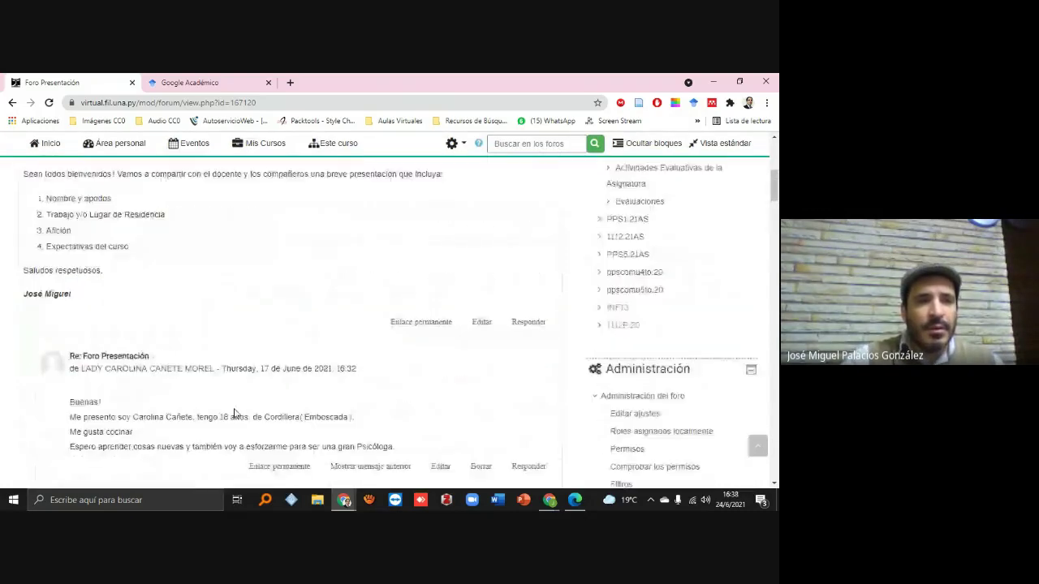
{"action": "scroll", "coordinate": [234, 413], "scroll_direction": "down", "scroll_amount": 10}
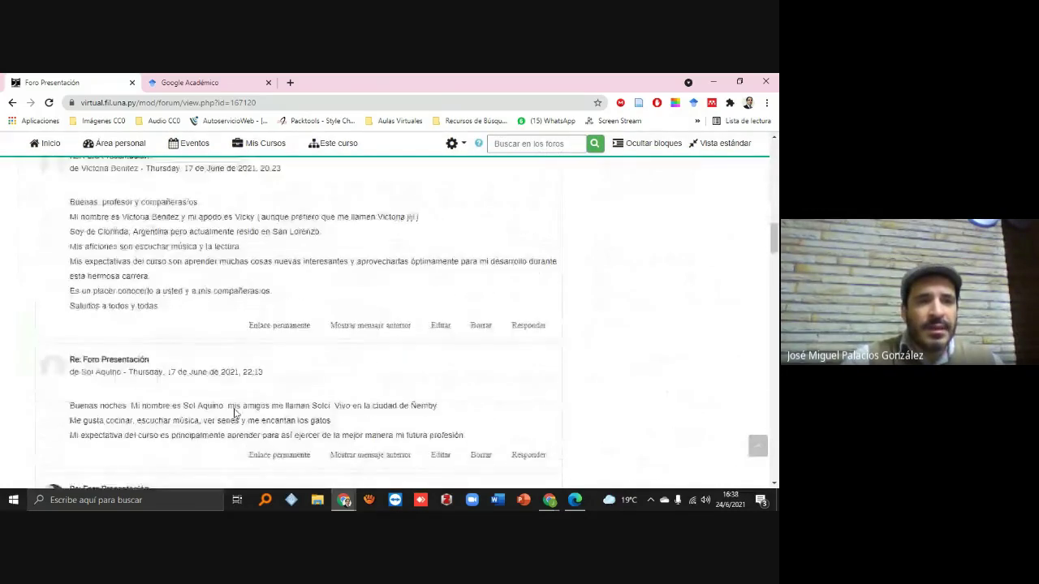
{"action": "scroll", "coordinate": [234, 413], "scroll_direction": "down", "scroll_amount": 8}
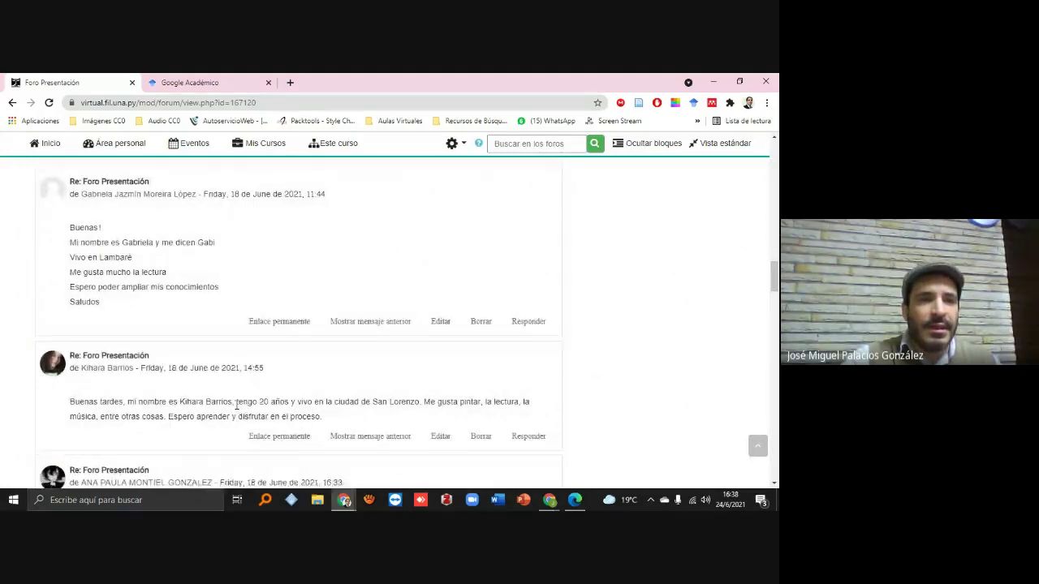
{"action": "scroll", "coordinate": [236, 407], "scroll_direction": "down", "scroll_amount": 6}
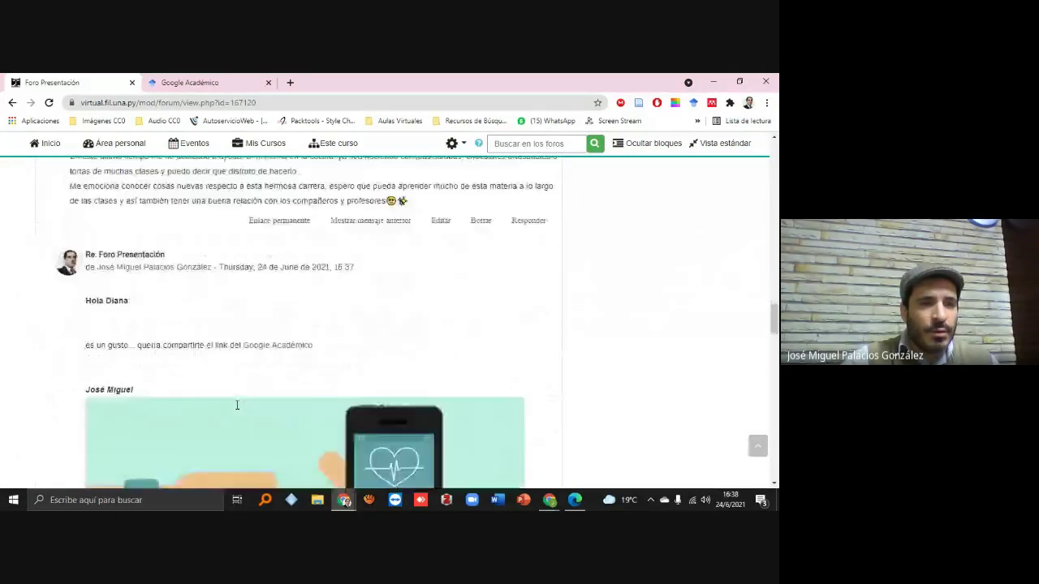
{"action": "scroll", "coordinate": [237, 404], "scroll_direction": "up", "scroll_amount": 1}
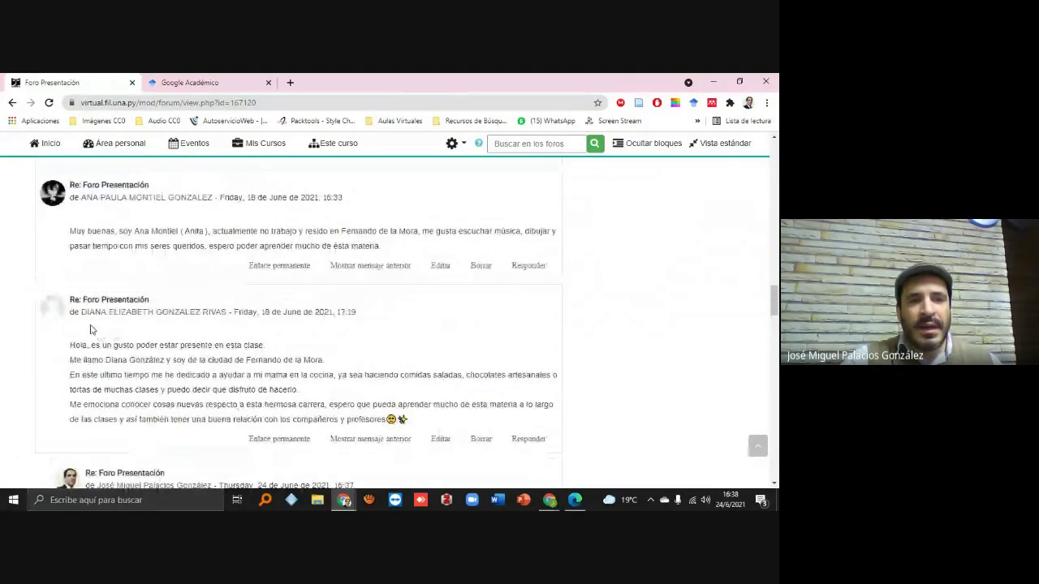
Review the student's presentation message alongside the posted reply, including its Google Académico link and attached image.
{"action": "left_click_drag", "start_coordinate": [70, 343], "coordinate": [342, 397]}
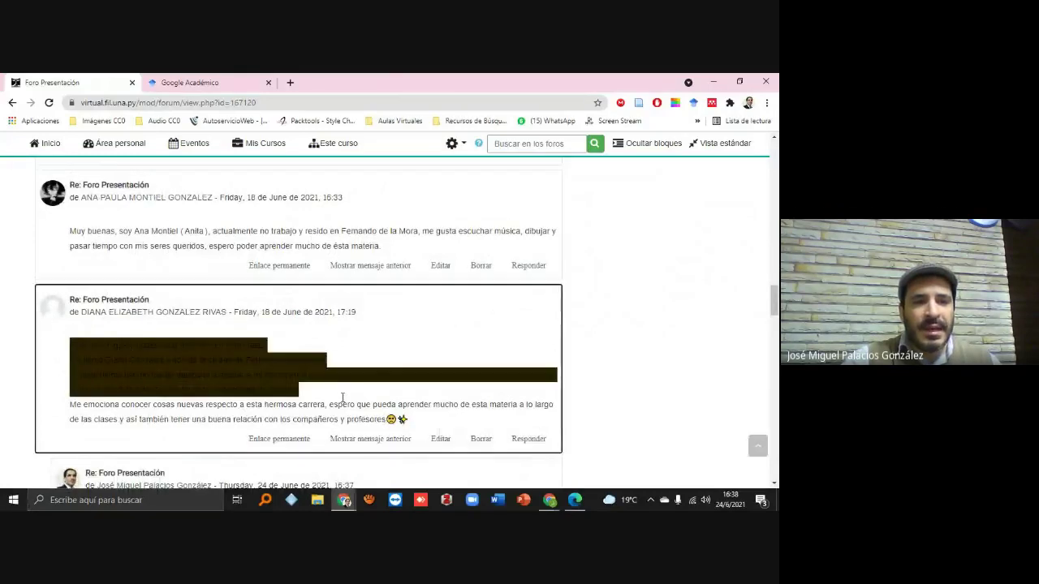
{"action": "scroll", "coordinate": [343, 397], "scroll_direction": "down", "scroll_amount": 1}
{"action": "left_click", "coordinate": [343, 397]}
{"action": "scroll", "coordinate": [212, 304], "scroll_direction": "down", "scroll_amount": 3}
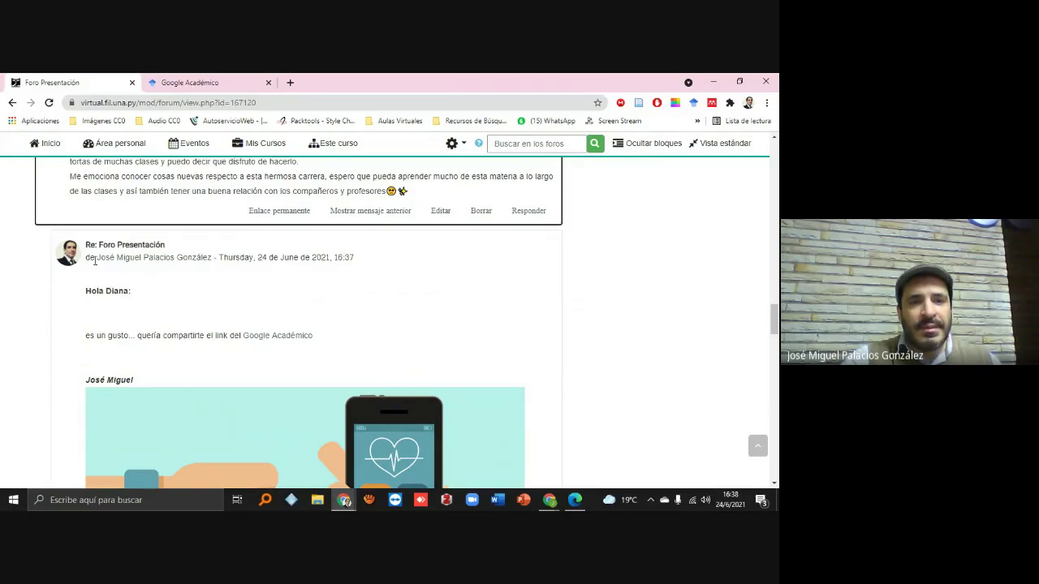
{"action": "left_click_drag", "start_coordinate": [95, 260], "coordinate": [241, 301]}
{"action": "left_click", "coordinate": [236, 301]}
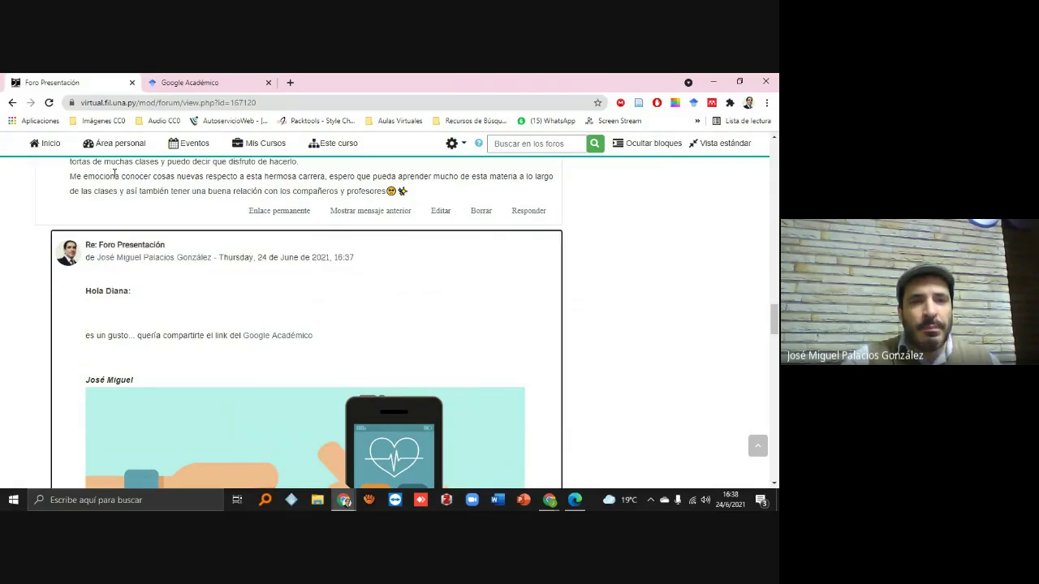
{"action": "scroll", "coordinate": [90, 210], "scroll_direction": "up", "scroll_amount": 3}
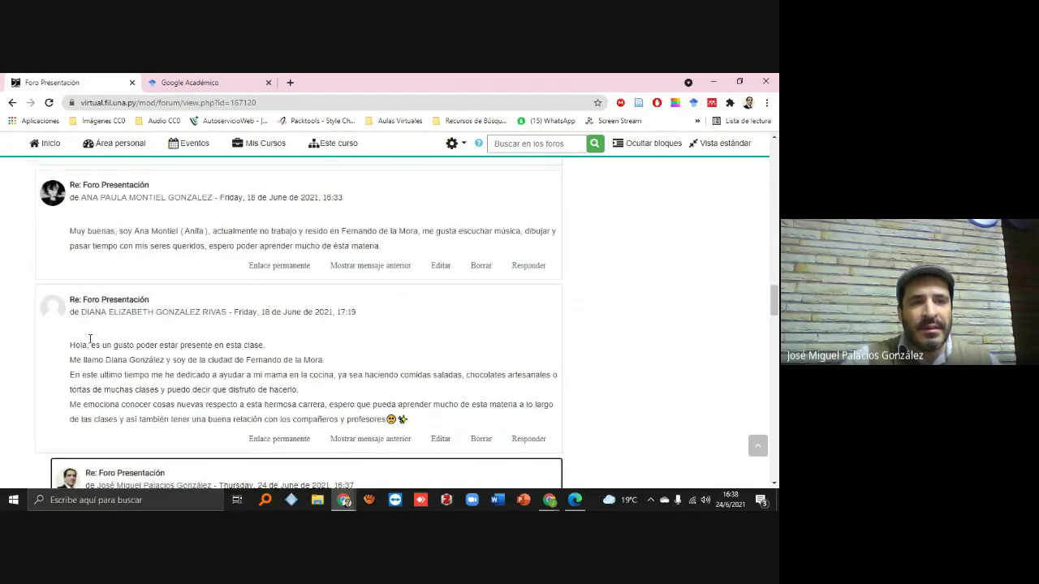
{"action": "scroll", "coordinate": [174, 354], "scroll_direction": "down", "scroll_amount": 5}
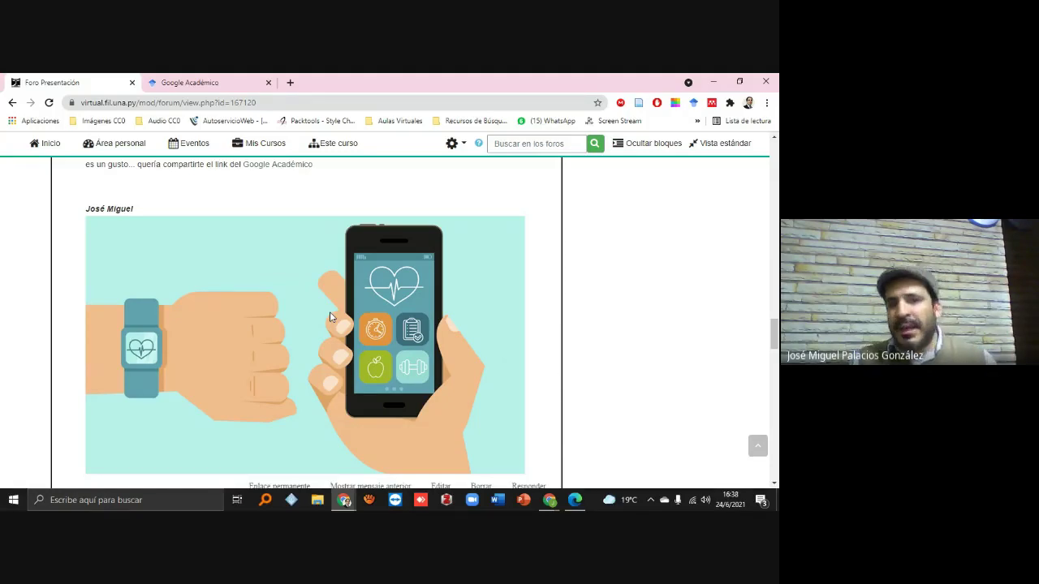
{"action": "scroll", "coordinate": [348, 296], "scroll_direction": "down", "scroll_amount": 2}
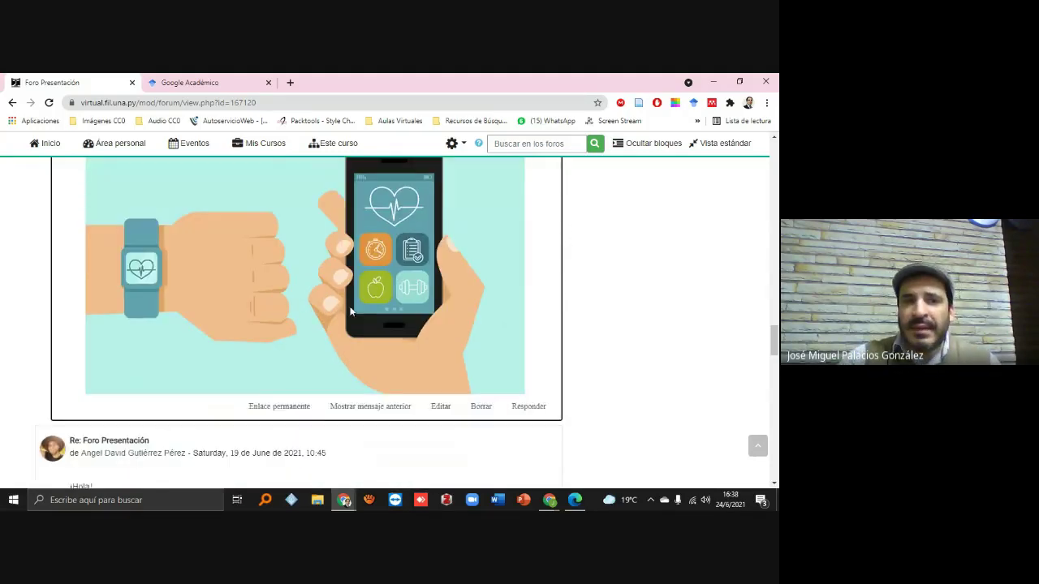
{"action": "scroll", "coordinate": [373, 282], "scroll_direction": "up", "scroll_amount": 1}
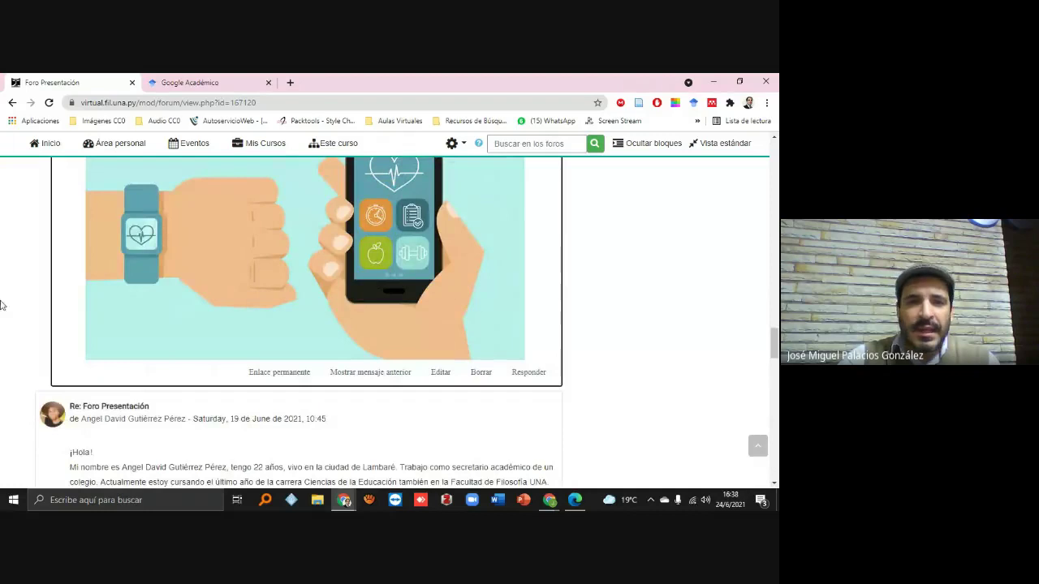
{"action": "scroll", "coordinate": [399, 327], "scroll_direction": "up", "scroll_amount": 3}
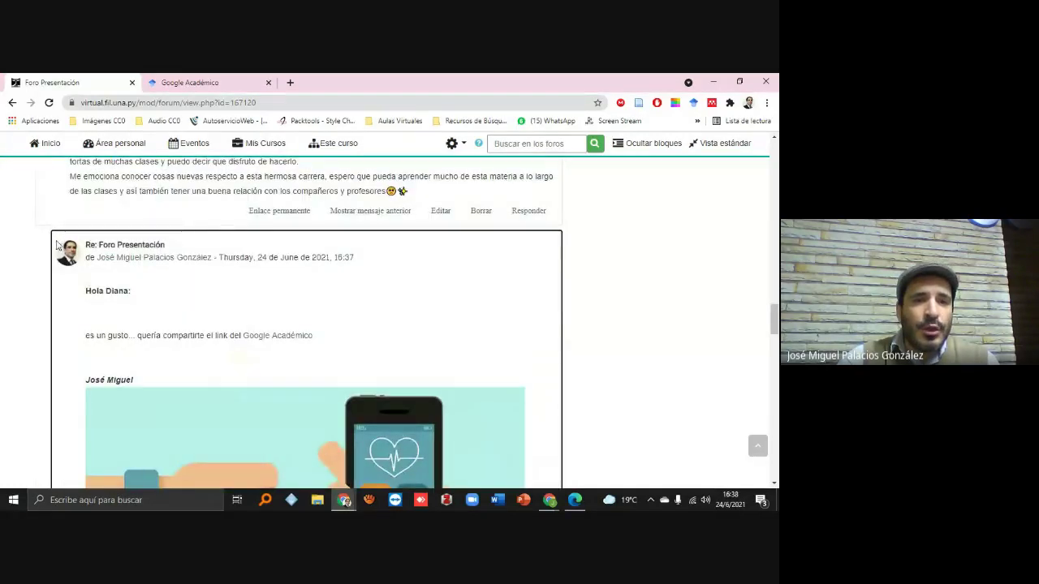
Delete the posted reply with the health-app image from the Foro Presentación and confirm the deletion.
{"action": "scroll", "coordinate": [332, 317], "scroll_direction": "down", "scroll_amount": 4}
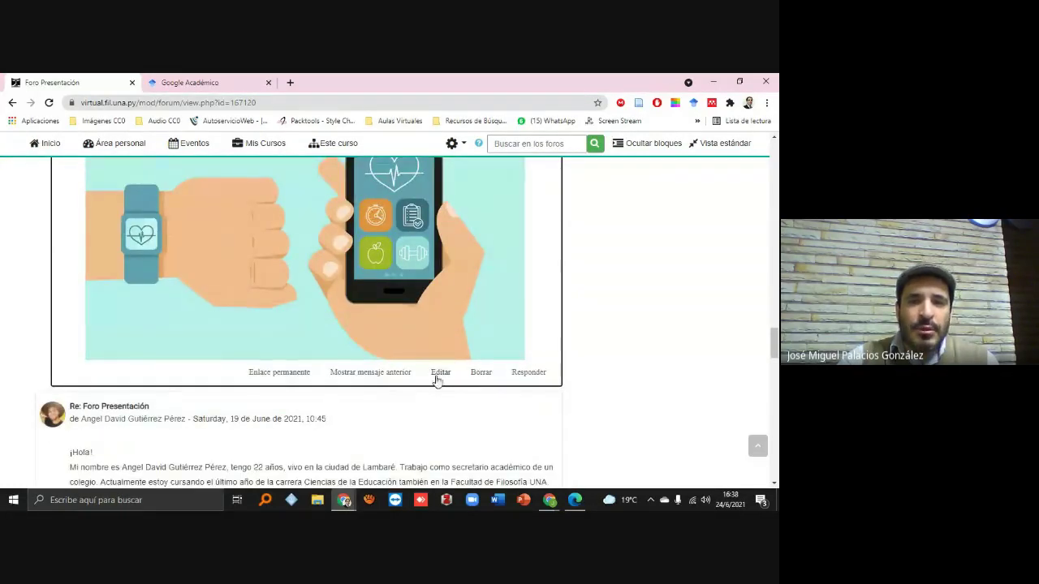
{"action": "left_click", "coordinate": [481, 375]}
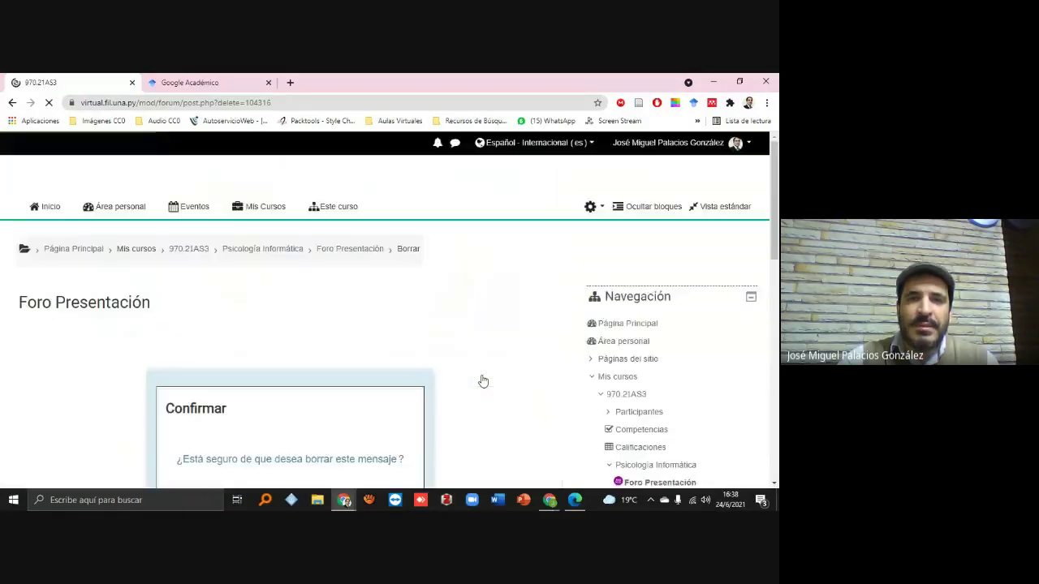
{"action": "scroll", "coordinate": [478, 373], "scroll_direction": "down", "scroll_amount": 3}
{"action": "left_click", "coordinate": [350, 322]}
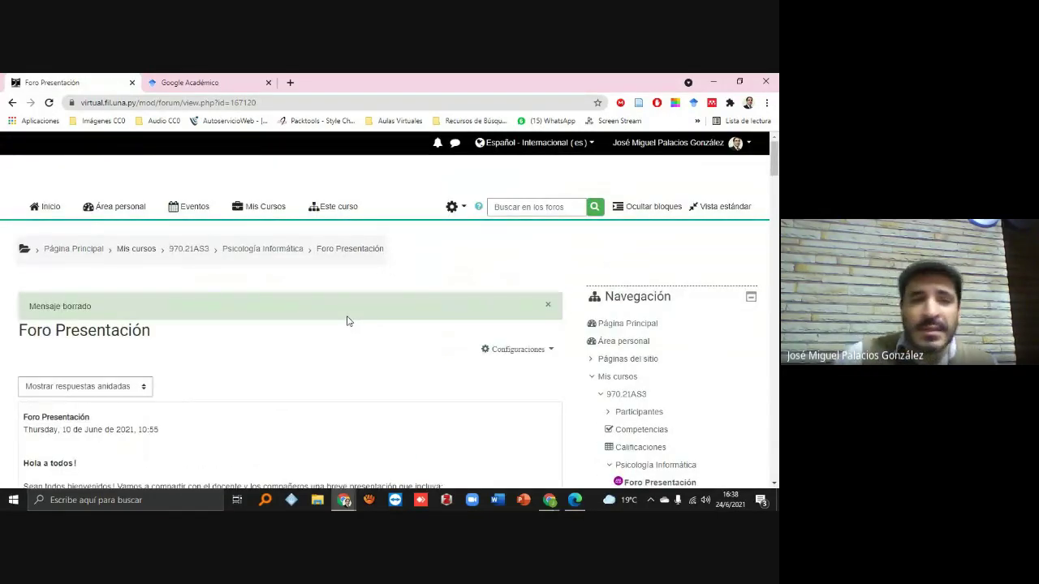
Return to the course's Psicología Informática section and review the forums and materials in its sections.
{"action": "scroll", "coordinate": [346, 321], "scroll_direction": "down", "scroll_amount": 5}
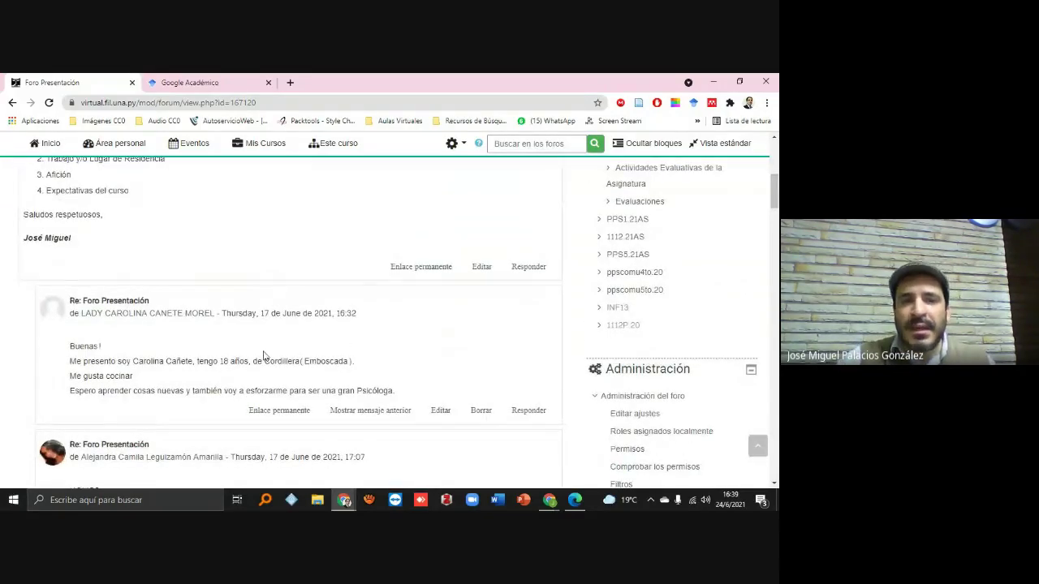
{"action": "scroll", "coordinate": [334, 387], "scroll_direction": "up", "scroll_amount": 5}
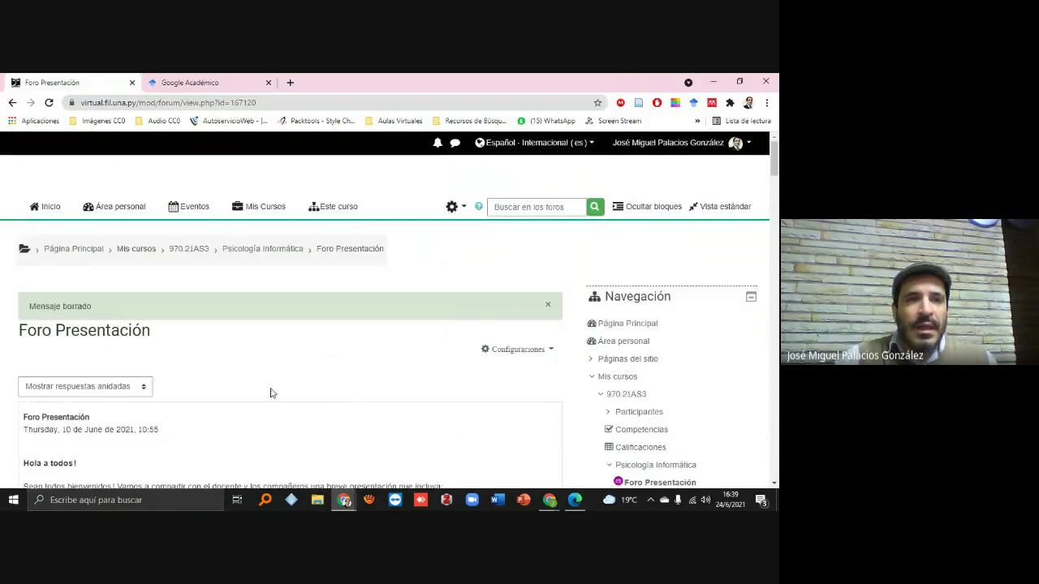
{"action": "left_click", "coordinate": [284, 251]}
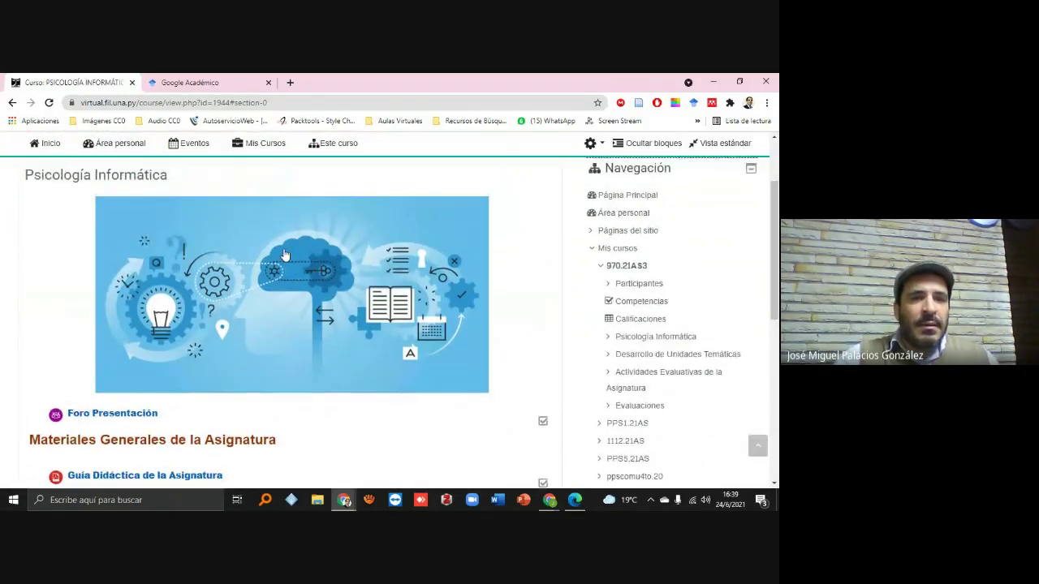
{"action": "scroll", "coordinate": [284, 256], "scroll_direction": "down", "scroll_amount": 3}
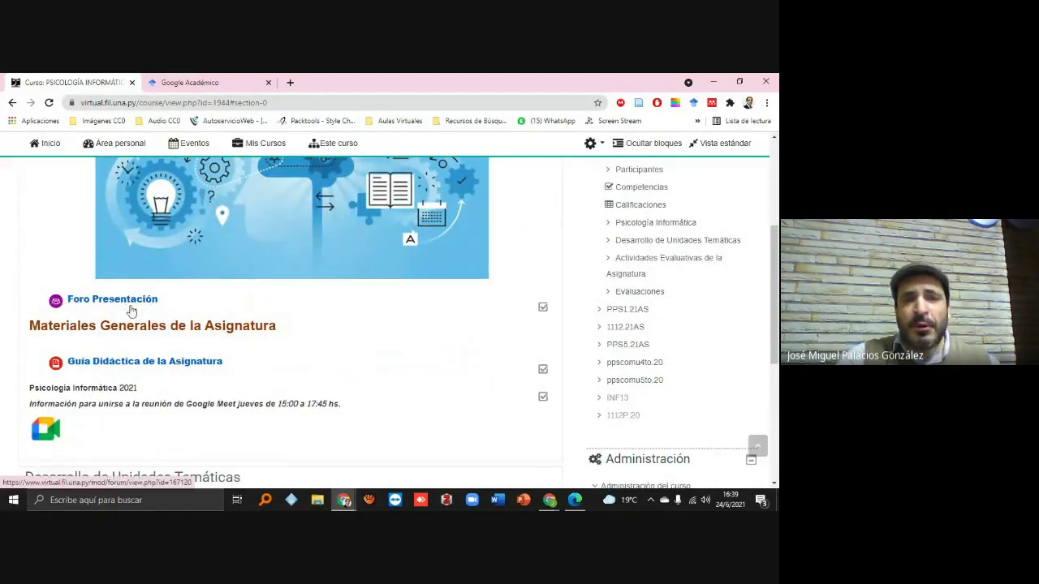
{"action": "scroll", "coordinate": [140, 298], "scroll_direction": "down", "scroll_amount": 3}
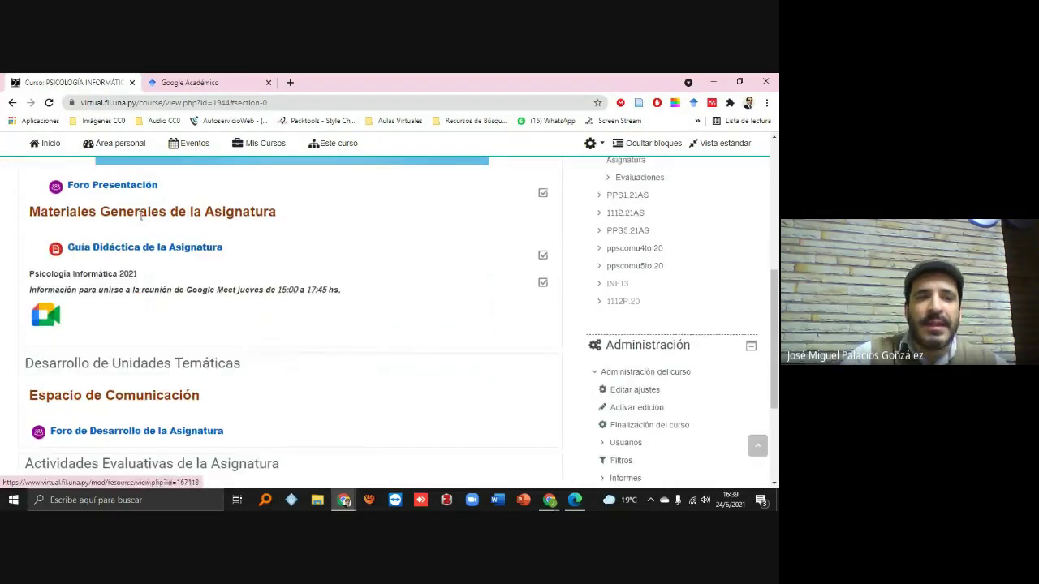
{"action": "scroll", "coordinate": [148, 258], "scroll_direction": "down", "scroll_amount": 2}
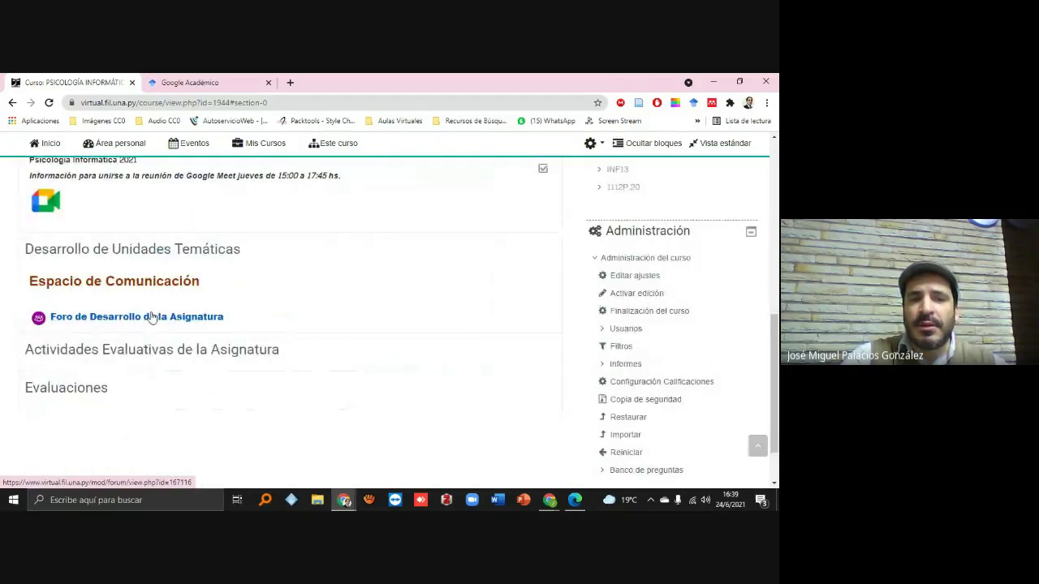
{"action": "scroll", "coordinate": [121, 330], "scroll_direction": "up", "scroll_amount": 3}
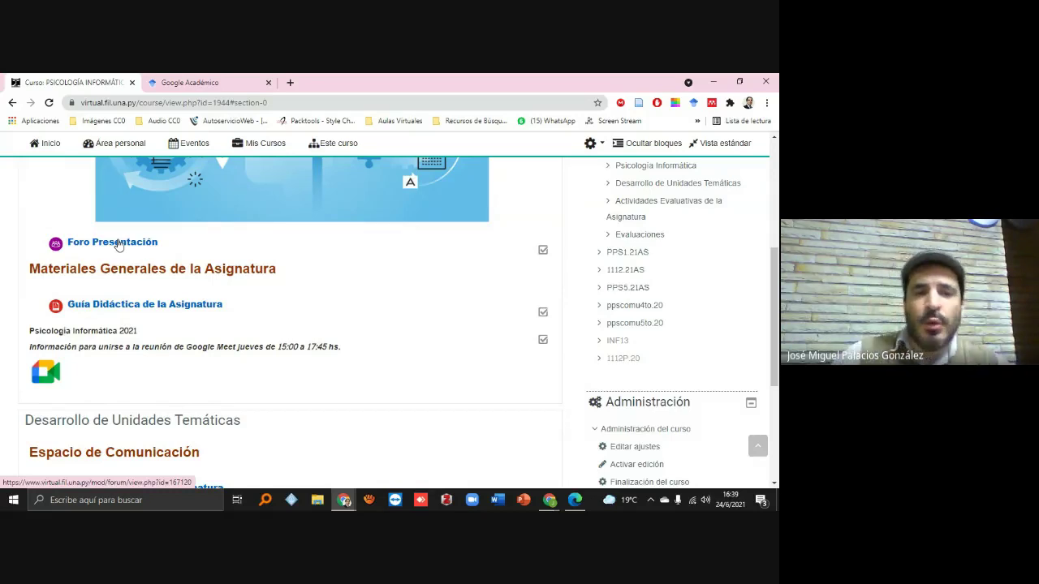
{"action": "scroll", "coordinate": [186, 283], "scroll_direction": "down", "scroll_amount": 5}
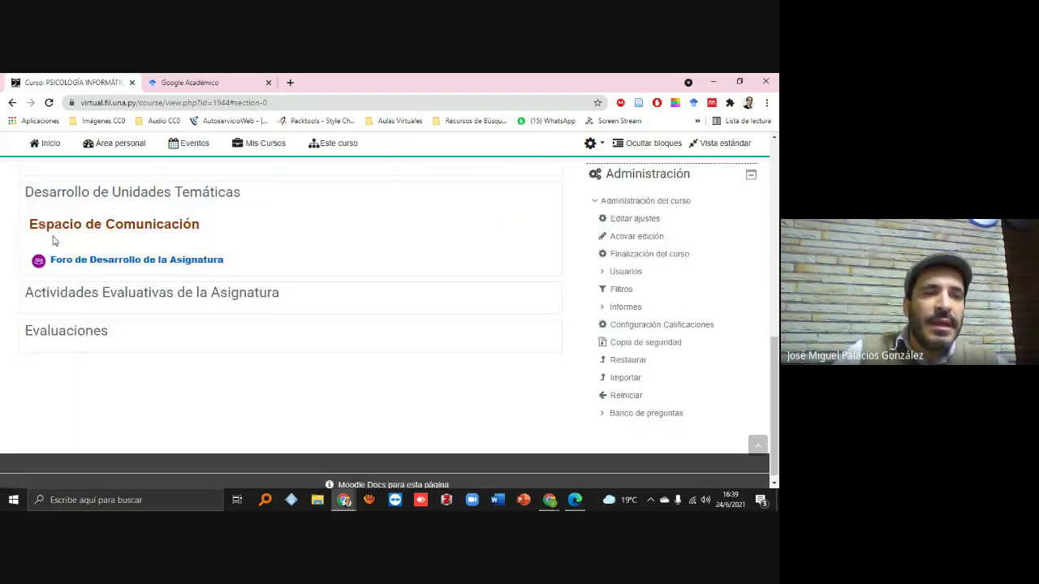
Open the Consultas y Sugerencias debate in the Foro de Desarrollo de la Asignatura and read its opening message.
{"action": "left_click", "coordinate": [130, 261]}
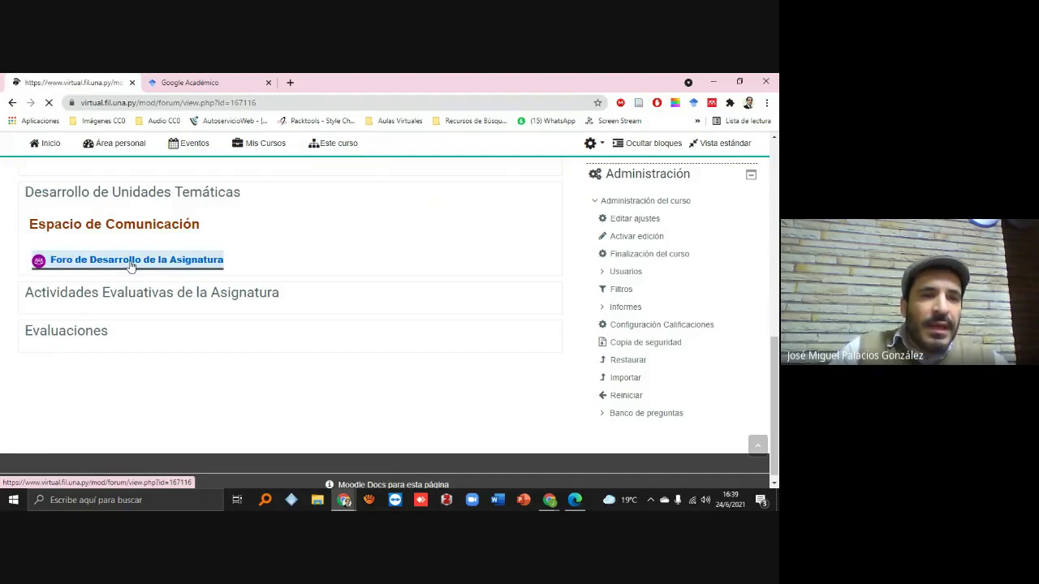
{"action": "scroll", "coordinate": [156, 327], "scroll_direction": "down", "scroll_amount": 3}
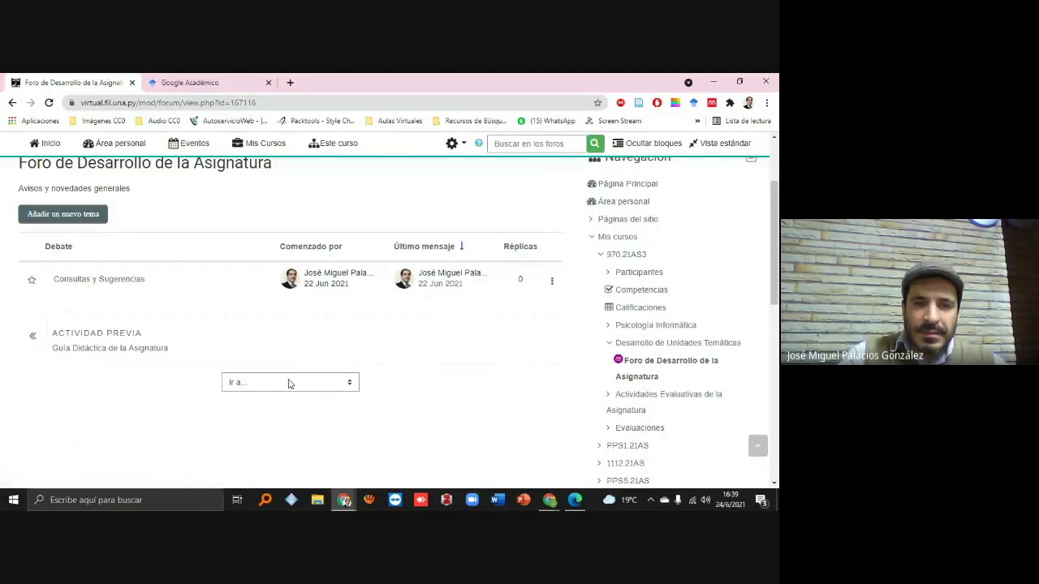
{"action": "scroll", "coordinate": [185, 171], "scroll_direction": "down", "scroll_amount": 1}
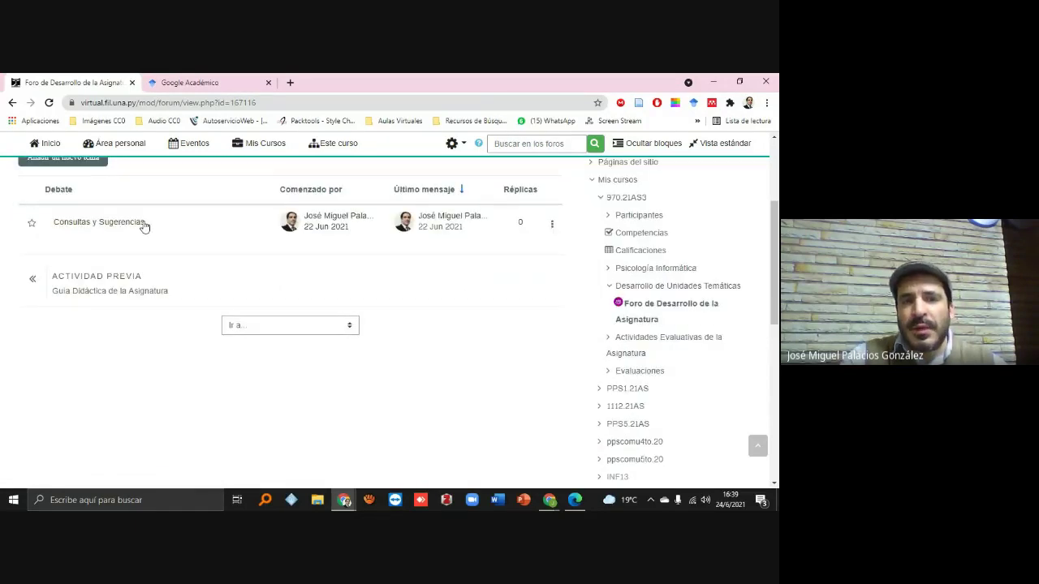
{"action": "left_click", "coordinate": [89, 225]}
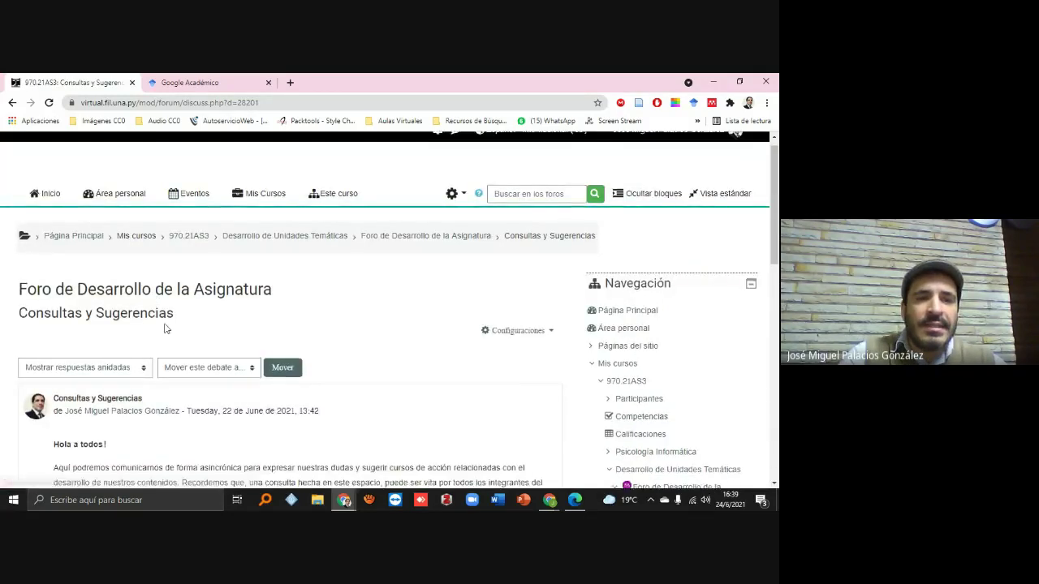
{"action": "scroll", "coordinate": [164, 328], "scroll_direction": "down", "scroll_amount": 4}
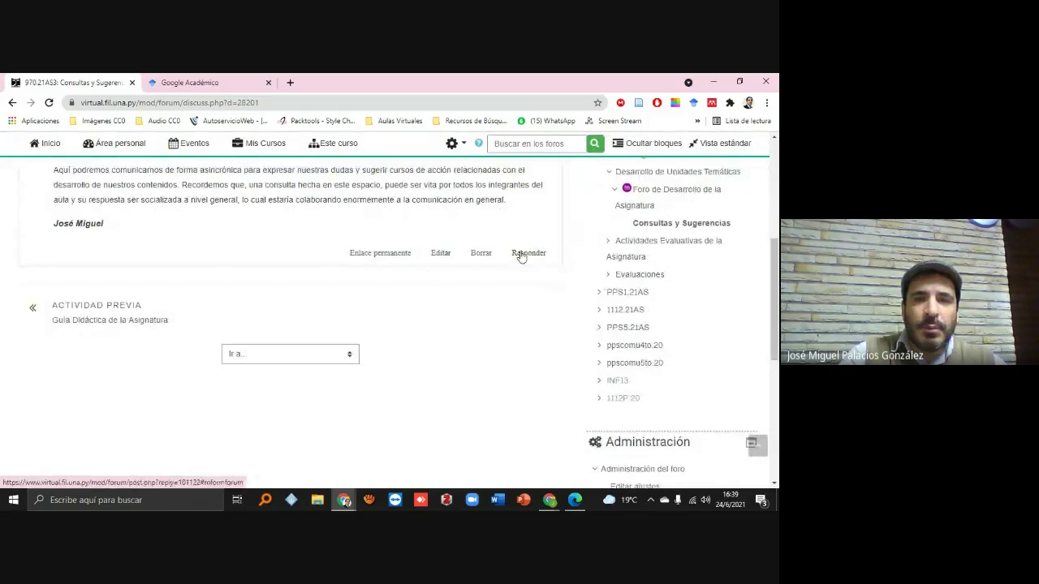
{"action": "scroll", "coordinate": [148, 221], "scroll_direction": "up", "scroll_amount": 1}
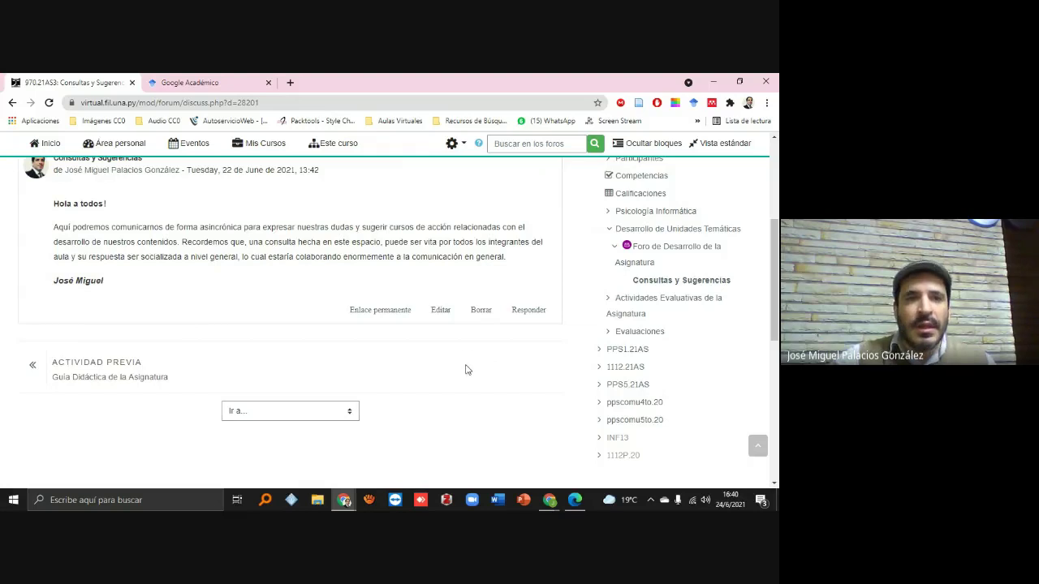
{"action": "scroll", "coordinate": [465, 370], "scroll_direction": "up", "scroll_amount": 5}
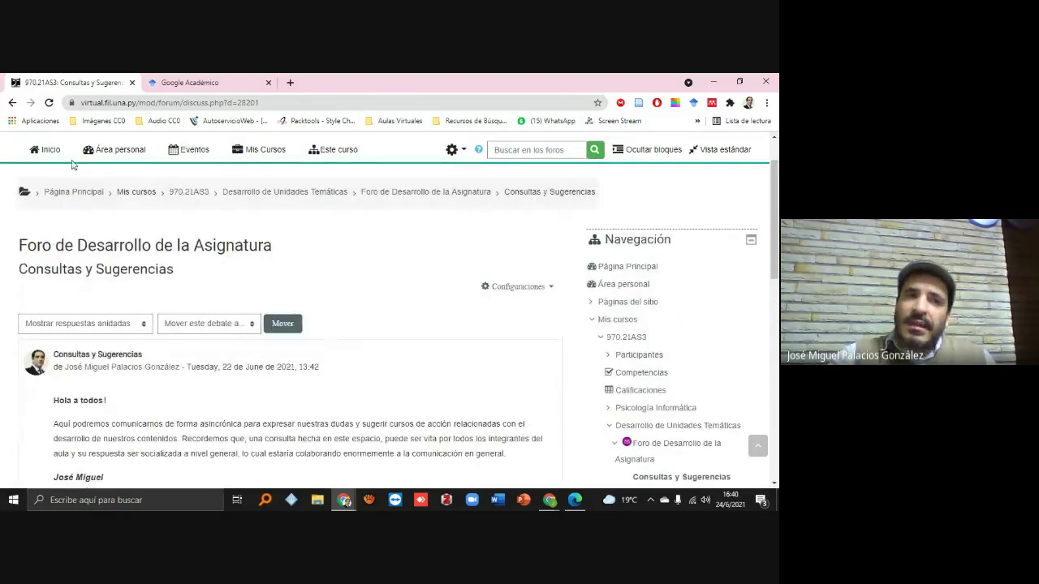
Go back to the Foro de Desarrollo de la Asignatura and look over its debate list.
{"action": "left_click", "coordinate": [12, 103]}
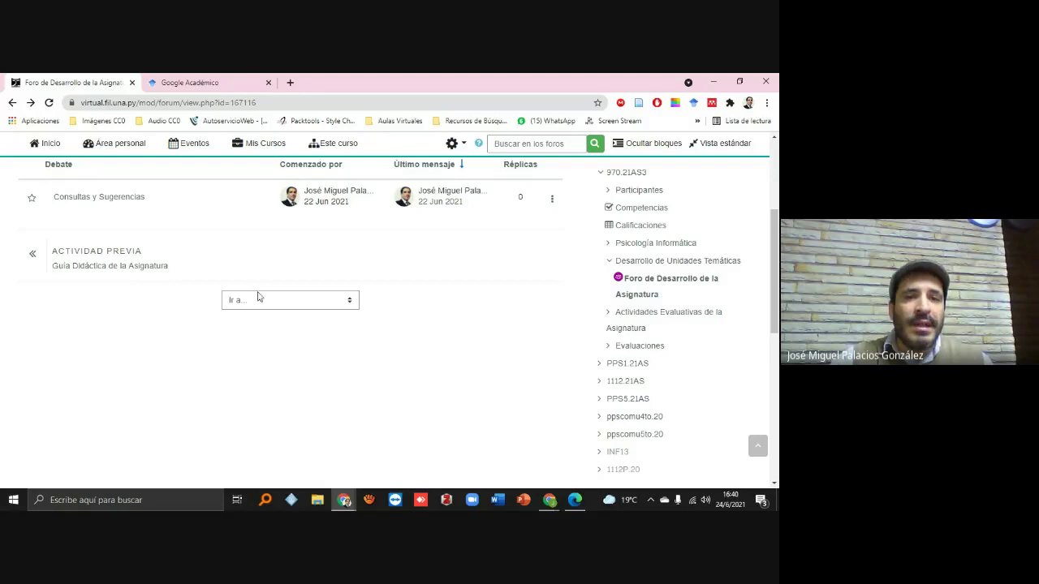
{"action": "scroll", "coordinate": [240, 317], "scroll_direction": "up", "scroll_amount": 1}
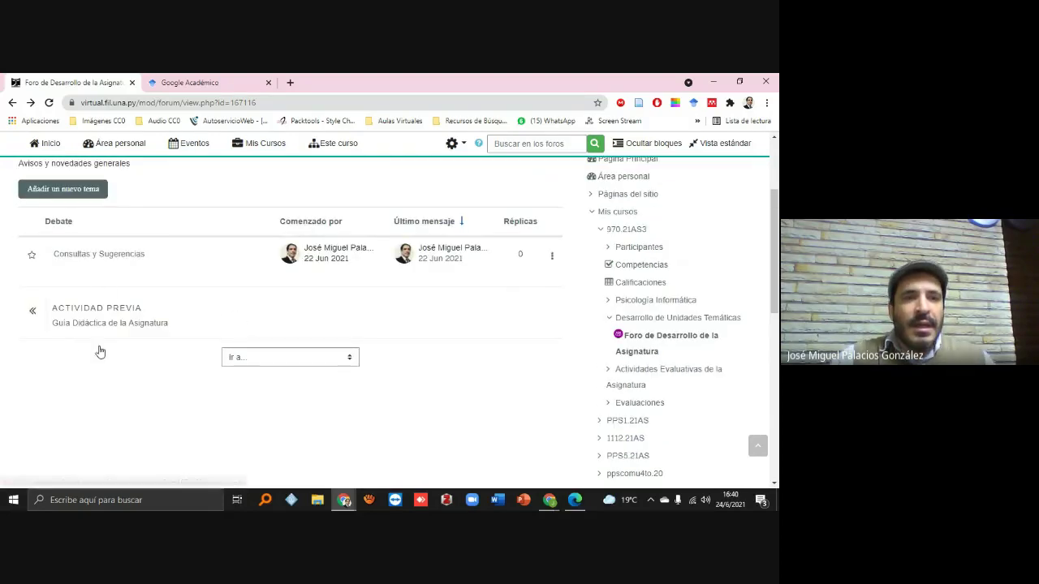
{"action": "scroll", "coordinate": [105, 365], "scroll_direction": "up", "scroll_amount": 3}
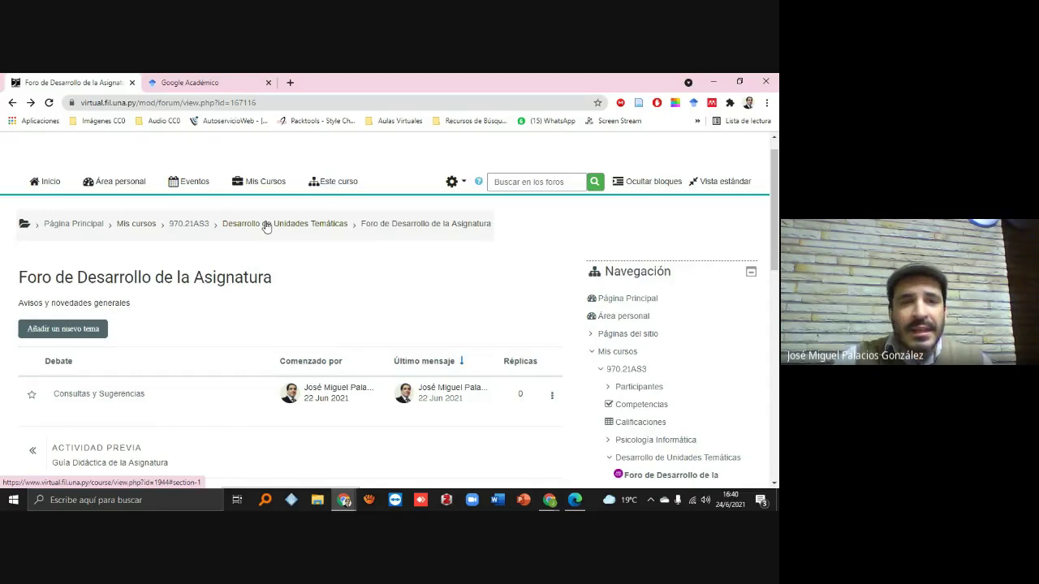
Return to the main page of course 970.21AS3 and look over its materials and course navigation.
{"action": "left_click", "coordinate": [224, 228]}
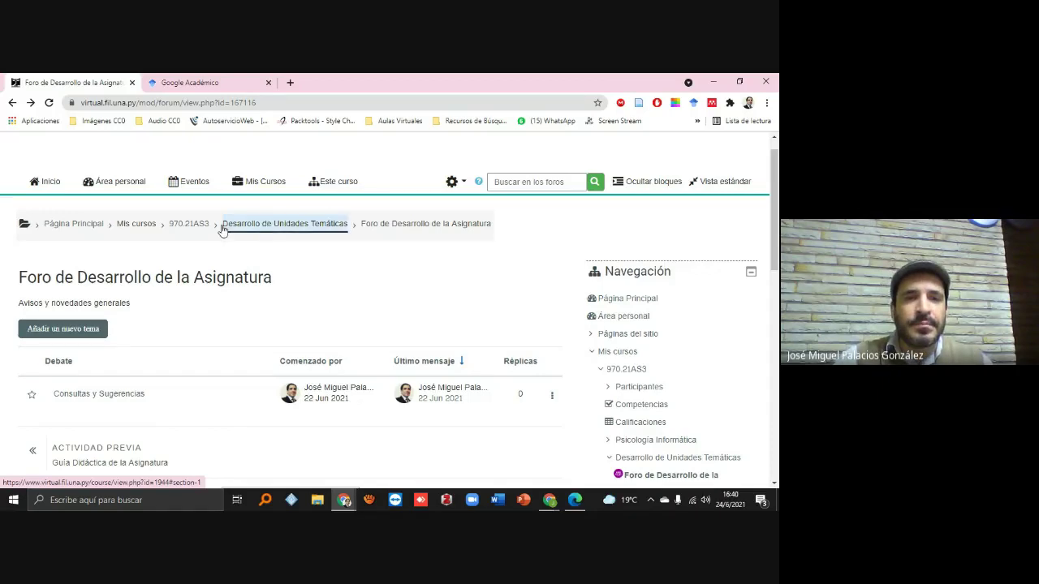
{"action": "left_click", "coordinate": [186, 224]}
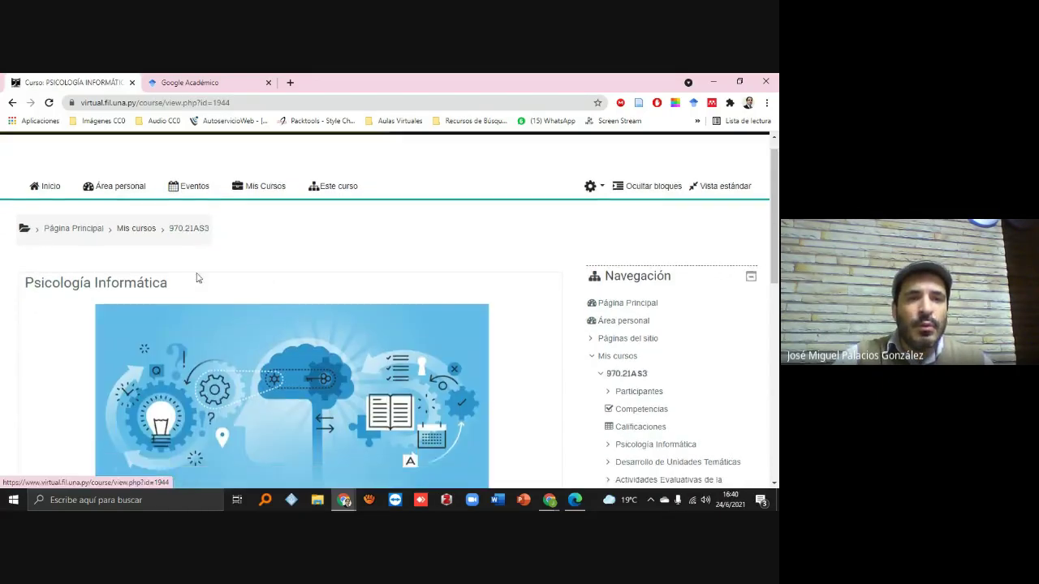
{"action": "scroll", "coordinate": [493, 295], "scroll_direction": "down", "scroll_amount": 3}
{"action": "scroll", "coordinate": [426, 319], "scroll_direction": "up", "scroll_amount": 1}
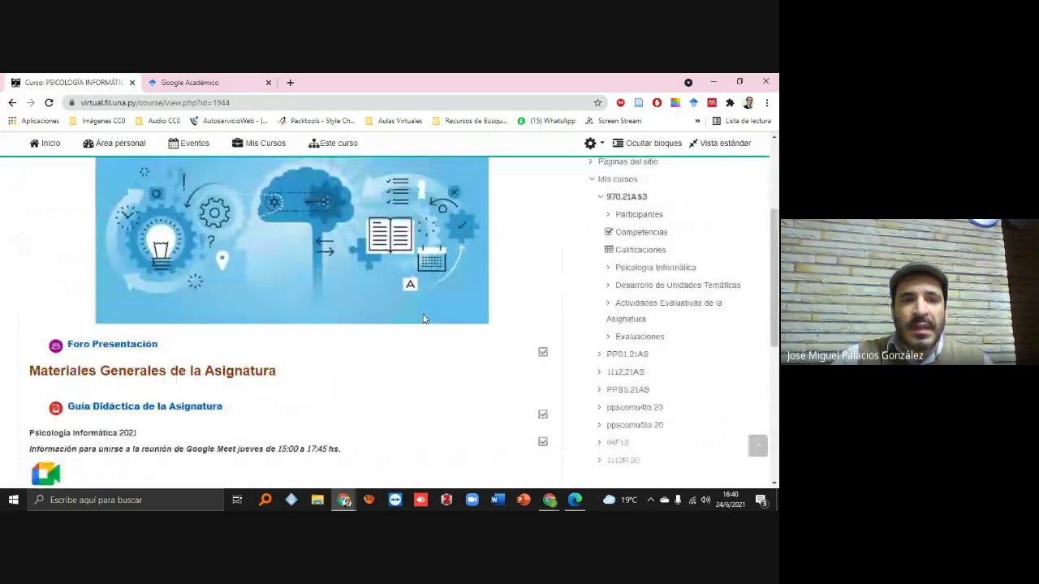
{"action": "scroll", "coordinate": [423, 319], "scroll_direction": "up", "scroll_amount": 3}
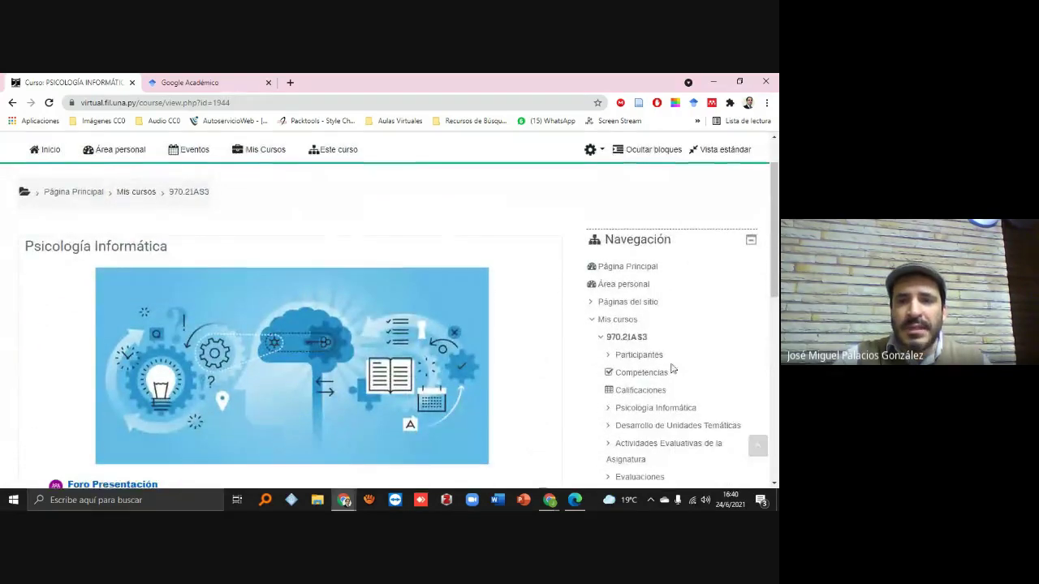
{"action": "scroll", "coordinate": [672, 369], "scroll_direction": "down", "scroll_amount": 1}
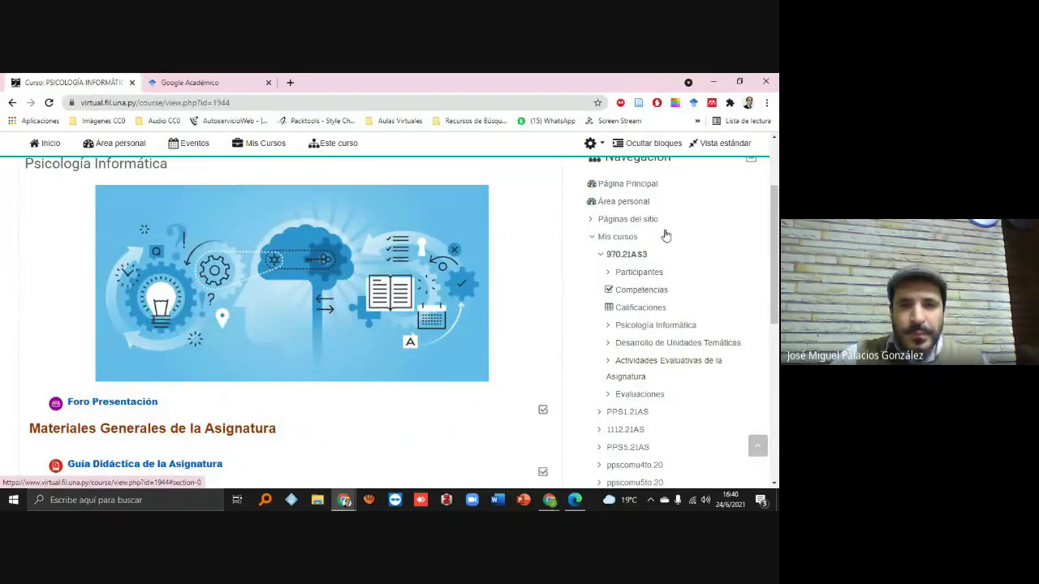
{"action": "scroll", "coordinate": [649, 273], "scroll_direction": "up", "scroll_amount": 2}
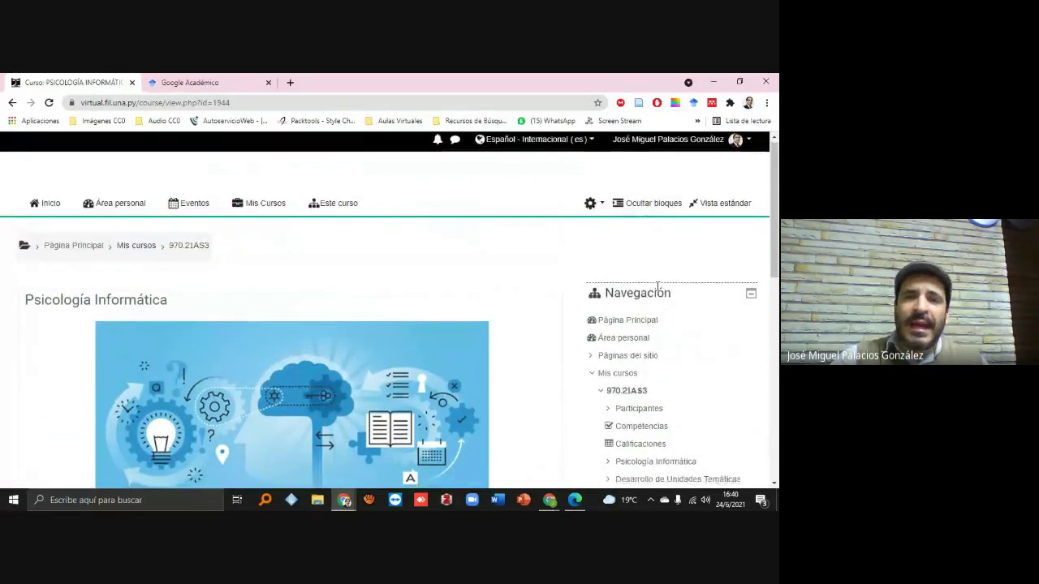
{"action": "scroll", "coordinate": [647, 227], "scroll_direction": "down", "scroll_amount": 2}
{"action": "scroll", "coordinate": [642, 219], "scroll_direction": "up", "scroll_amount": 2}
{"action": "scroll", "coordinate": [645, 232], "scroll_direction": "down", "scroll_amount": 1}
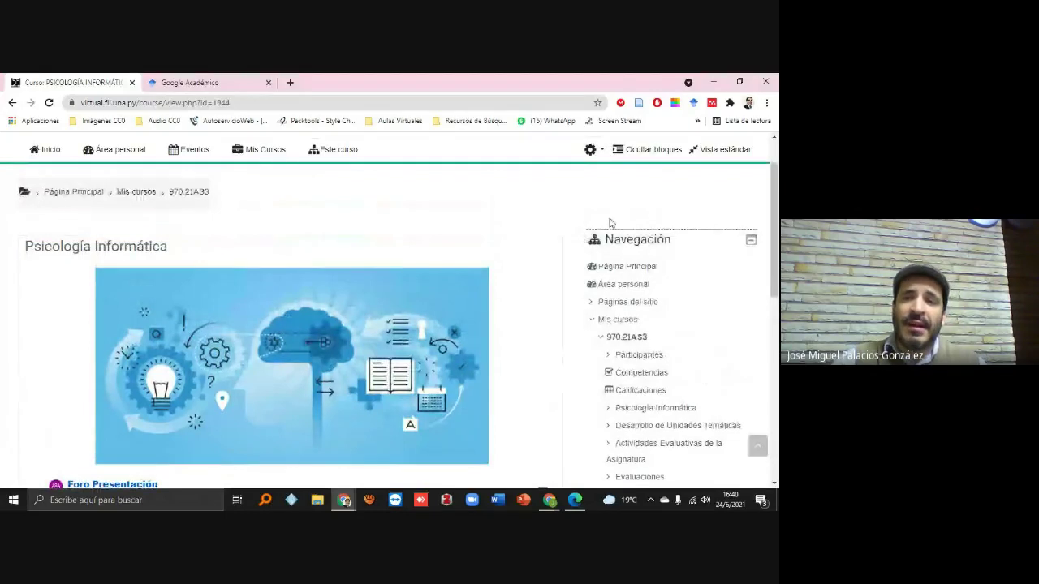
{"action": "scroll", "coordinate": [675, 386], "scroll_direction": "down", "scroll_amount": 2}
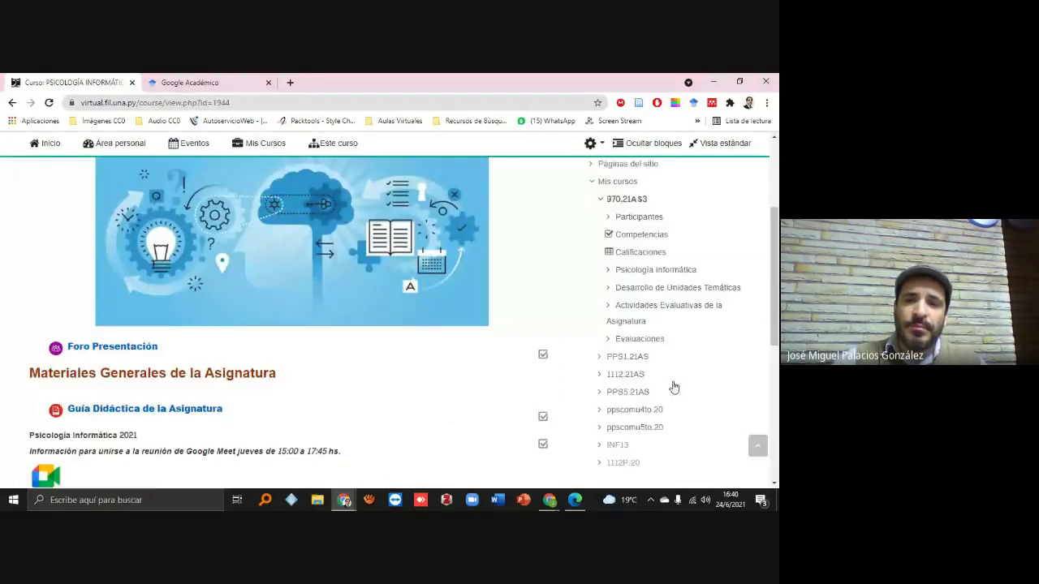
Open the course's participants list and look through its first page down to the end.
{"action": "left_click", "coordinate": [627, 216]}
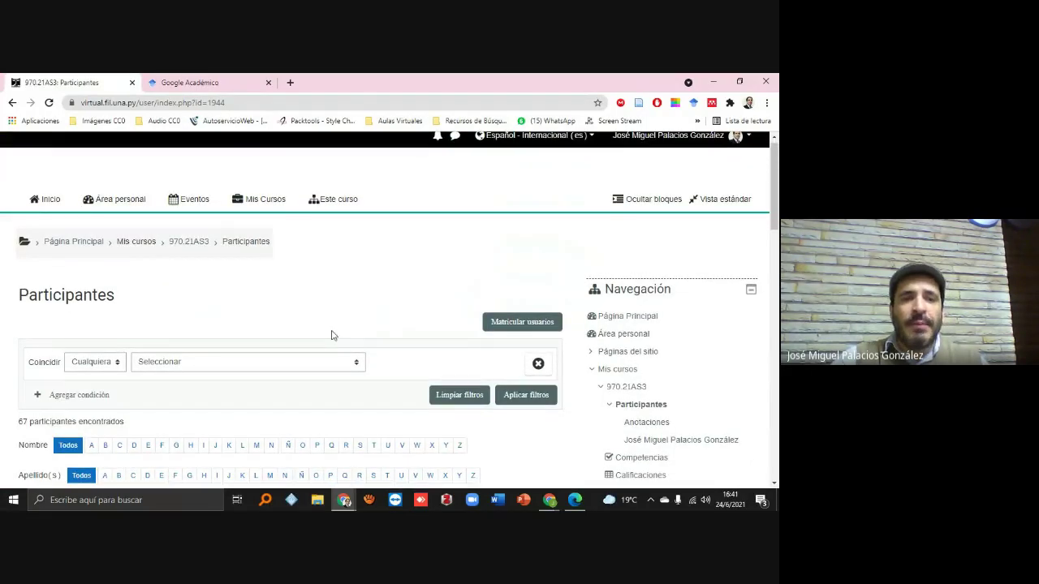
{"action": "scroll", "coordinate": [331, 335], "scroll_direction": "down", "scroll_amount": 7}
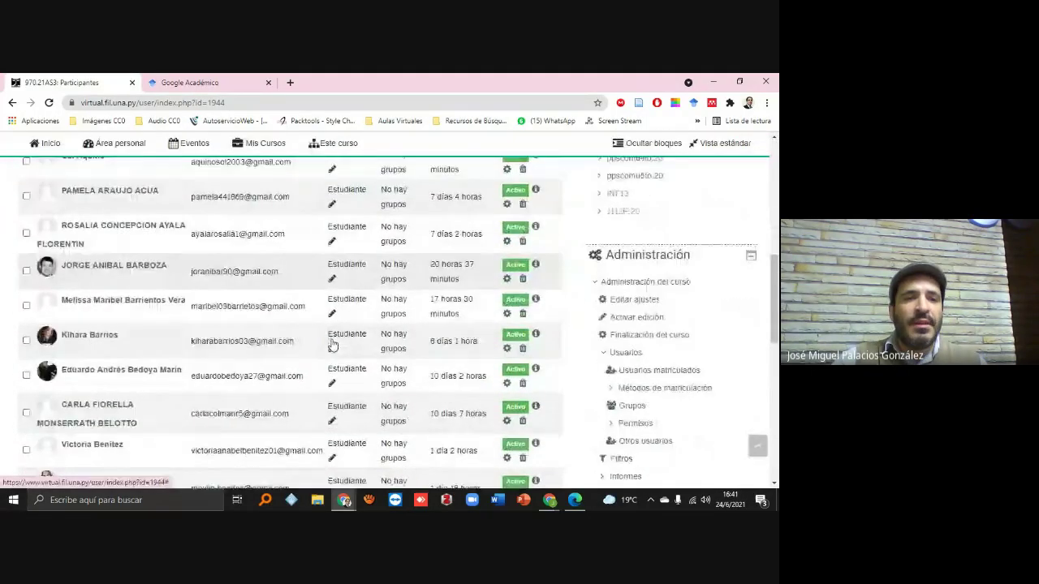
{"action": "scroll", "coordinate": [331, 344], "scroll_direction": "down", "scroll_amount": 4}
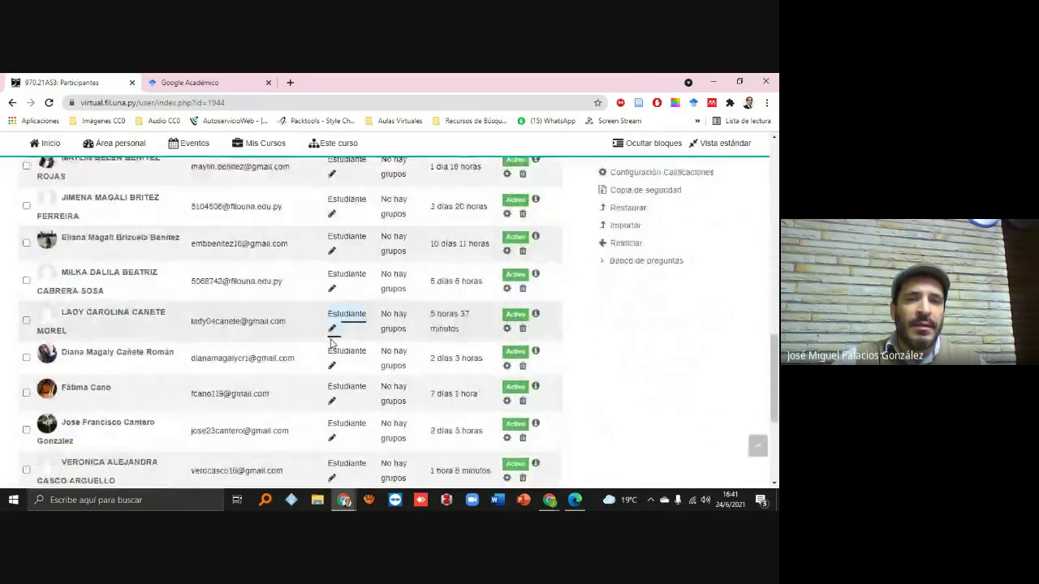
{"action": "scroll", "coordinate": [331, 345], "scroll_direction": "down", "scroll_amount": 5}
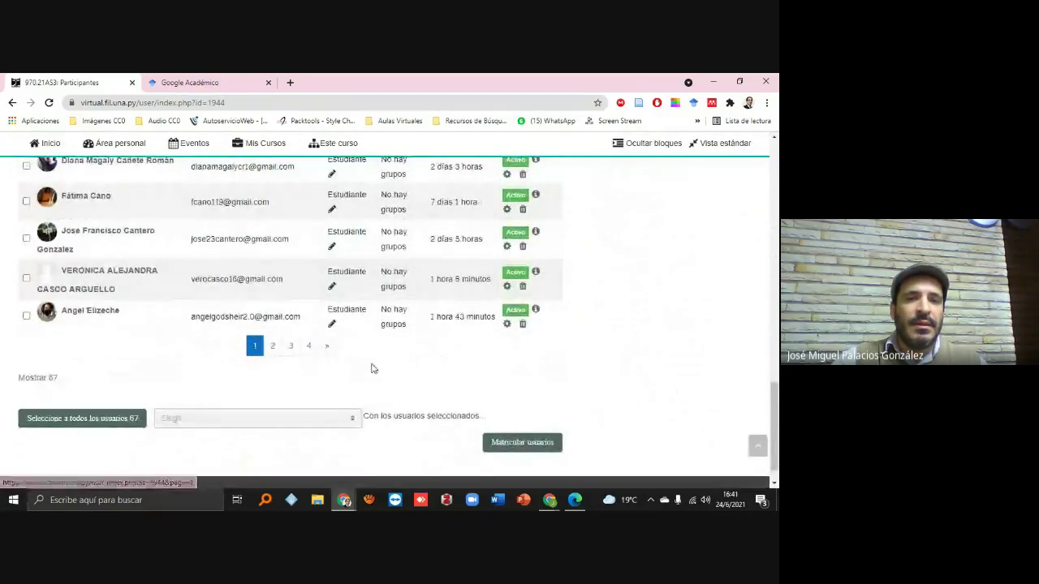
Review page 2 of the participants list and return to page 1.
{"action": "left_click", "coordinate": [274, 352]}
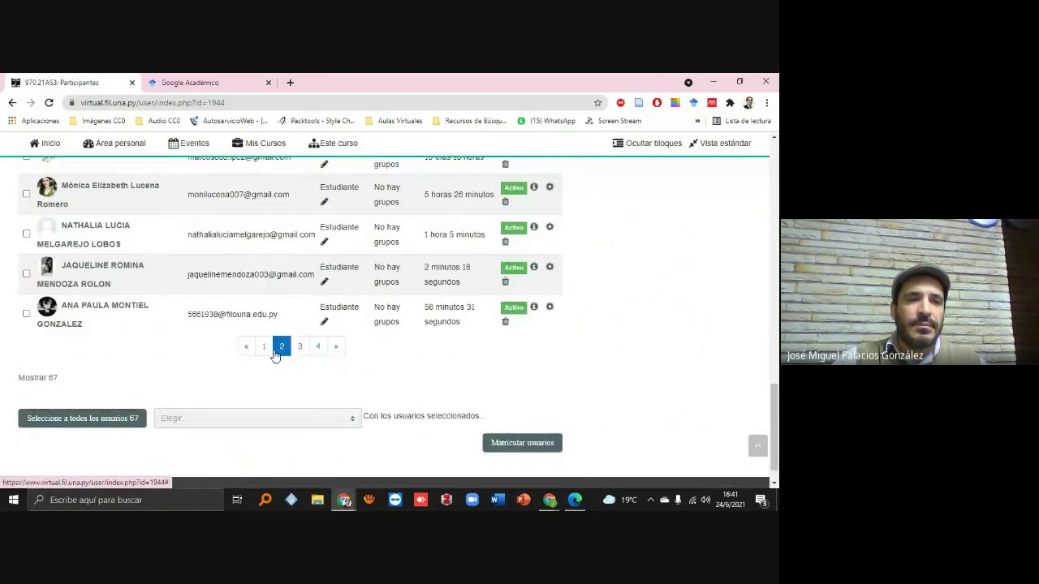
{"action": "scroll", "coordinate": [189, 366], "scroll_direction": "up", "scroll_amount": 6}
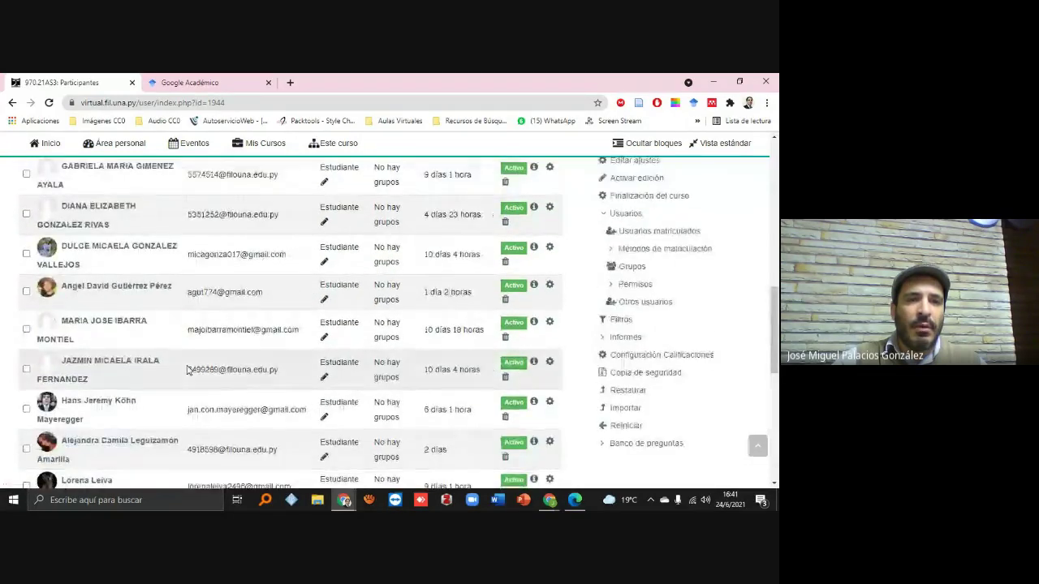
{"action": "scroll", "coordinate": [187, 369], "scroll_direction": "up", "scroll_amount": 4}
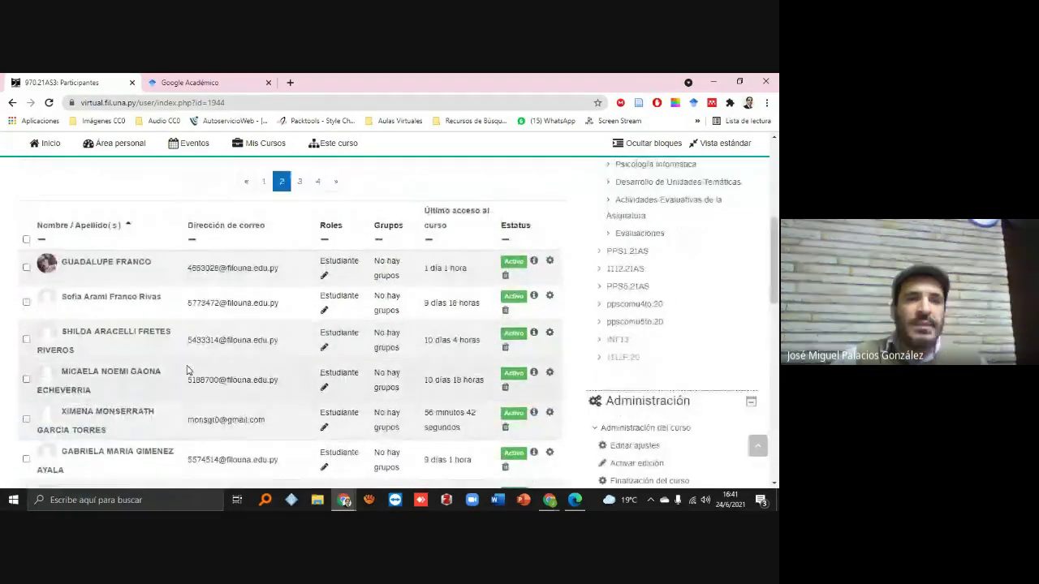
{"action": "scroll", "coordinate": [211, 398], "scroll_direction": "down", "scroll_amount": 8}
{"action": "scroll", "coordinate": [231, 422], "scroll_direction": "down", "scroll_amount": 3}
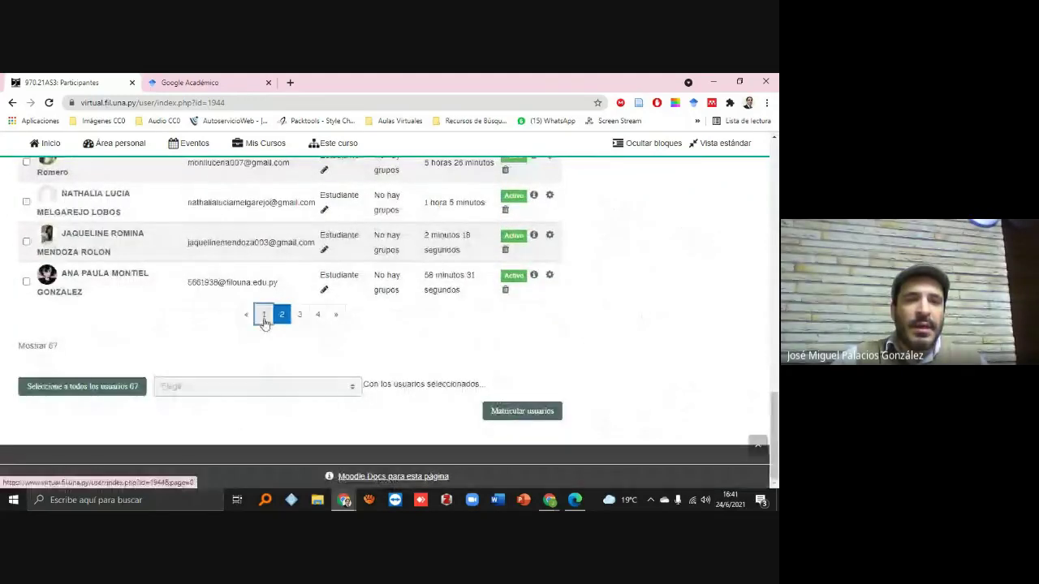
{"action": "left_click", "coordinate": [263, 314]}
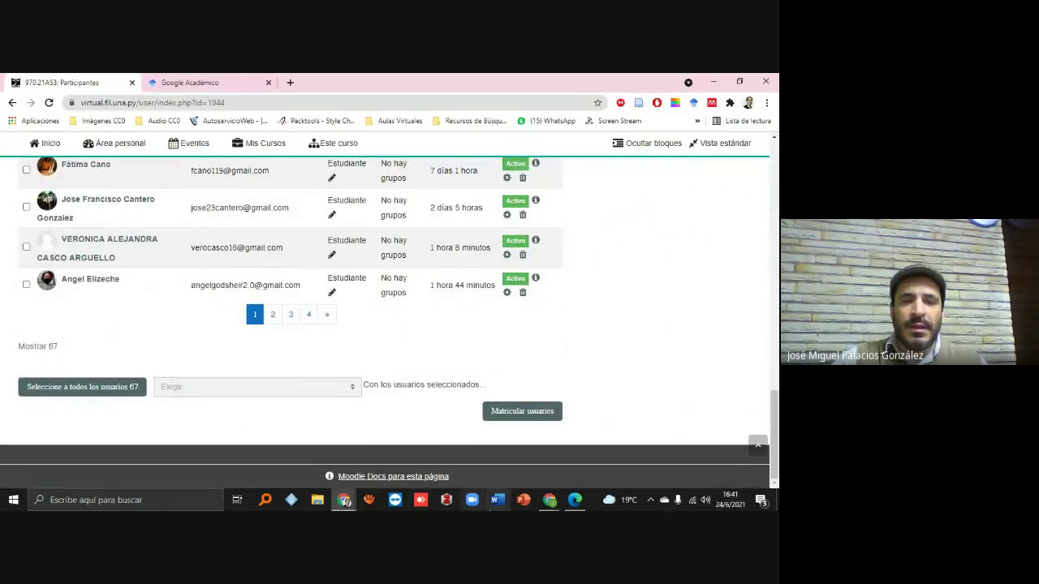
Switch to the Google Meet call to check on the attendees, and return to the Moodle participants list in Chrome.
{"action": "mouse_move", "coordinate": [548, 503]}
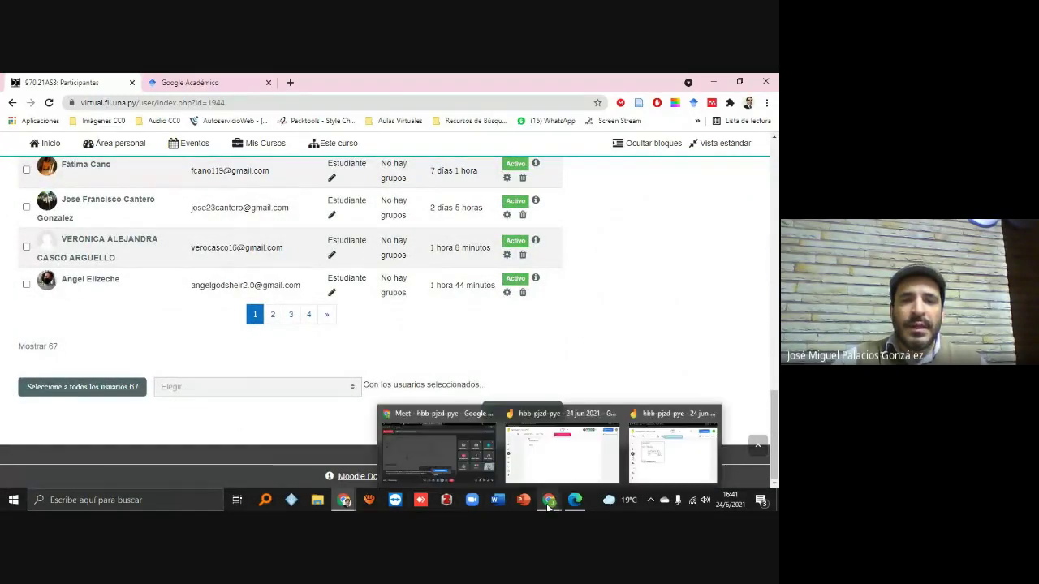
{"action": "left_click", "coordinate": [470, 448]}
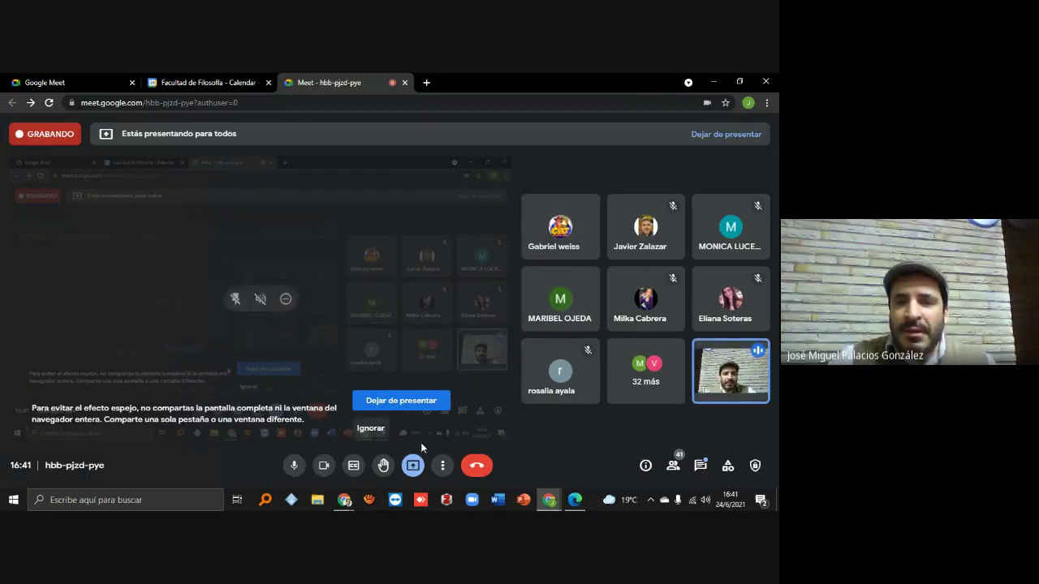
{"action": "mouse_move", "coordinate": [551, 503]}
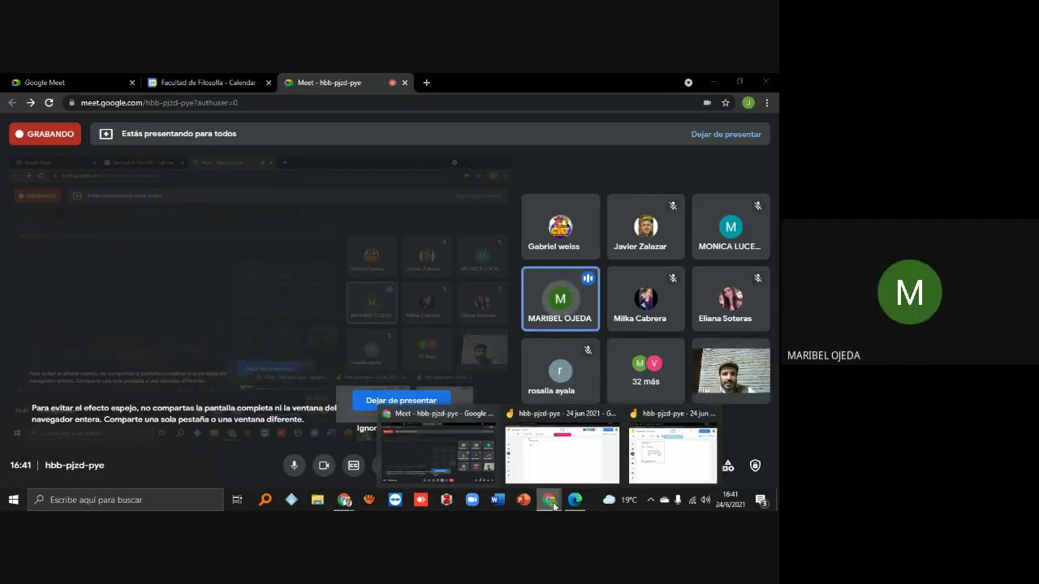
{"action": "left_click", "coordinate": [534, 475]}
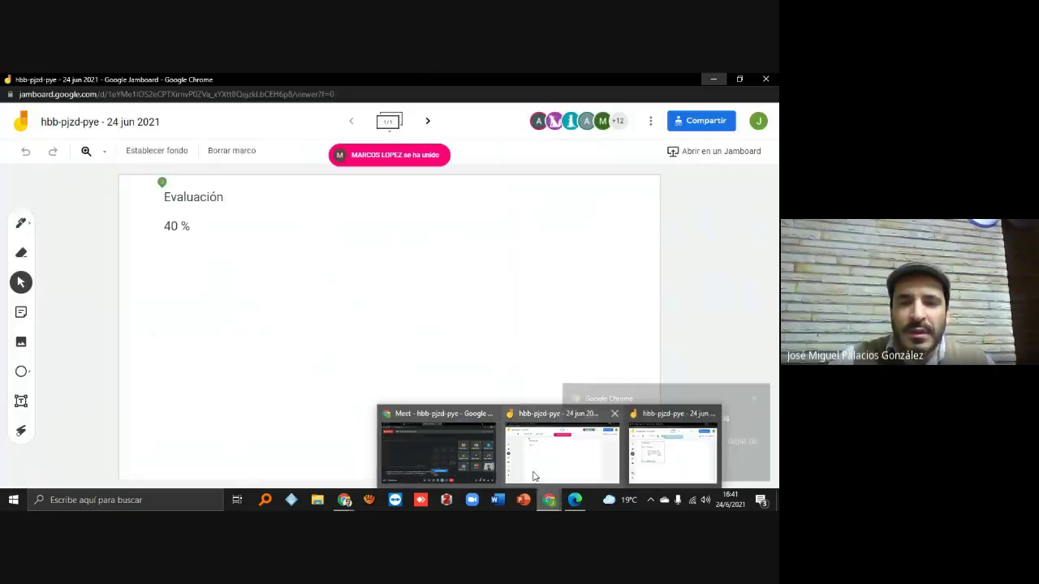
{"action": "left_click", "coordinate": [673, 422]}
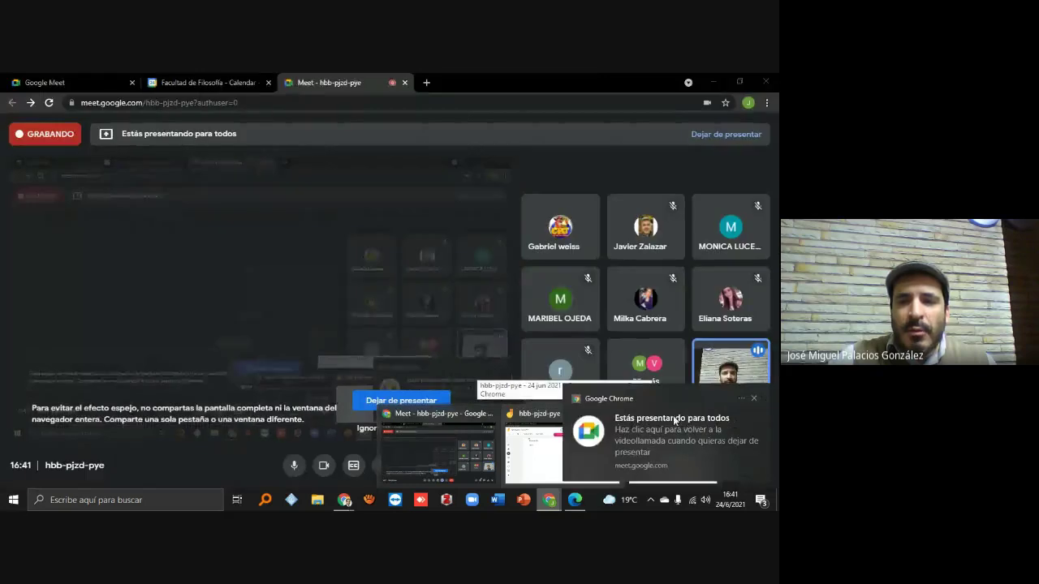
{"action": "left_click", "coordinate": [753, 400]}
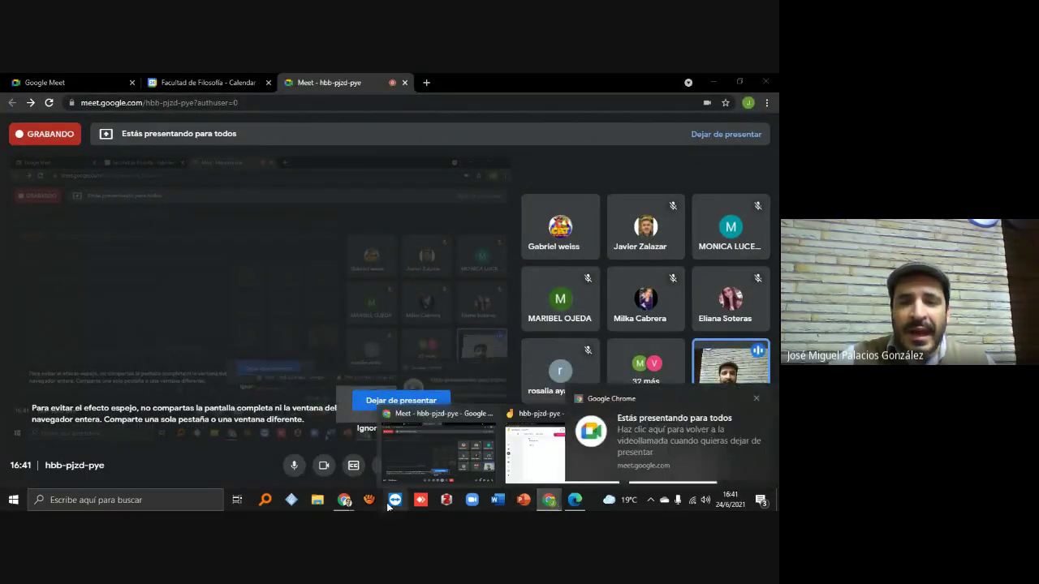
{"action": "left_click", "coordinate": [301, 454]}
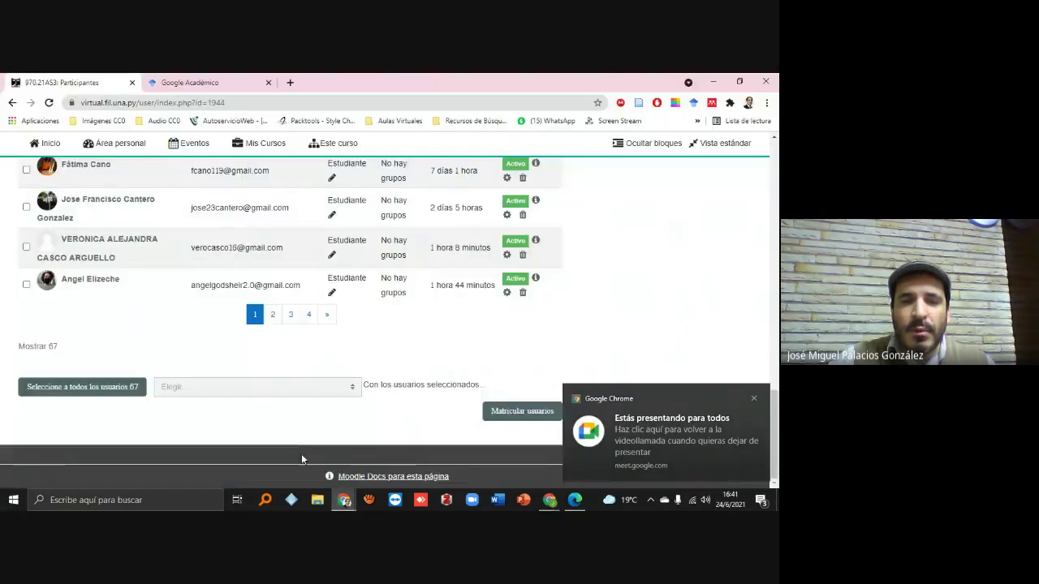
Look over the first page of participants and highlight the participant total above the name filters.
{"action": "scroll", "coordinate": [278, 365], "scroll_direction": "up", "scroll_amount": 8}
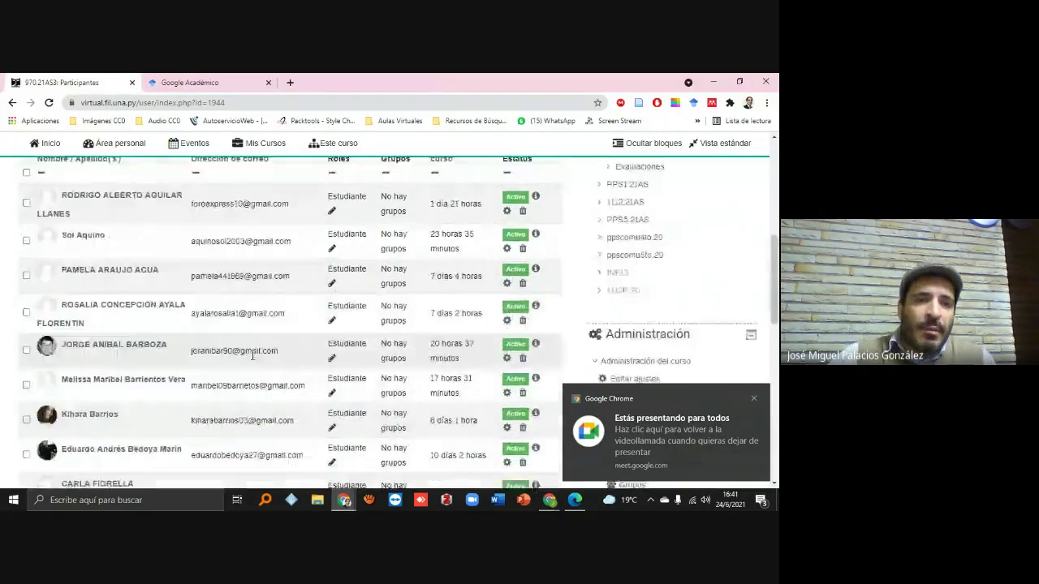
{"action": "scroll", "coordinate": [252, 354], "scroll_direction": "up", "scroll_amount": 4}
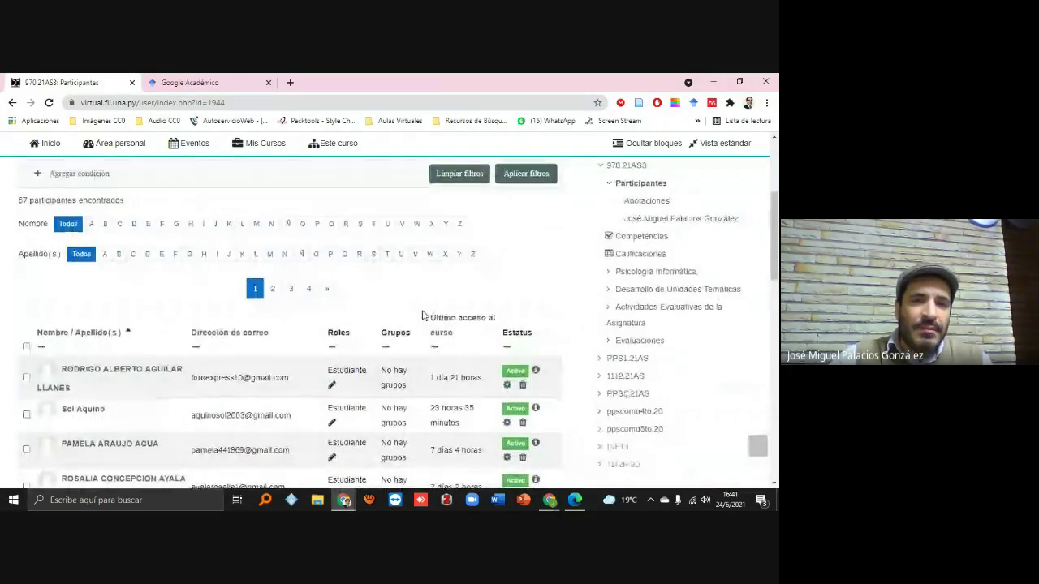
{"action": "scroll", "coordinate": [422, 315], "scroll_direction": "down", "scroll_amount": 10}
{"action": "scroll", "coordinate": [422, 315], "scroll_direction": "up", "scroll_amount": 9}
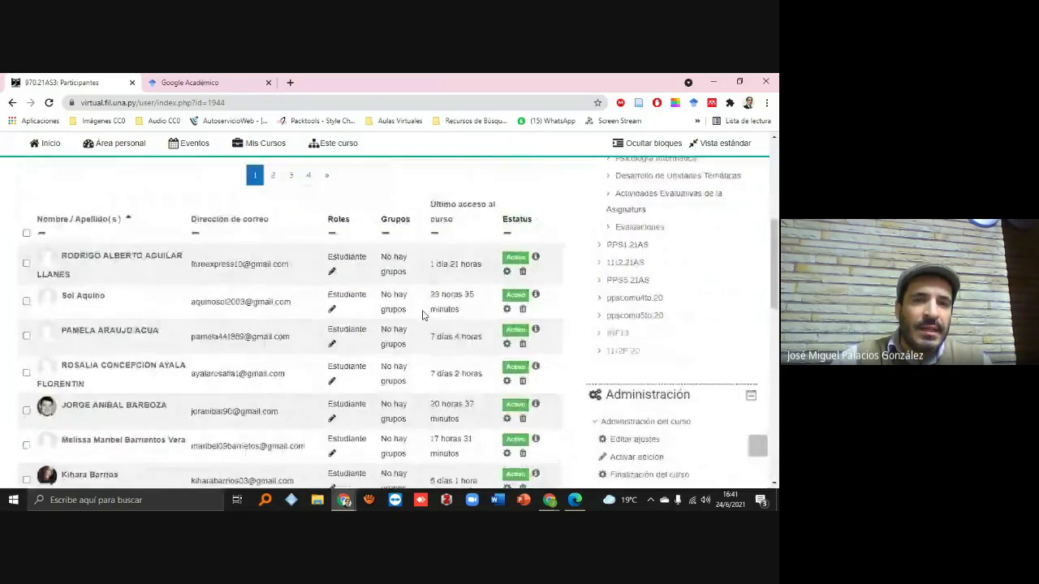
{"action": "scroll", "coordinate": [422, 315], "scroll_direction": "up", "scroll_amount": 3}
{"action": "scroll", "coordinate": [105, 371], "scroll_direction": "down", "scroll_amount": 1}
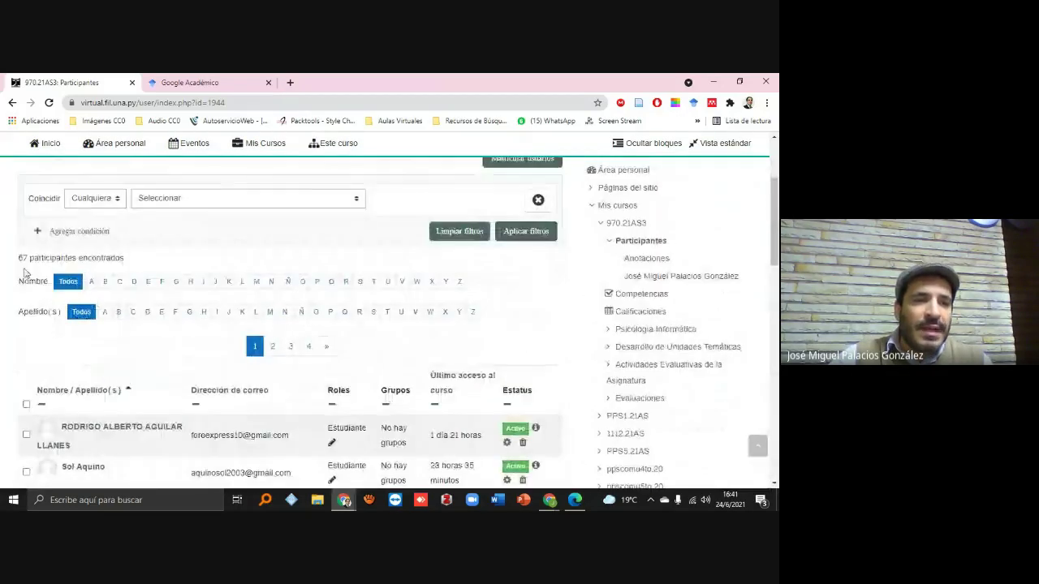
{"action": "left_click_drag", "start_coordinate": [18, 261], "coordinate": [127, 262]}
{"action": "left_click", "coordinate": [127, 261]}
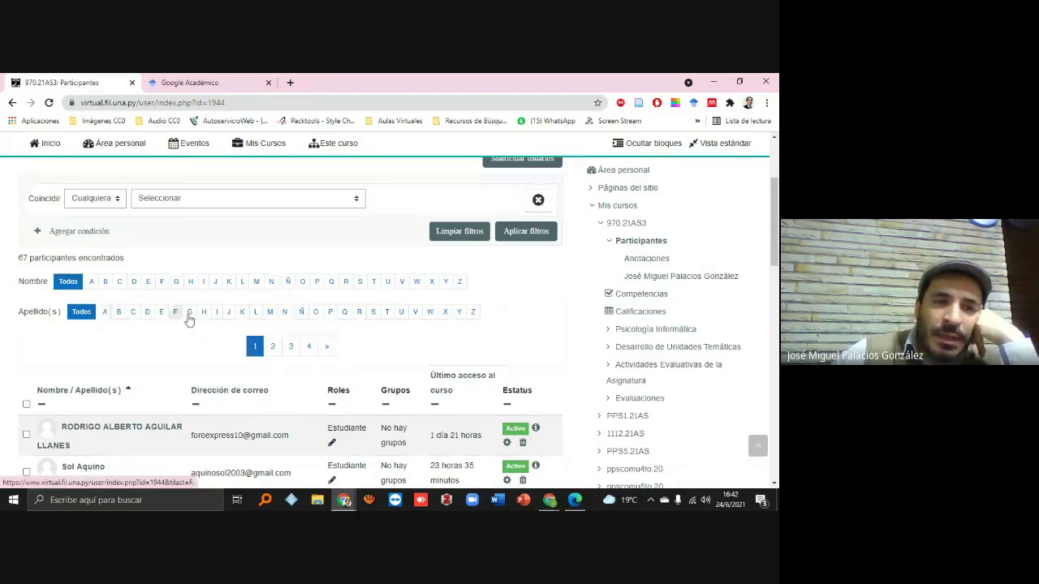
Filter the participants by first-name initial A and surname initial O, and check the matching enrolment.
{"action": "left_click", "coordinate": [92, 284]}
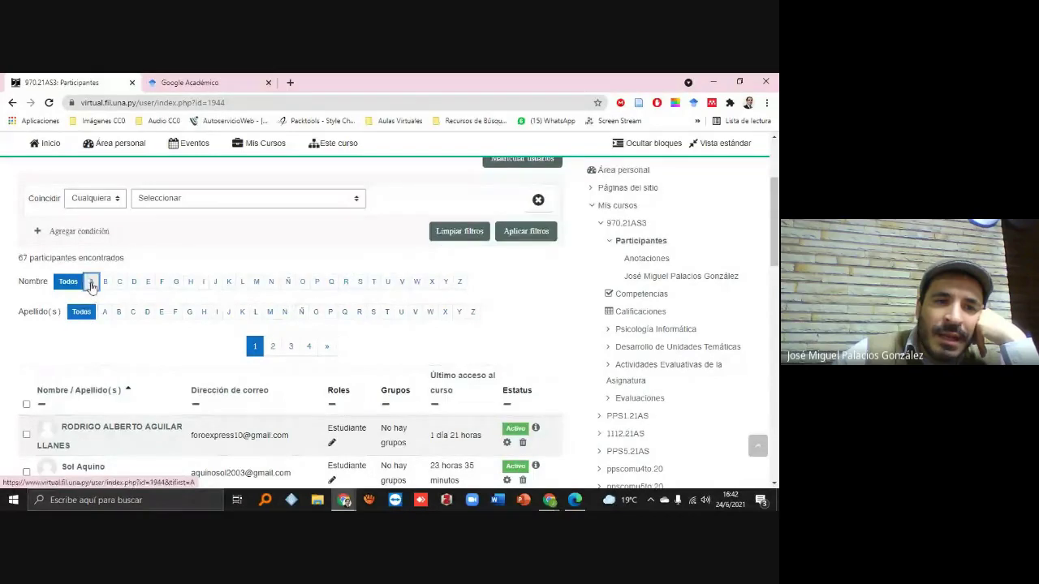
{"action": "scroll", "coordinate": [115, 346], "scroll_direction": "down", "scroll_amount": 2}
{"action": "scroll", "coordinate": [115, 347], "scroll_direction": "down", "scroll_amount": 5}
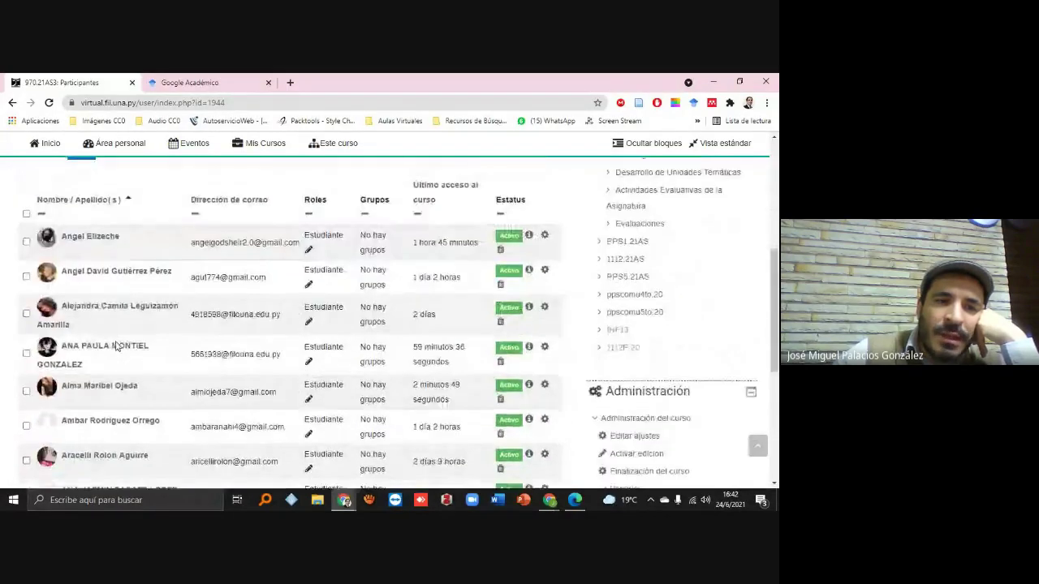
{"action": "scroll", "coordinate": [115, 347], "scroll_direction": "up", "scroll_amount": 5}
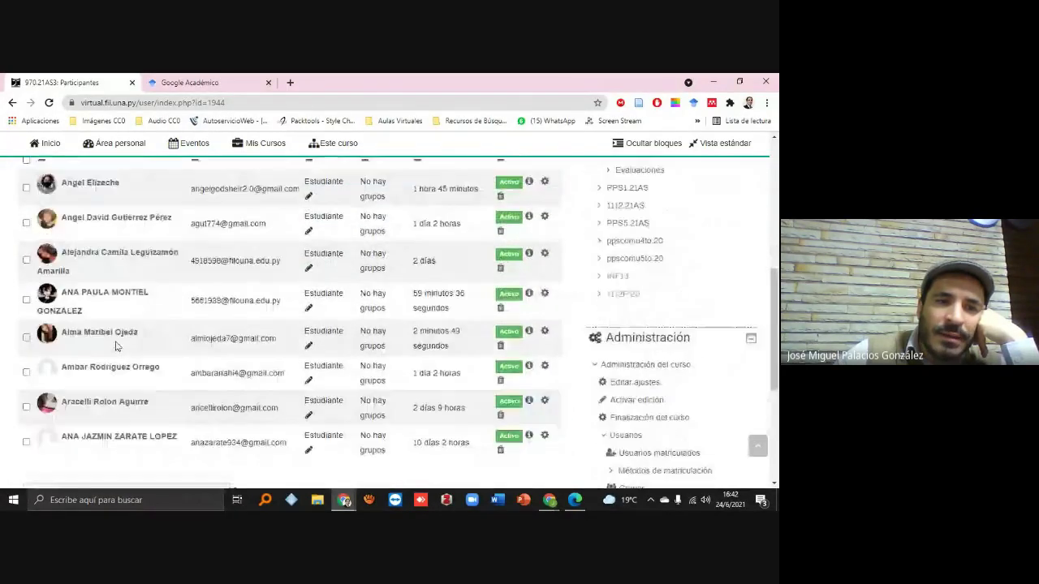
{"action": "scroll", "coordinate": [116, 348], "scroll_direction": "up", "scroll_amount": 1}
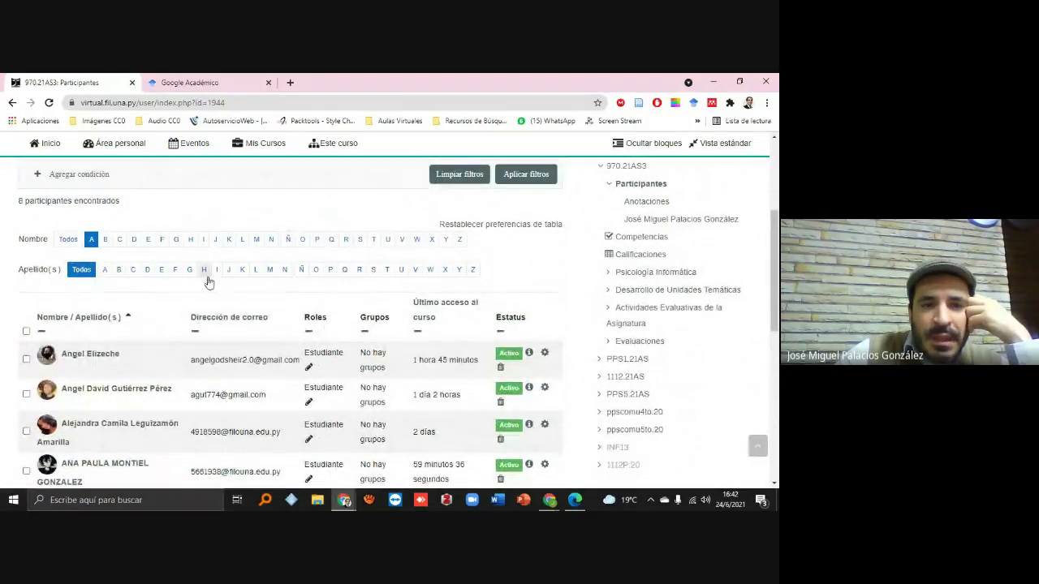
{"action": "left_click", "coordinate": [317, 271]}
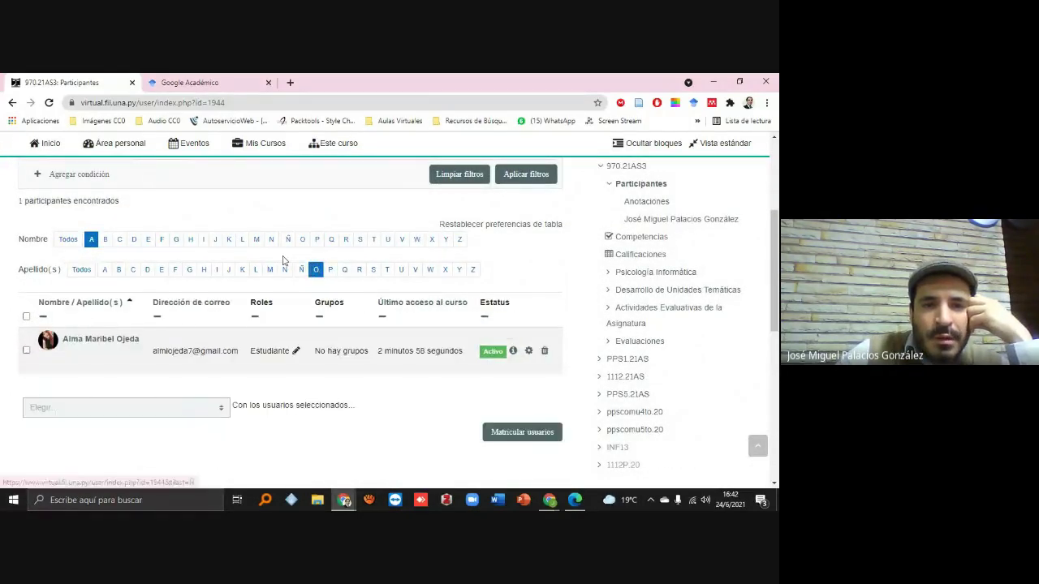
{"action": "scroll", "coordinate": [234, 347], "scroll_direction": "down", "scroll_amount": 2}
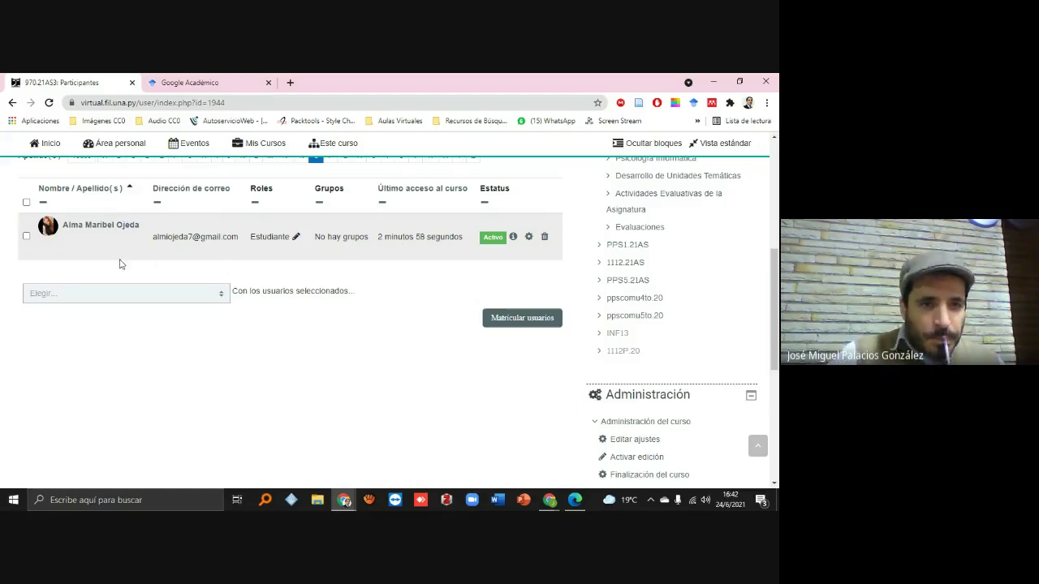
Open the profile of the student found by initials A and O and start a private message to them.
{"action": "scroll", "coordinate": [264, 280], "scroll_direction": "up", "scroll_amount": 3}
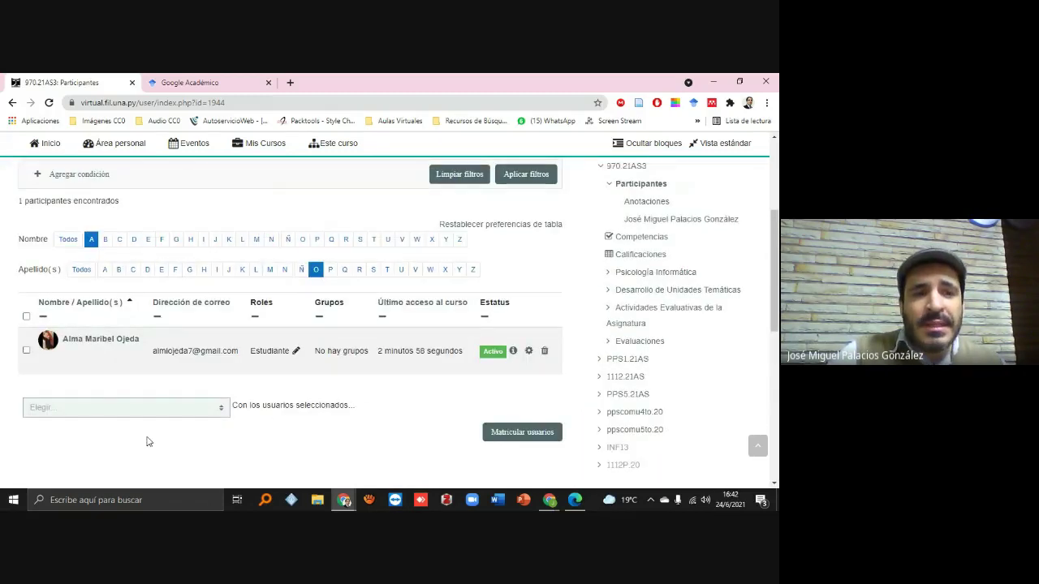
{"action": "left_click", "coordinate": [92, 345]}
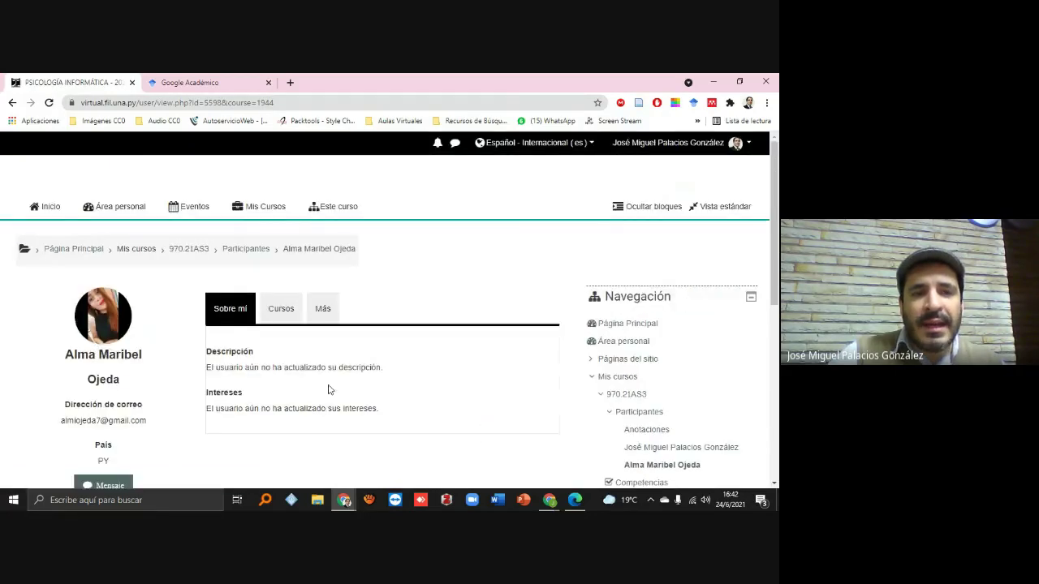
{"action": "scroll", "coordinate": [332, 385], "scroll_direction": "down", "scroll_amount": 1}
{"action": "scroll", "coordinate": [345, 383], "scroll_direction": "down", "scroll_amount": 1}
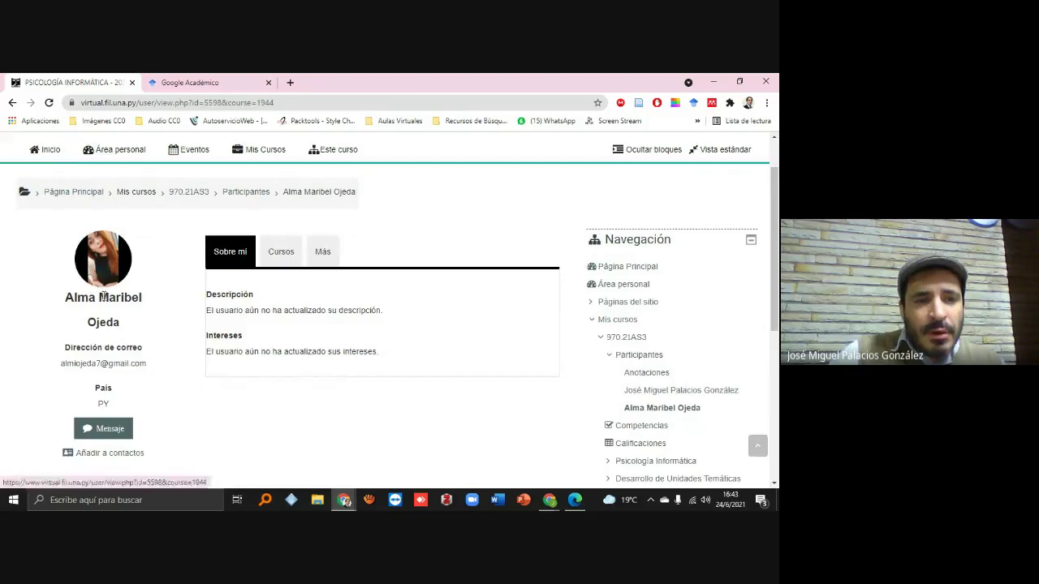
{"action": "scroll", "coordinate": [108, 420], "scroll_direction": "down", "scroll_amount": 3}
{"action": "left_click", "coordinate": [106, 349]}
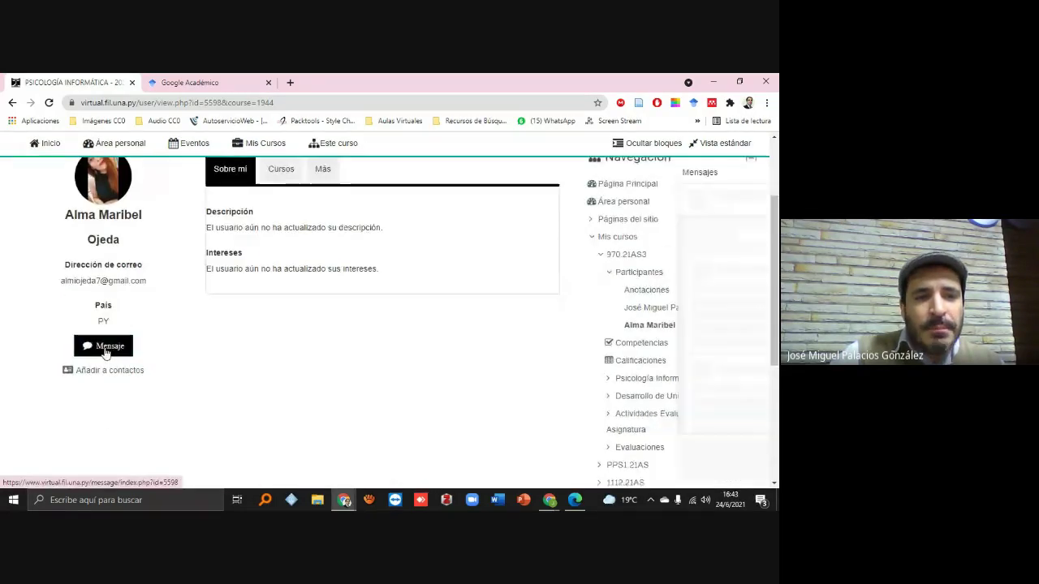
Send a message greeting the student by first name, followed by "...este es un mensaje de pruebas.".
{"action": "left_click", "coordinate": [643, 451]}
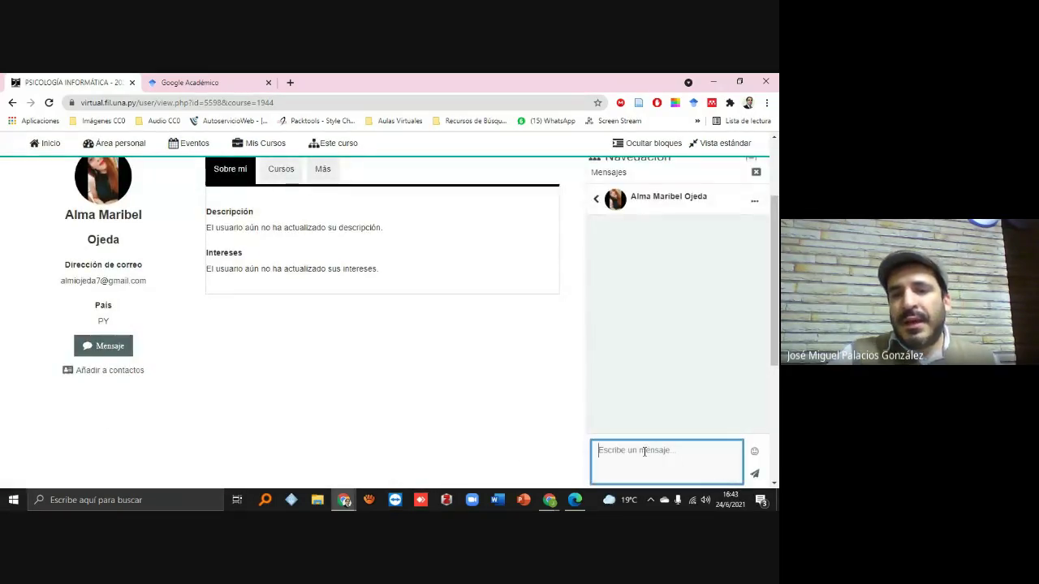
{"action": "type", "text": "Hola "}
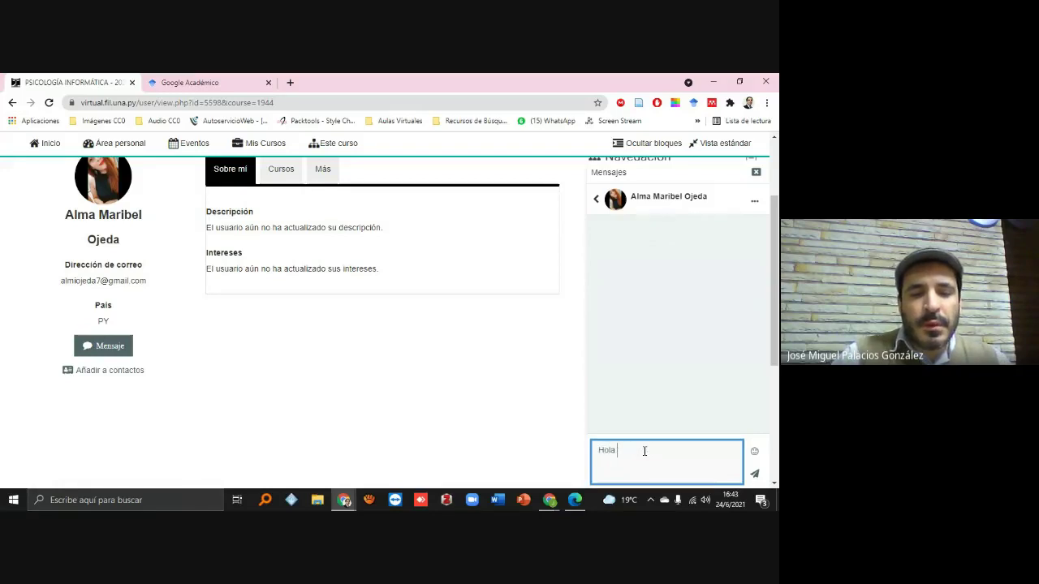
{"action": "type", "text": "Alma, Este"}
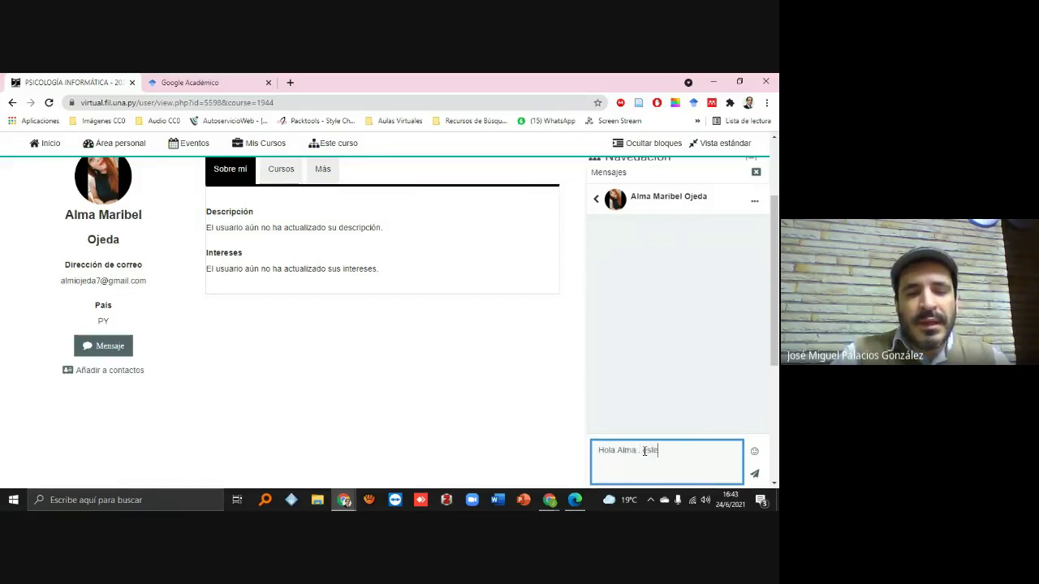
{"action": "type", "text": " es un mensaje "}
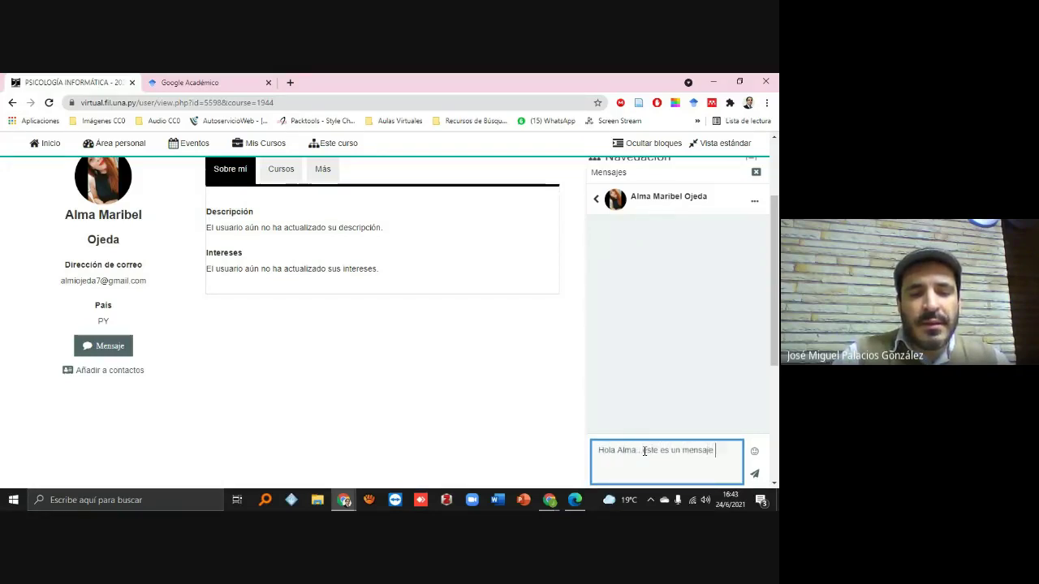
{"action": "type", "text": "de pruebas."}
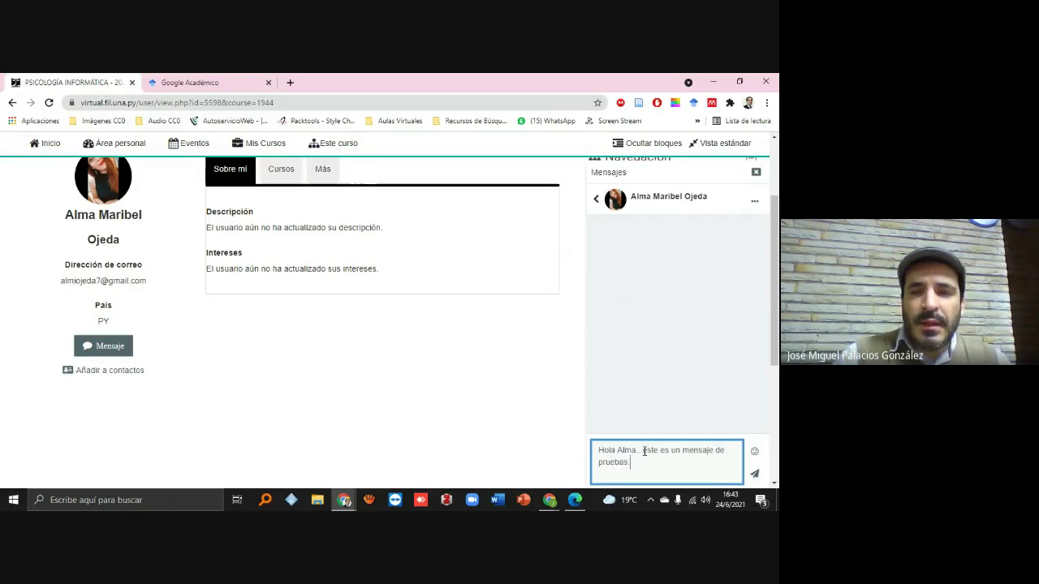
{"action": "left_click", "coordinate": [758, 481]}
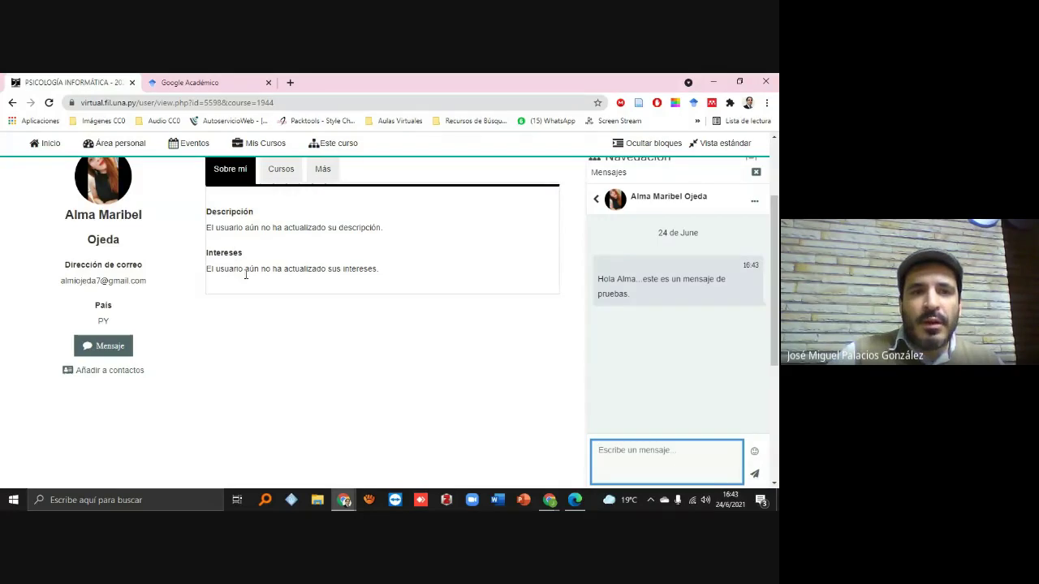
Return to the course participants list and filter it by first-name initial G and surname initial W.
{"action": "scroll", "coordinate": [243, 276], "scroll_direction": "up", "scroll_amount": 3}
{"action": "left_click", "coordinate": [245, 249]}
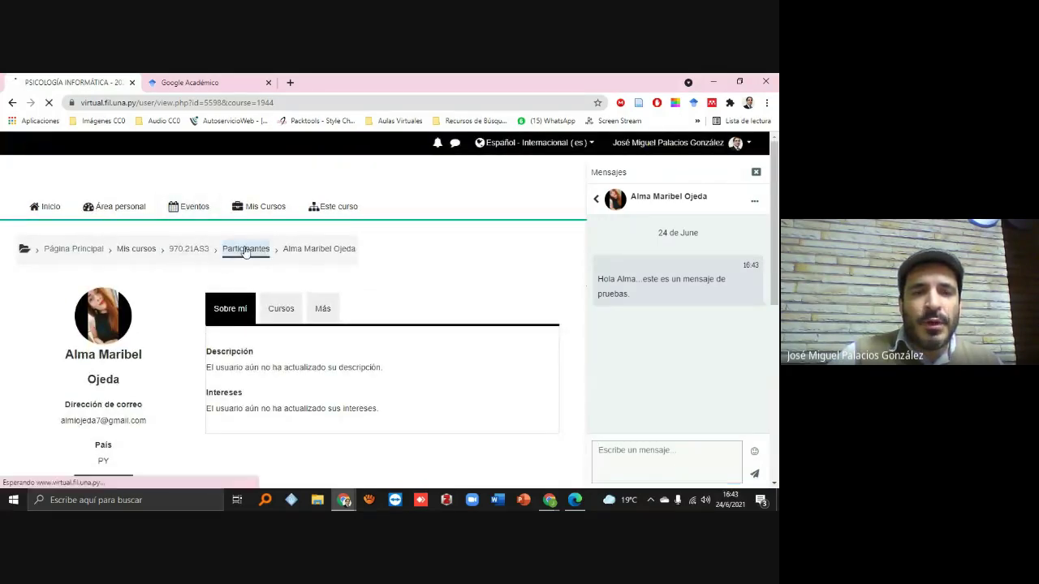
{"action": "scroll", "coordinate": [235, 267], "scroll_direction": "down", "scroll_amount": 3}
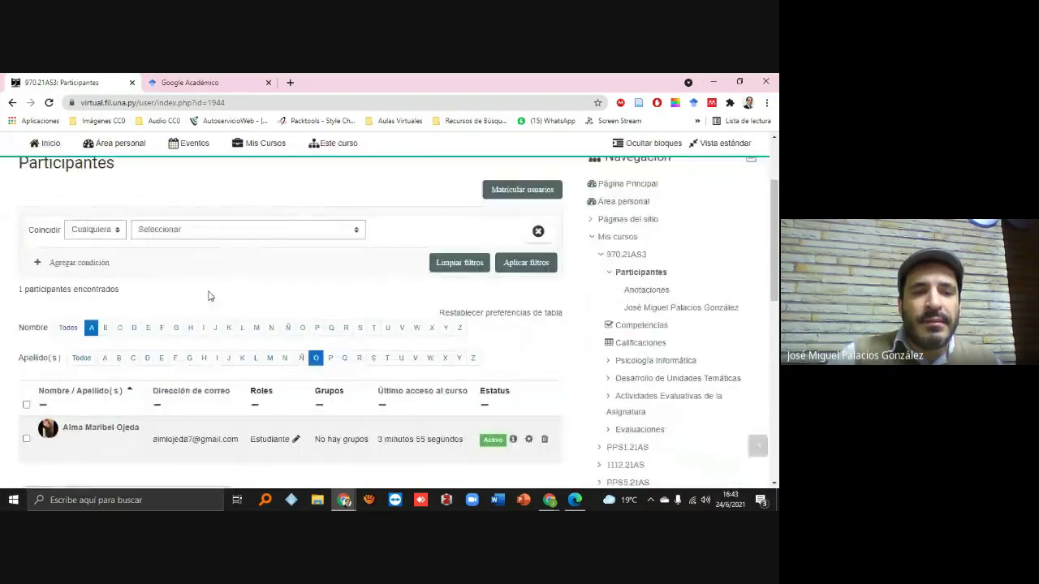
{"action": "left_click", "coordinate": [176, 330]}
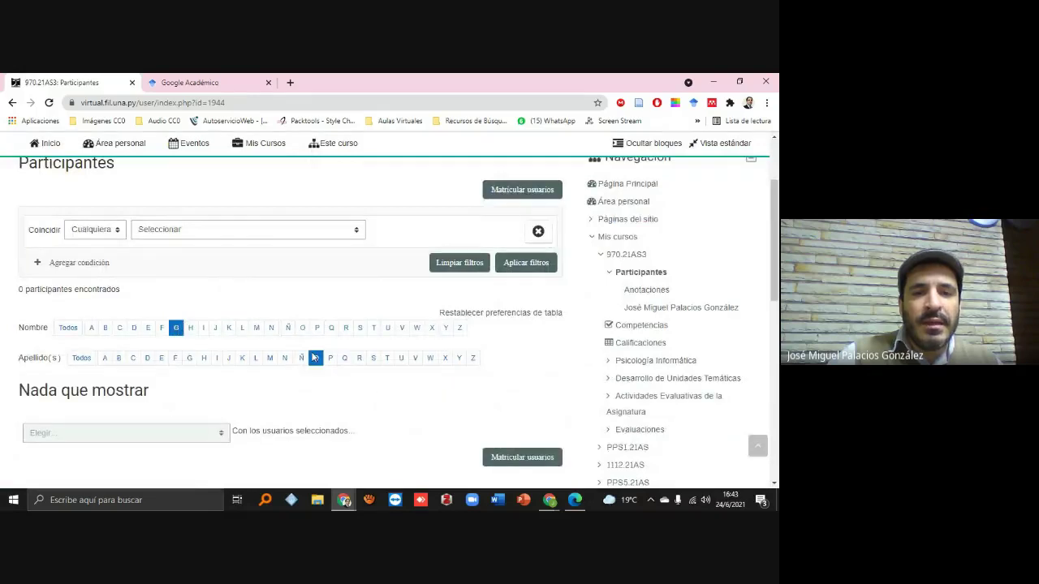
{"action": "left_click", "coordinate": [430, 358]}
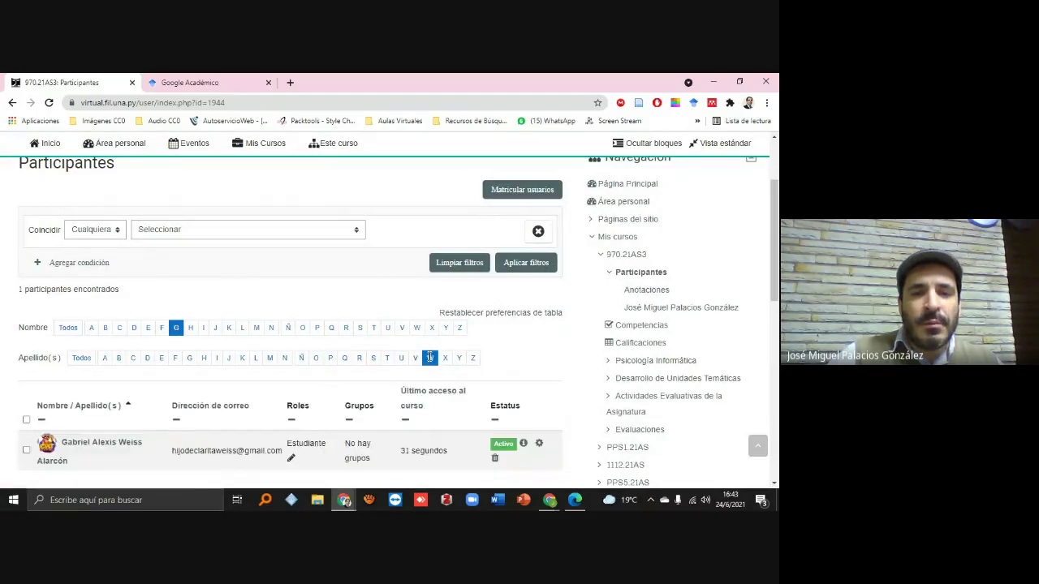
{"action": "scroll", "coordinate": [414, 360], "scroll_direction": "down", "scroll_amount": 1}
{"action": "scroll", "coordinate": [410, 360], "scroll_direction": "down", "scroll_amount": 2}
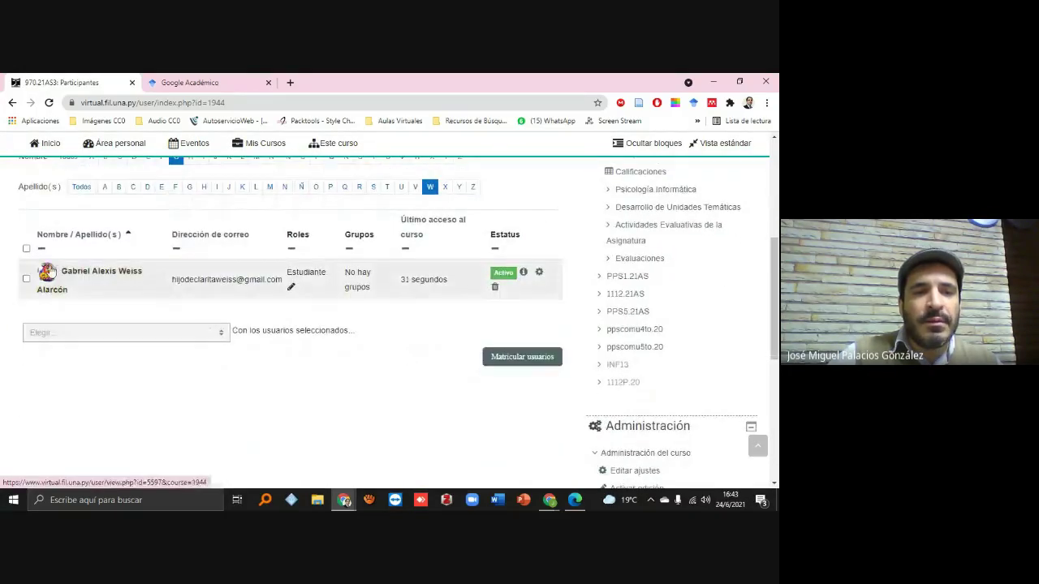
{"action": "scroll", "coordinate": [170, 250], "scroll_direction": "up", "scroll_amount": 1}
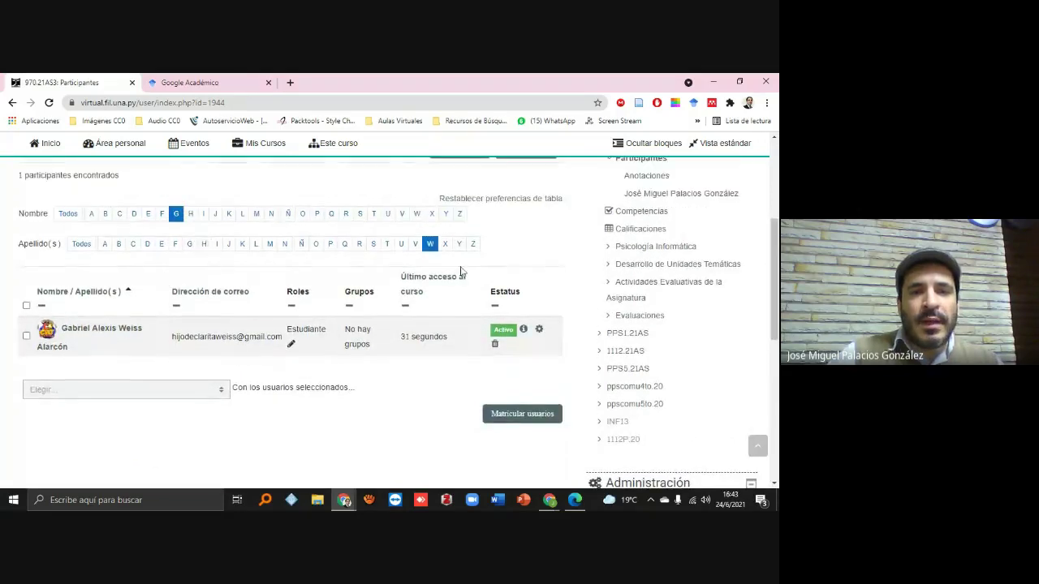
Review the participants with first-name initial G under all surnames, and restore the surname filter to W.
{"action": "left_click", "coordinate": [80, 245]}
{"action": "scroll", "coordinate": [103, 302], "scroll_direction": "down", "scroll_amount": 2}
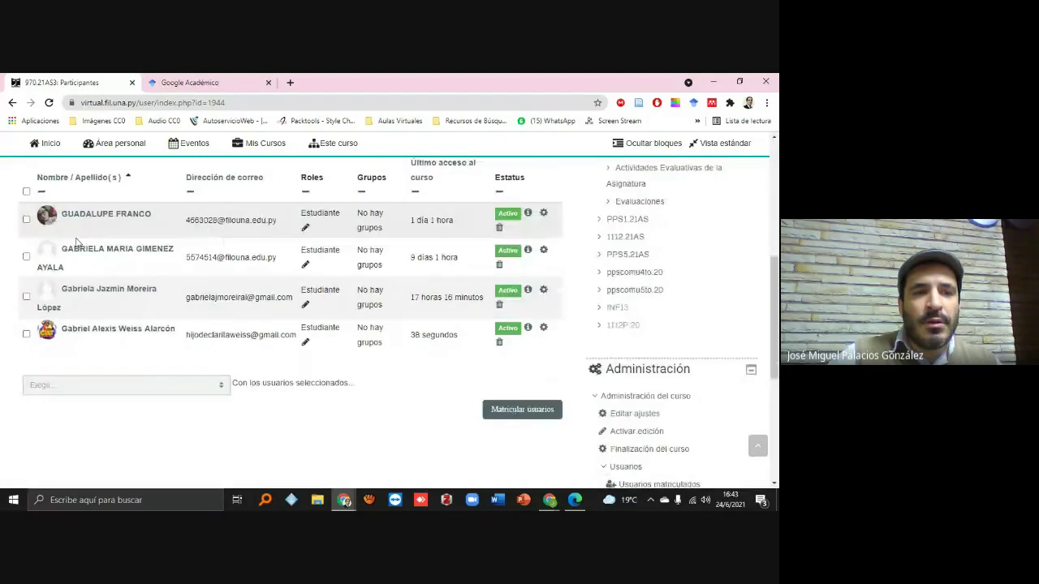
{"action": "scroll", "coordinate": [89, 192], "scroll_direction": "up", "scroll_amount": 3}
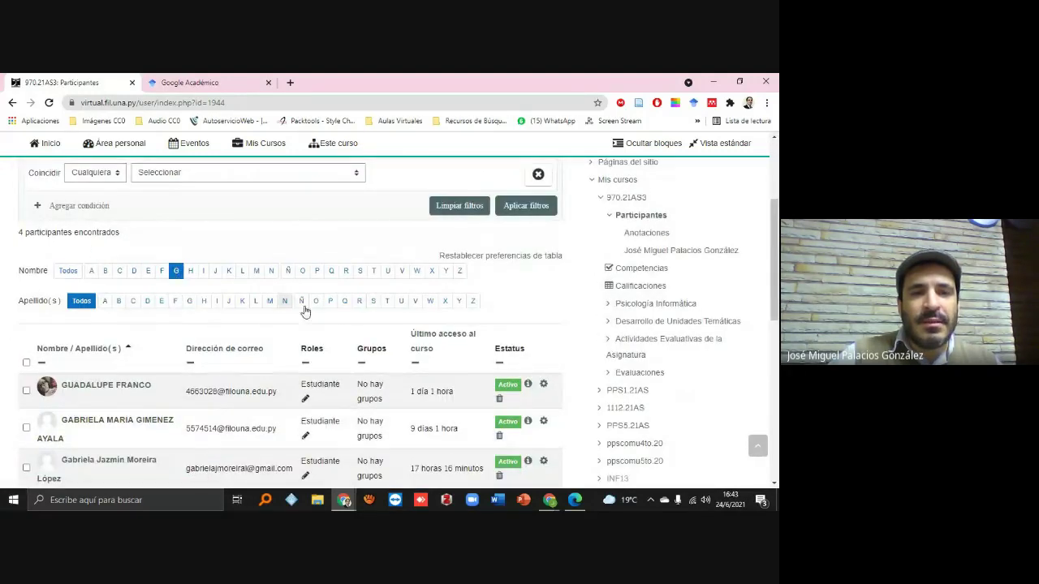
{"action": "left_click", "coordinate": [430, 301]}
{"action": "scroll", "coordinate": [166, 366], "scroll_direction": "down", "scroll_amount": 2}
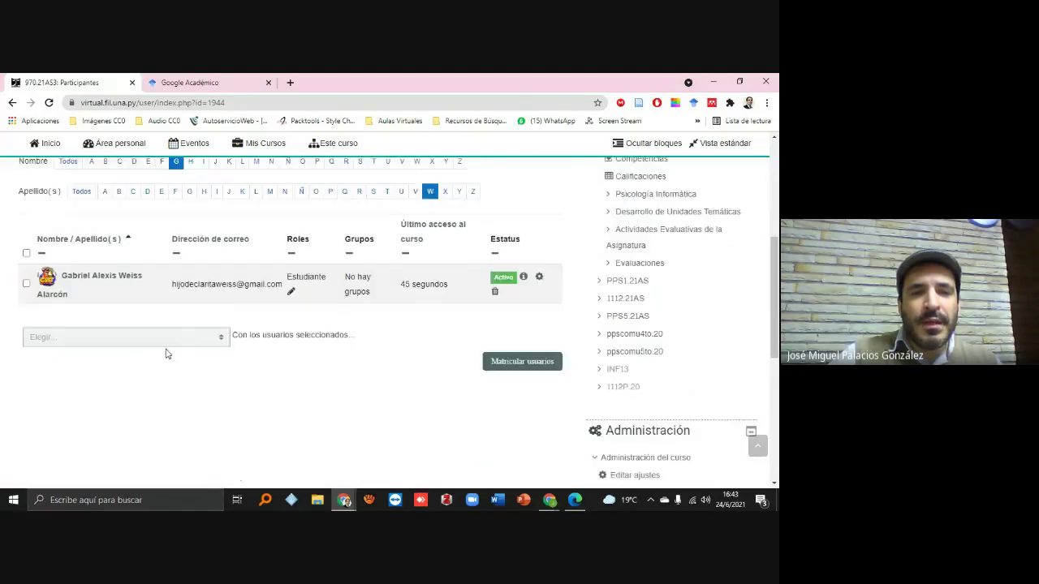
Open the profile of the student matching initials G and W and start a private message to them.
{"action": "left_click", "coordinate": [86, 276]}
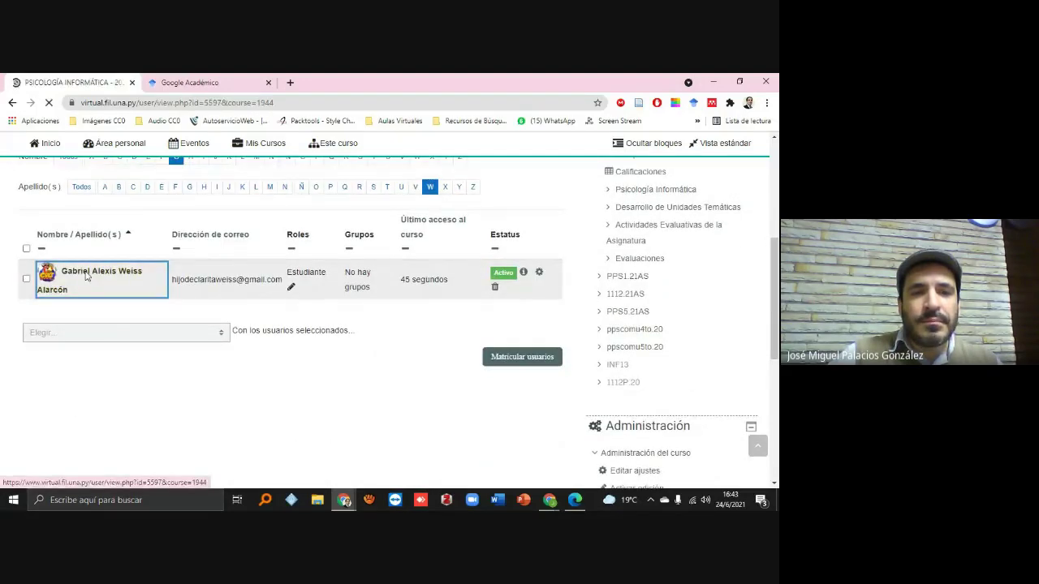
{"action": "scroll", "coordinate": [109, 284], "scroll_direction": "down", "scroll_amount": 3}
{"action": "left_click", "coordinate": [107, 274]}
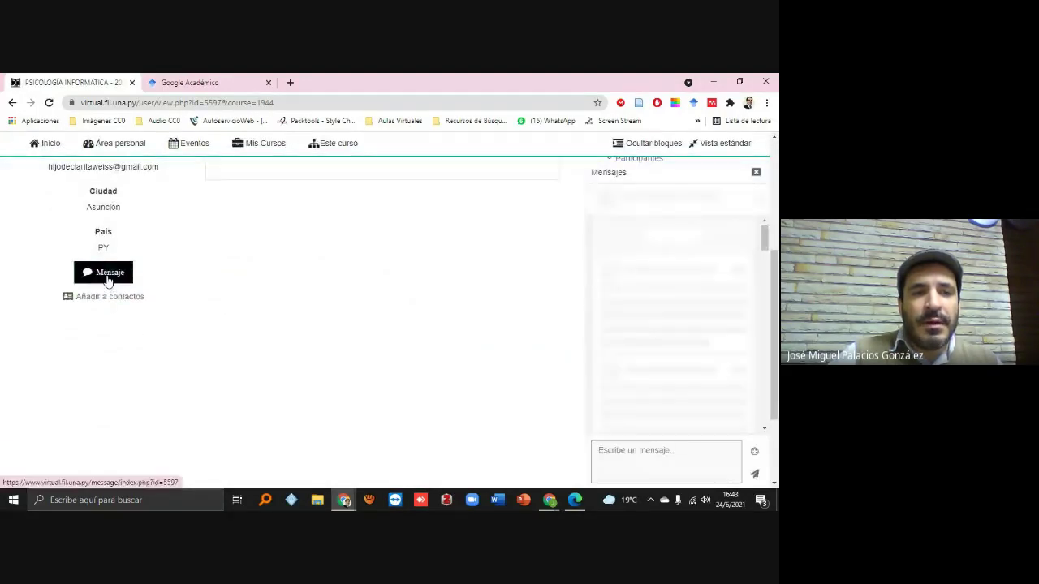
Send a message greeting this second student by first name, followed by "...este es un mensaje de prueba".
{"action": "left_click", "coordinate": [631, 451]}
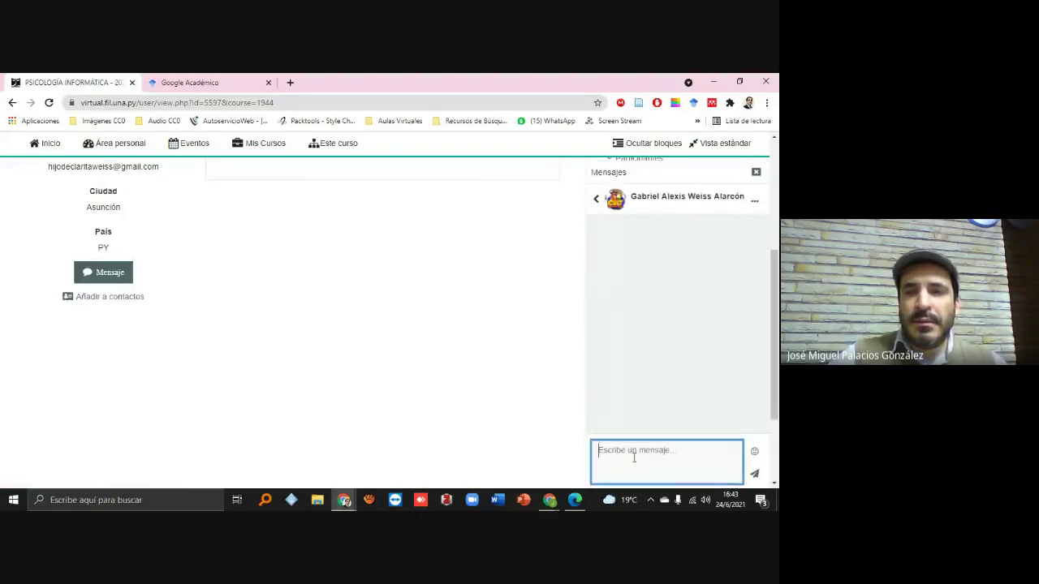
{"action": "type", "text": "Hola "}
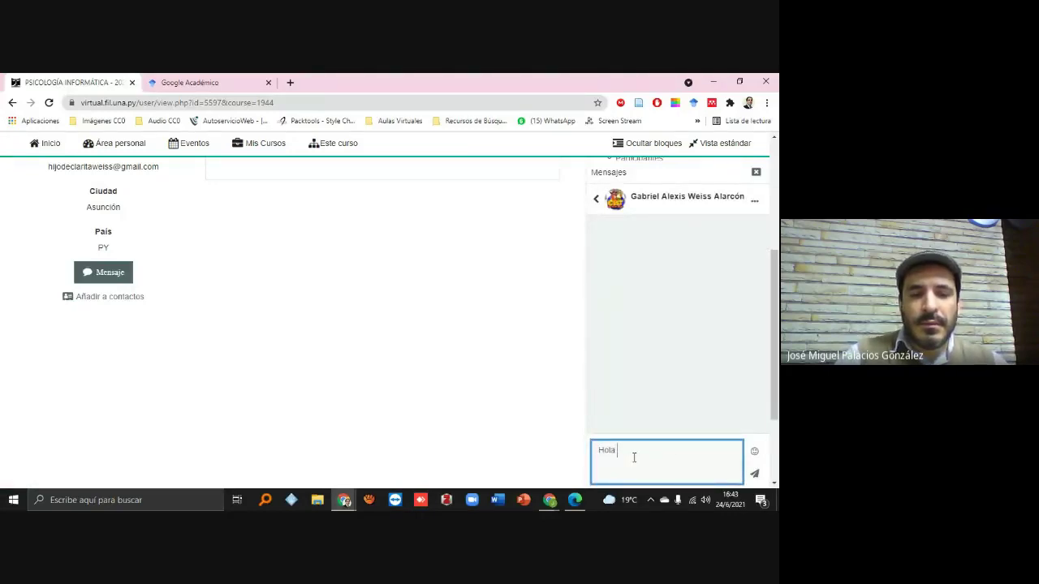
{"action": "type", "text": "Garb"}
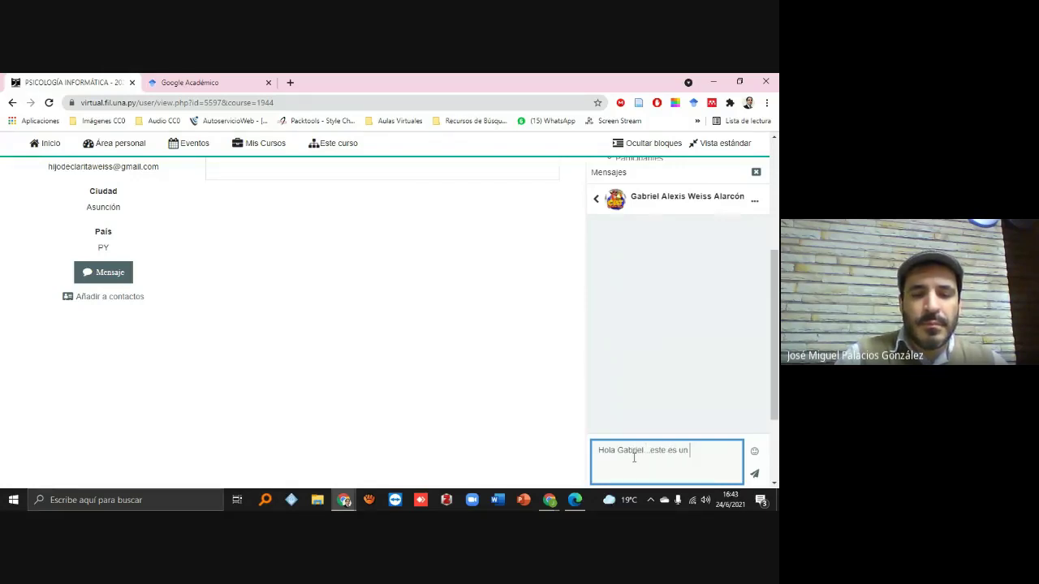
{"action": "left_click", "coordinate": [753, 474]}
{"action": "scroll", "coordinate": [539, 370], "scroll_direction": "up", "scroll_amount": 3}
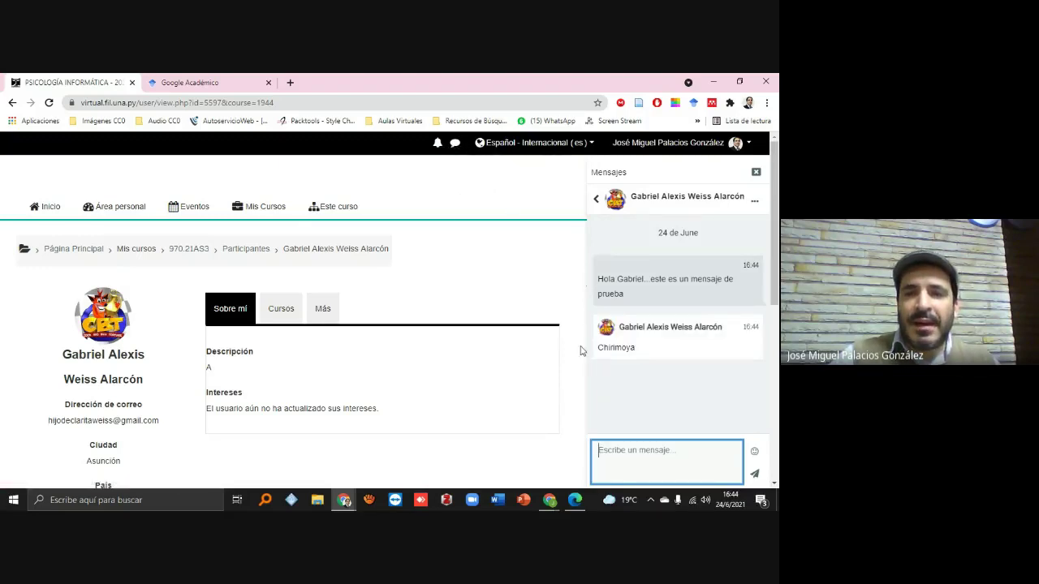
Leave the open conversation for the message overview and return to the 970.21AS3 course page.
{"action": "left_click", "coordinate": [596, 201]}
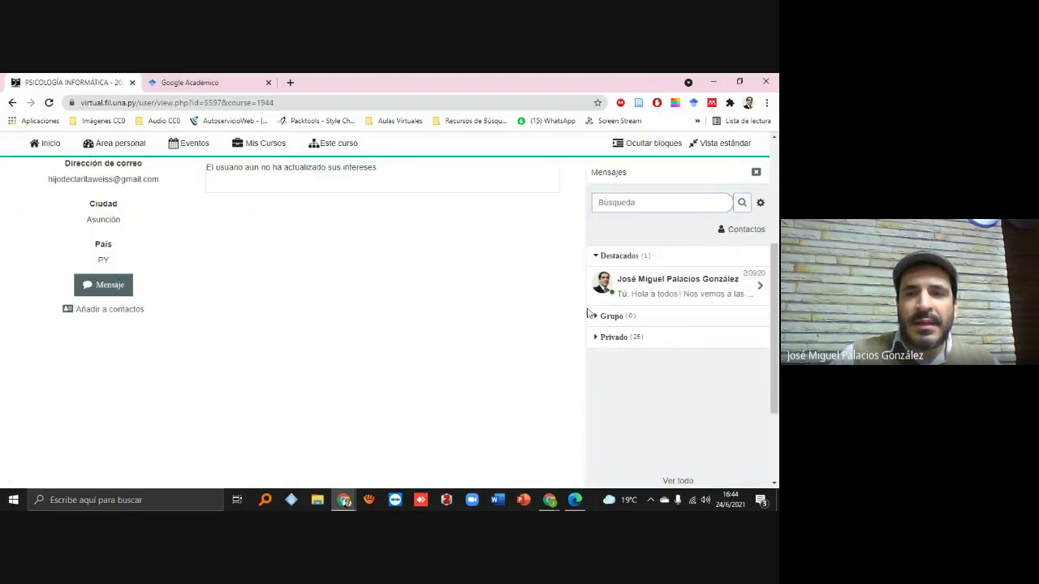
{"action": "scroll", "coordinate": [649, 288], "scroll_direction": "up", "scroll_amount": 3}
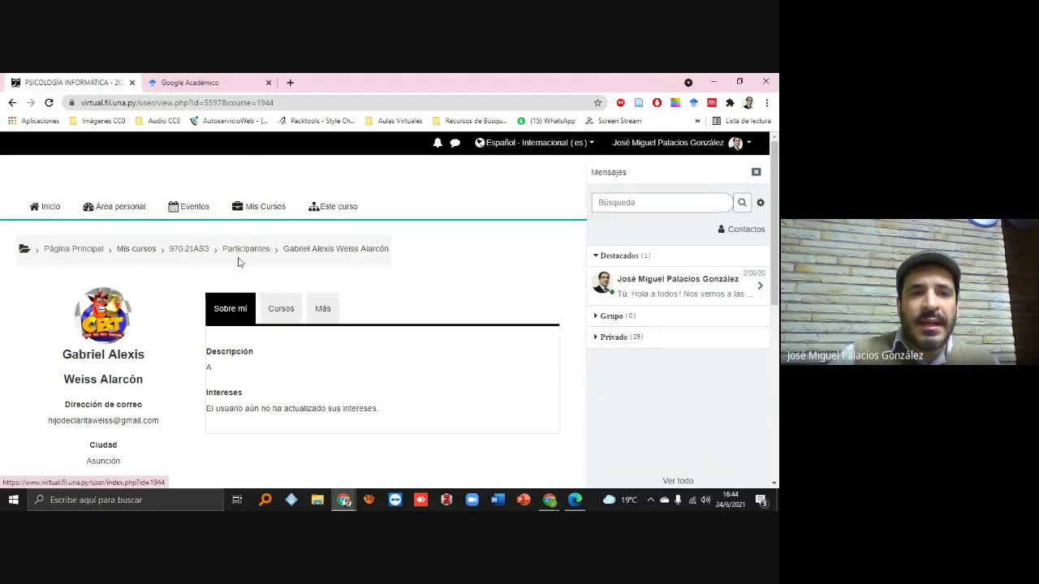
{"action": "left_click", "coordinate": [178, 250]}
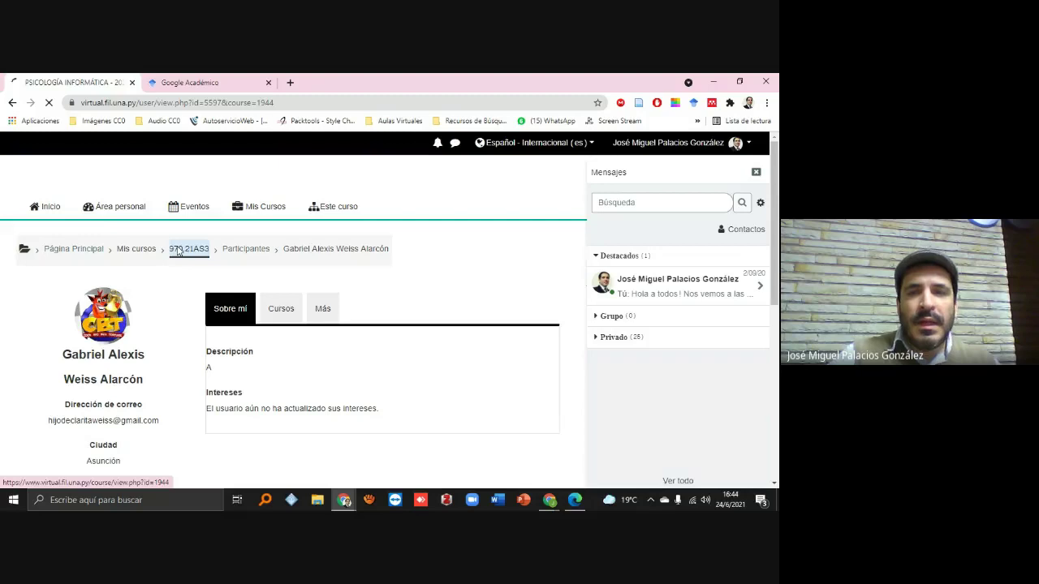
Read the first student's unread reply in the private messages and close the messaging drawer.
{"action": "left_click", "coordinate": [458, 146]}
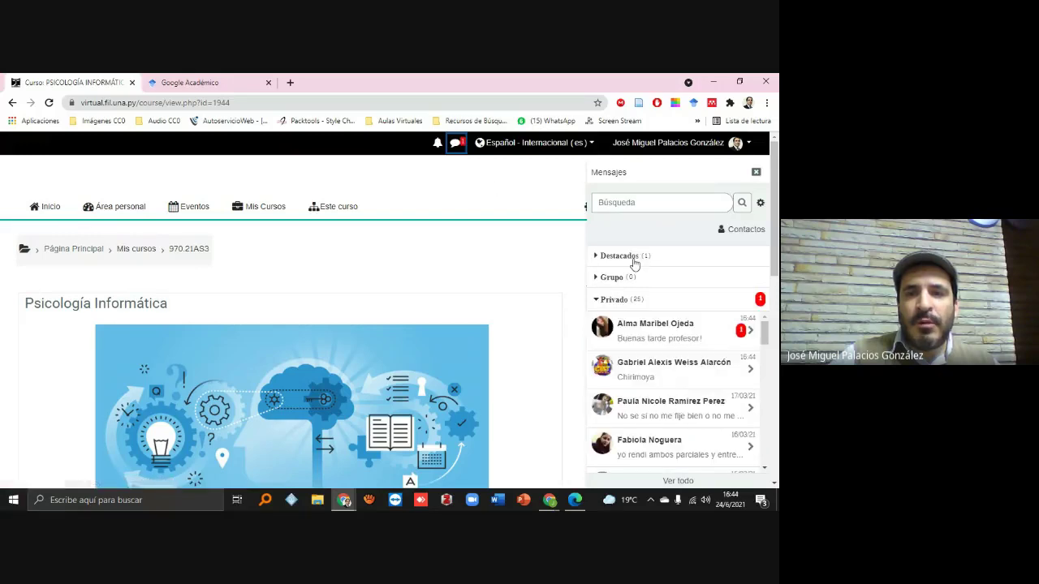
{"action": "left_click", "coordinate": [665, 339]}
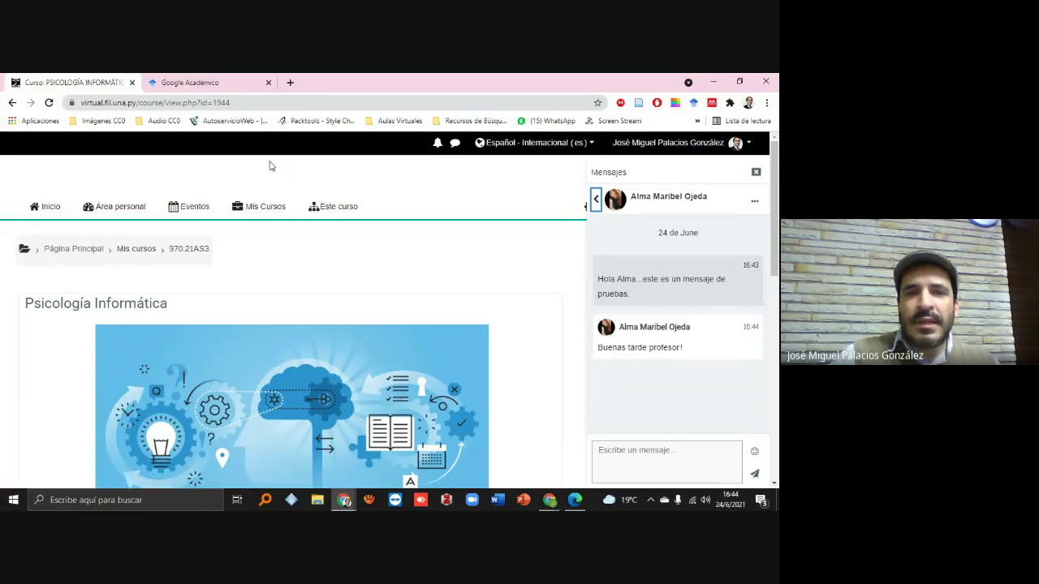
{"action": "scroll", "coordinate": [499, 290], "scroll_direction": "down", "scroll_amount": 1}
{"action": "scroll", "coordinate": [500, 291], "scroll_direction": "down", "scroll_amount": 2}
{"action": "scroll", "coordinate": [498, 290], "scroll_direction": "up", "scroll_amount": 3}
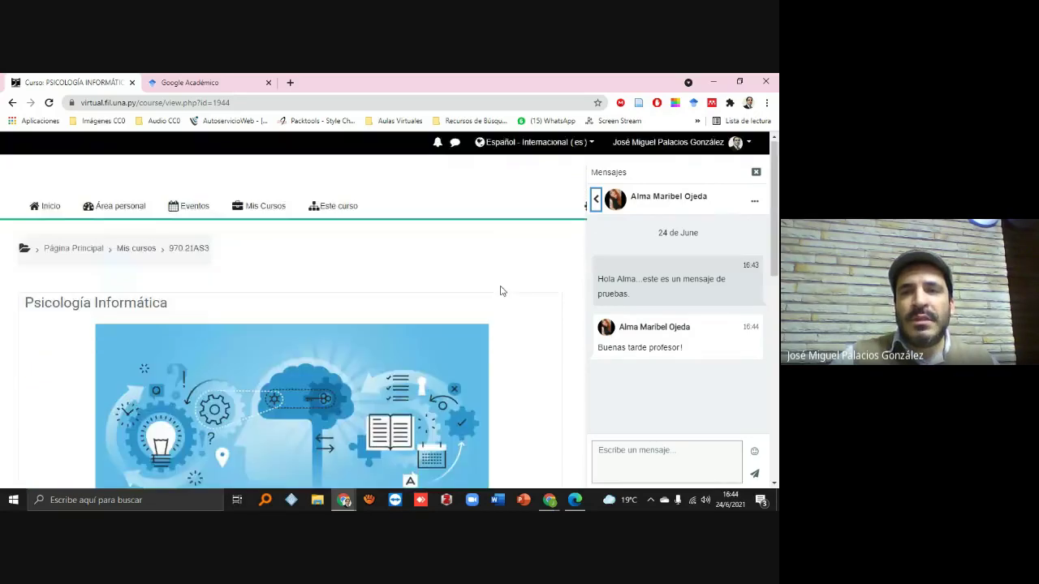
{"action": "left_click", "coordinate": [755, 173]}
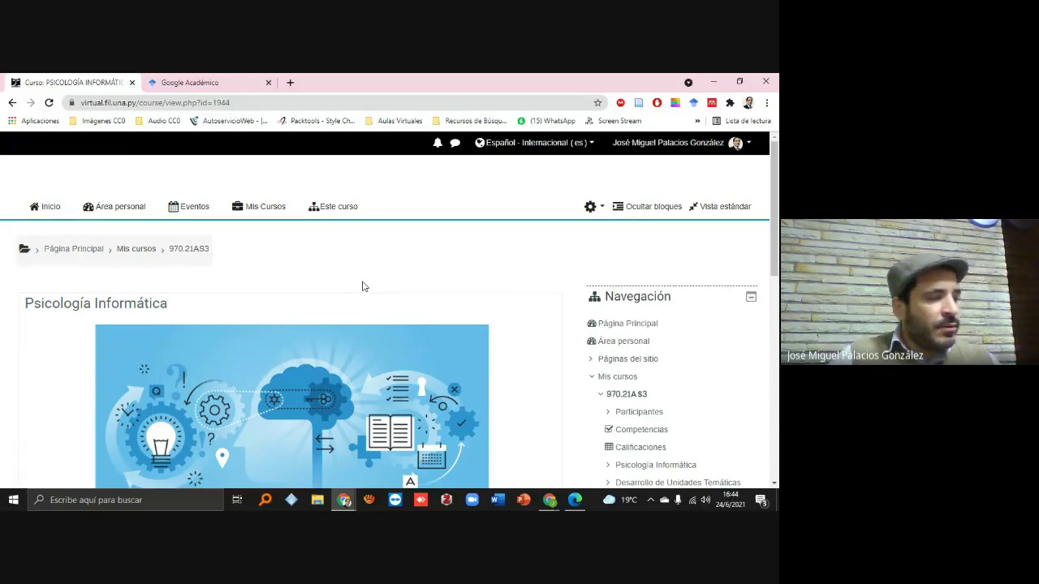
Open the Foro de Desarrollo de la Asignatura in the Espacio de Comunicación of Desarrollo de Unidades Temáticas.
{"action": "scroll", "coordinate": [244, 336], "scroll_direction": "down", "scroll_amount": 1}
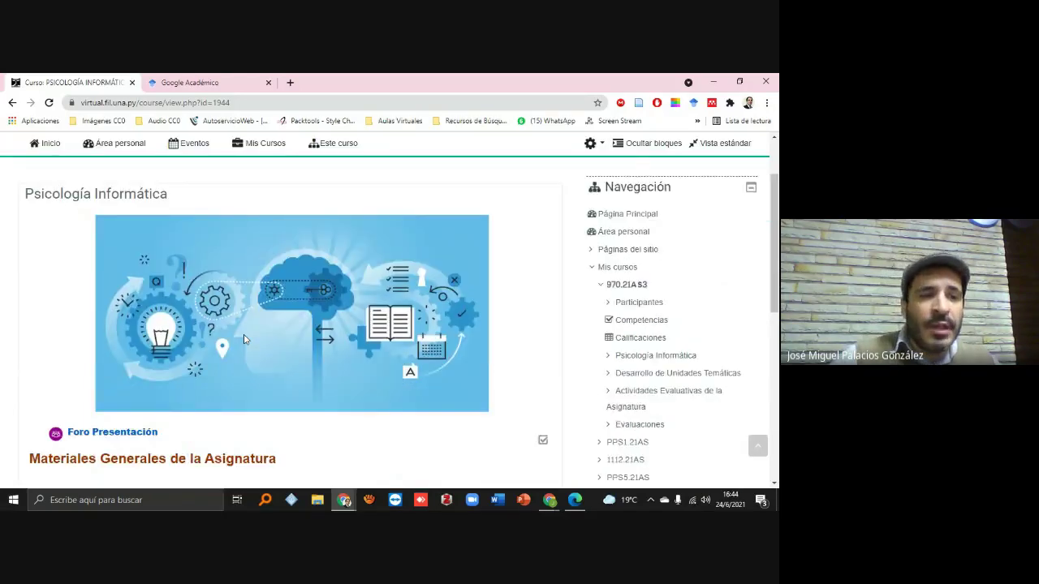
{"action": "scroll", "coordinate": [243, 339], "scroll_direction": "down", "scroll_amount": 5}
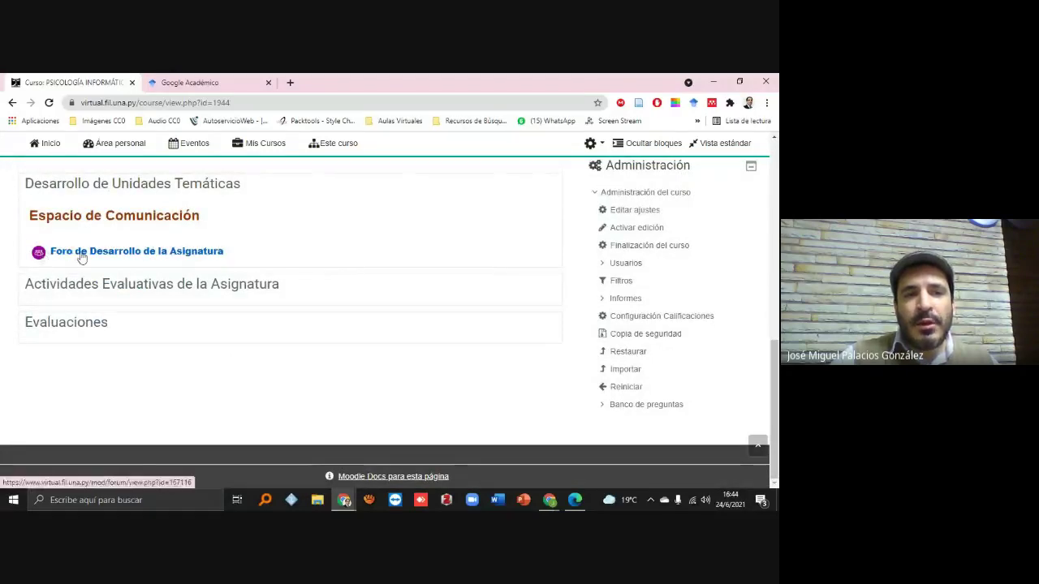
{"action": "left_click", "coordinate": [174, 253]}
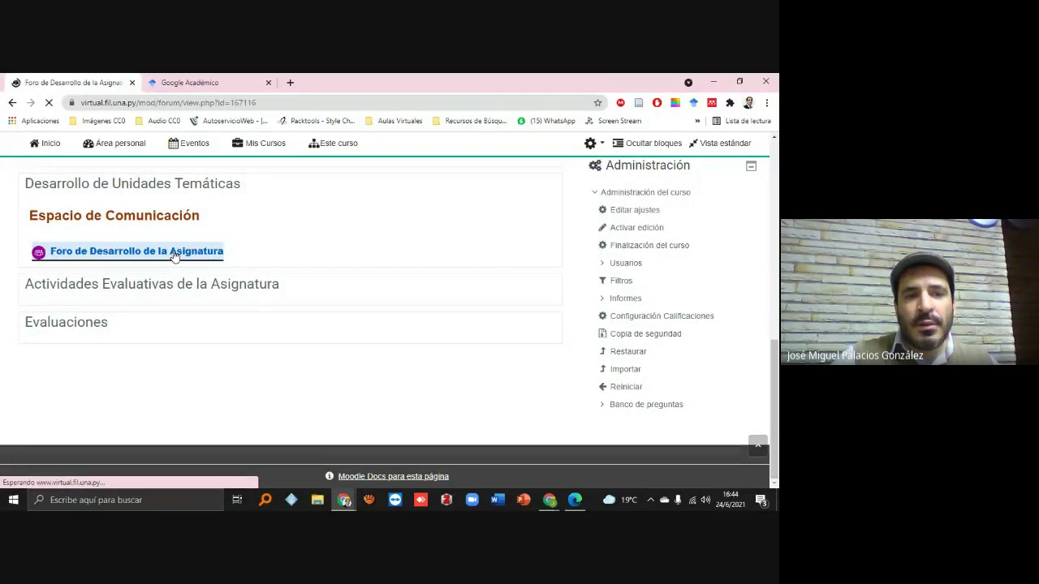
Start a new topic in the Foro de Desarrollo de la Asignatura with the subject "Desarrollo de la Unidad I".
{"action": "scroll", "coordinate": [174, 257], "scroll_direction": "down", "scroll_amount": 2}
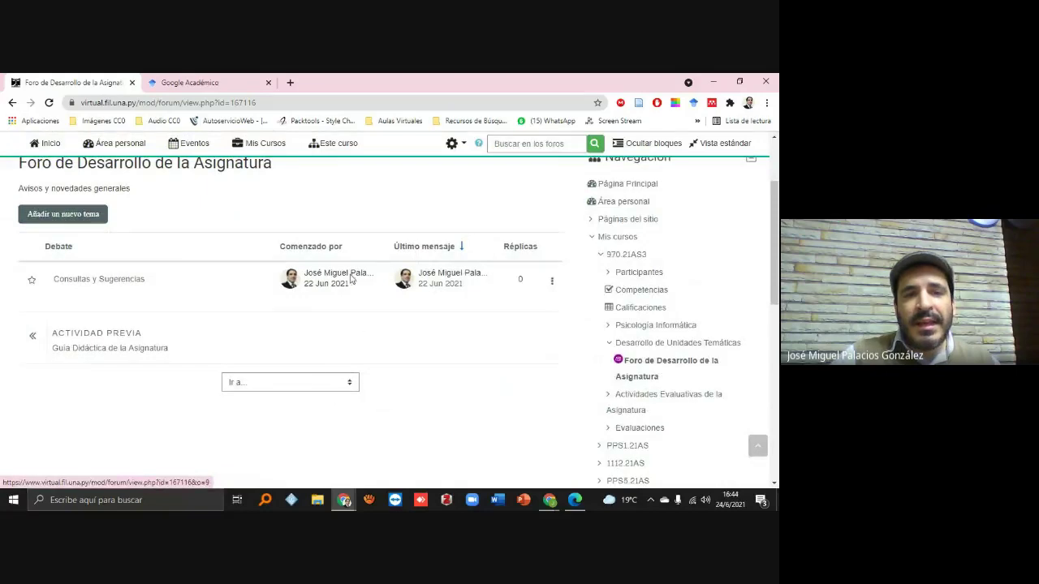
{"action": "left_click", "coordinate": [93, 215]}
{"action": "right_click", "coordinate": [91, 212]}
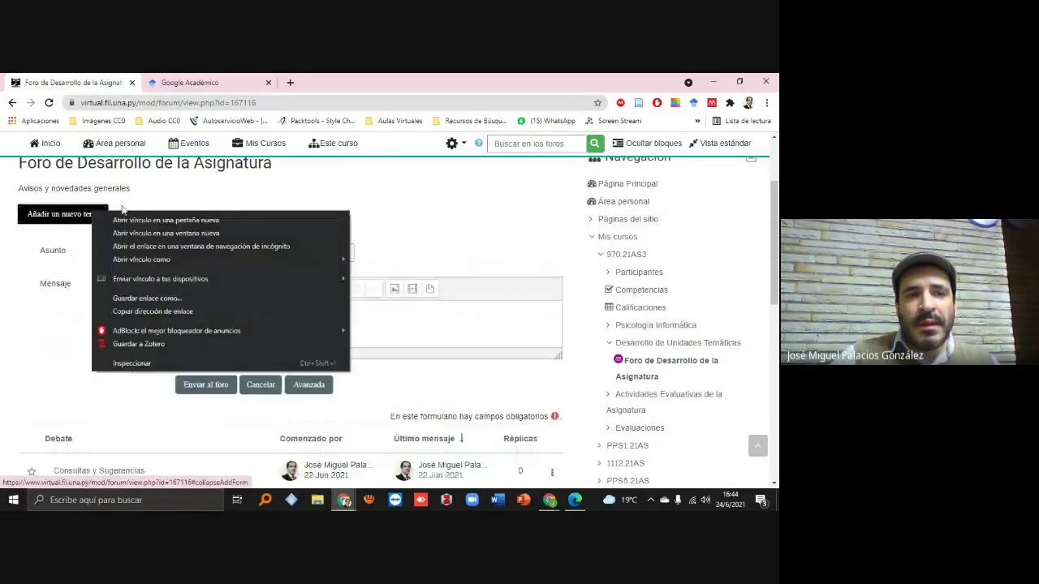
{"action": "left_click", "coordinate": [154, 206]}
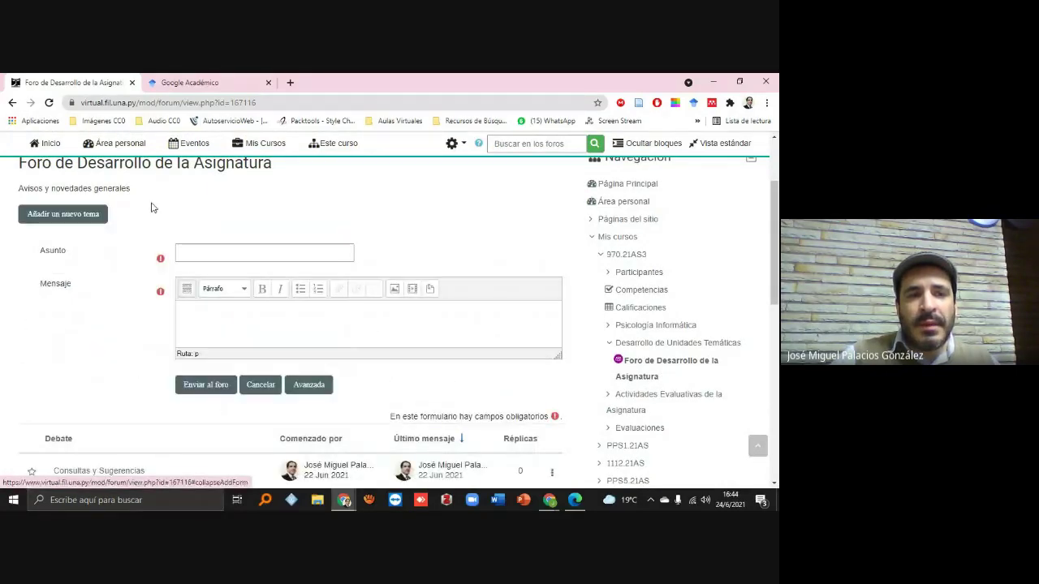
{"action": "left_click", "coordinate": [221, 256]}
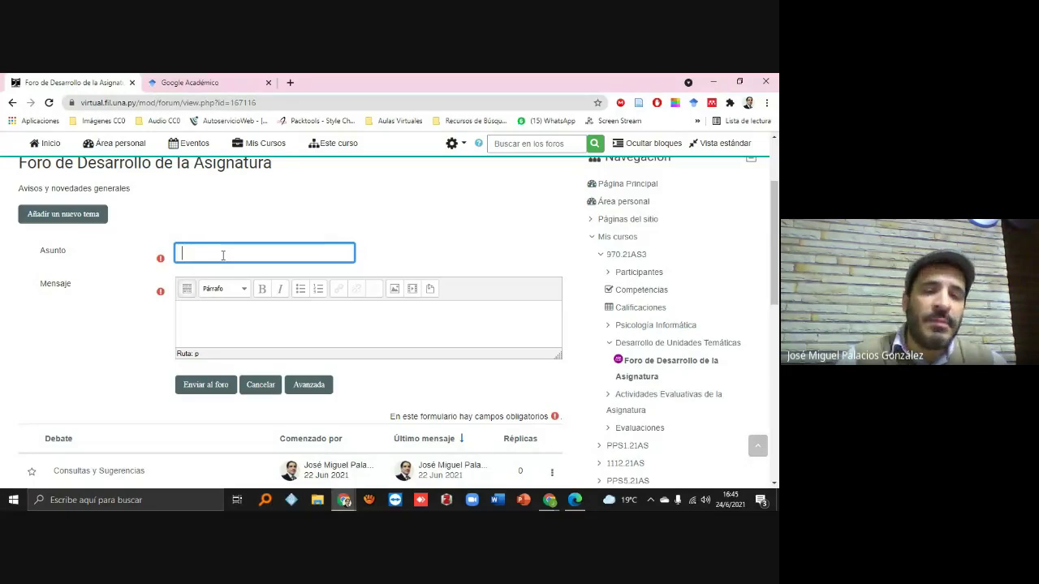
{"action": "type", "text": "Desarrollo de la"}
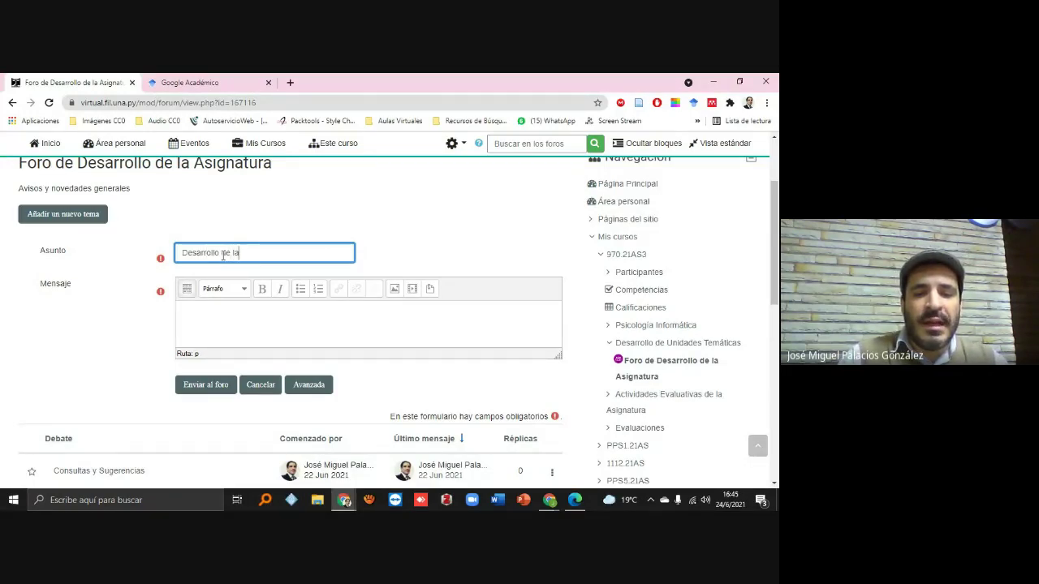
{"action": "type", "text": " Unidad I"}
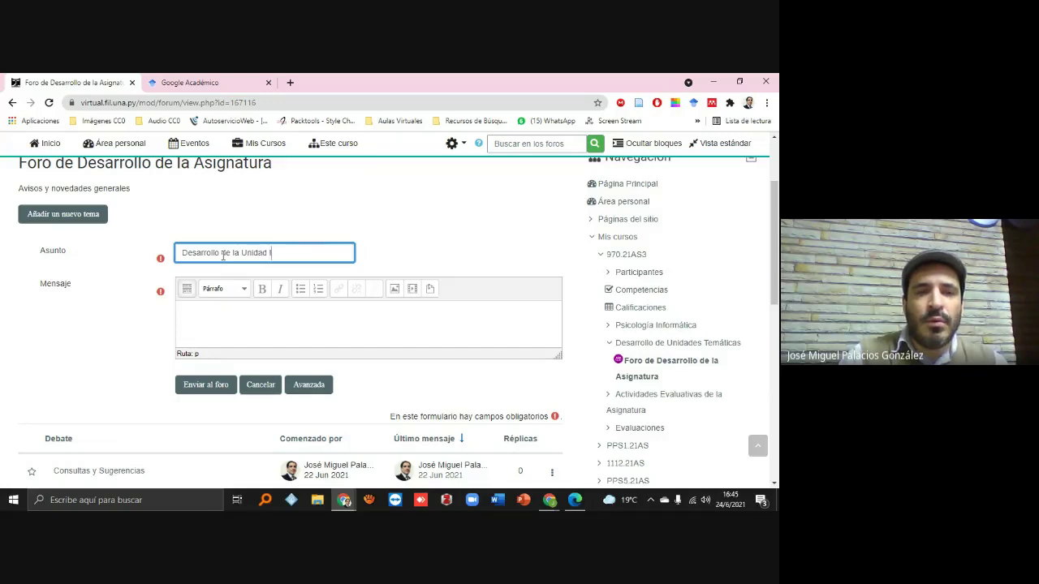
Write the message "Aquí vamos a realizar las pruebas y entrega de las actividades relacionadas con la Unidad I" and post the topic to the forum.
{"action": "left_click", "coordinate": [263, 315]}
{"action": "scroll", "coordinate": [264, 268], "scroll_direction": "down", "scroll_amount": 3}
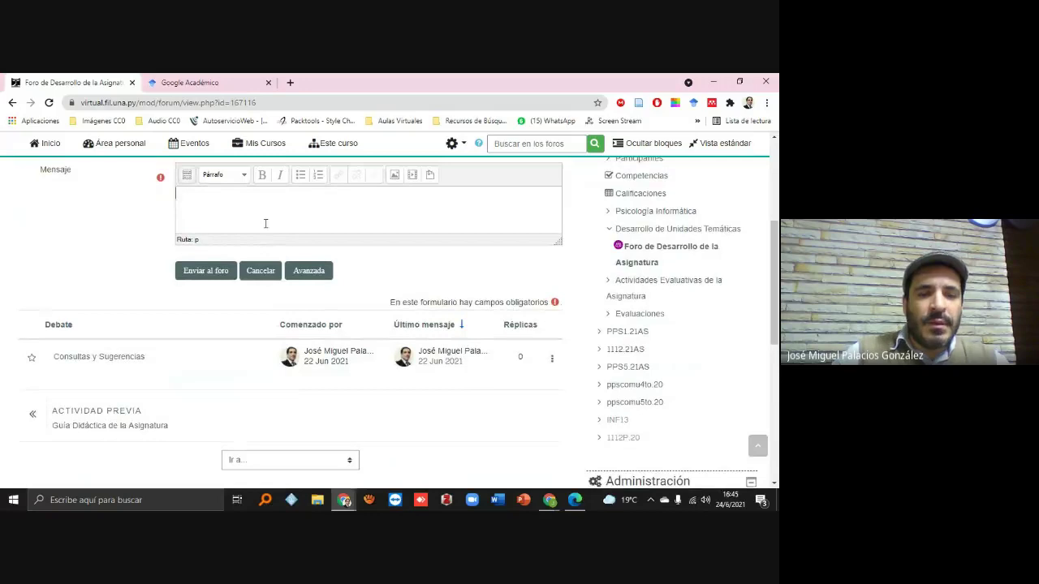
{"action": "type", "text": "Aquí vamos a realizar las pru"}
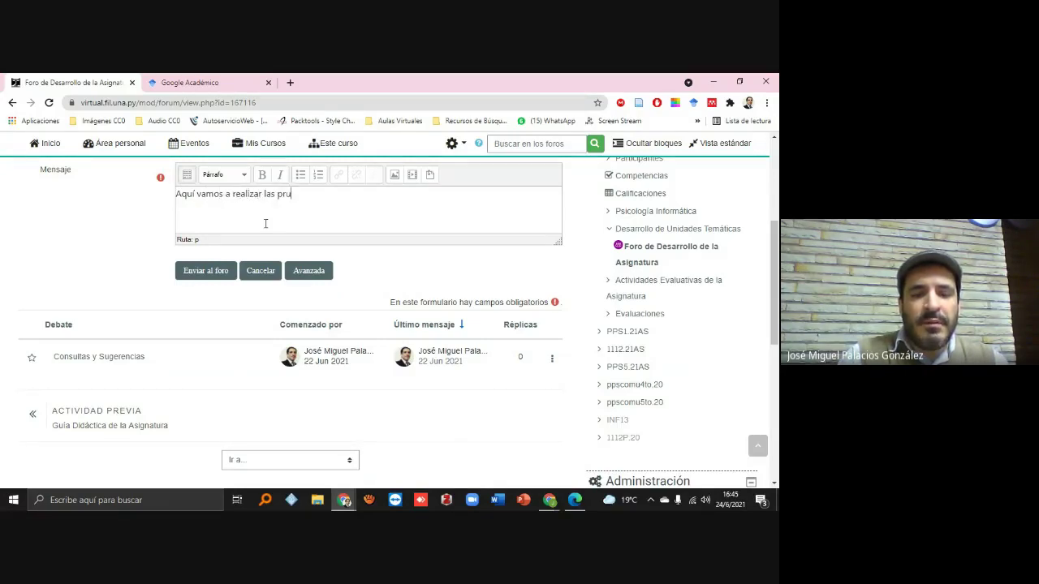
{"action": "type", "text": "ebas y entrega de"}
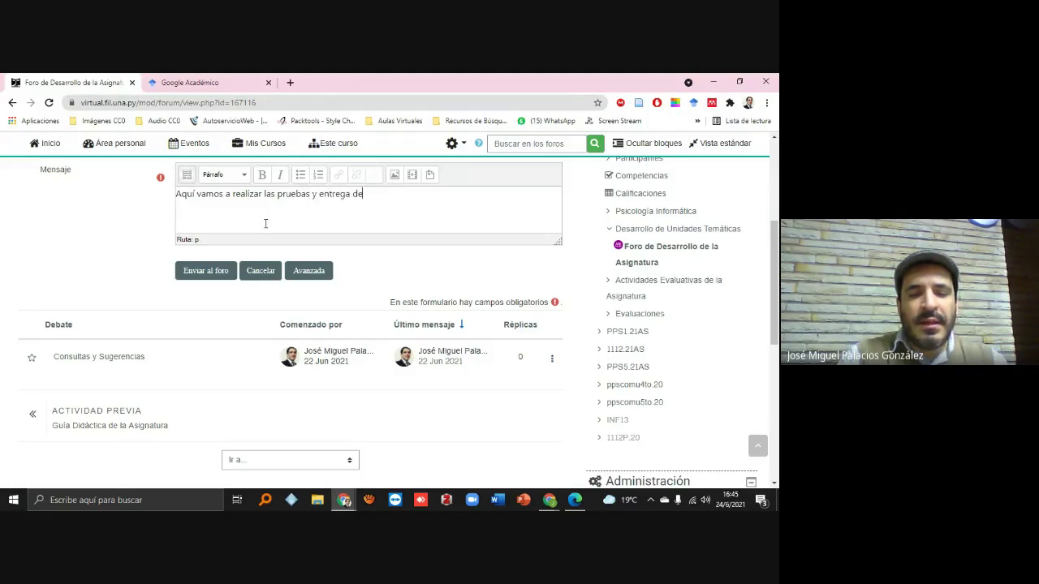
{"action": "type", "text": " las actividade"}
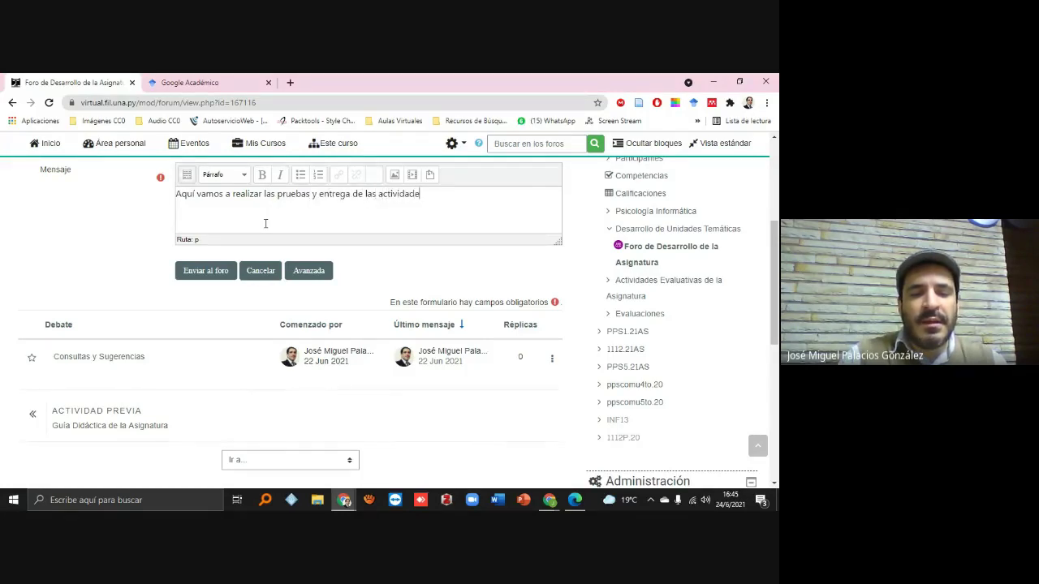
{"action": "type", "text": "s relacionadas con la"}
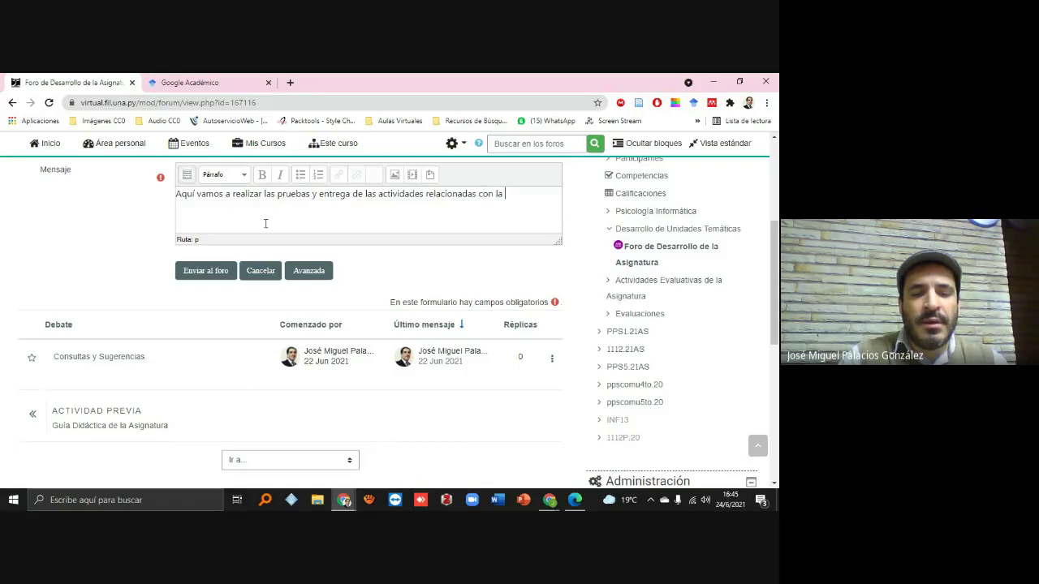
{"action": "type", "text": " Unidad I"}
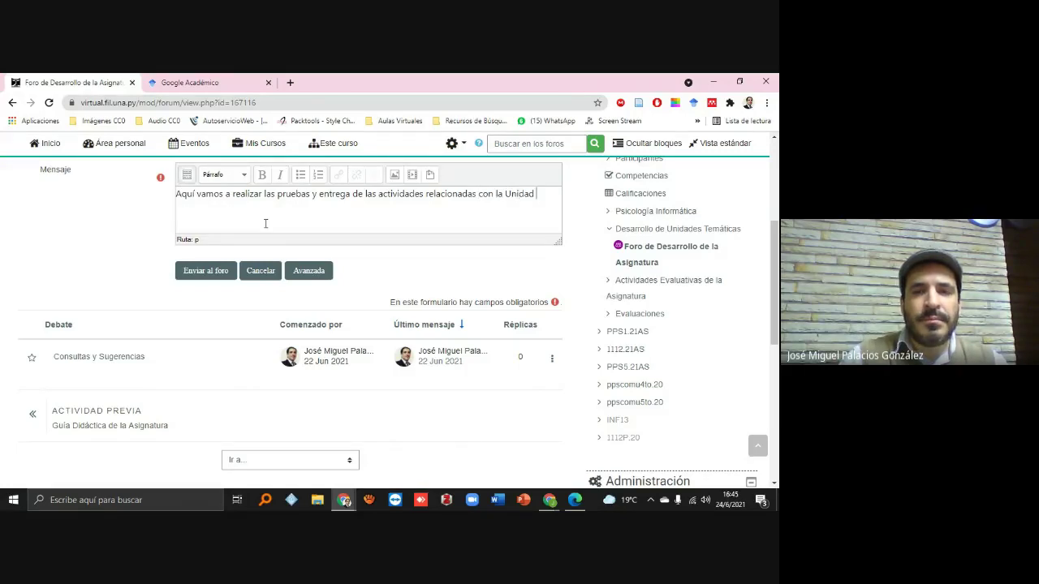
{"action": "left_click", "coordinate": [205, 271]}
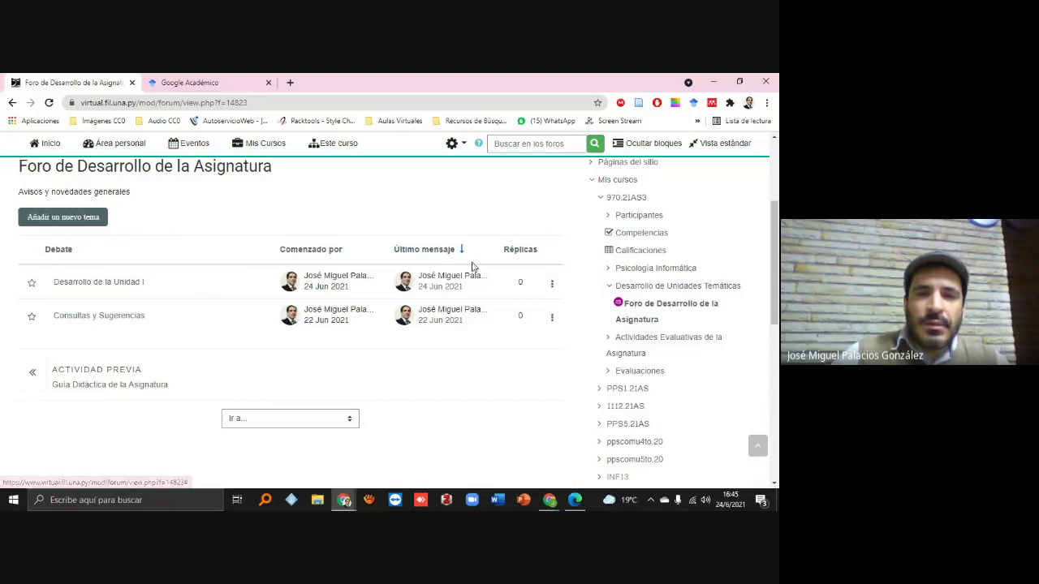
View the posted Desarrollo de la Unidad I discussion and return to the forum's discussion list.
{"action": "left_click", "coordinate": [101, 283]}
{"action": "scroll", "coordinate": [251, 293], "scroll_direction": "down", "scroll_amount": 3}
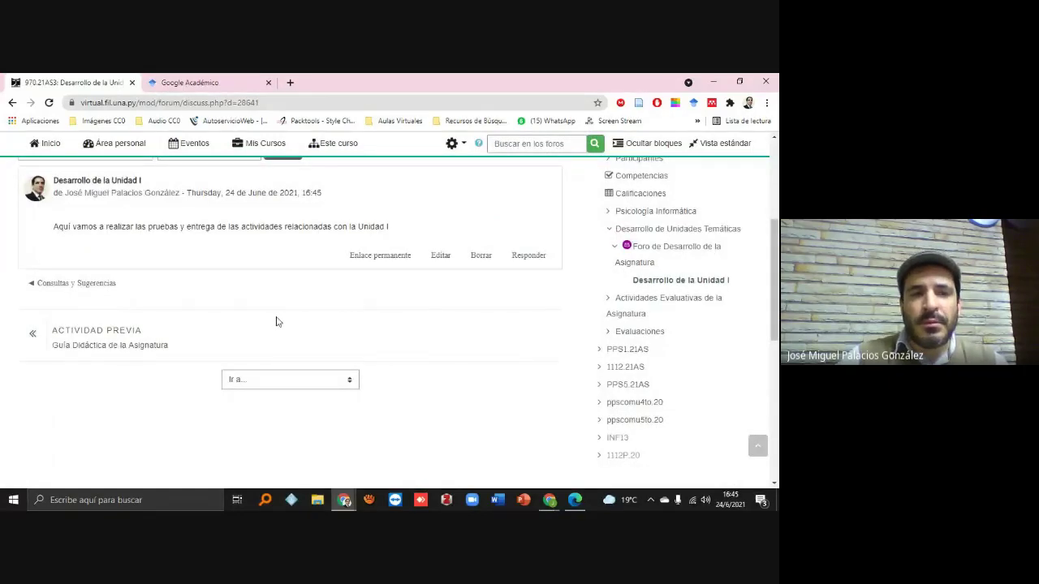
{"action": "scroll", "coordinate": [276, 322], "scroll_direction": "up", "scroll_amount": 4}
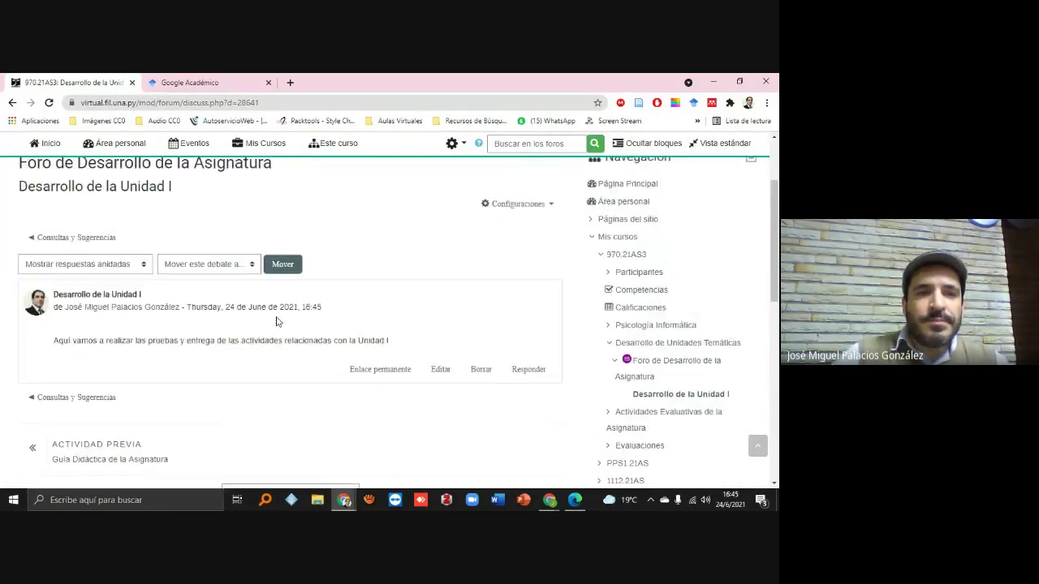
{"action": "left_click", "coordinate": [13, 104]}
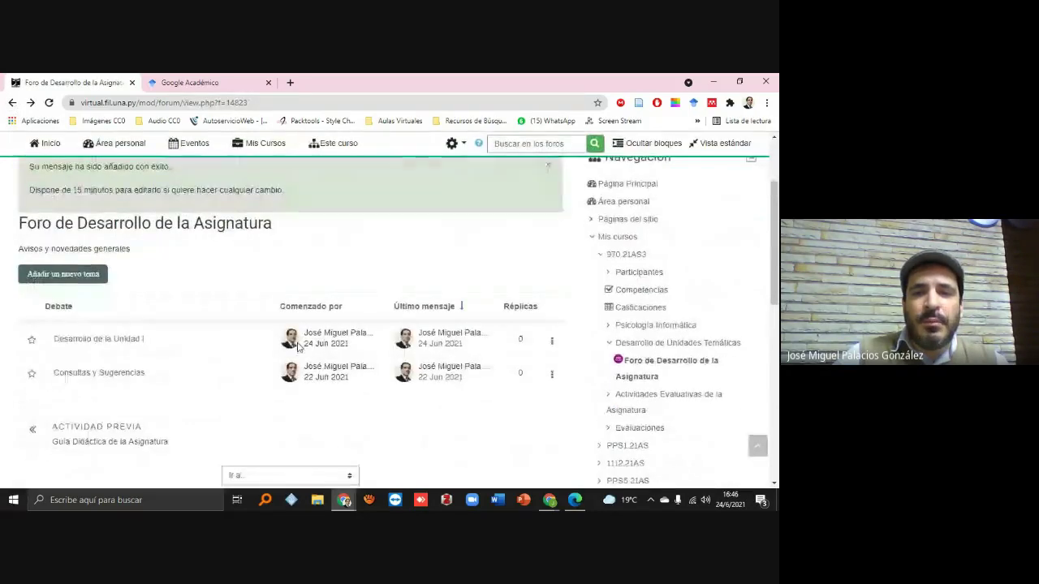
Mark the Desarrollo de la Unidad I discussion as a favourite in the discussion list.
{"action": "scroll", "coordinate": [264, 358], "scroll_direction": "down", "scroll_amount": 3}
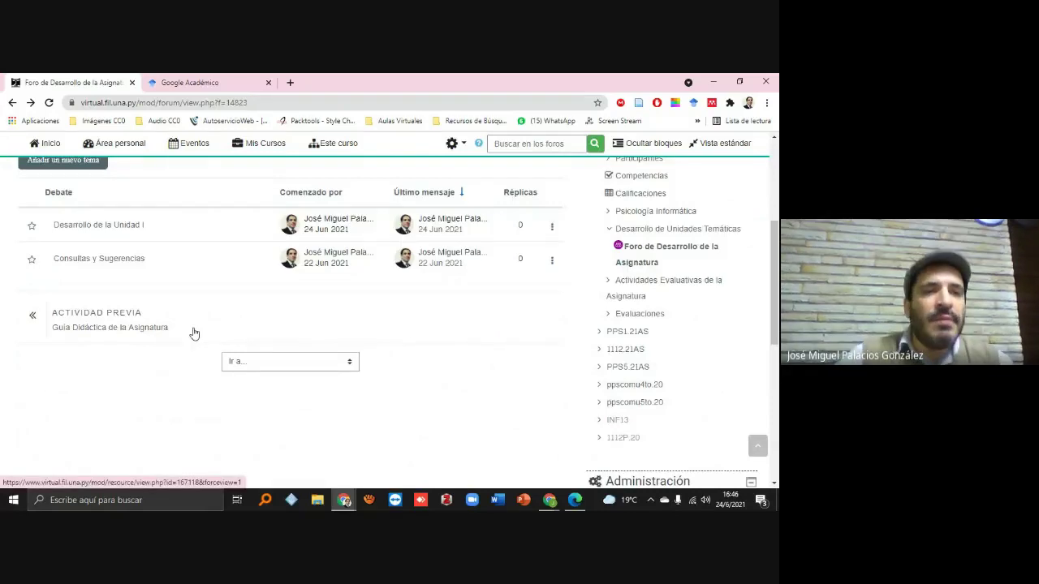
{"action": "left_click", "coordinate": [31, 227]}
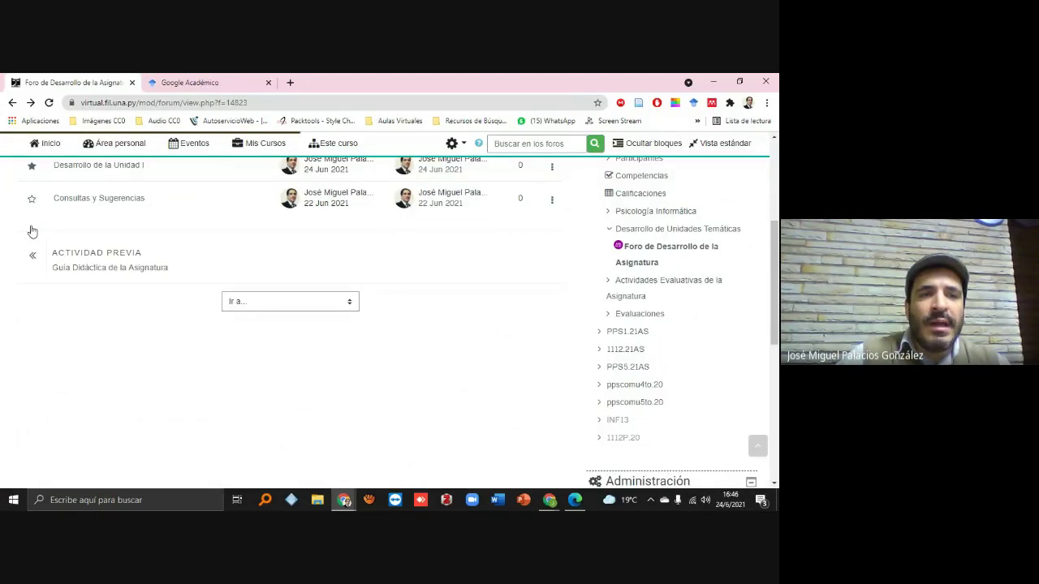
{"action": "scroll", "coordinate": [49, 252], "scroll_direction": "up", "scroll_amount": 1}
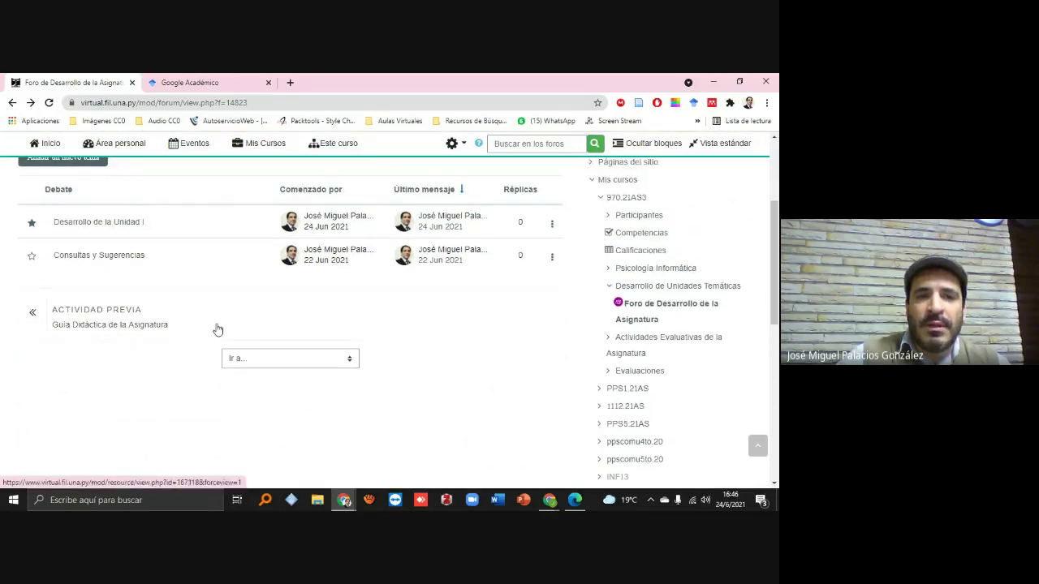
Post another forum topic with the subject "Desarrollo de la Unidad II" and the message "texto".
{"action": "scroll", "coordinate": [216, 328], "scroll_direction": "up", "scroll_amount": 1}
{"action": "left_click", "coordinate": [63, 214]}
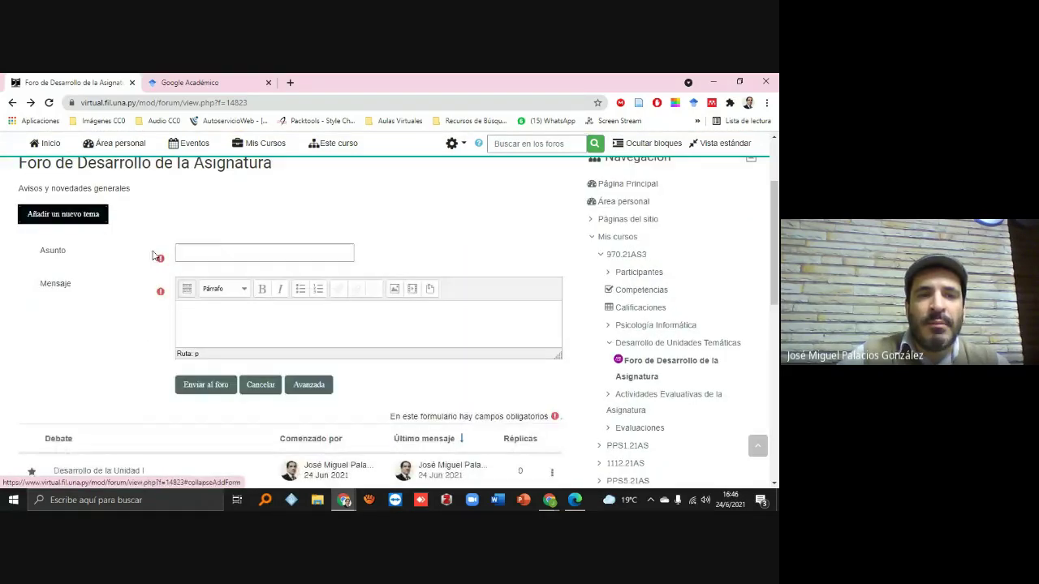
{"action": "left_click", "coordinate": [215, 255]}
{"action": "type", "text": "Desarrollo de la Unidad II"}
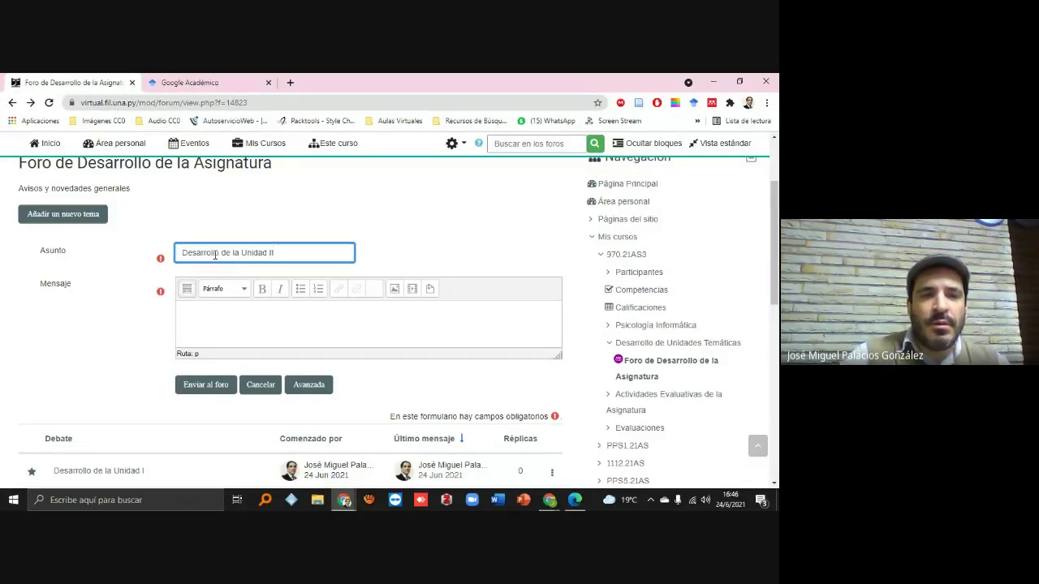
{"action": "left_click", "coordinate": [267, 309]}
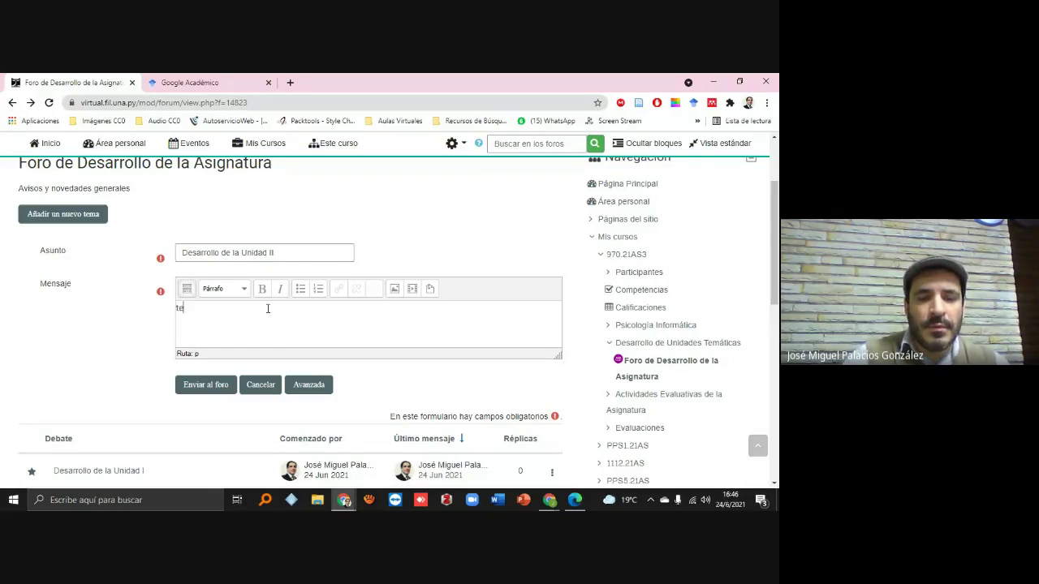
{"action": "left_click", "coordinate": [230, 381]}
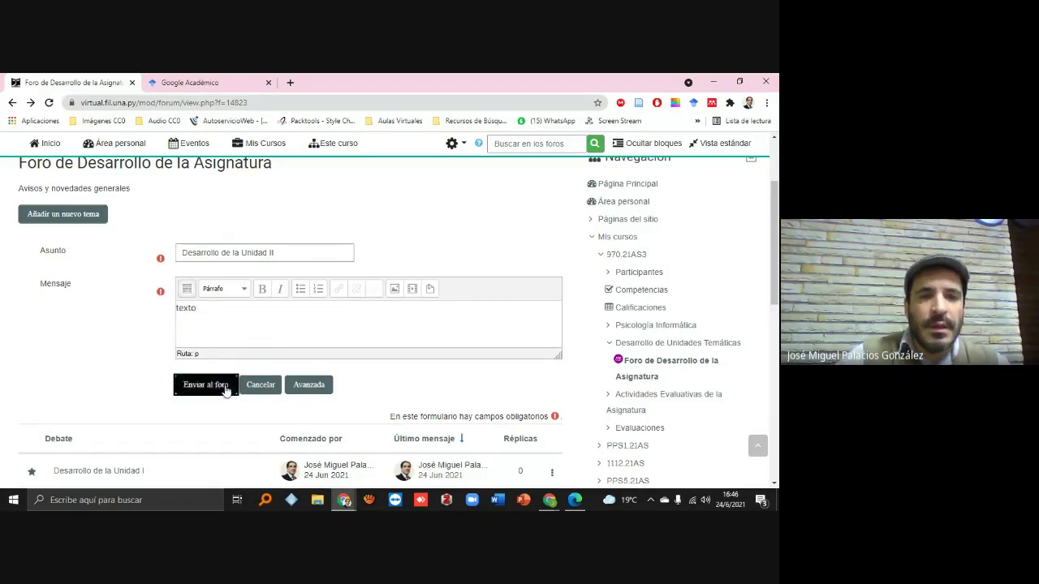
Mark the Desarrollo de la Unidad II discussion as a favourite and remove the favourite mark from Desarrollo de la Unidad I.
{"action": "scroll", "coordinate": [162, 381], "scroll_direction": "down", "scroll_amount": 5}
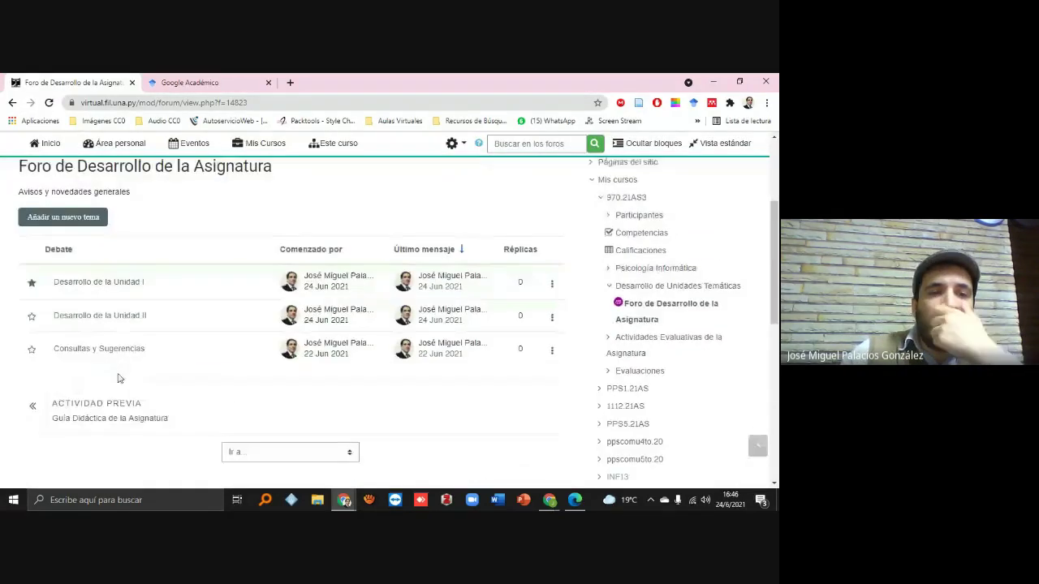
{"action": "left_click", "coordinate": [32, 205]}
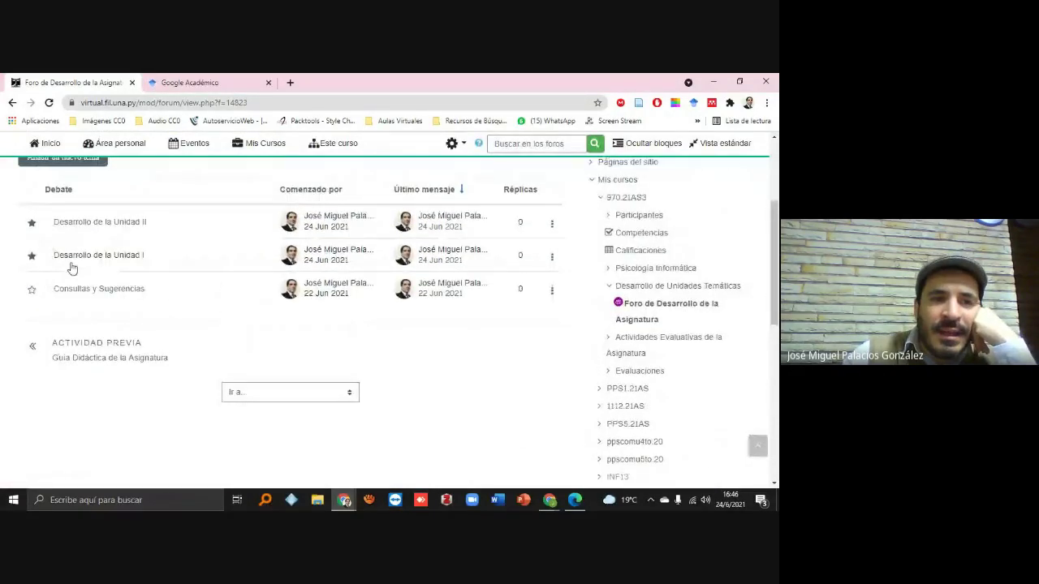
{"action": "left_click", "coordinate": [31, 257]}
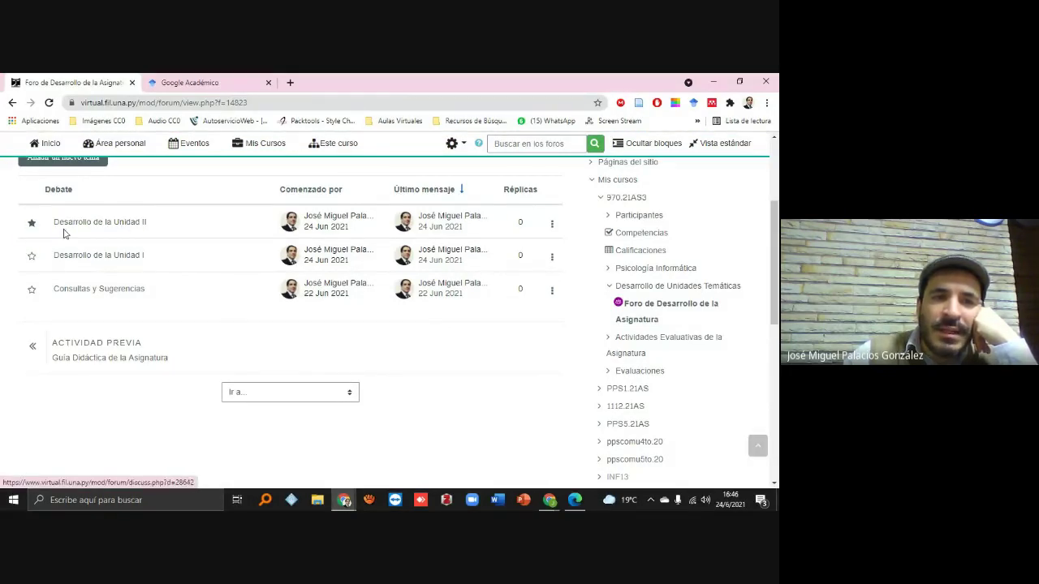
Pin the Desarrollo de la Unidad II discussion in the forum's discussion list.
{"action": "scroll", "coordinate": [145, 305], "scroll_direction": "up", "scroll_amount": 1}
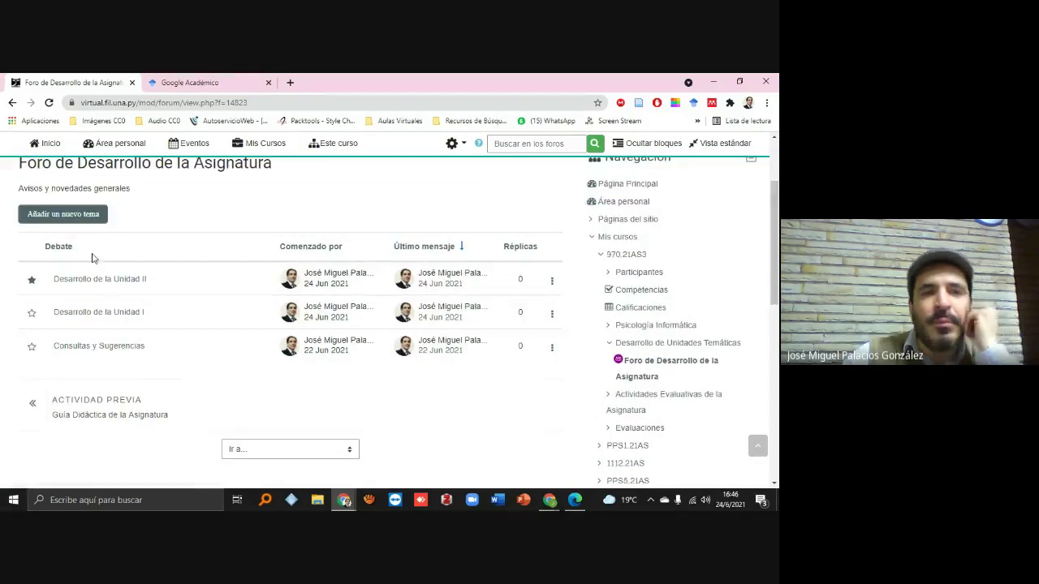
{"action": "scroll", "coordinate": [220, 275], "scroll_direction": "up", "scroll_amount": 2}
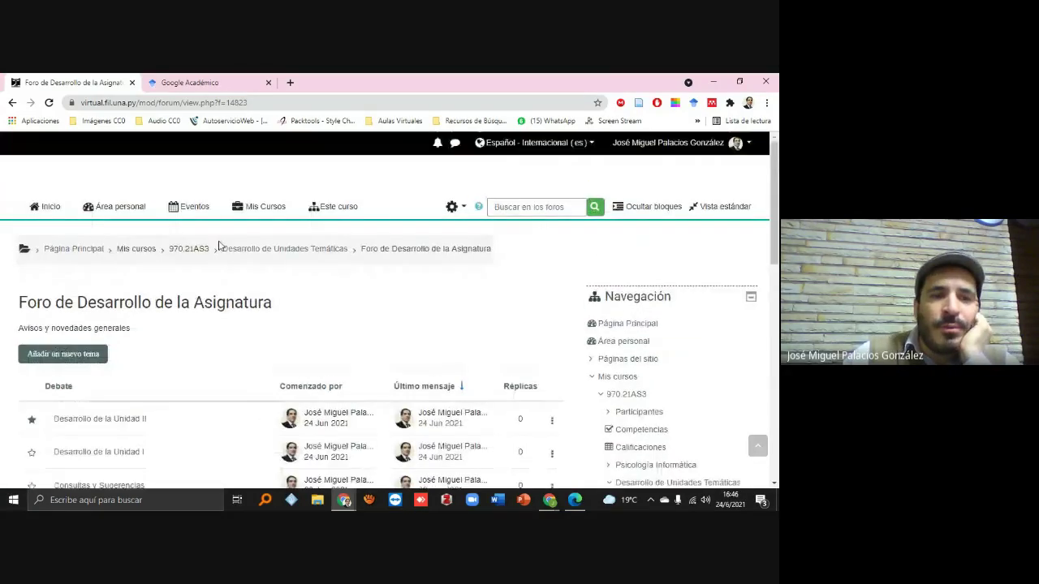
{"action": "scroll", "coordinate": [97, 235], "scroll_direction": "down", "scroll_amount": 3}
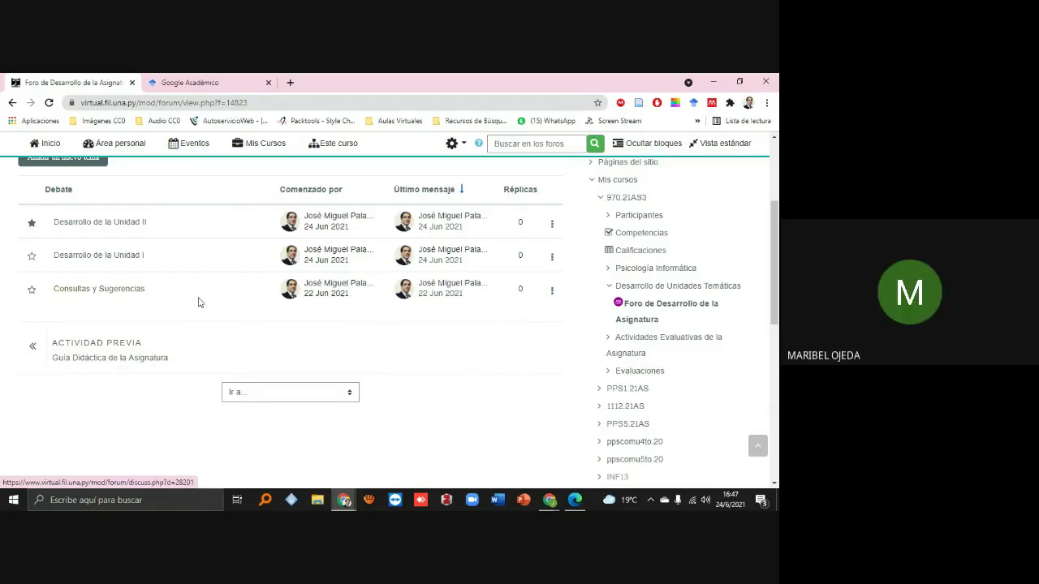
{"action": "scroll", "coordinate": [198, 288], "scroll_direction": "up", "scroll_amount": 2}
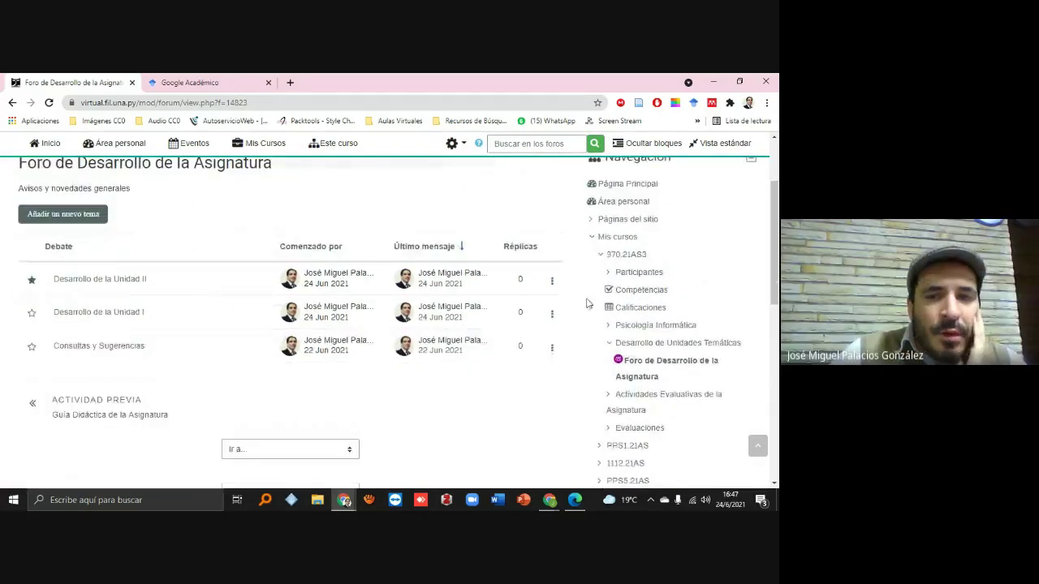
{"action": "left_click", "coordinate": [552, 282]}
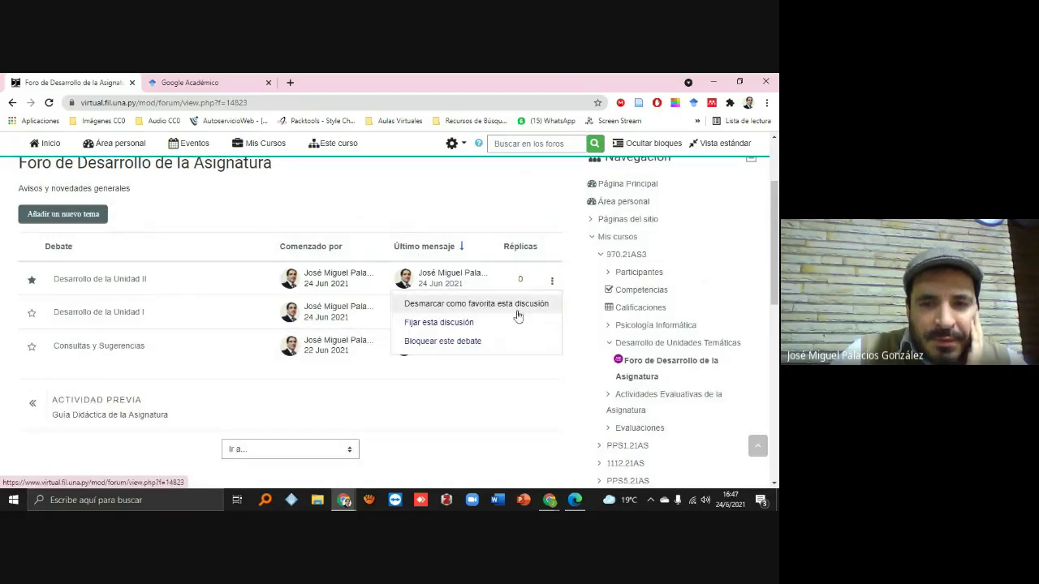
{"action": "left_click", "coordinate": [438, 323]}
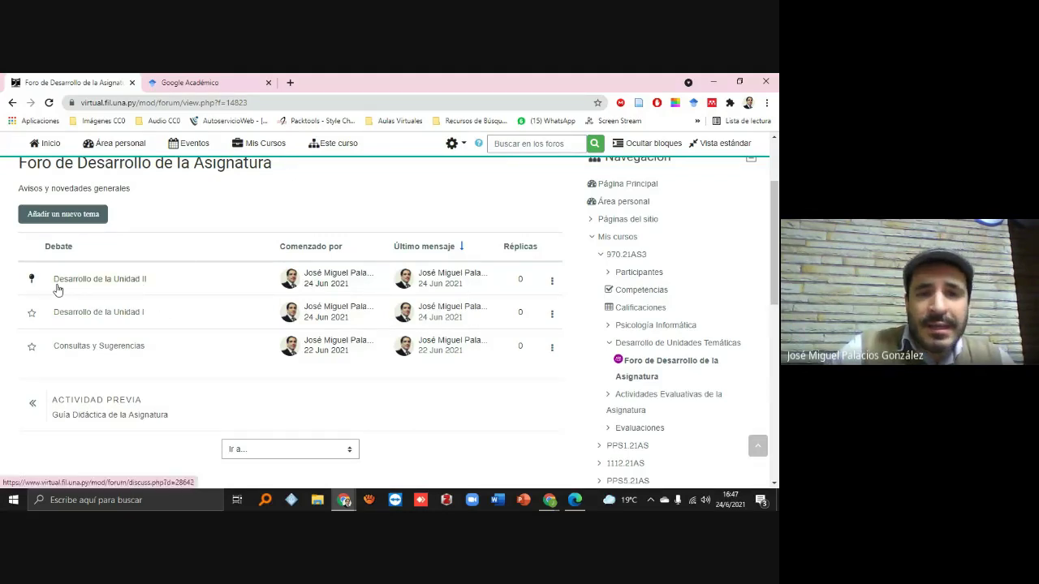
Return to the 970.21AS3 course page and go to its Desarrollo de Unidades Temáticas section.
{"action": "scroll", "coordinate": [542, 331], "scroll_direction": "up", "scroll_amount": 3}
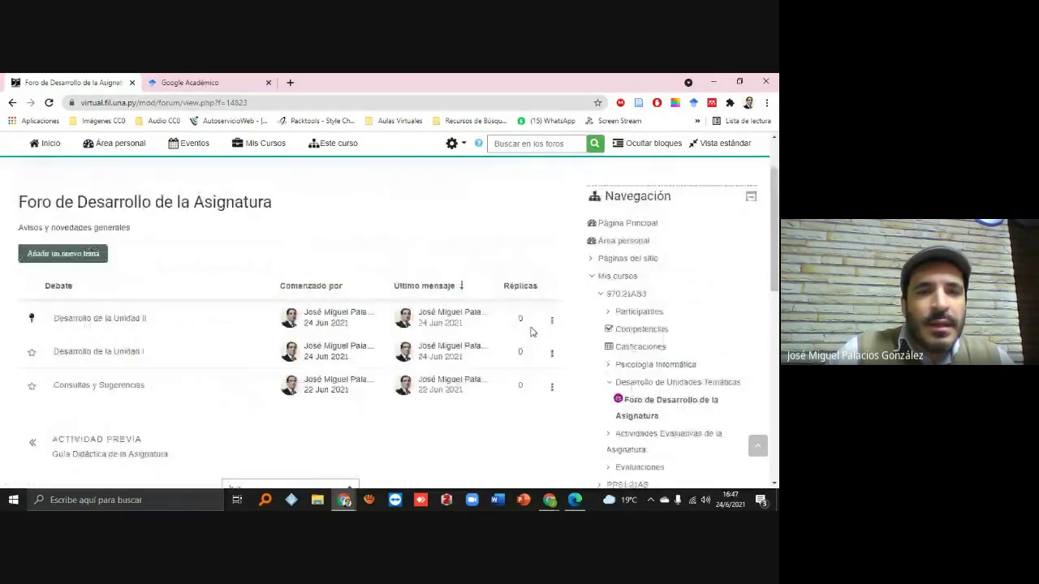
{"action": "left_click", "coordinate": [195, 249]}
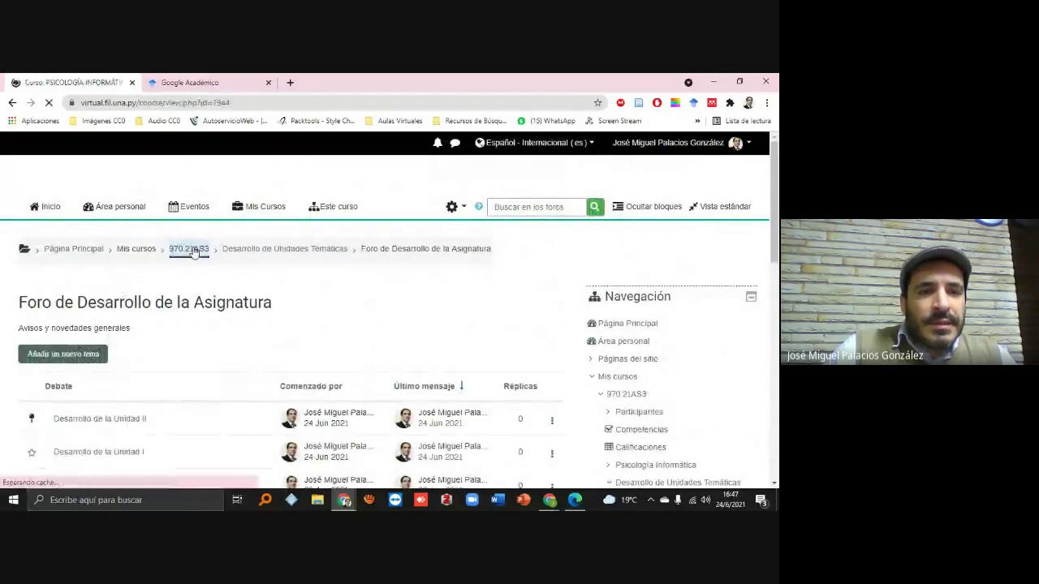
{"action": "scroll", "coordinate": [193, 269], "scroll_direction": "down", "scroll_amount": 5}
{"action": "scroll", "coordinate": [193, 270], "scroll_direction": "down", "scroll_amount": 3}
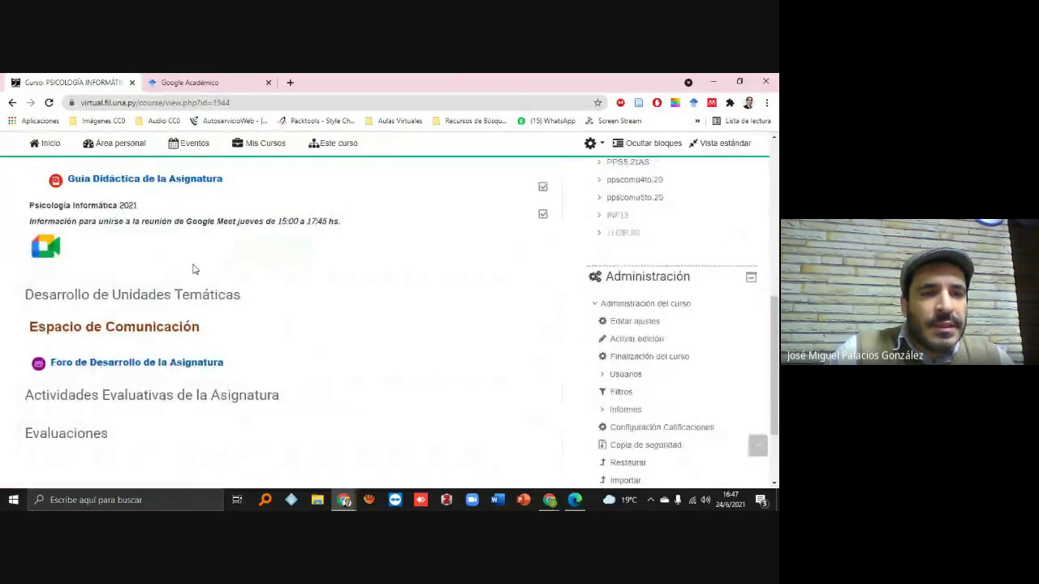
Turn on editing mode for the Psicología Informática course.
{"action": "scroll", "coordinate": [549, 261], "scroll_direction": "up", "scroll_amount": 10}
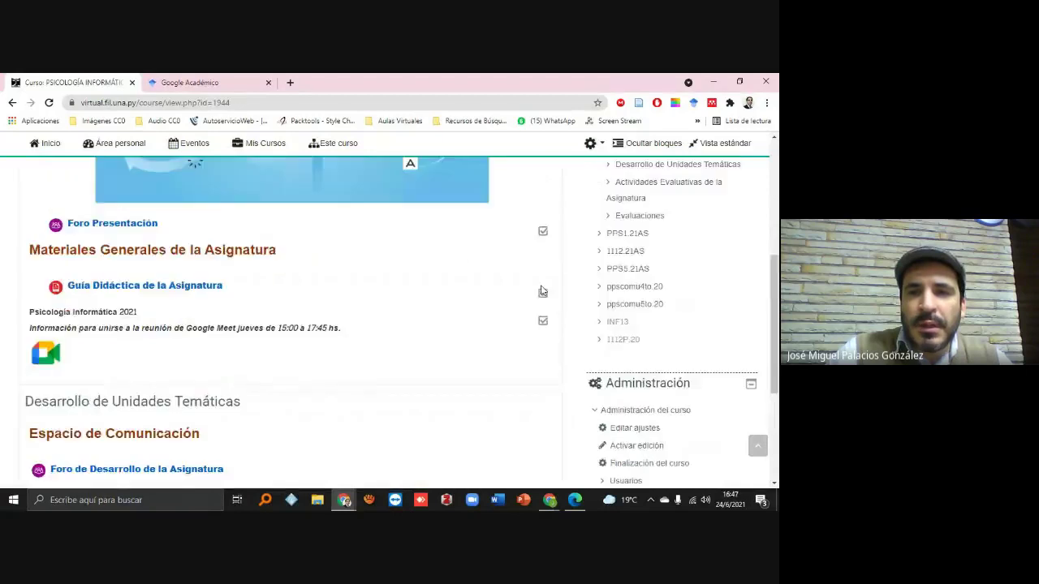
{"action": "left_click", "coordinate": [590, 206]}
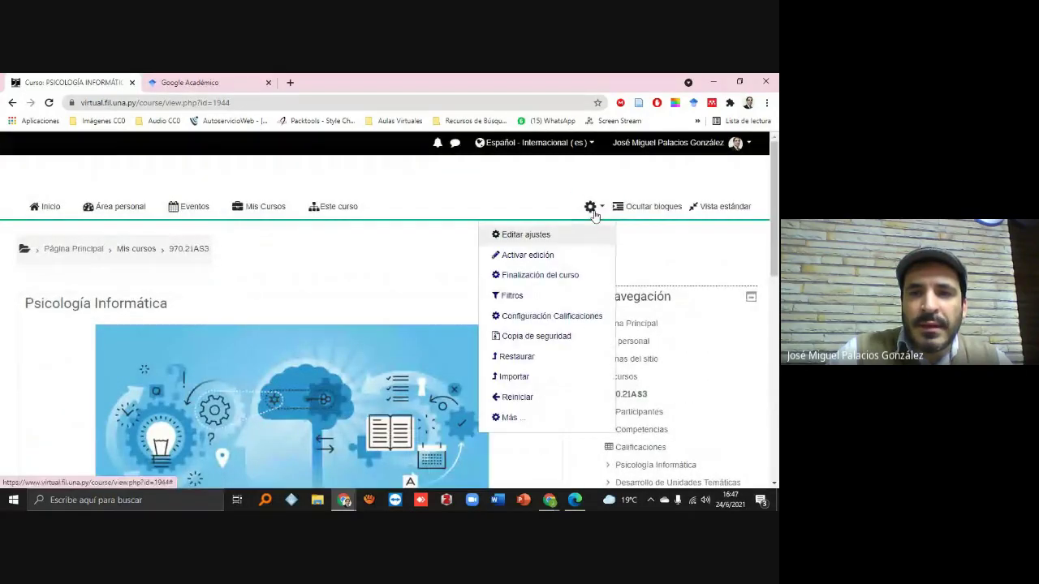
{"action": "left_click", "coordinate": [540, 256]}
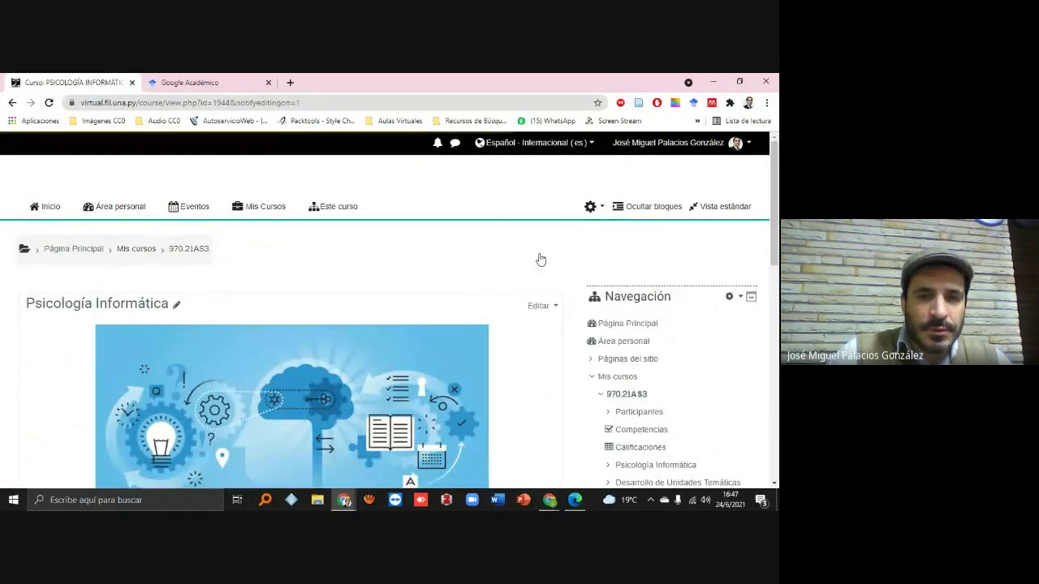
Add a new Tarea activity to the Desarrollo de Unidades Temáticas section.
{"action": "scroll", "coordinate": [411, 315], "scroll_direction": "down", "scroll_amount": 5}
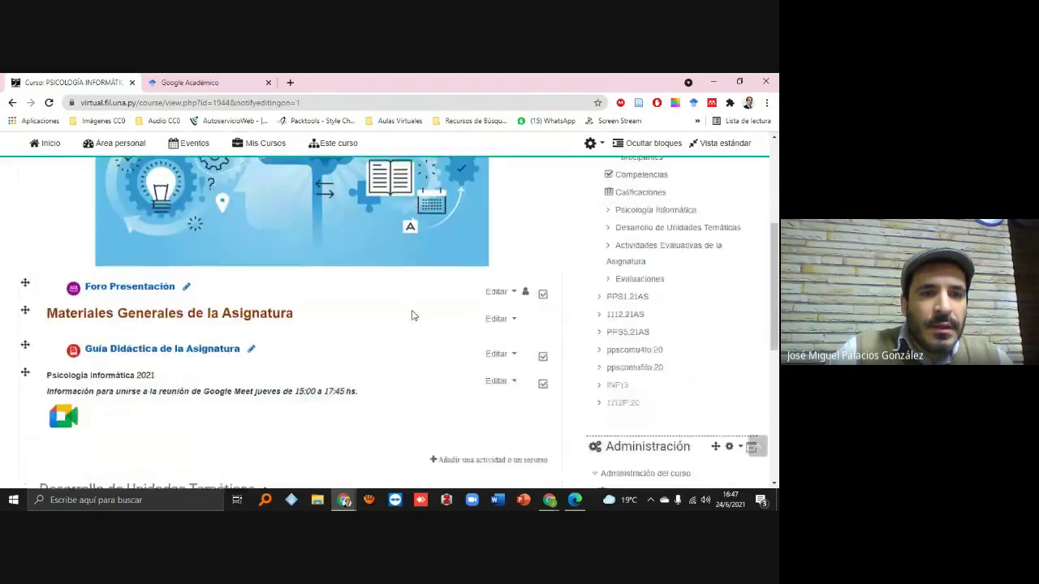
{"action": "scroll", "coordinate": [412, 315], "scroll_direction": "down", "scroll_amount": 2}
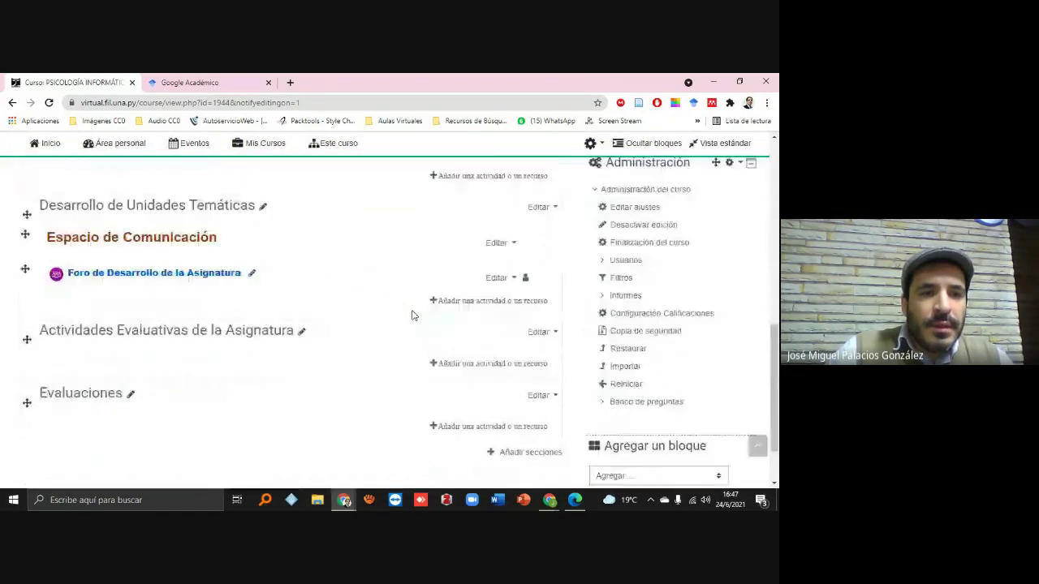
{"action": "left_click", "coordinate": [459, 303]}
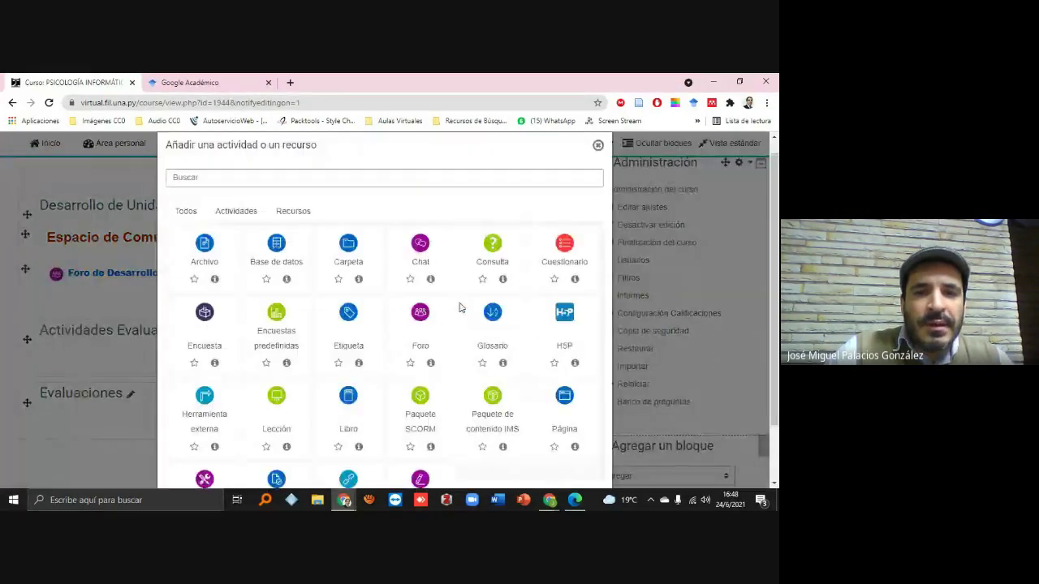
{"action": "scroll", "coordinate": [223, 275], "scroll_direction": "down", "scroll_amount": 1}
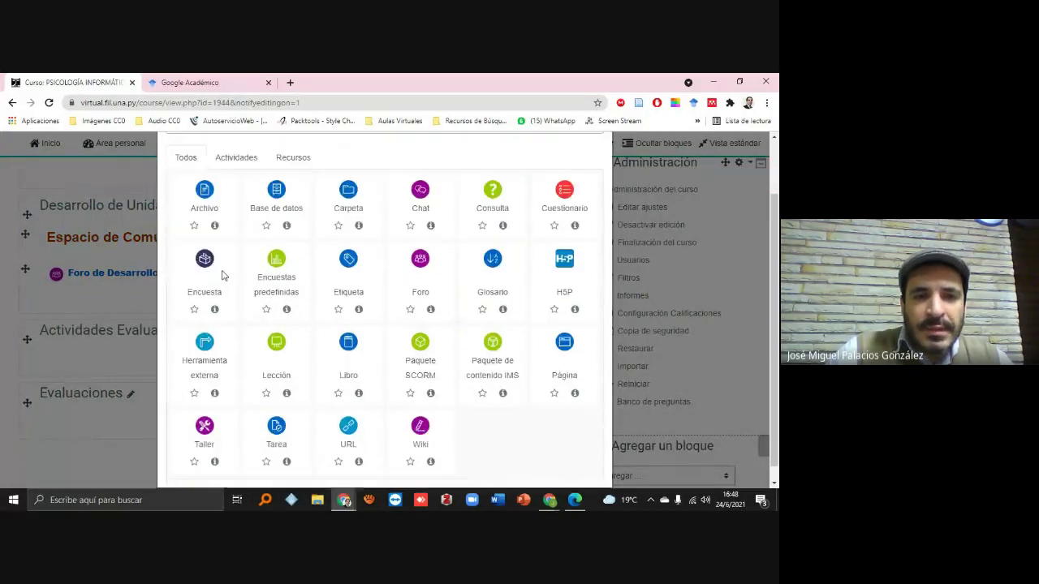
{"action": "scroll", "coordinate": [495, 269], "scroll_direction": "down", "scroll_amount": 1}
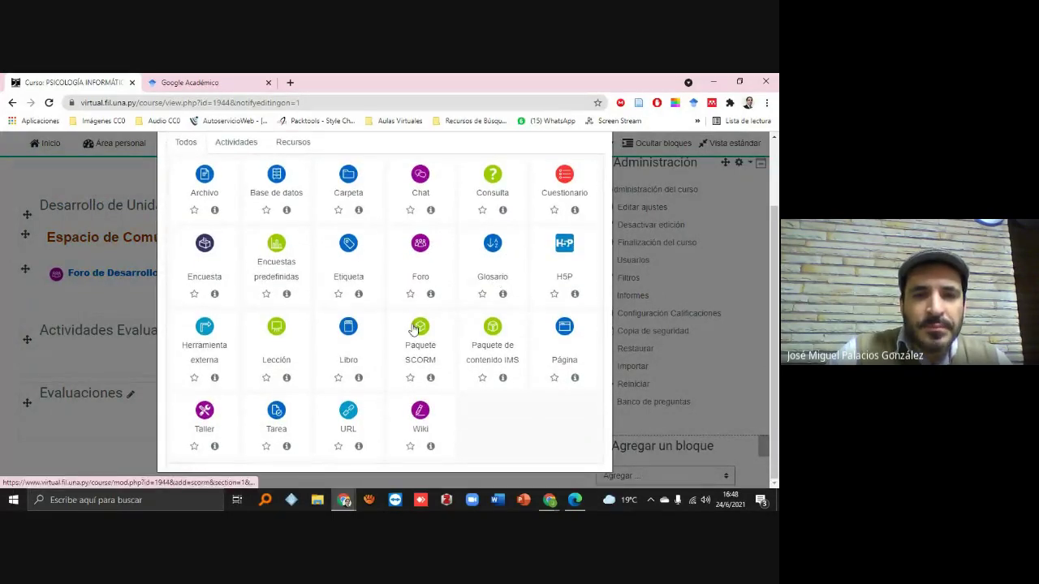
{"action": "left_click", "coordinate": [276, 421]}
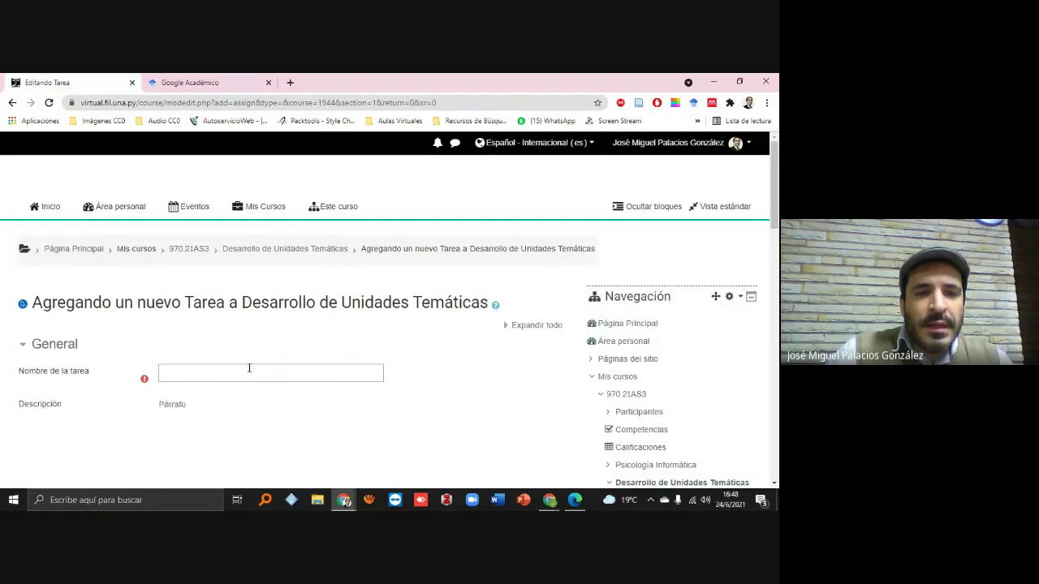
Name the assignment "Prueba de entrega" and enter the description "Aquí se describe los indicadores.".
{"action": "left_click", "coordinate": [249, 367]}
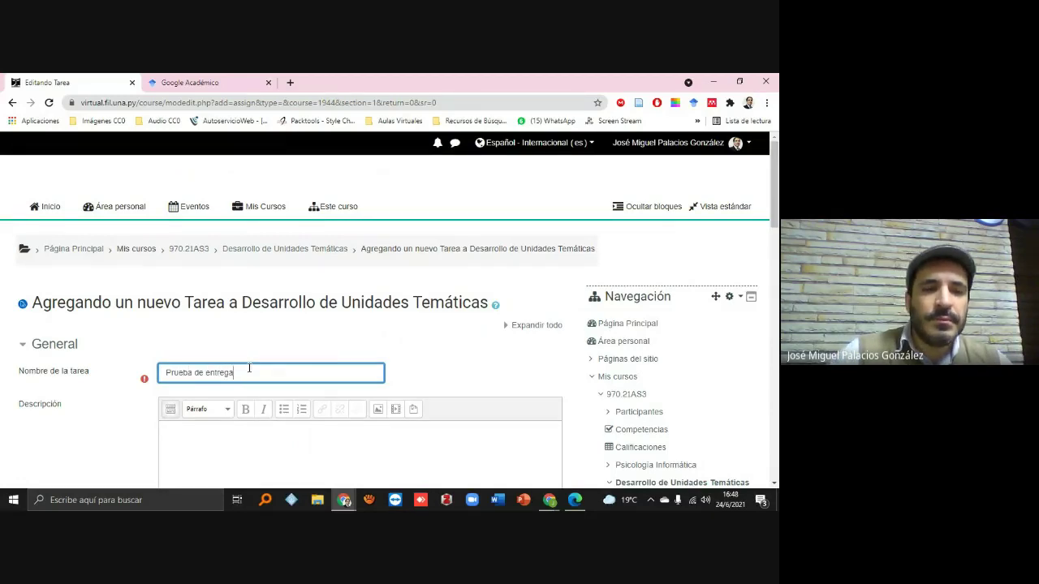
{"action": "type", "text": "Prueba de entrega"}
{"action": "scroll", "coordinate": [238, 387], "scroll_direction": "down", "scroll_amount": 5}
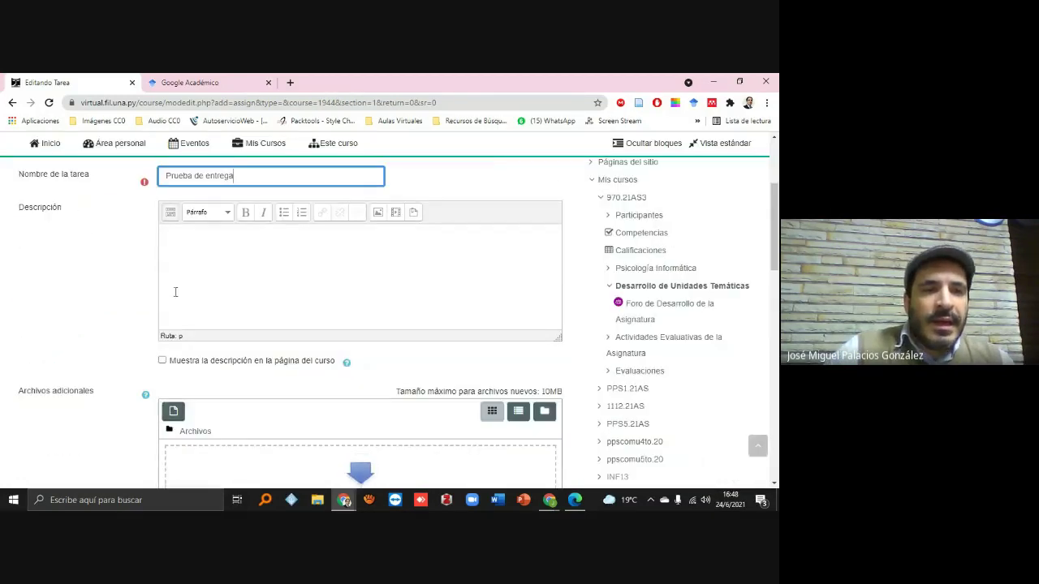
{"action": "left_click", "coordinate": [225, 290]}
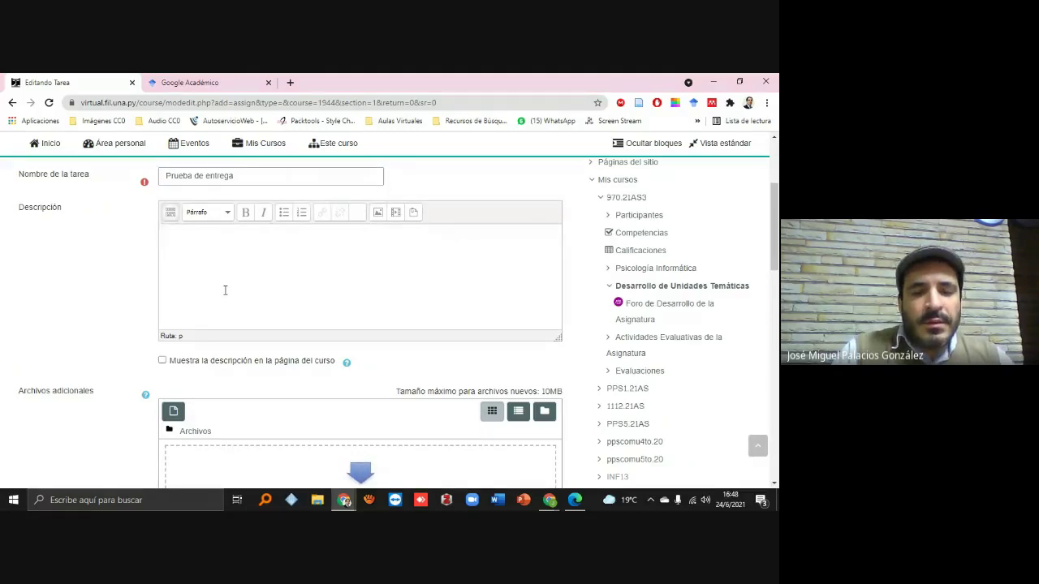
{"action": "type", "text": "Aqu"}
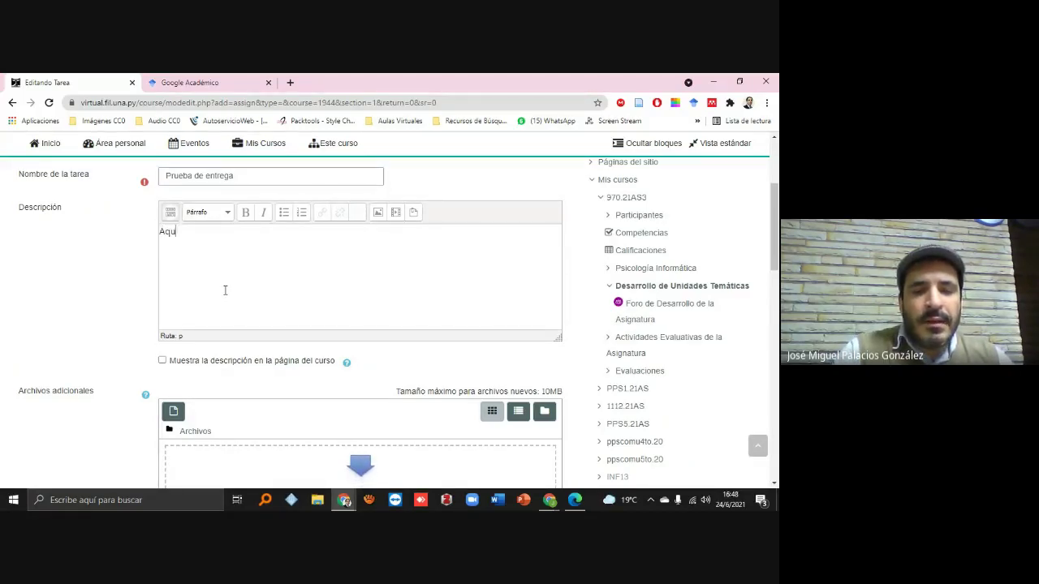
{"action": "type", "text": "í se describ"}
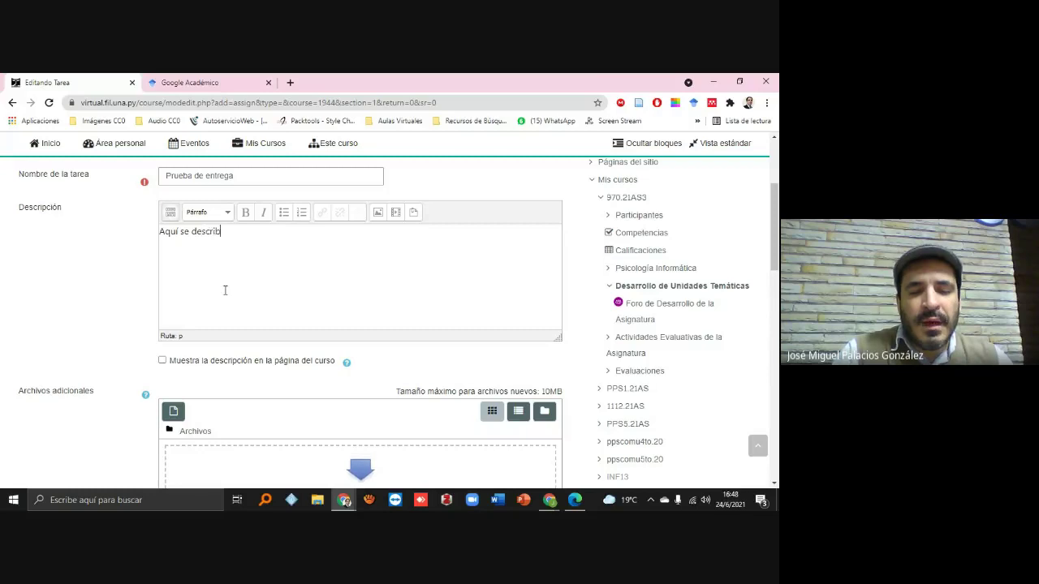
{"action": "type", "text": "e los"}
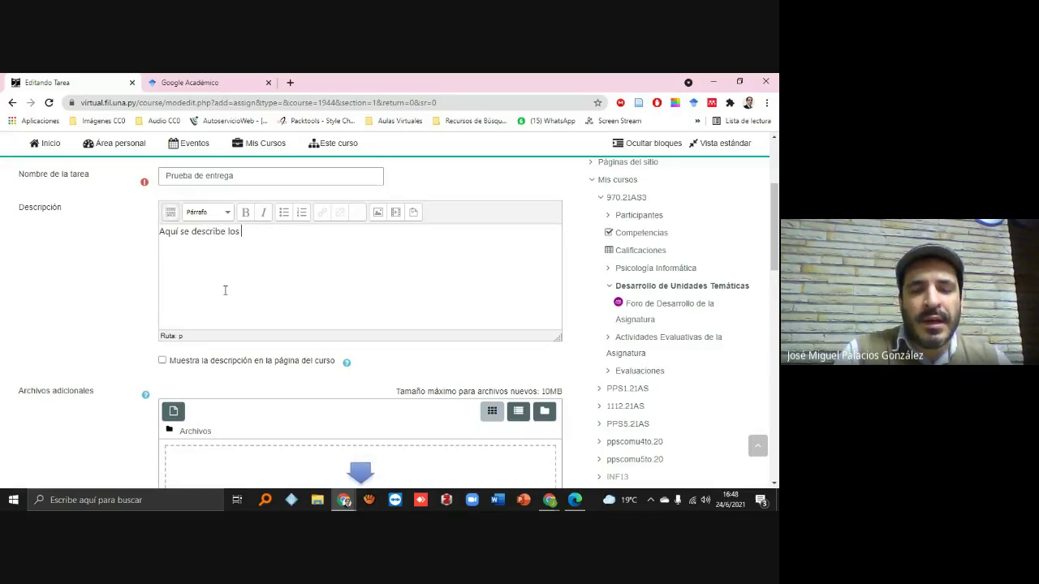
{"action": "type", "text": " indica"}
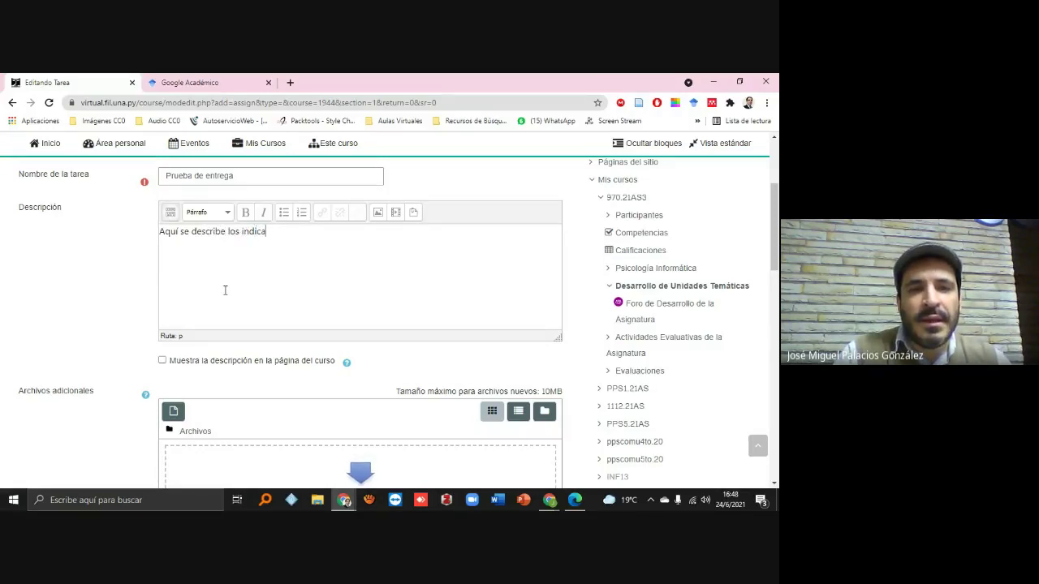
{"action": "type", "text": "dores."}
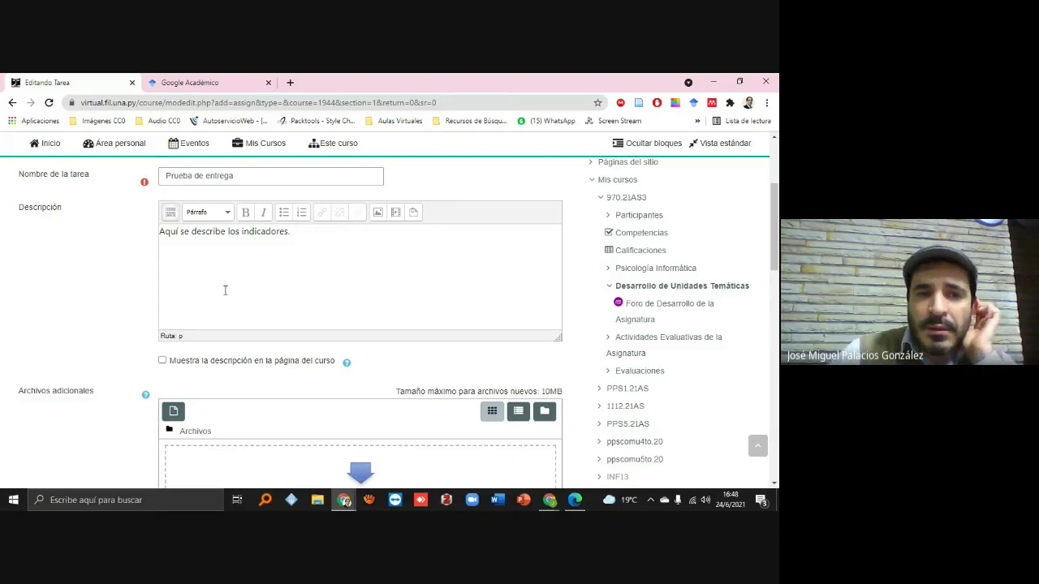
Disable the assignment's Permitir entregas desde, Fecha de entrega and Recordarme calificar en dates.
{"action": "scroll", "coordinate": [273, 291], "scroll_direction": "down", "scroll_amount": 3}
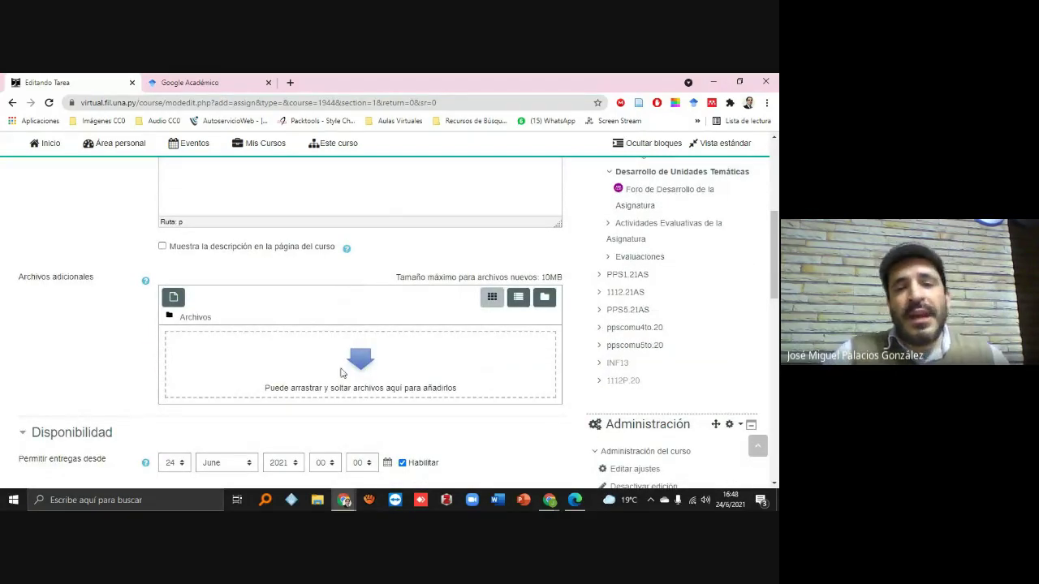
{"action": "scroll", "coordinate": [290, 368], "scroll_direction": "down", "scroll_amount": 3}
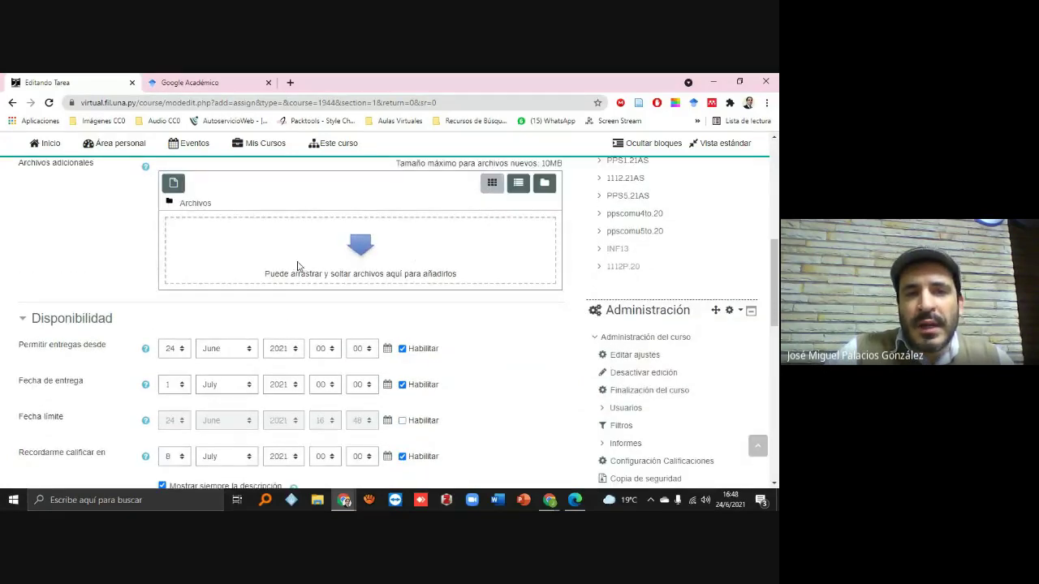
{"action": "scroll", "coordinate": [299, 240], "scroll_direction": "up", "scroll_amount": 1}
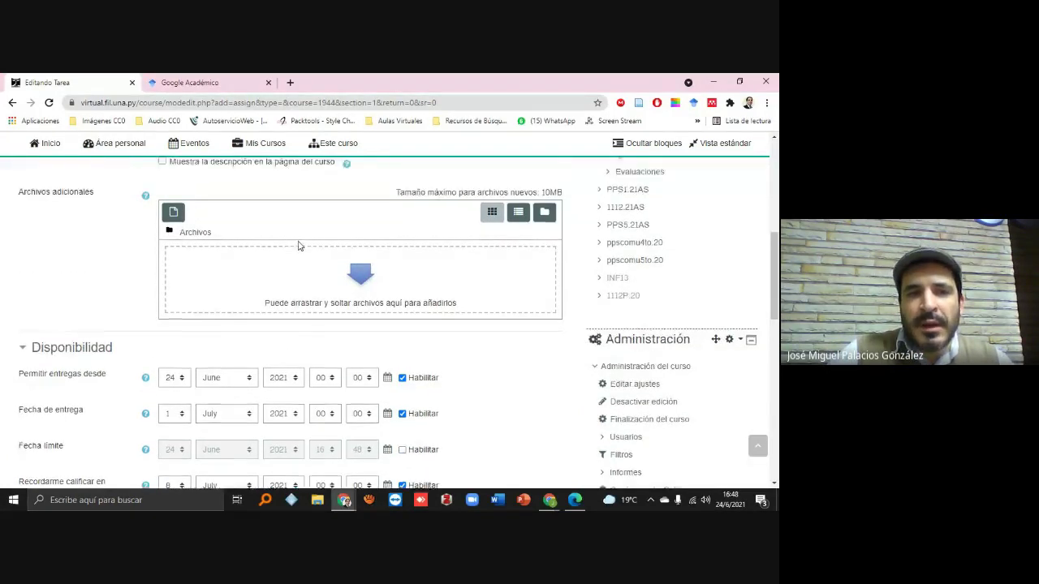
{"action": "scroll", "coordinate": [296, 244], "scroll_direction": "down", "scroll_amount": 5}
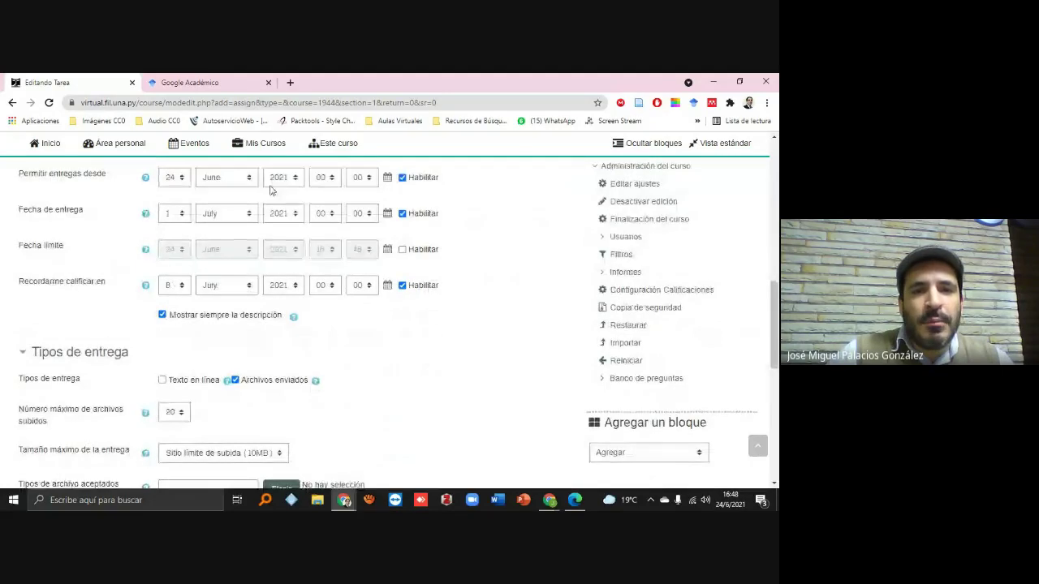
{"action": "left_click", "coordinate": [402, 178]}
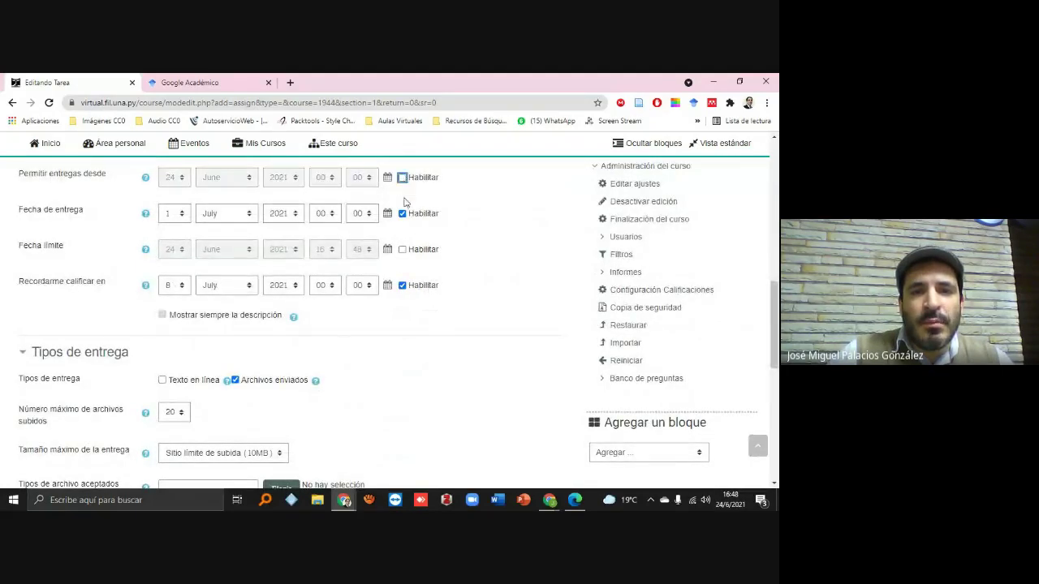
{"action": "left_click", "coordinate": [403, 213]}
{"action": "left_click", "coordinate": [402, 285]}
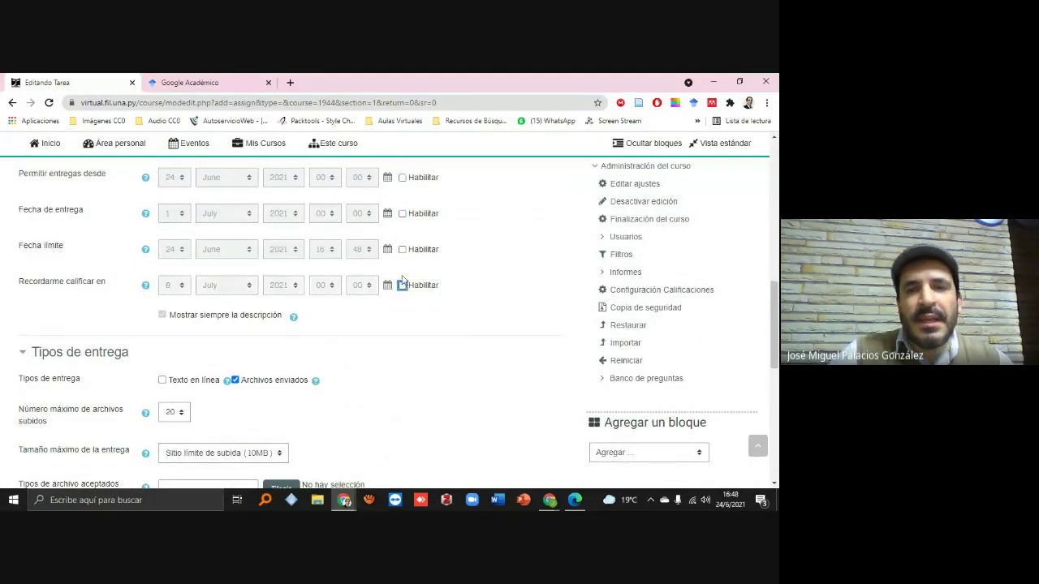
Set the maximum number of uploaded files to 1 and choose Sitio límite de subida (10MB) as the maximum submission size.
{"action": "scroll", "coordinate": [407, 236], "scroll_direction": "down", "scroll_amount": 1}
{"action": "scroll", "coordinate": [408, 236], "scroll_direction": "down", "scroll_amount": 2}
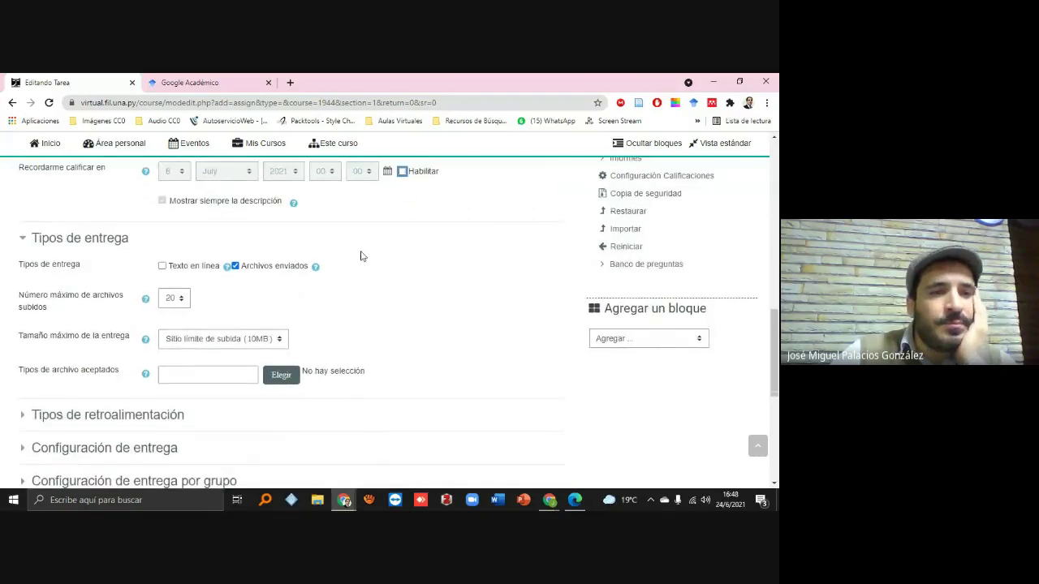
{"action": "scroll", "coordinate": [168, 286], "scroll_direction": "down", "scroll_amount": 2}
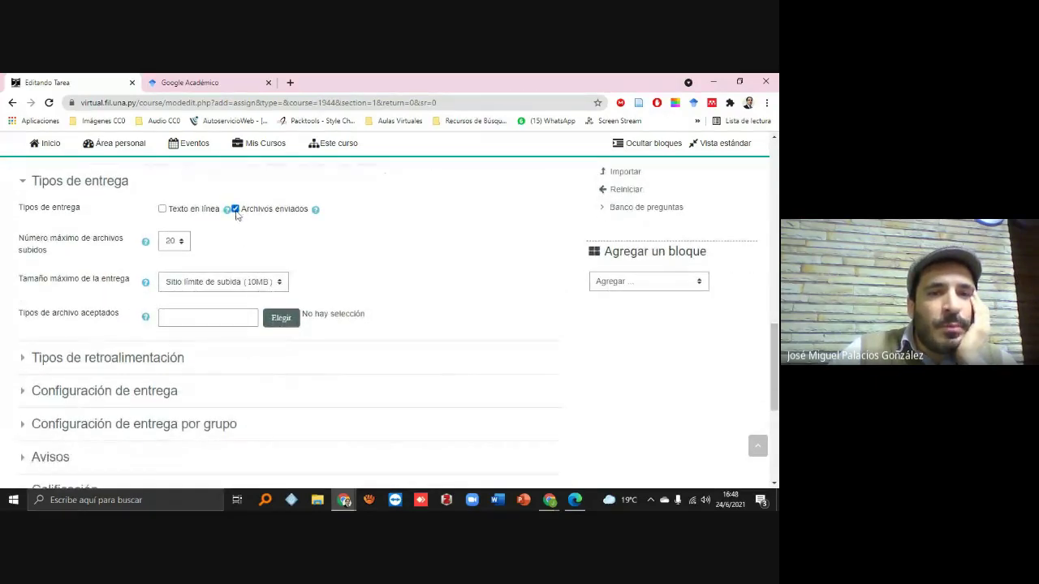
{"action": "left_click", "coordinate": [178, 243]}
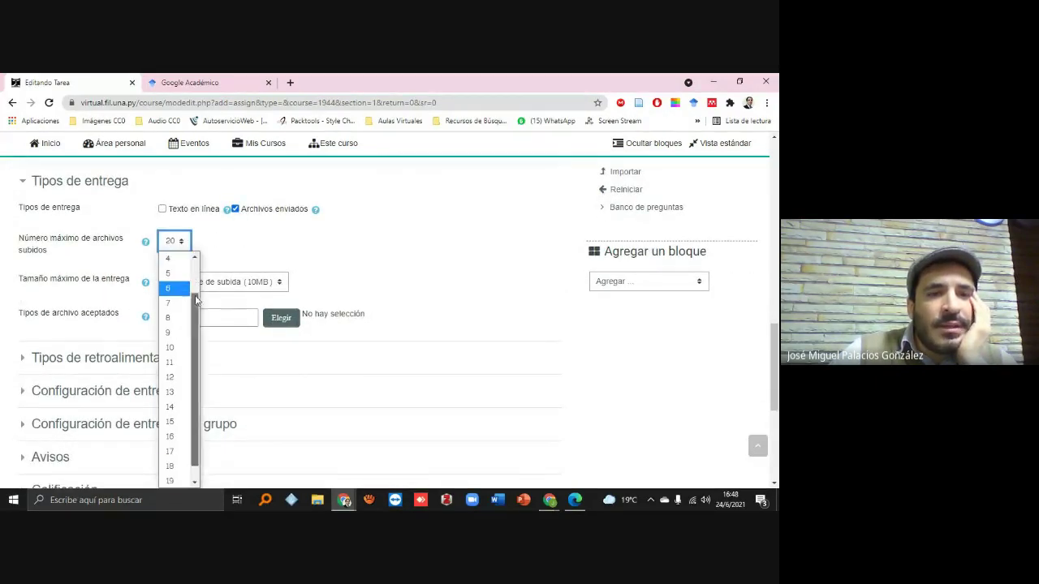
{"action": "left_click", "coordinate": [176, 258]}
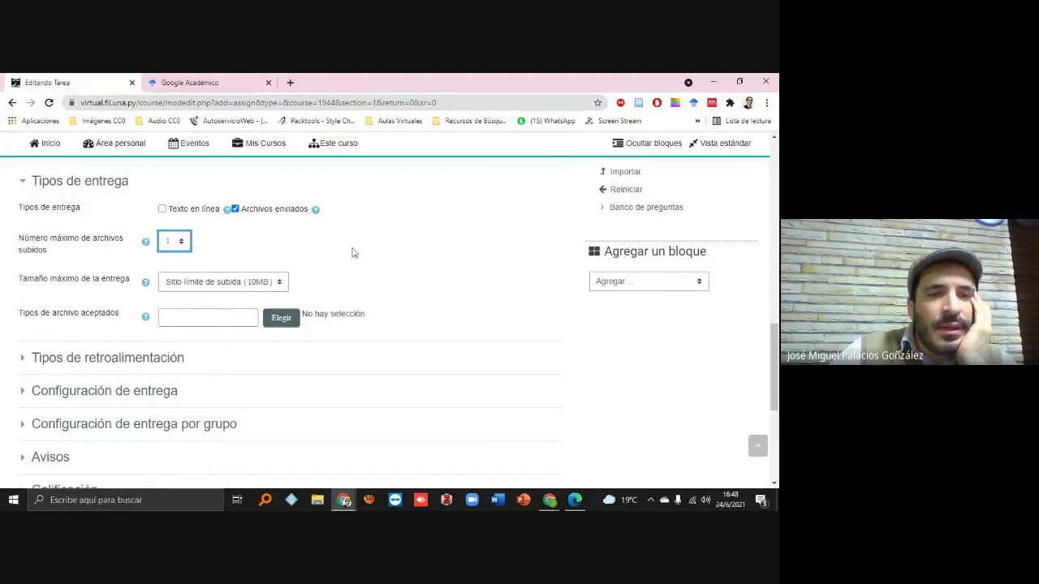
{"action": "scroll", "coordinate": [357, 276], "scroll_direction": "down", "scroll_amount": 4}
{"action": "left_click", "coordinate": [262, 168]}
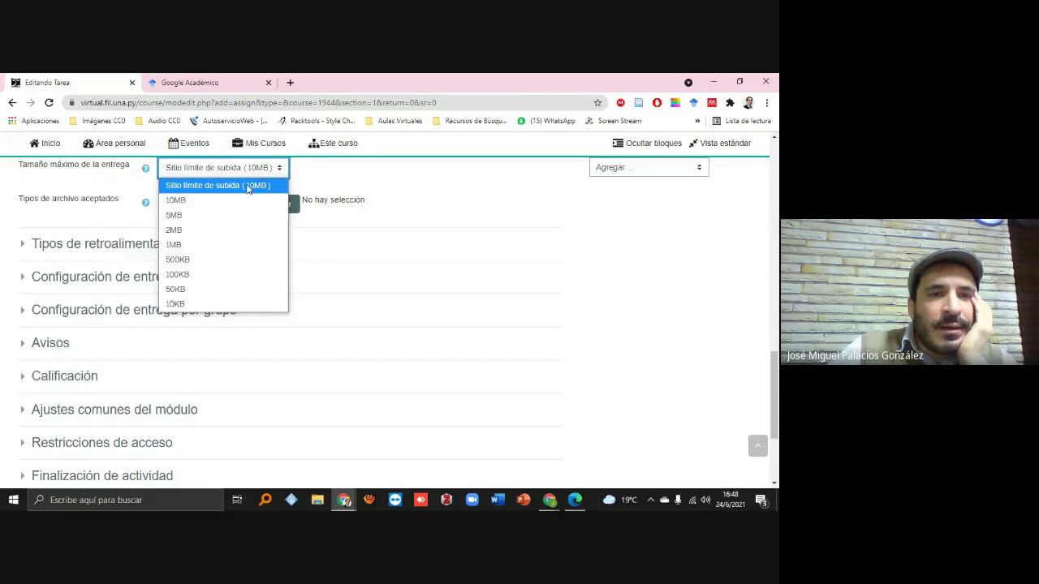
{"action": "left_click", "coordinate": [251, 185]}
Set the assignment's accepted file types to Archivos de documentos and documento PDF and save the selection.
{"action": "scroll", "coordinate": [357, 180], "scroll_direction": "up", "scroll_amount": 1}
{"action": "scroll", "coordinate": [357, 180], "scroll_direction": "up", "scroll_amount": 1}
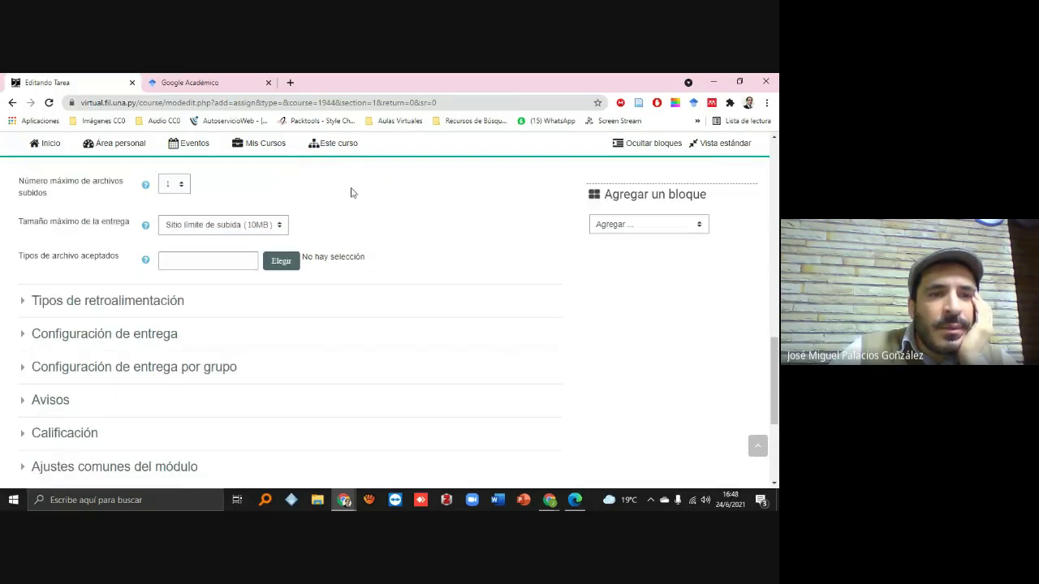
{"action": "left_click", "coordinate": [286, 268]}
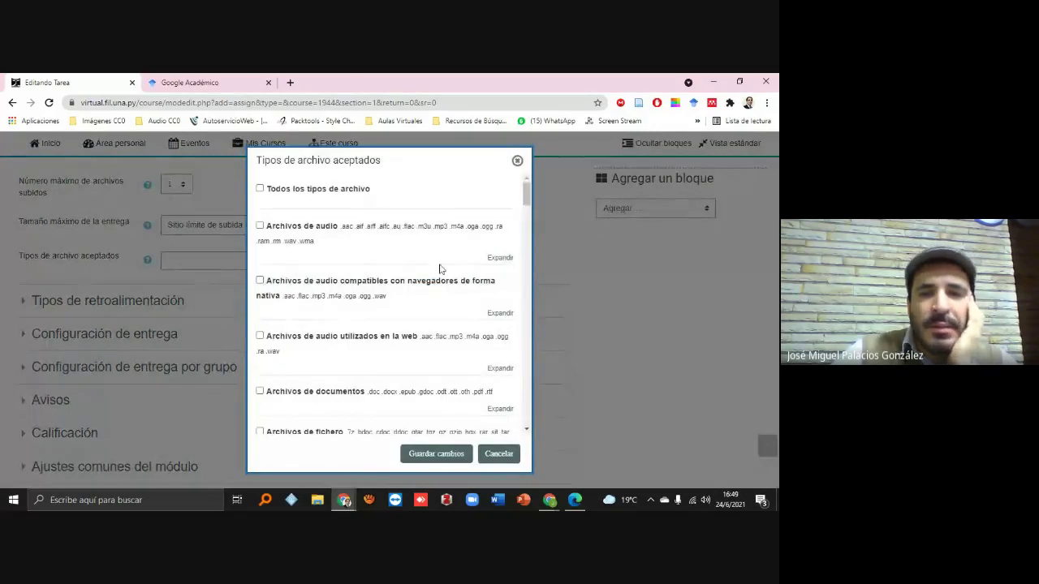
{"action": "scroll", "coordinate": [442, 268], "scroll_direction": "down", "scroll_amount": 3}
{"action": "scroll", "coordinate": [442, 268], "scroll_direction": "down", "scroll_amount": 4}
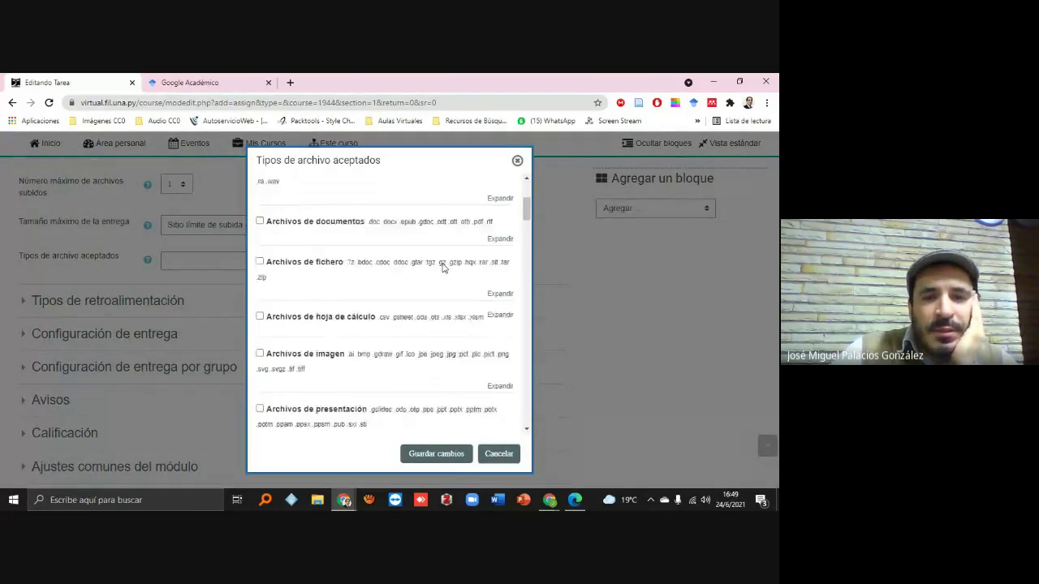
{"action": "scroll", "coordinate": [442, 268], "scroll_direction": "down", "scroll_amount": 3}
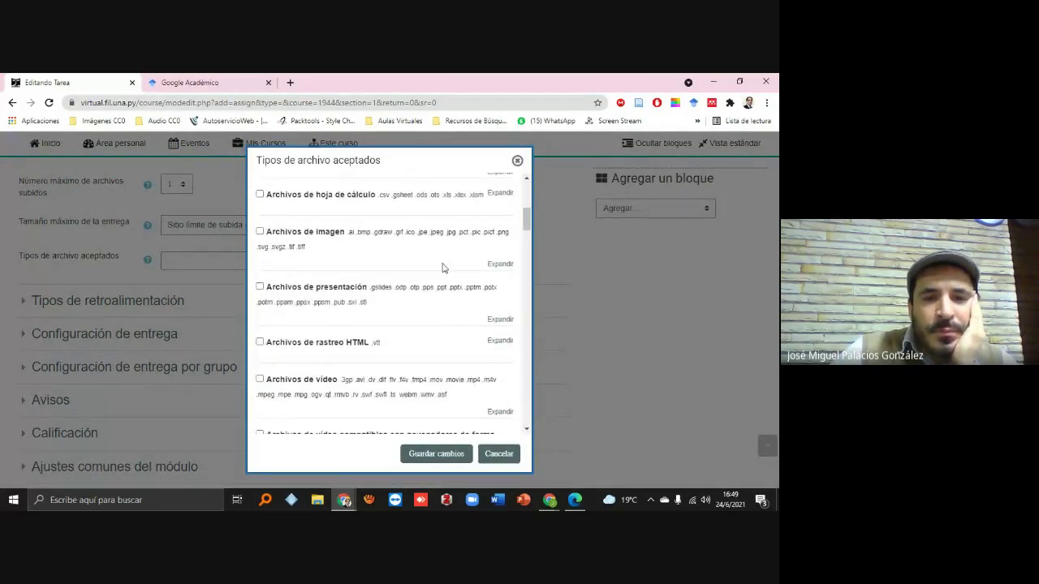
{"action": "scroll", "coordinate": [442, 267], "scroll_direction": "down", "scroll_amount": 1}
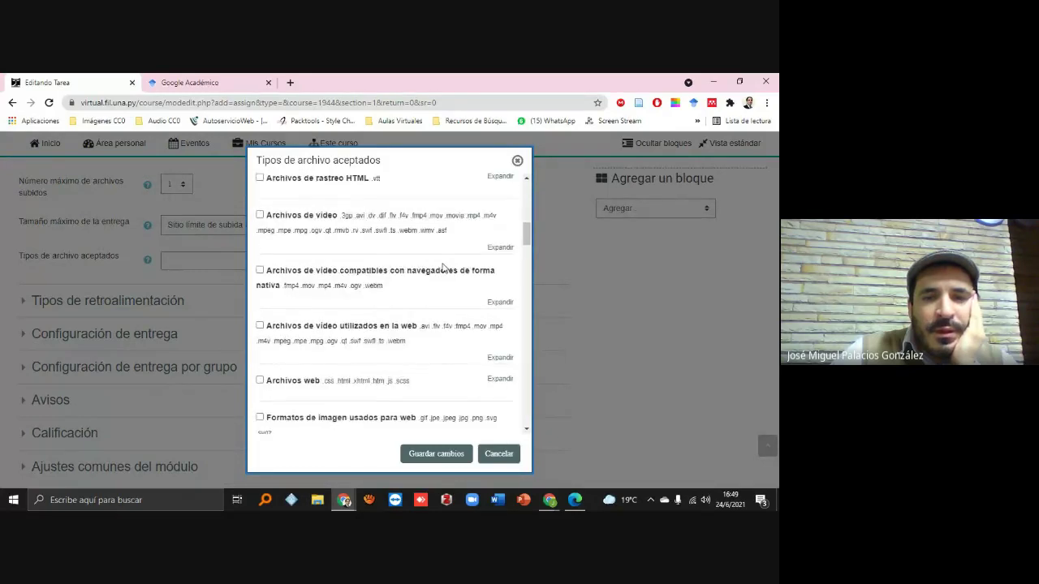
{"action": "scroll", "coordinate": [442, 268], "scroll_direction": "down", "scroll_amount": 1}
{"action": "scroll", "coordinate": [442, 268], "scroll_direction": "down", "scroll_amount": 1}
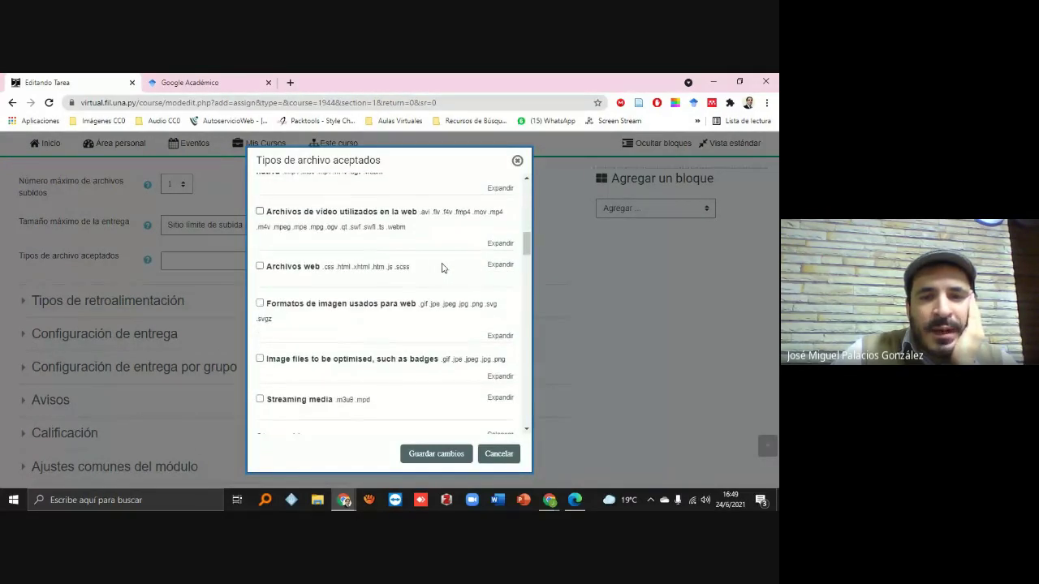
{"action": "scroll", "coordinate": [318, 344], "scroll_direction": "down", "scroll_amount": 1}
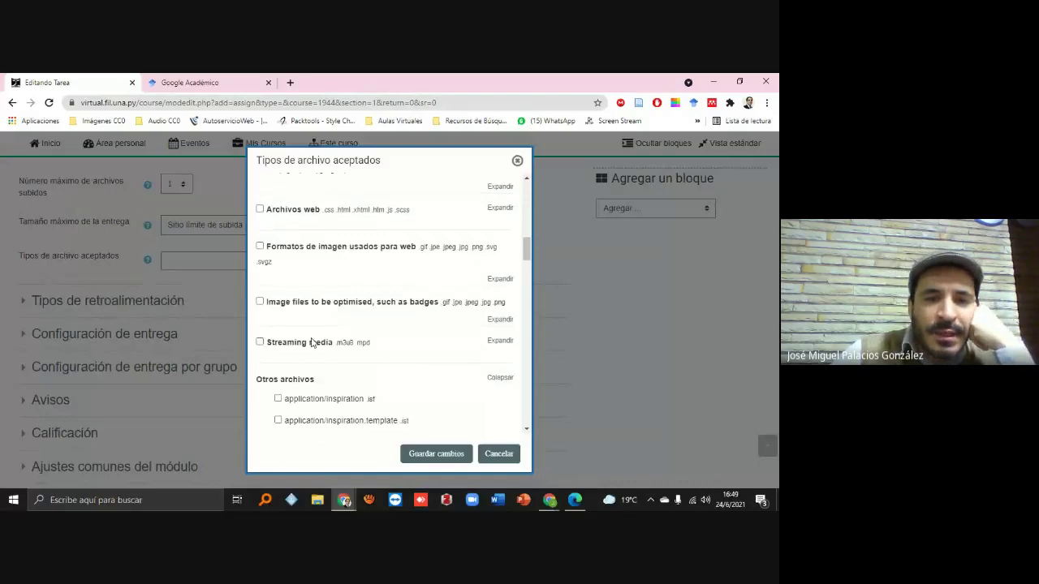
{"action": "scroll", "coordinate": [313, 342], "scroll_direction": "up", "scroll_amount": 4}
{"action": "scroll", "coordinate": [311, 343], "scroll_direction": "up", "scroll_amount": 6}
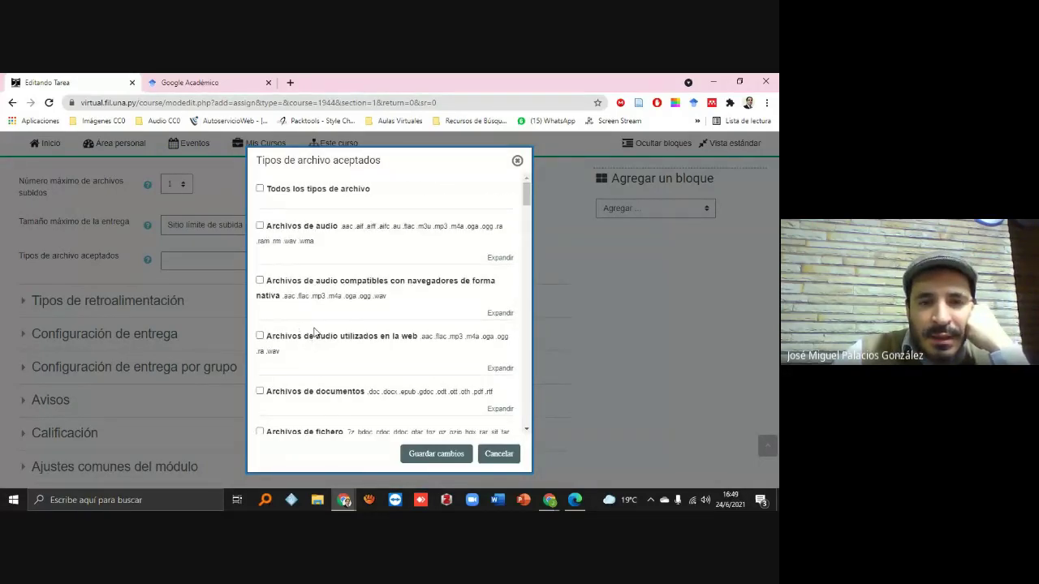
{"action": "scroll", "coordinate": [315, 331], "scroll_direction": "down", "scroll_amount": 1}
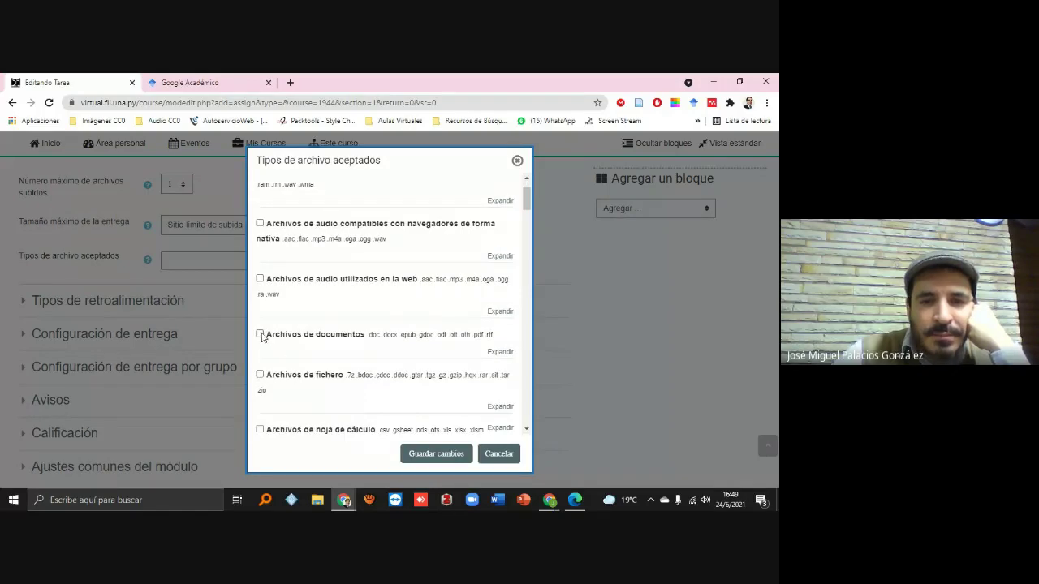
{"action": "left_click", "coordinate": [259, 334]}
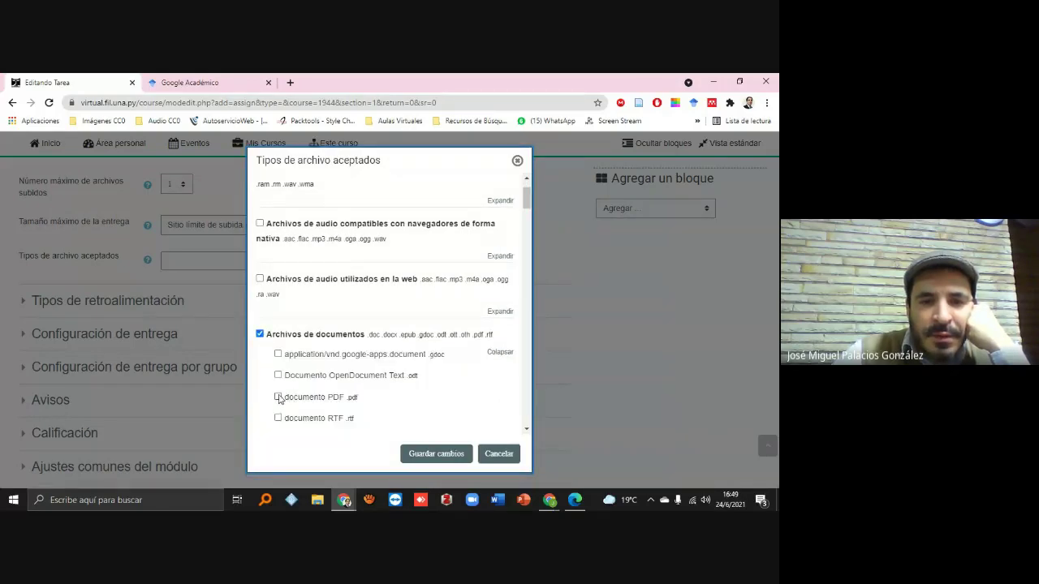
{"action": "left_click", "coordinate": [279, 398]}
{"action": "left_click", "coordinate": [431, 454]}
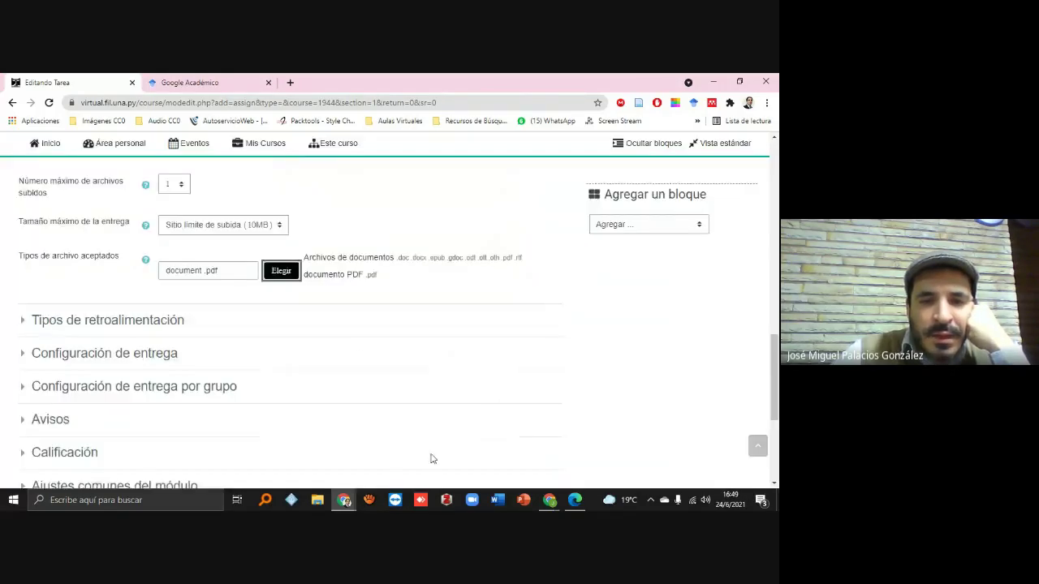
Set the assignment's maximum score to 10 in the Calificación settings, then save it and return to the course.
{"action": "scroll", "coordinate": [325, 386], "scroll_direction": "down", "scroll_amount": 2}
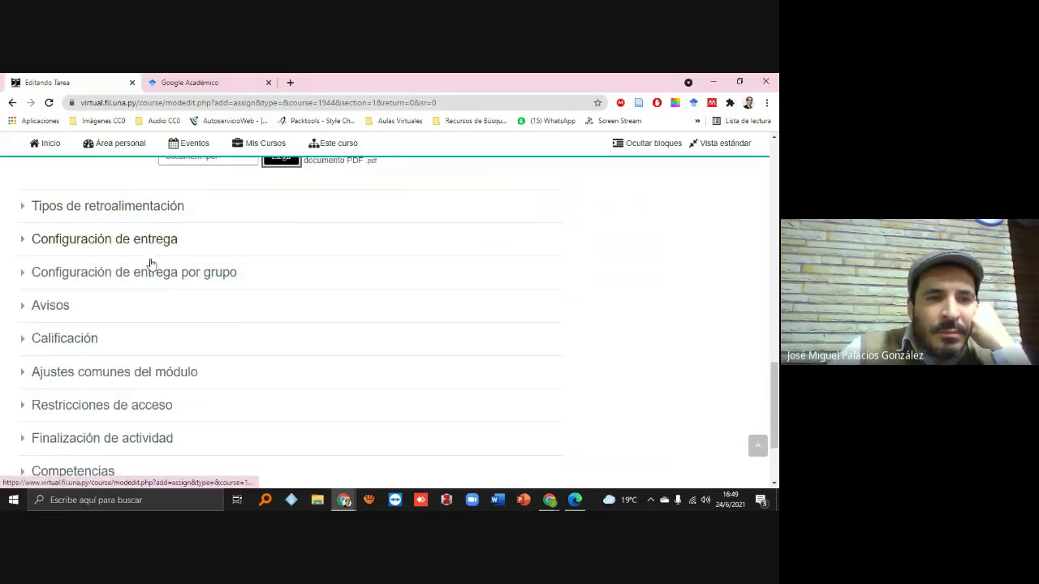
{"action": "left_click", "coordinate": [65, 338]}
{"action": "scroll", "coordinate": [267, 364], "scroll_direction": "down", "scroll_amount": 2}
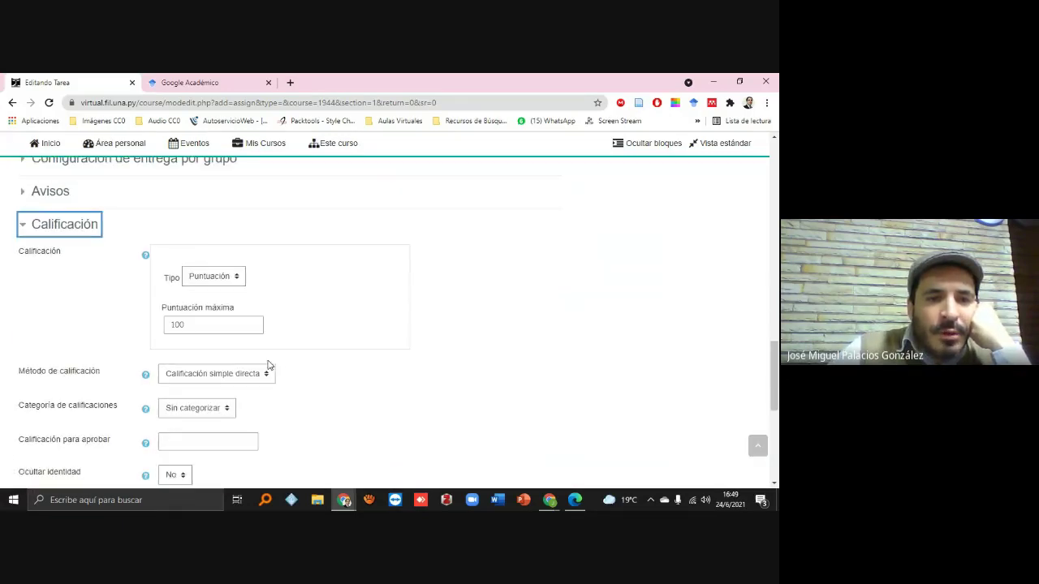
{"action": "left_click", "coordinate": [198, 327]}
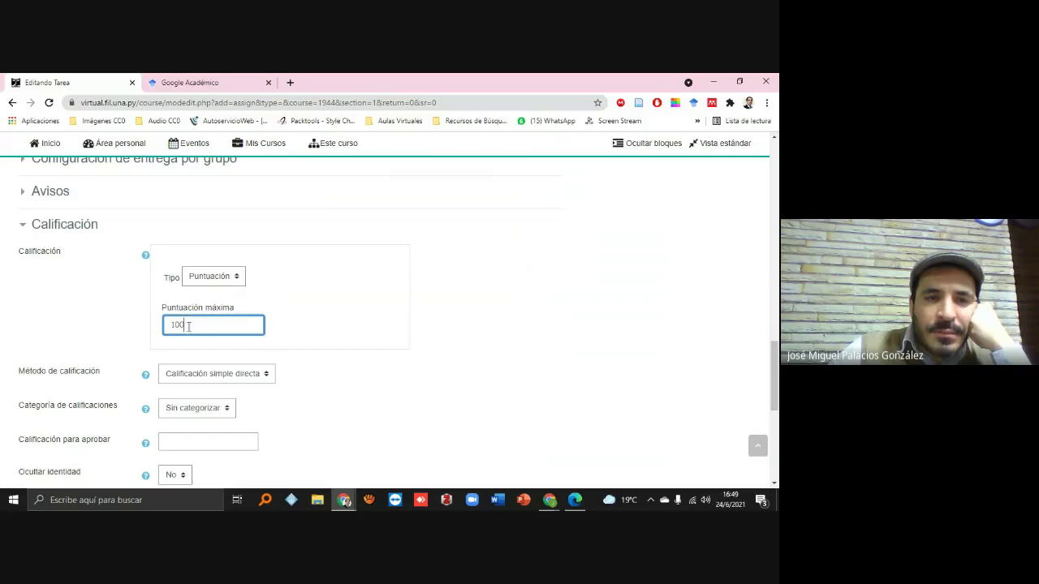
{"action": "left_click_drag", "start_coordinate": [188, 326], "coordinate": [163, 325]}
{"action": "type", "text": "1"}
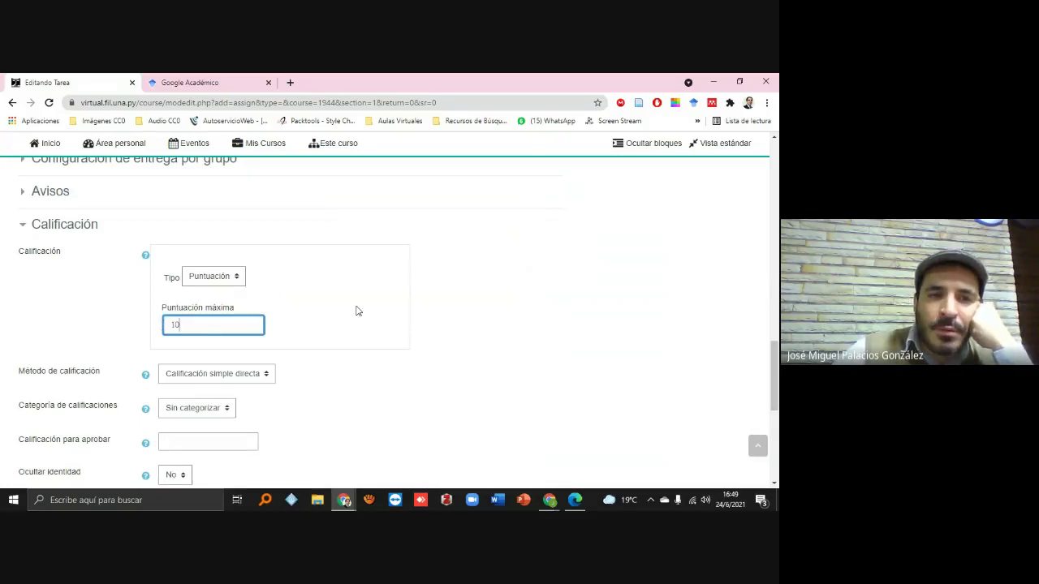
{"action": "scroll", "coordinate": [355, 336], "scroll_direction": "down", "scroll_amount": 5}
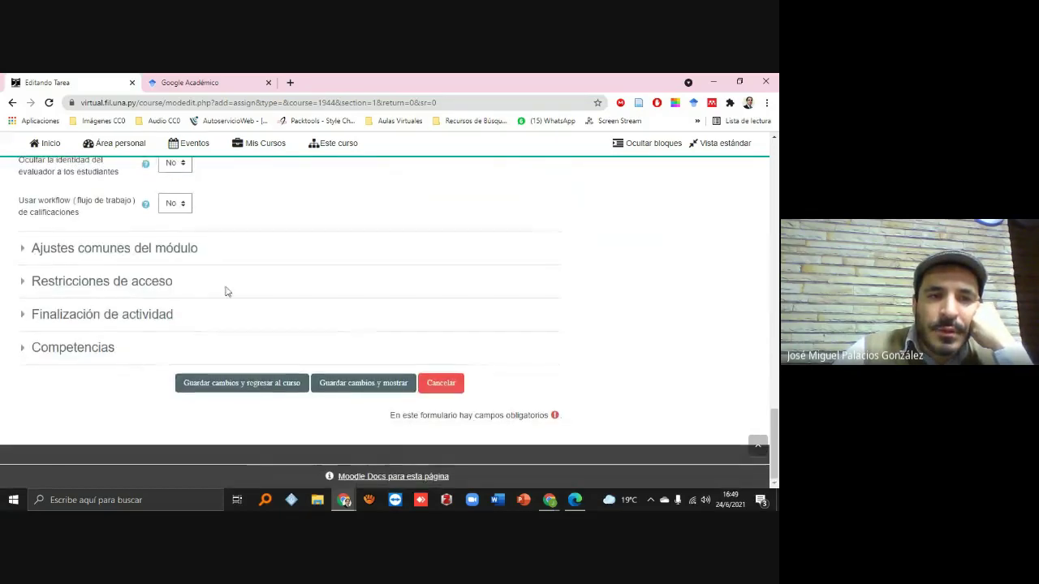
{"action": "left_click", "coordinate": [276, 389]}
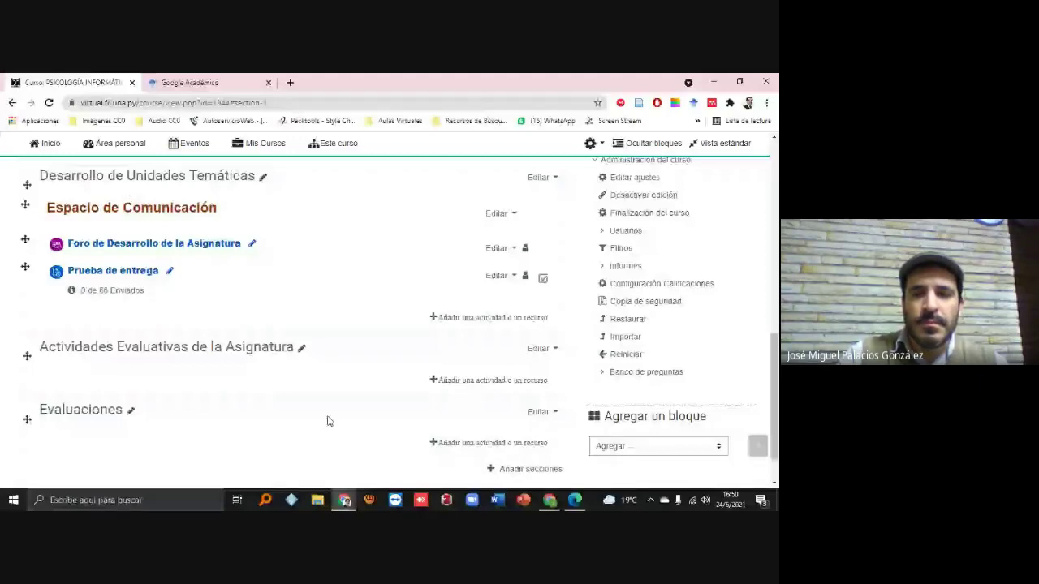
Look in on the Google Meet call, return to the course and refresh it to check Prueba de entrega's submission count.
{"action": "key", "text": "alt+Tab"}
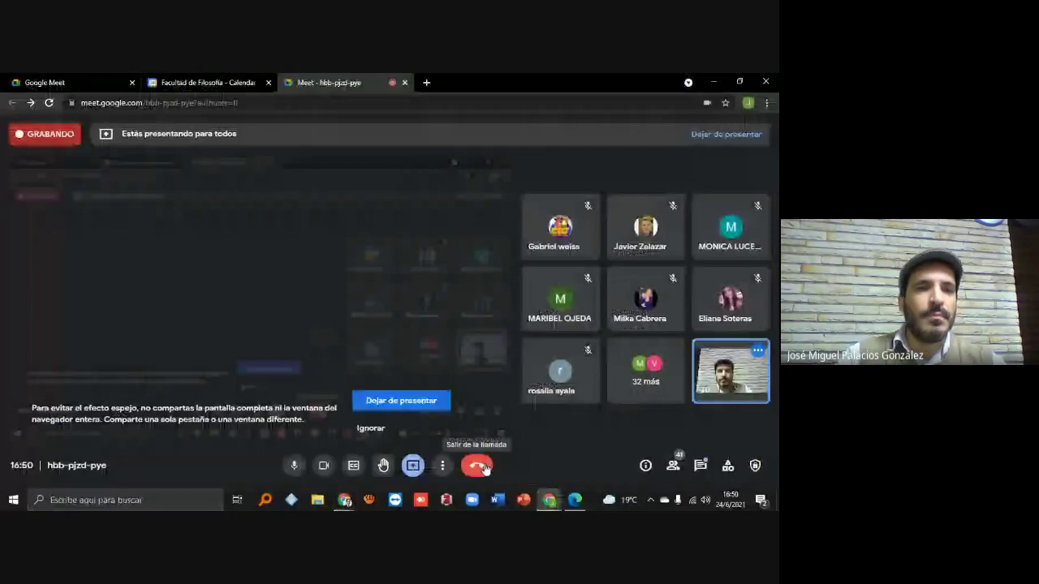
{"action": "mouse_move", "coordinate": [345, 501]}
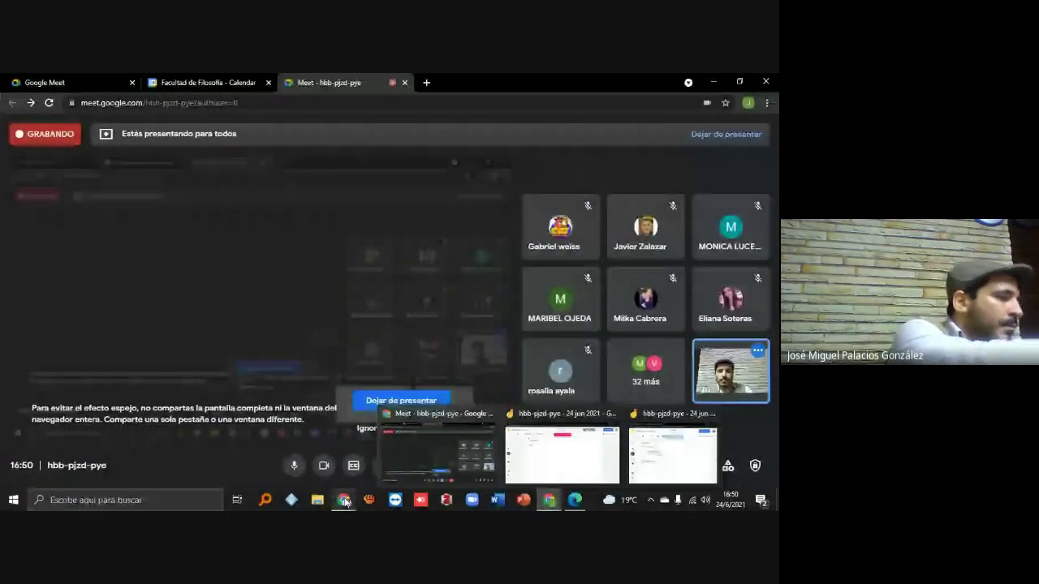
{"action": "key", "text": "alt+Tab"}
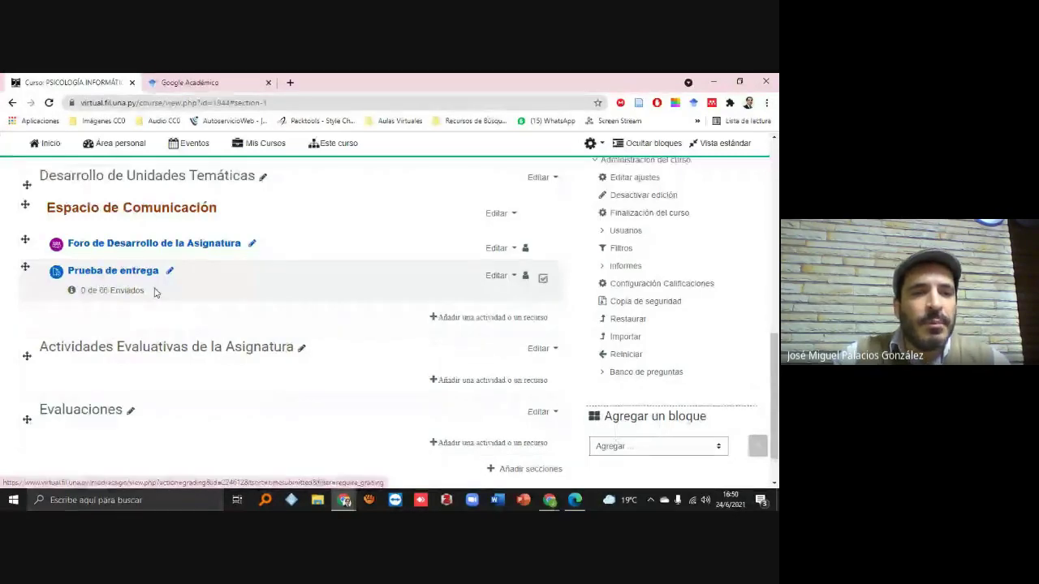
{"action": "key", "text": "F5"}
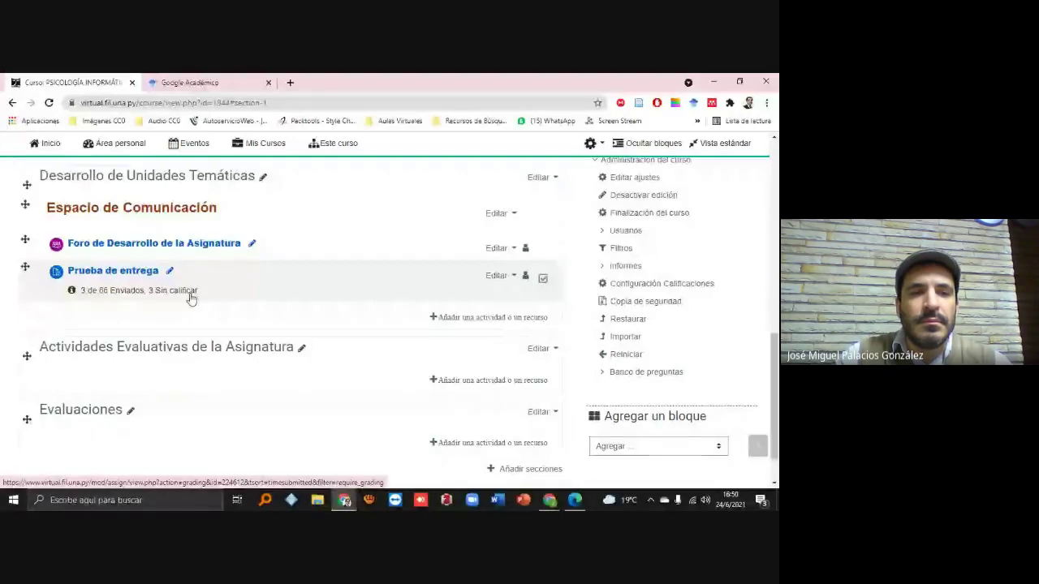
{"action": "key", "text": "F5"}
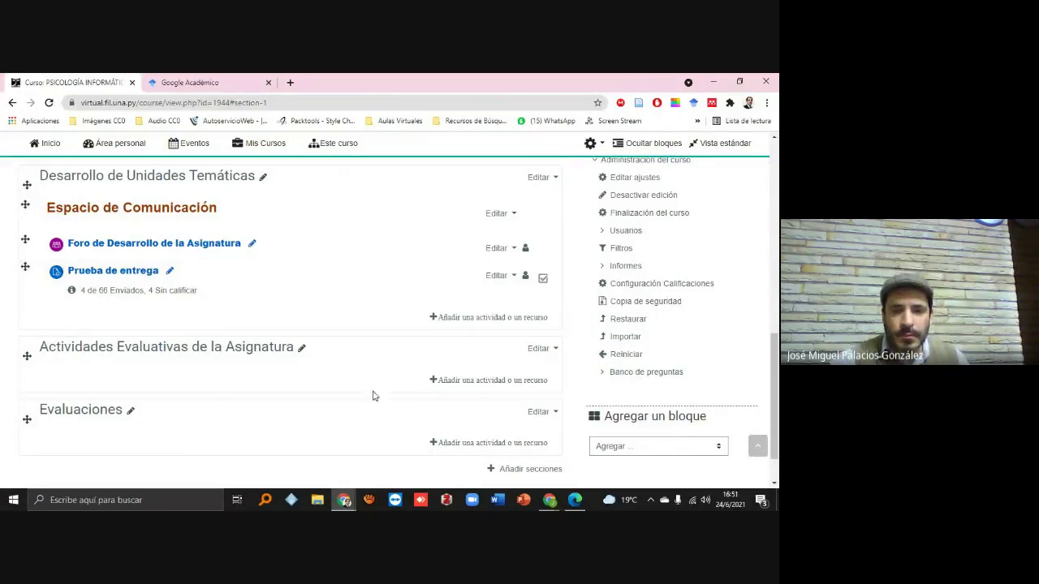
Switch to the Google Meet call to turn the microphone and camera off and on again, and return to the course.
{"action": "mouse_move", "coordinate": [549, 499]}
{"action": "left_click", "coordinate": [474, 476]}
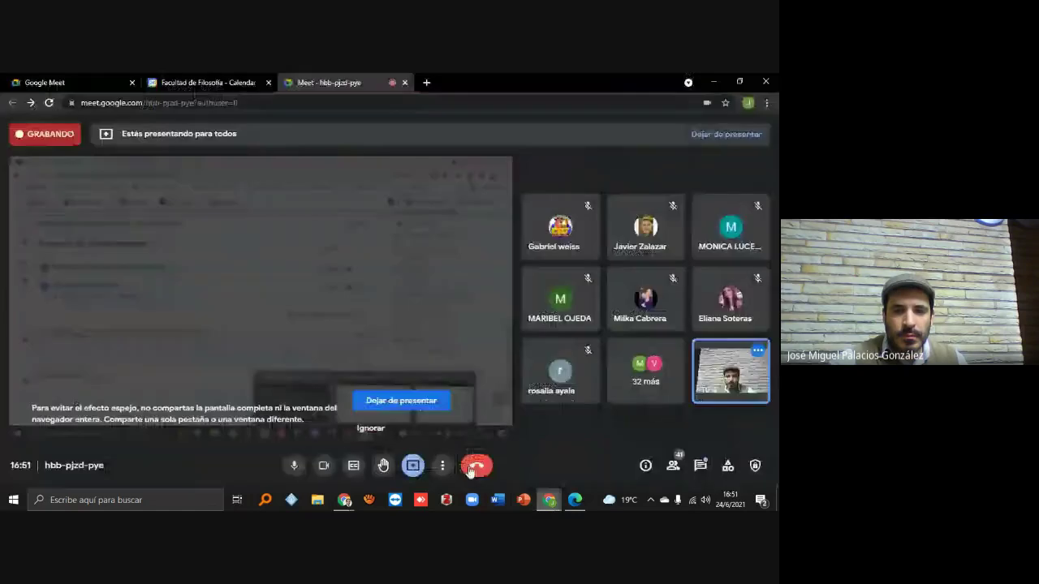
{"action": "left_click", "coordinate": [322, 467]}
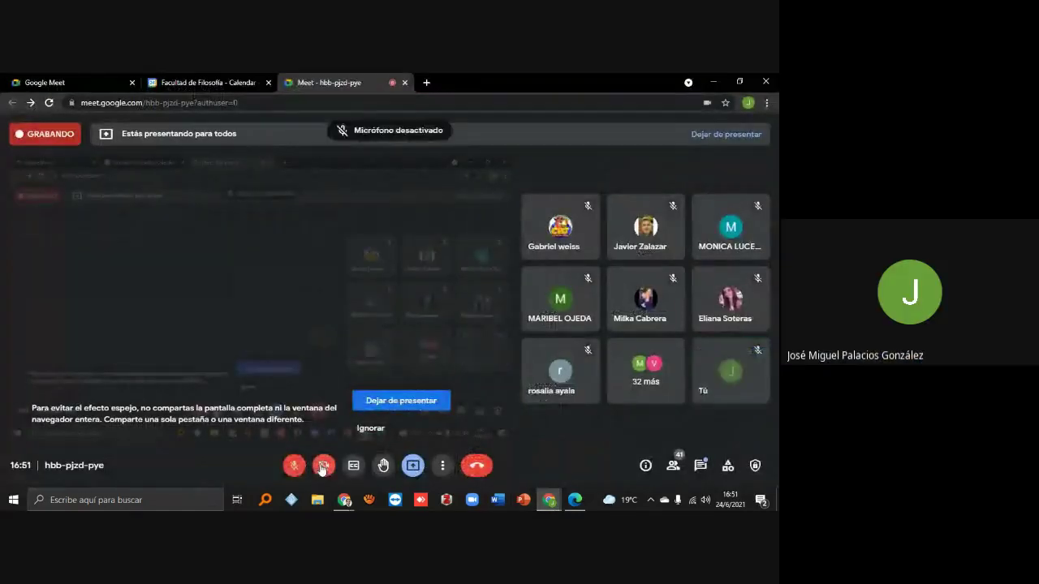
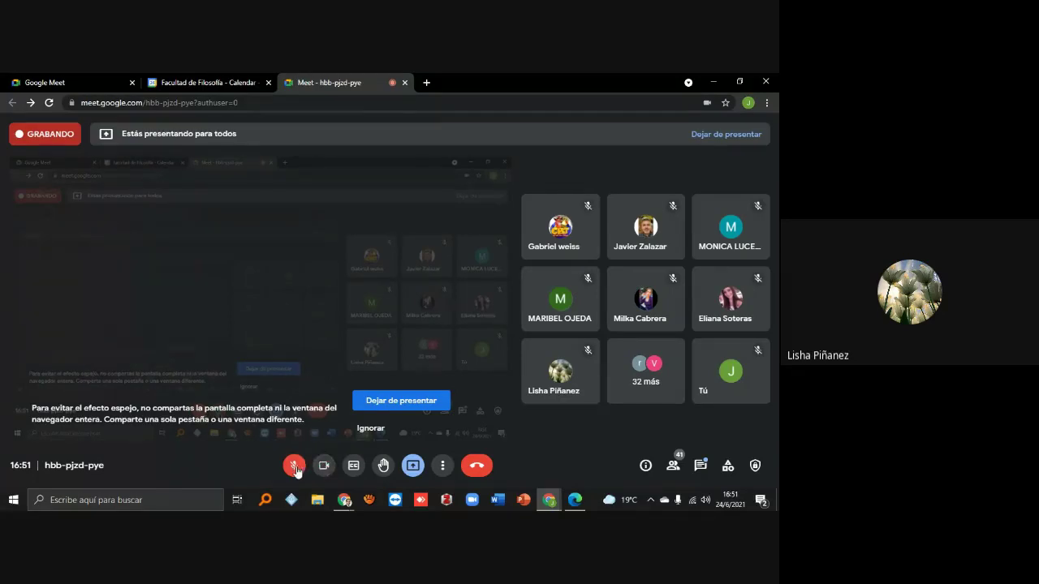
{"action": "left_click", "coordinate": [295, 468]}
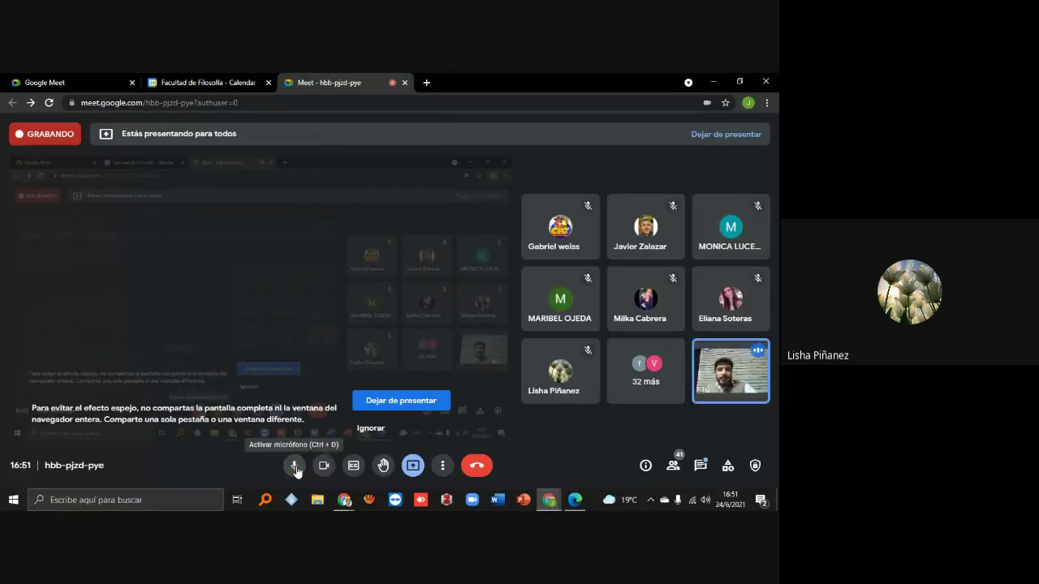
{"action": "key", "text": "alt+Tab"}
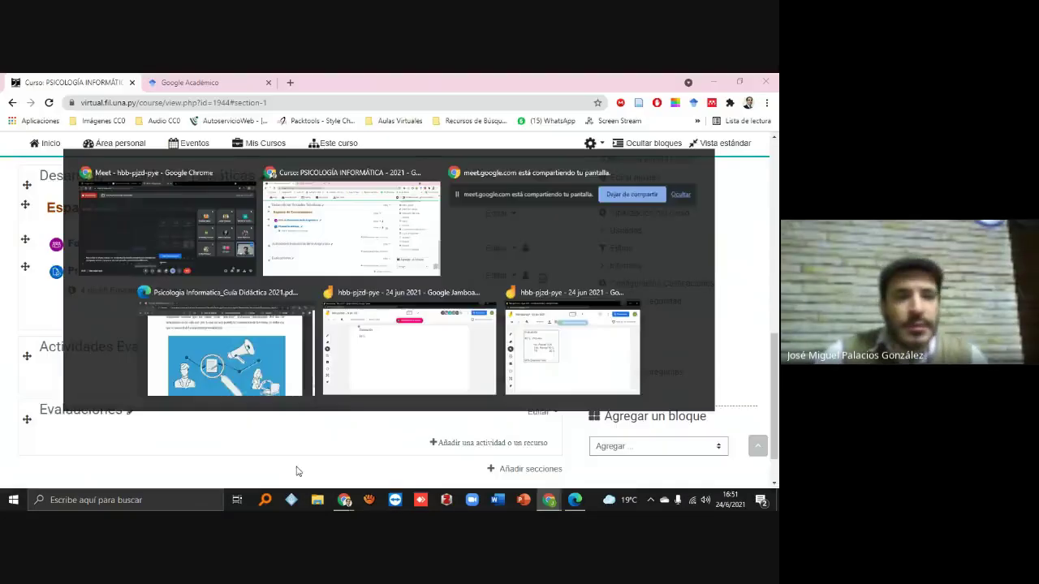
{"action": "left_click", "coordinate": [131, 244]}
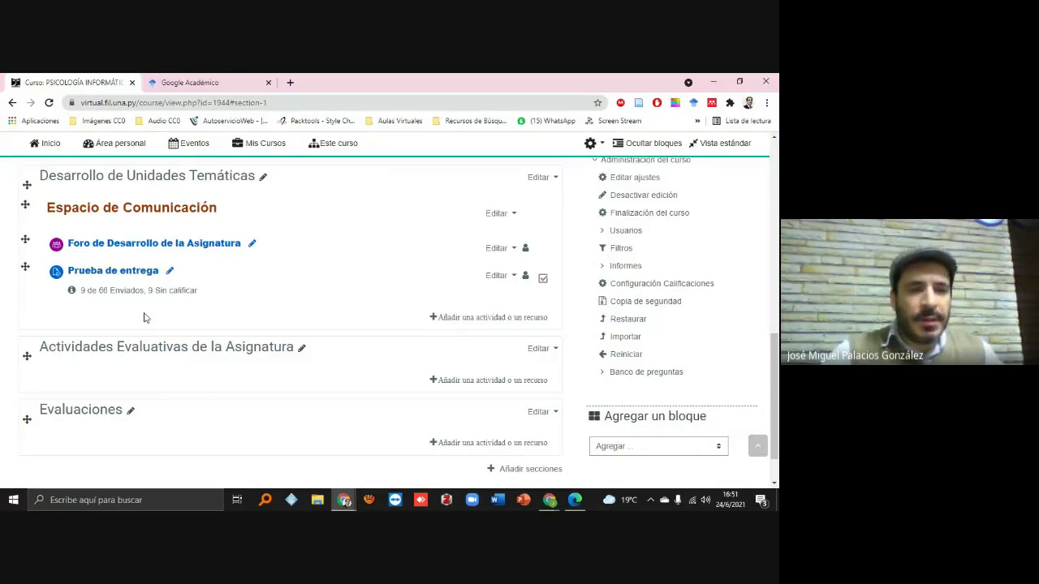
Open Prueba de entrega and examine the participants and submissions in its Sumario de calificaciones, refreshing the page.
{"action": "left_click", "coordinate": [133, 272]}
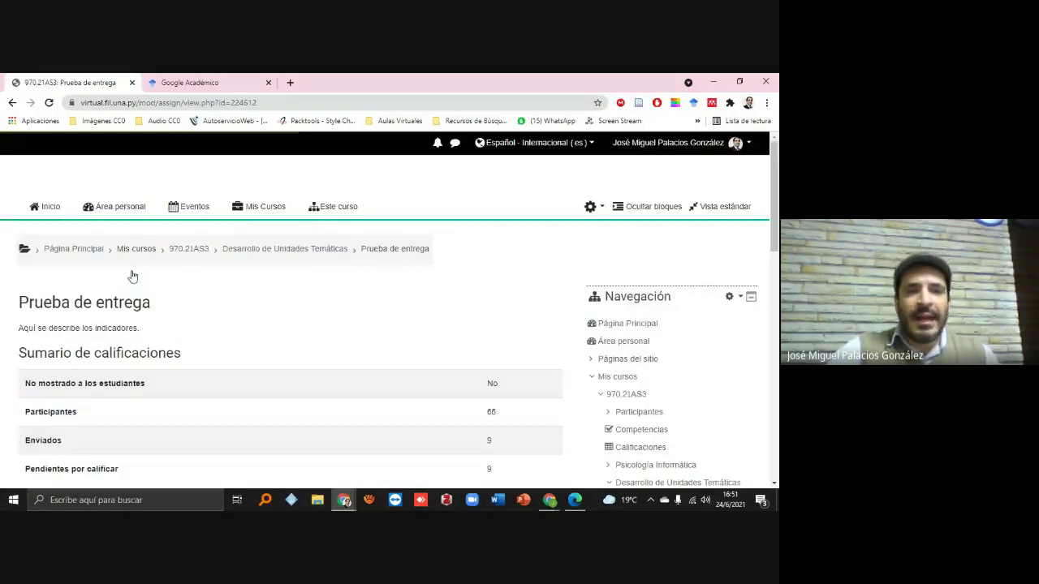
{"action": "scroll", "coordinate": [135, 276], "scroll_direction": "down", "scroll_amount": 2}
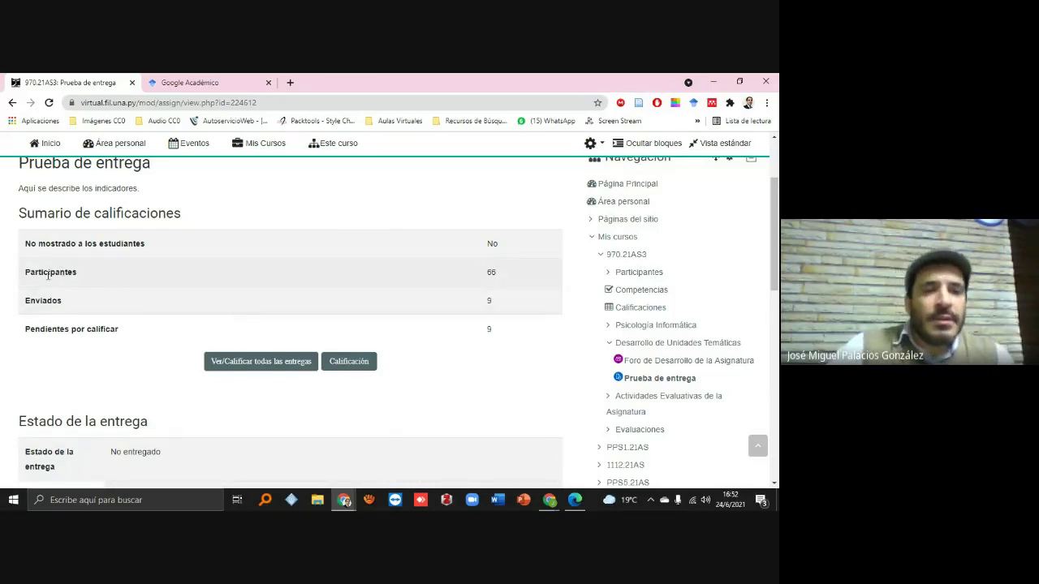
{"action": "double_click", "coordinate": [491, 273]}
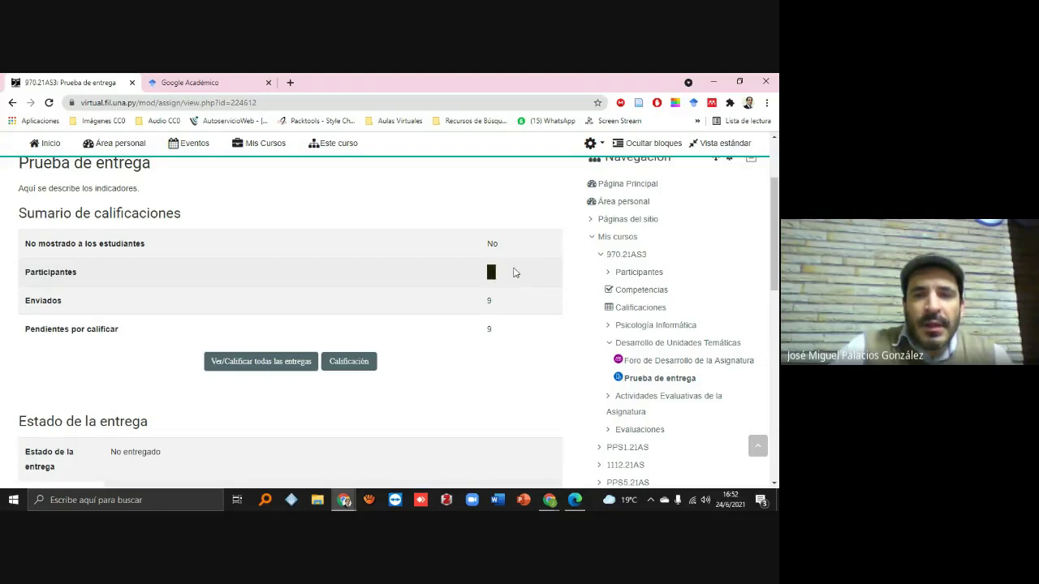
{"action": "left_click", "coordinate": [496, 283]}
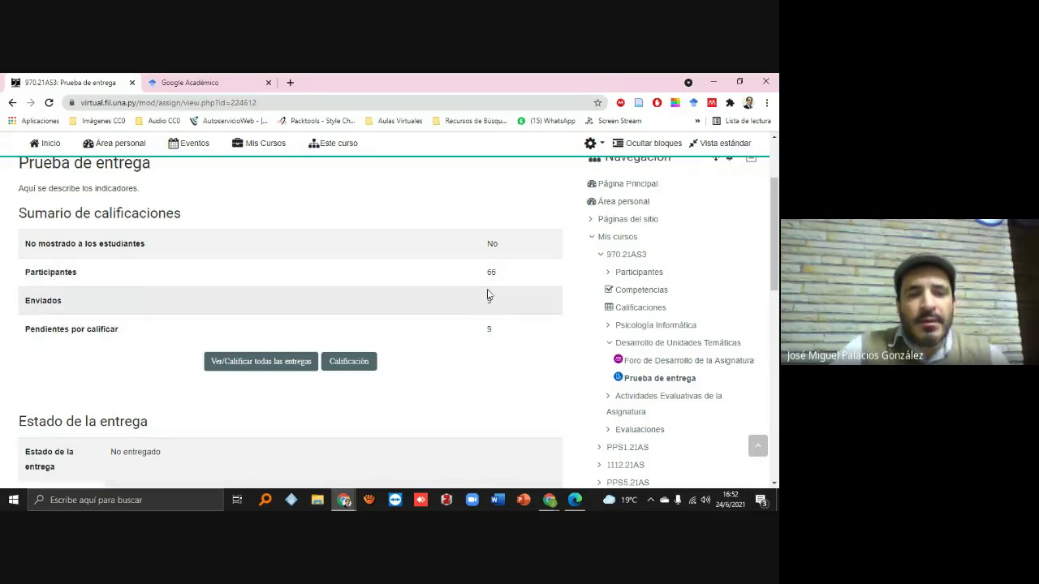
{"action": "key", "text": "F5"}
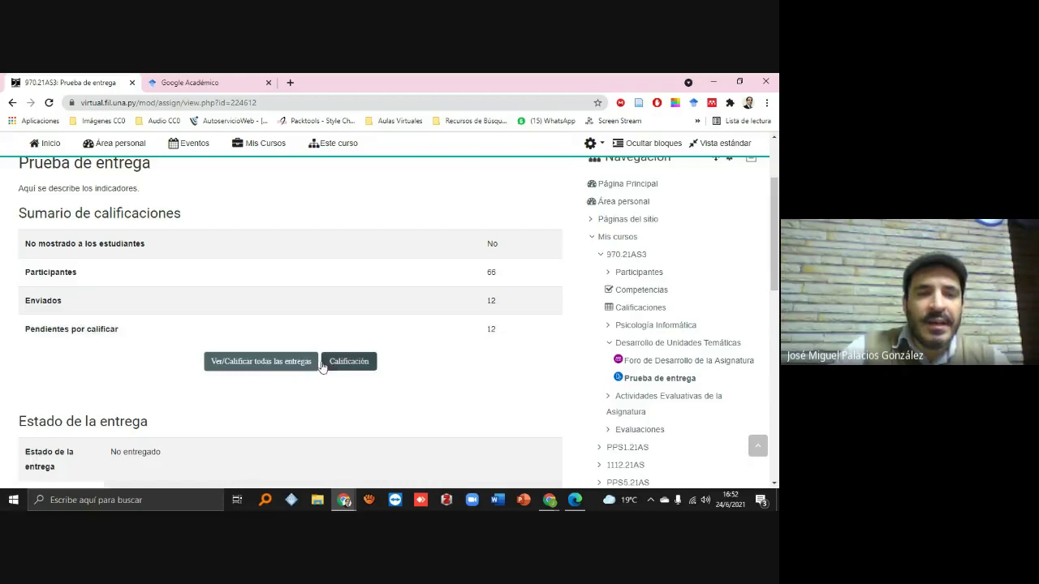
Open the table of all submissions for Prueba de entrega and examine the students' submission status.
{"action": "scroll", "coordinate": [313, 359], "scroll_direction": "down", "scroll_amount": 3}
{"action": "left_click", "coordinate": [261, 250]}
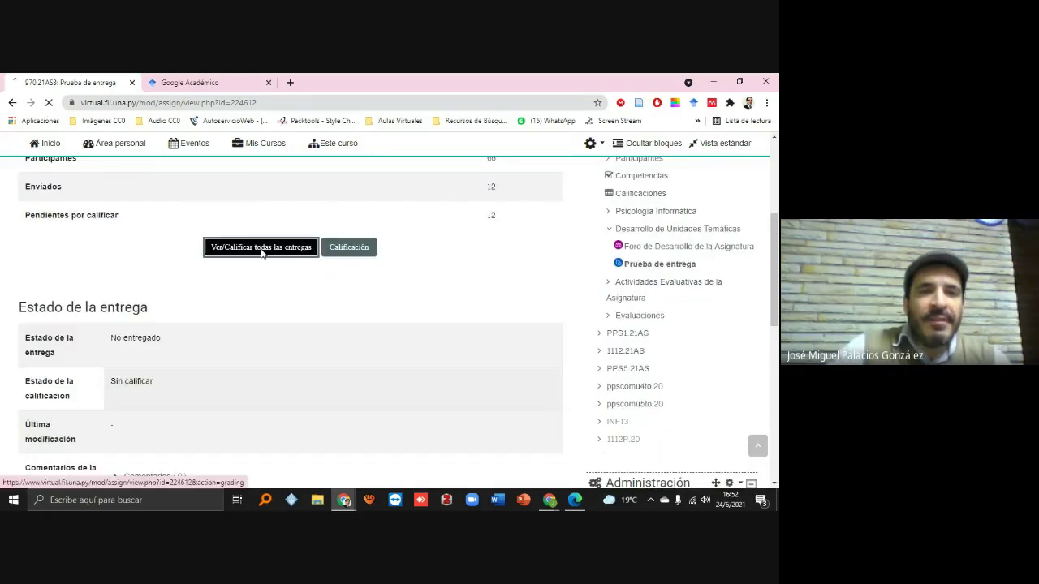
{"action": "scroll", "coordinate": [261, 254], "scroll_direction": "down", "scroll_amount": 6}
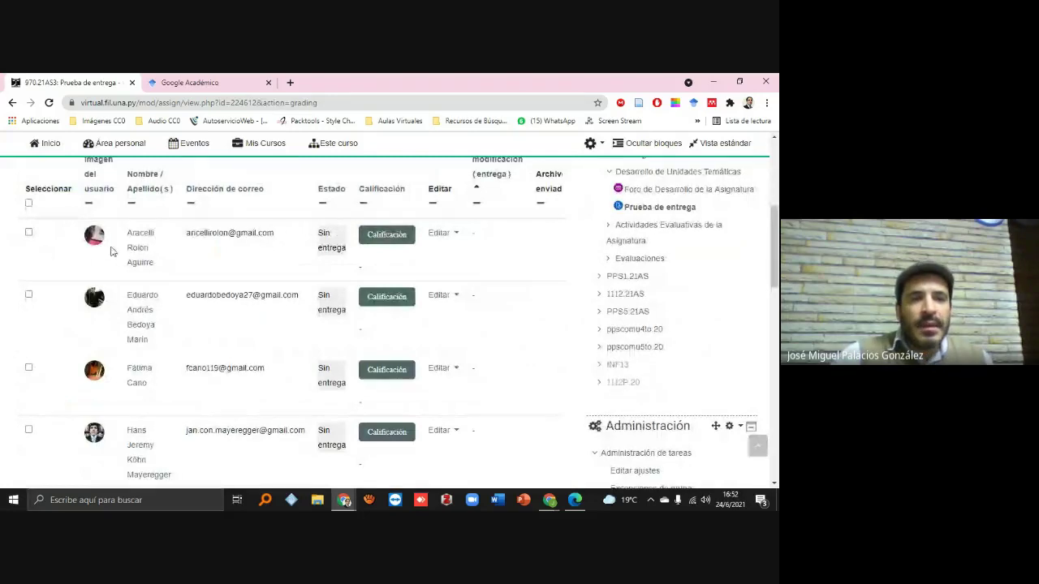
Go through pages 1 to 3 of the Prueba de entrega grading table and examine each student's submission status.
{"action": "scroll", "coordinate": [416, 257], "scroll_direction": "down", "scroll_amount": 2}
{"action": "scroll", "coordinate": [416, 257], "scroll_direction": "down", "scroll_amount": 8}
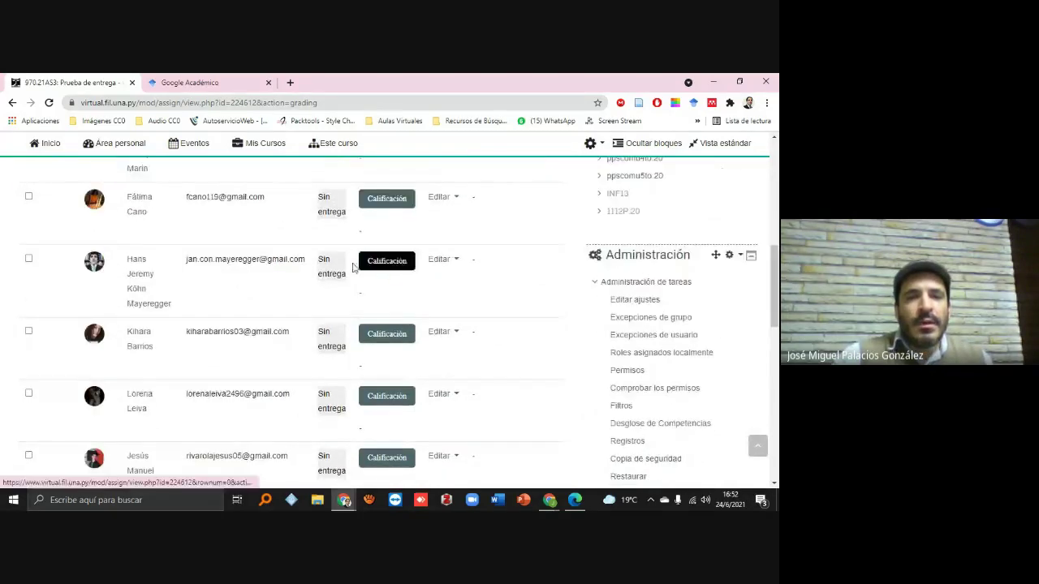
{"action": "scroll", "coordinate": [349, 245], "scroll_direction": "down", "scroll_amount": 1}
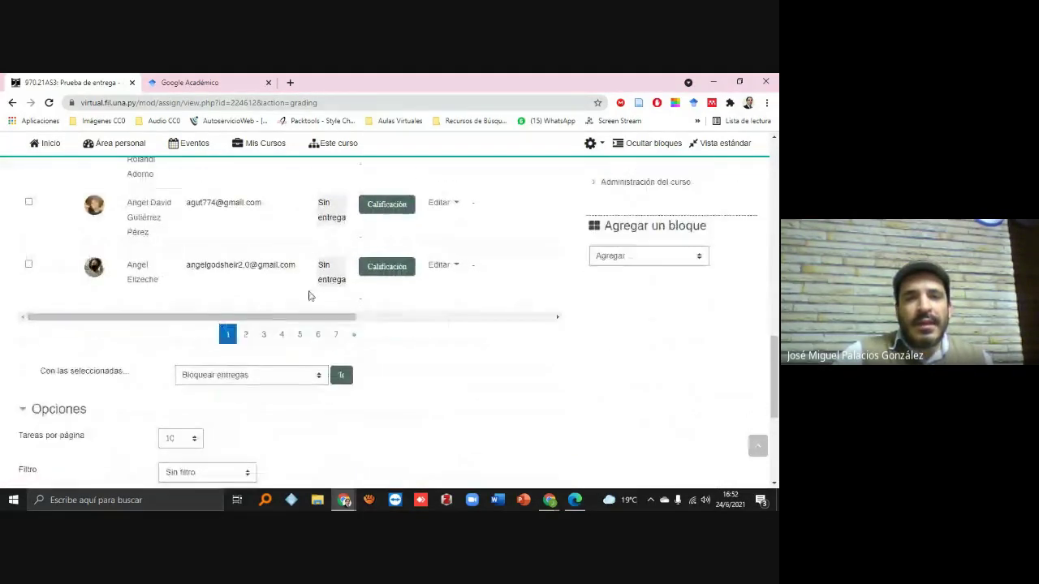
{"action": "left_click", "coordinate": [246, 335]}
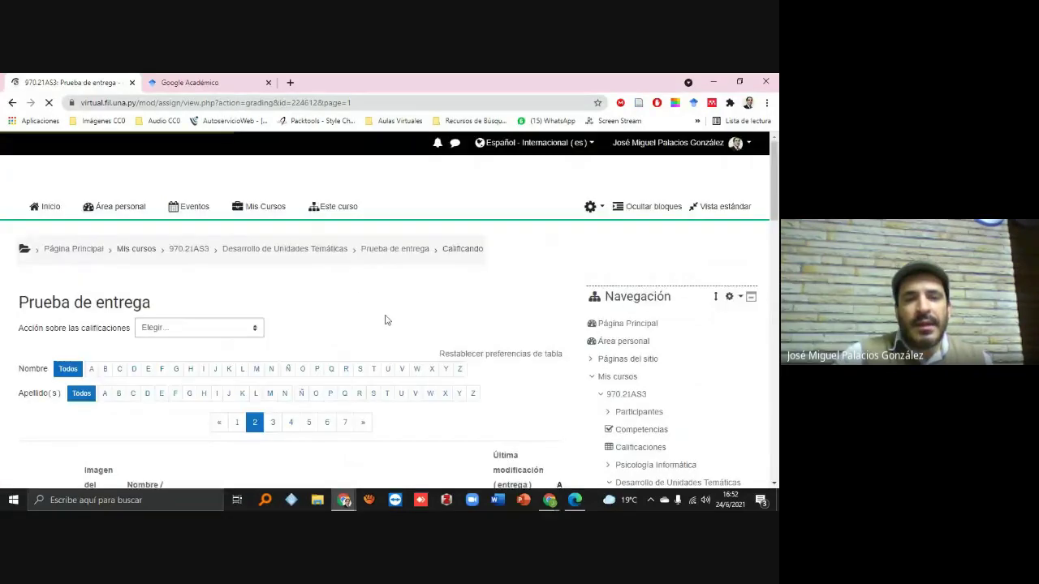
{"action": "scroll", "coordinate": [394, 318], "scroll_direction": "down", "scroll_amount": 8}
{"action": "scroll", "coordinate": [393, 318], "scroll_direction": "down", "scroll_amount": 5}
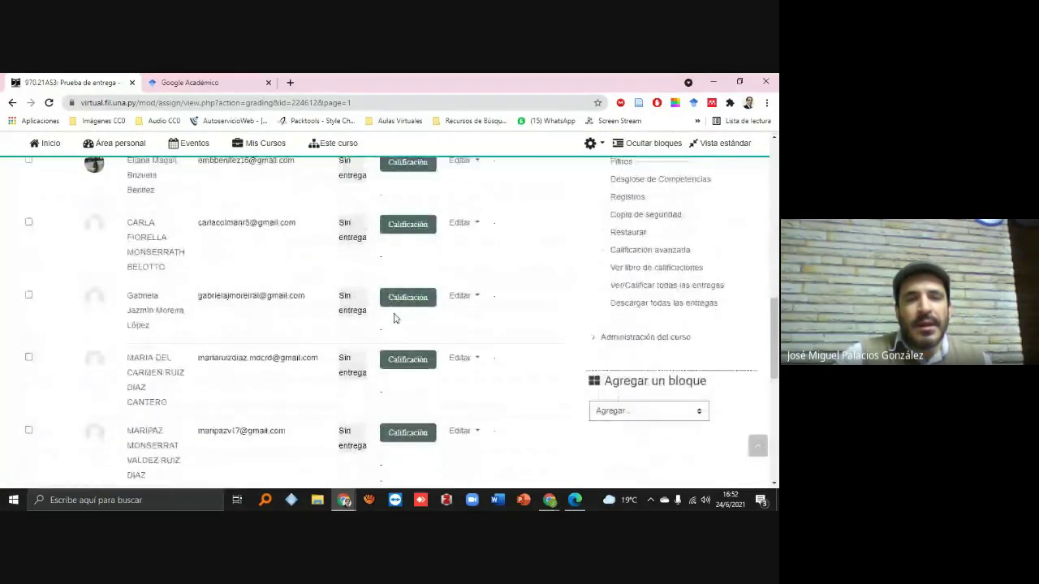
{"action": "left_click", "coordinate": [274, 300]}
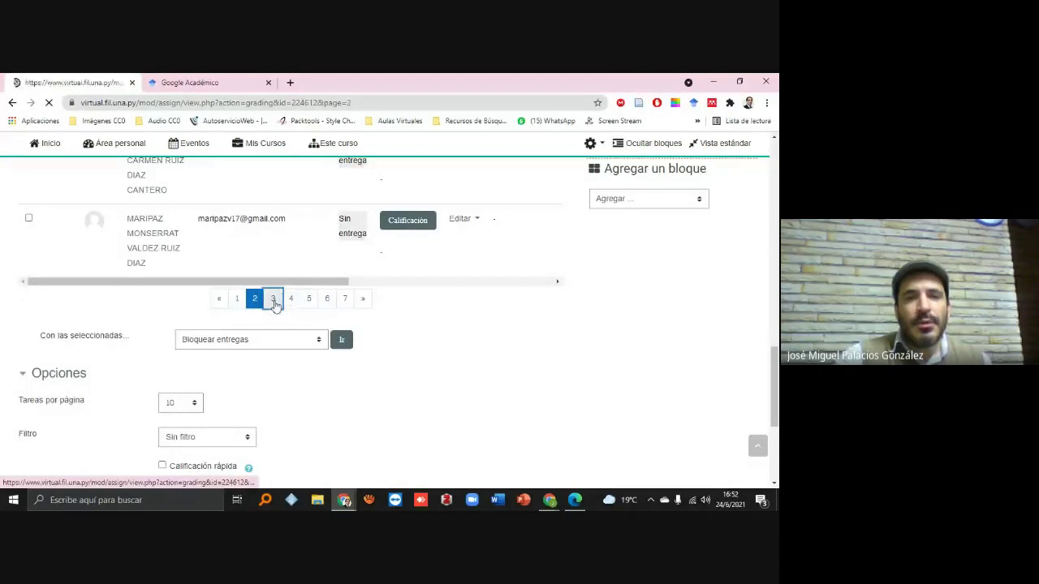
{"action": "scroll", "coordinate": [344, 295], "scroll_direction": "down", "scroll_amount": 6}
{"action": "scroll", "coordinate": [344, 296], "scroll_direction": "down", "scroll_amount": 10}
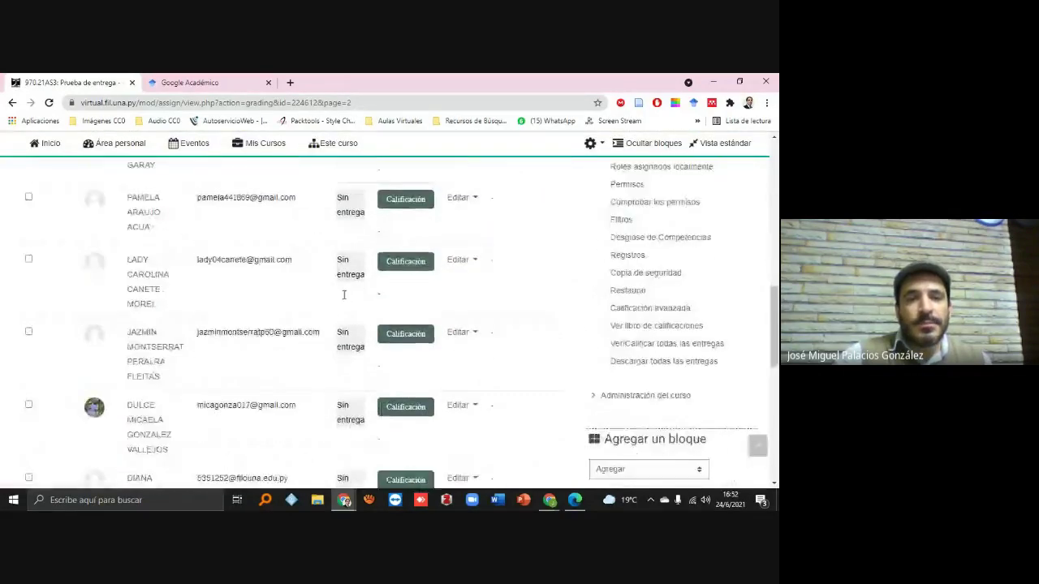
Browse the assignment's grading table through pages 4, 5 and 6 to find submissions sent for grading.
{"action": "left_click", "coordinate": [292, 346]}
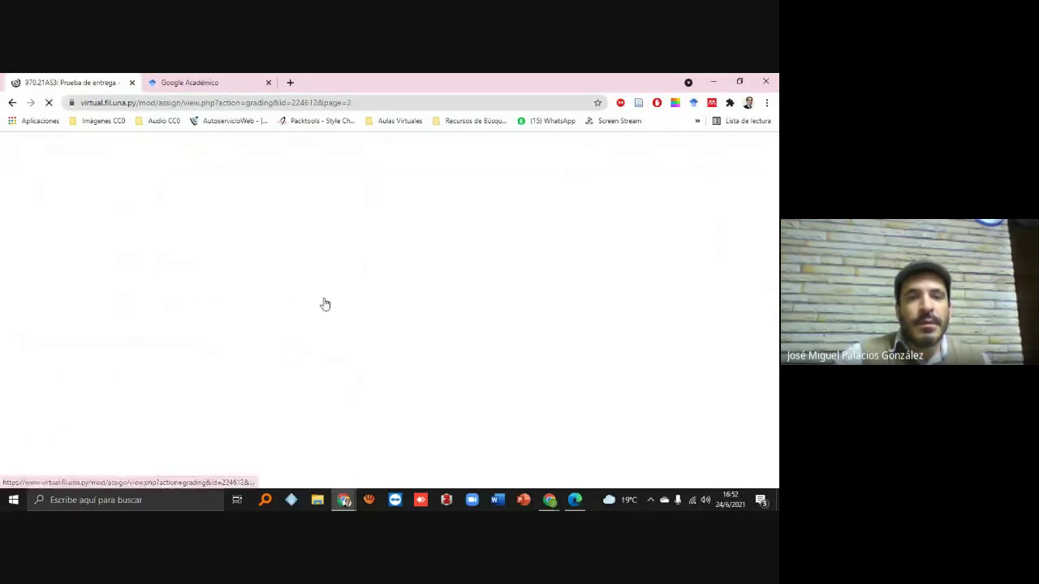
{"action": "scroll", "coordinate": [325, 300], "scroll_direction": "down", "scroll_amount": 10}
{"action": "scroll", "coordinate": [323, 290], "scroll_direction": "down", "scroll_amount": 4}
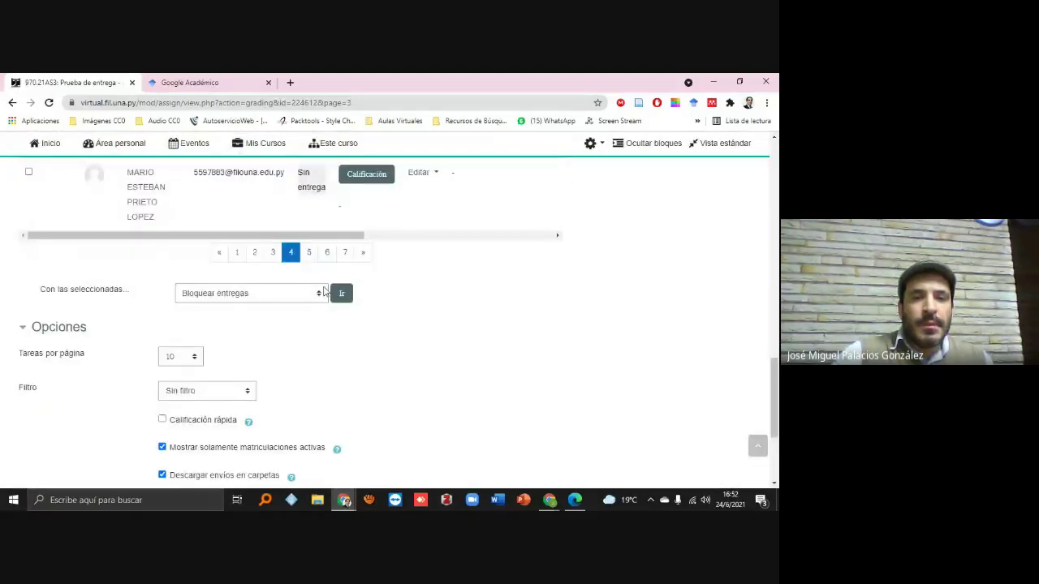
{"action": "scroll", "coordinate": [316, 325], "scroll_direction": "up", "scroll_amount": 3}
{"action": "left_click", "coordinate": [310, 371]}
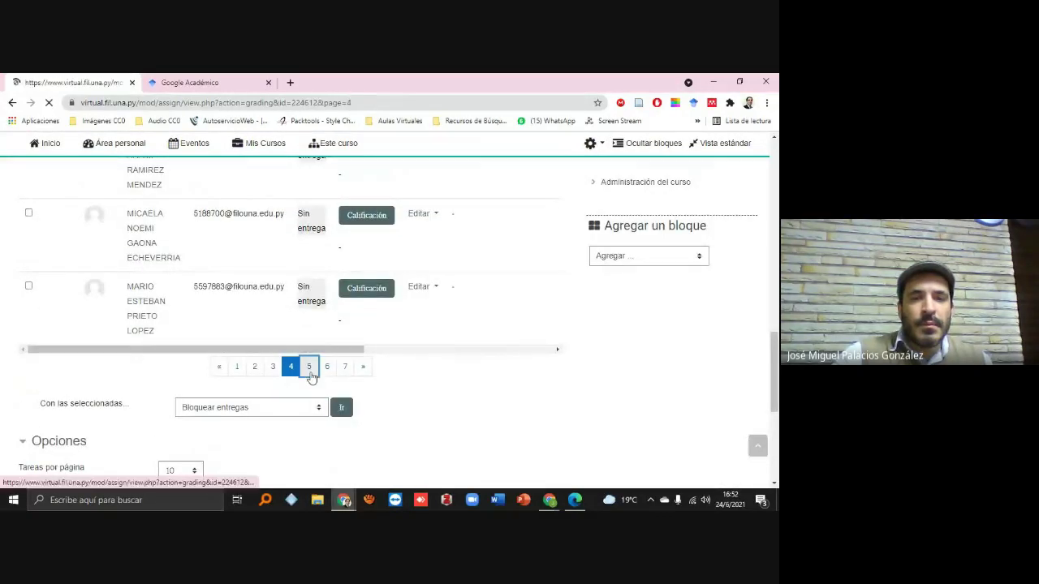
{"action": "scroll", "coordinate": [309, 363], "scroll_direction": "down", "scroll_amount": 4}
{"action": "scroll", "coordinate": [309, 362], "scroll_direction": "down", "scroll_amount": 5}
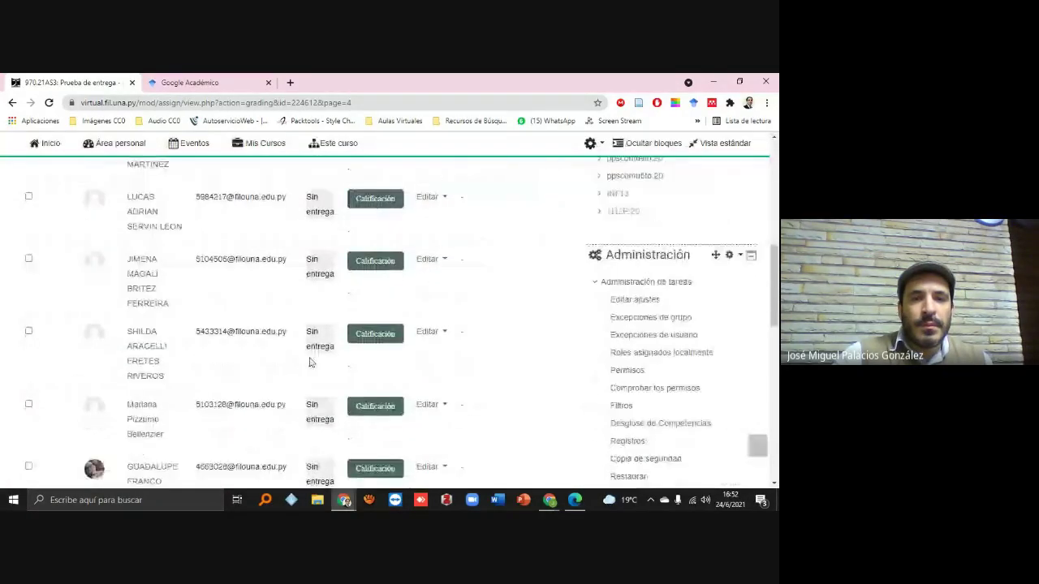
{"action": "left_click", "coordinate": [327, 231]}
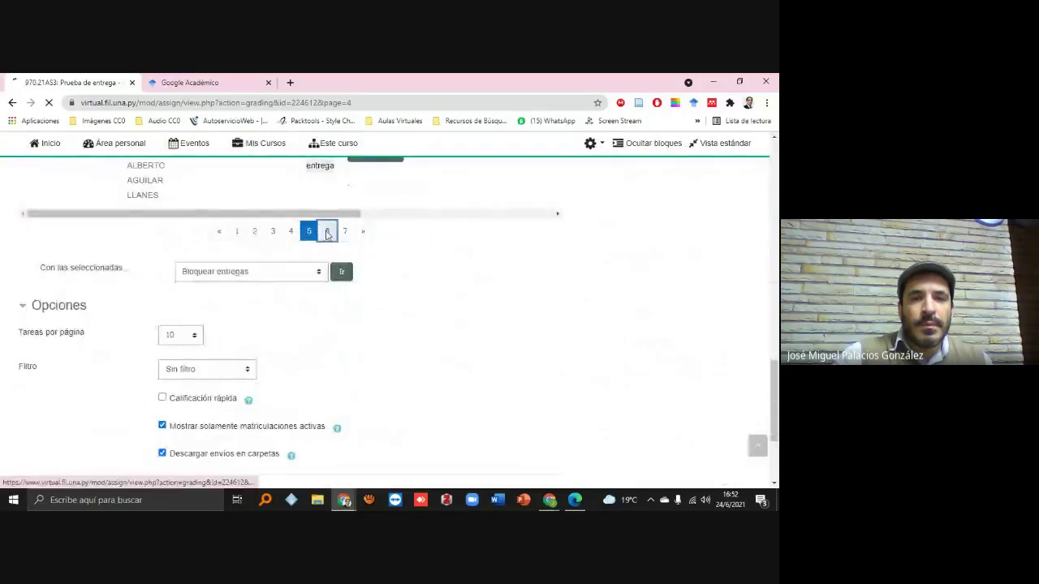
{"action": "scroll", "coordinate": [330, 249], "scroll_direction": "down", "scroll_amount": 4}
{"action": "scroll", "coordinate": [330, 248], "scroll_direction": "down", "scroll_amount": 4}
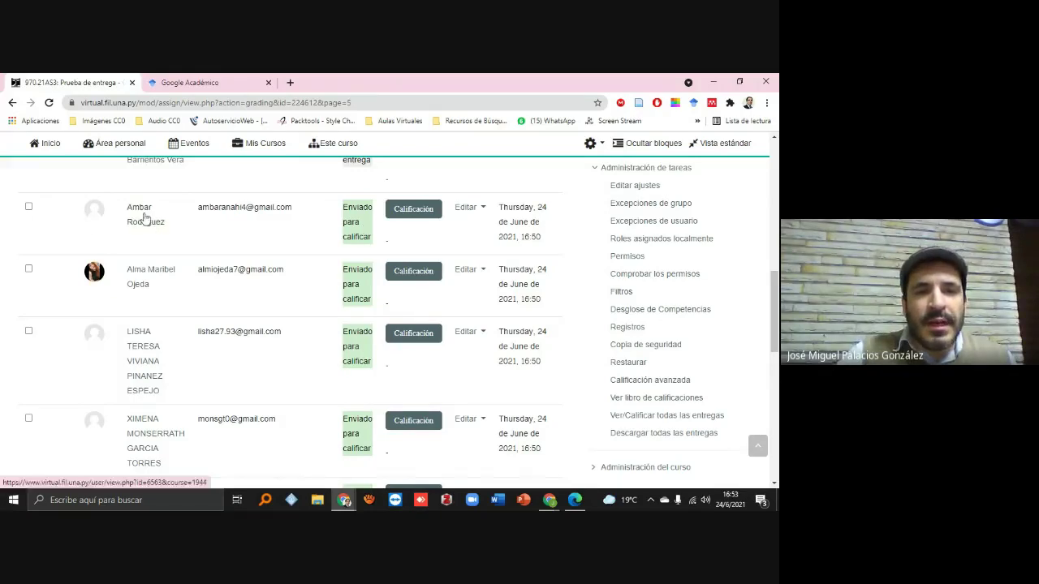
Open the grader for the first submitted work on page 6 and review the first page of its PDF.
{"action": "left_click", "coordinate": [413, 216]}
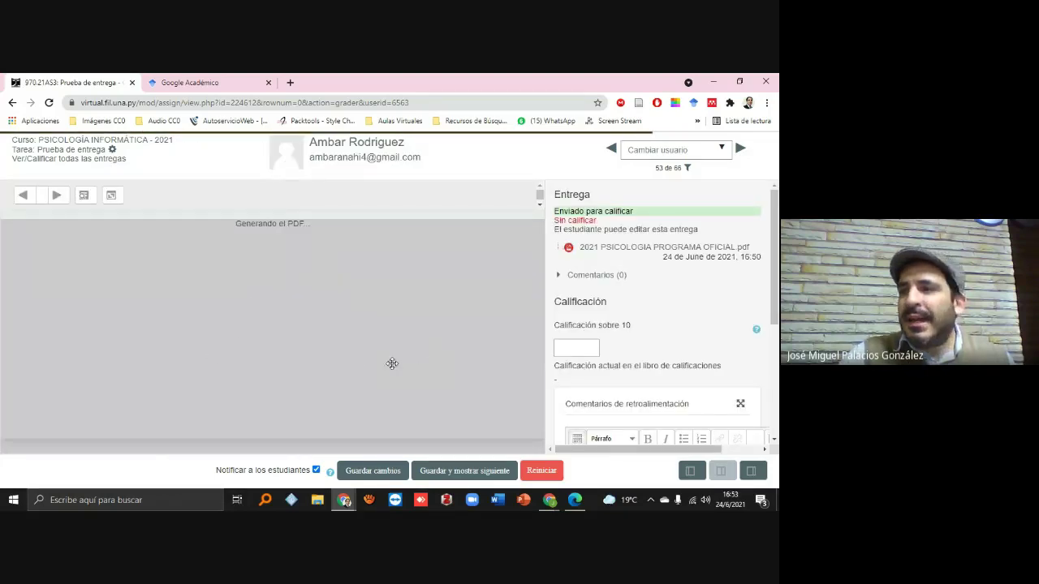
{"action": "scroll", "coordinate": [366, 317], "scroll_direction": "down", "scroll_amount": 10}
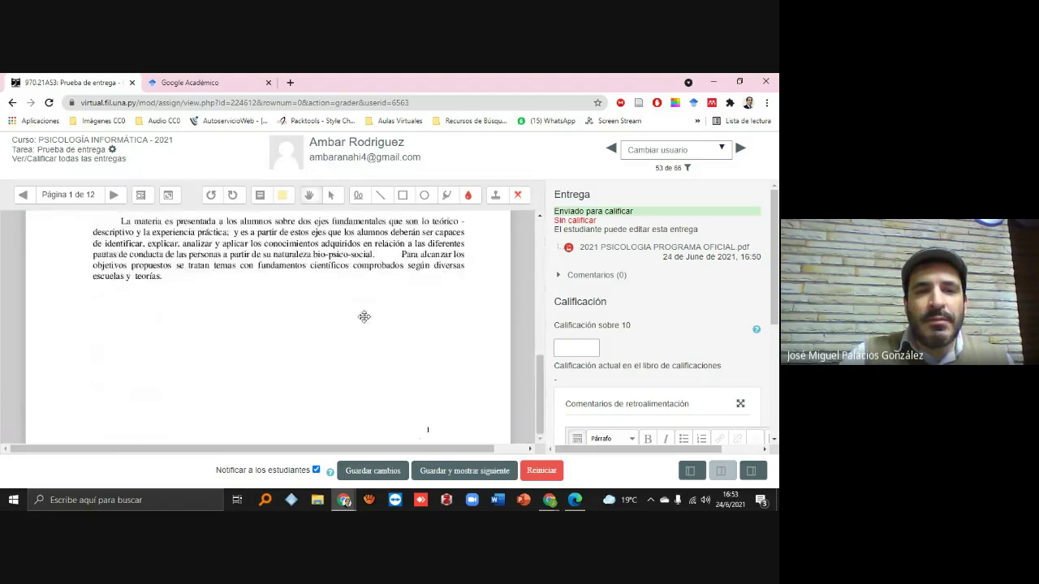
{"action": "scroll", "coordinate": [363, 316], "scroll_direction": "up", "scroll_amount": 10}
{"action": "scroll", "coordinate": [611, 289], "scroll_direction": "down", "scroll_amount": 3}
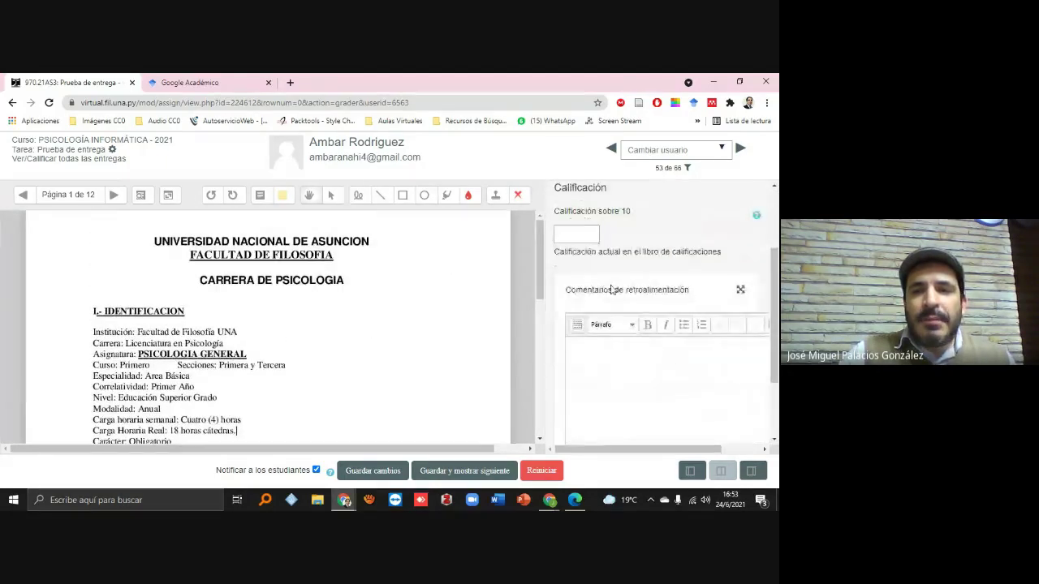
{"action": "scroll", "coordinate": [611, 289], "scroll_direction": "up", "scroll_amount": 2}
{"action": "scroll", "coordinate": [608, 294], "scroll_direction": "down", "scroll_amount": 1}
Grade this submission 10 with the feedback comment "Excelente entrega!", then save and show the next student.
{"action": "left_click", "coordinate": [596, 290]}
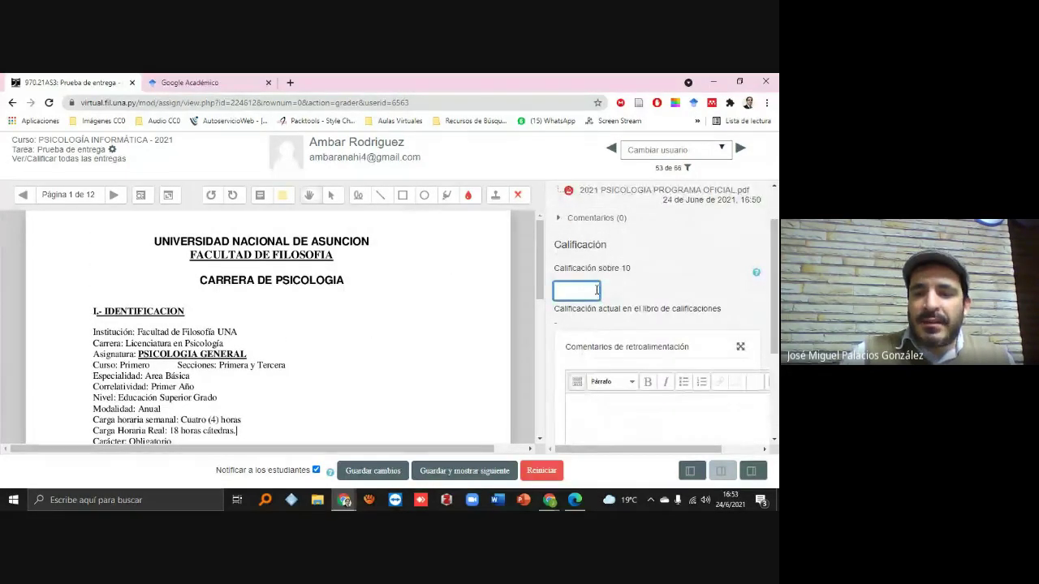
{"action": "type", "text": "10"}
{"action": "scroll", "coordinate": [597, 290], "scroll_direction": "down", "scroll_amount": 2}
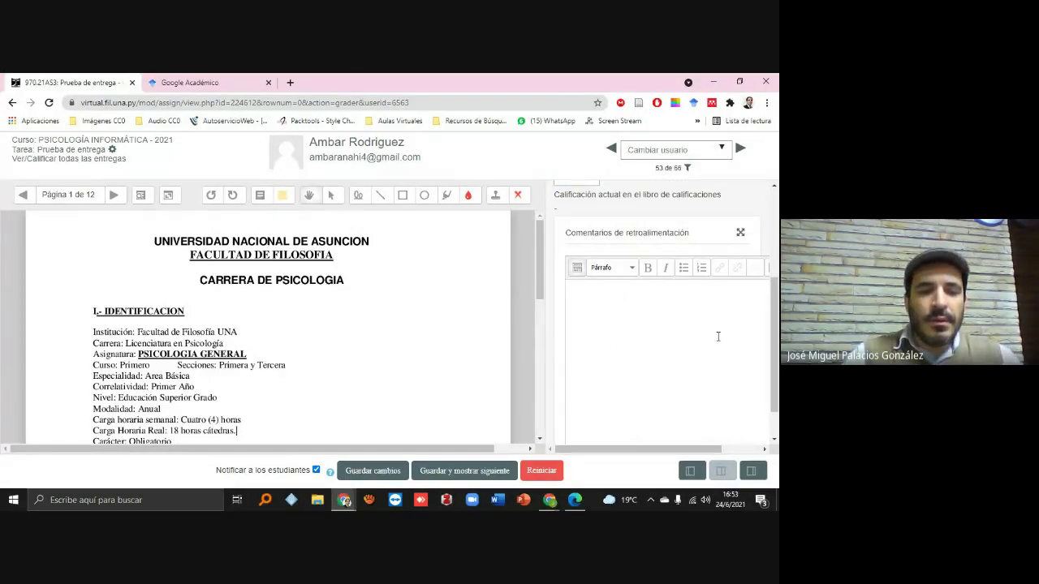
{"action": "type", "text": "Excelente entrega!"}
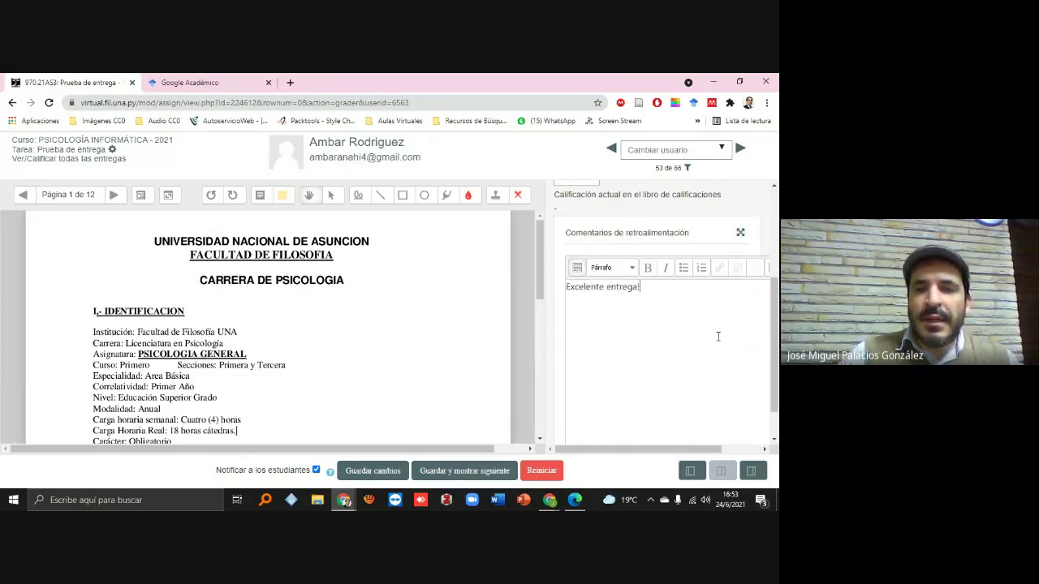
{"action": "scroll", "coordinate": [573, 406], "scroll_direction": "down", "scroll_amount": 1}
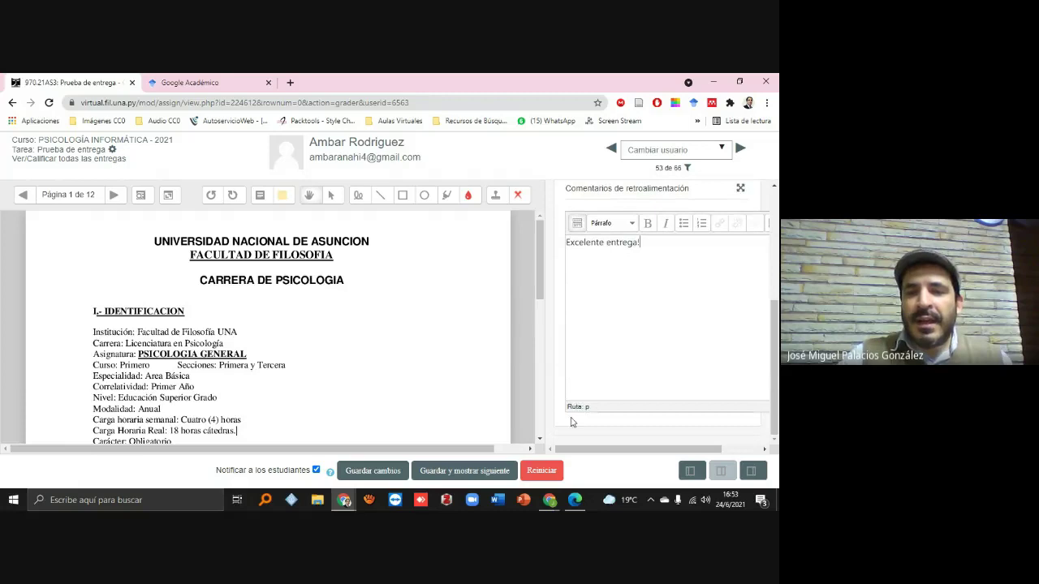
{"action": "left_click", "coordinate": [481, 474]}
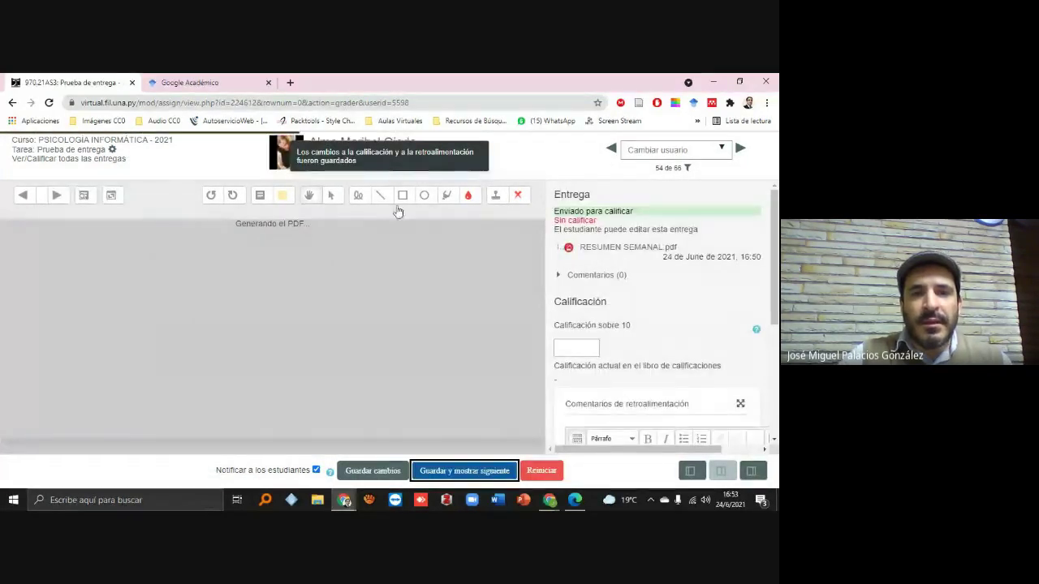
Review RESUMEN SEMANAL.pdf, grade it 10 with the feedback "Excelente!", then save and show the next student.
{"action": "scroll", "coordinate": [388, 341], "scroll_direction": "down", "scroll_amount": 4}
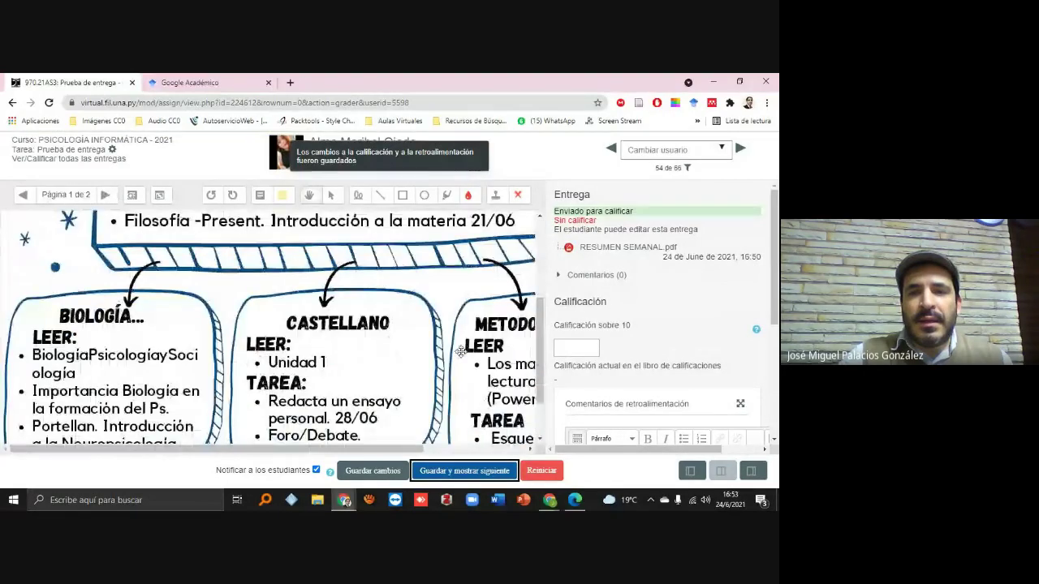
{"action": "left_click", "coordinate": [565, 348]}
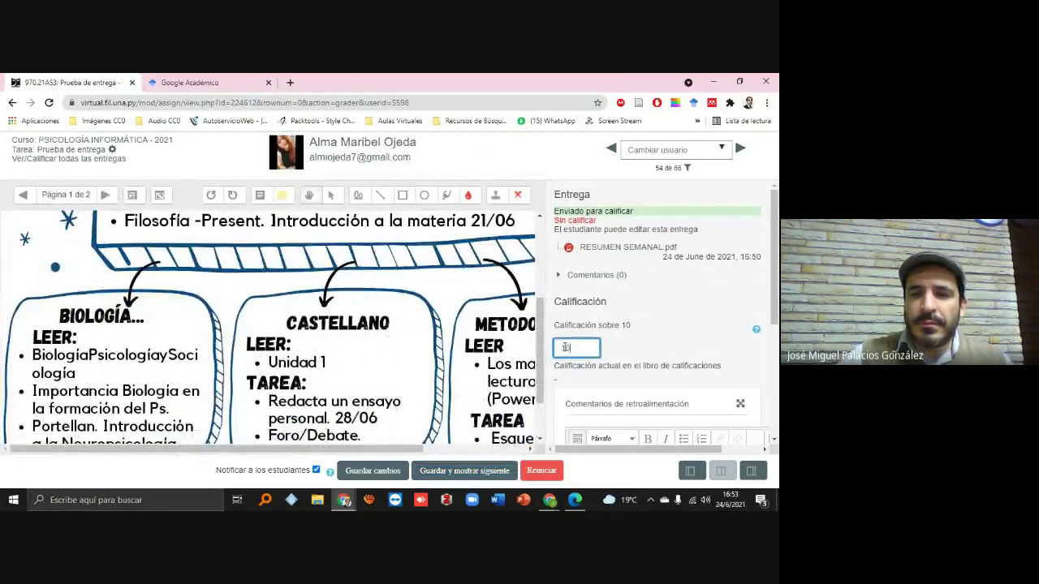
{"action": "scroll", "coordinate": [605, 324], "scroll_direction": "down", "scroll_amount": 3}
{"action": "left_click", "coordinate": [605, 325]}
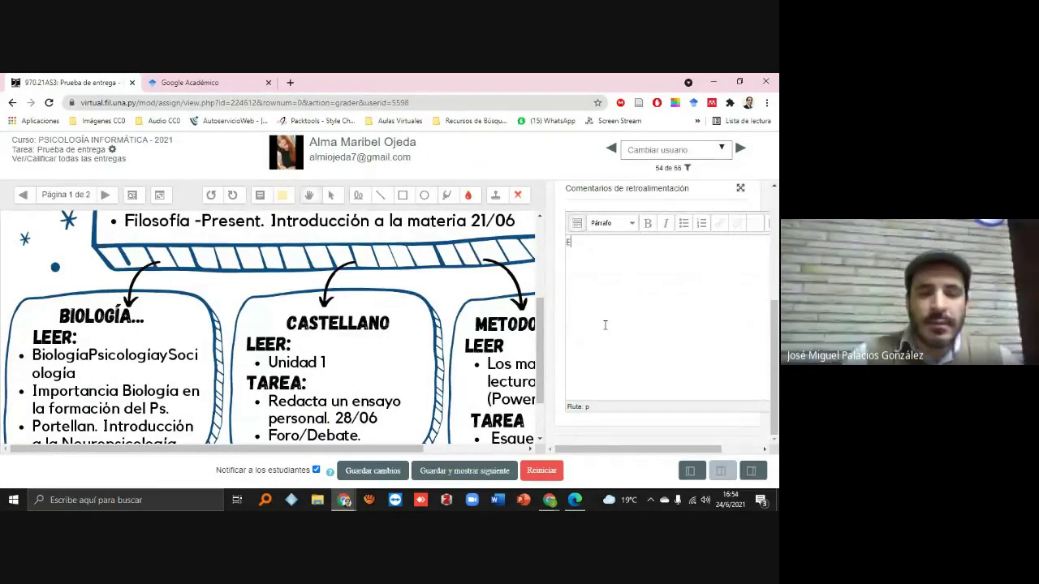
{"action": "type", "text": "Excelente!"}
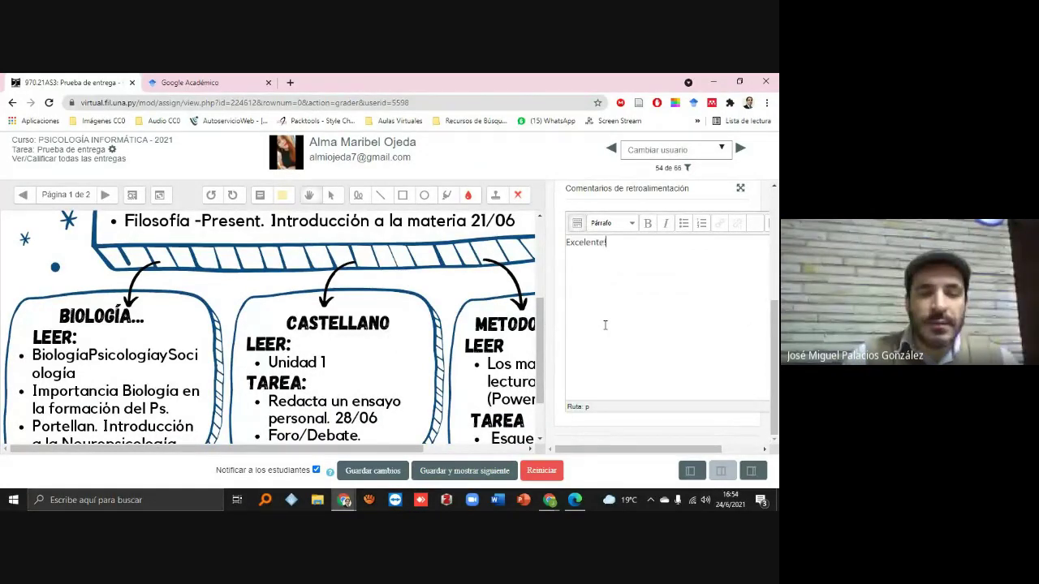
{"action": "left_click", "coordinate": [496, 471]}
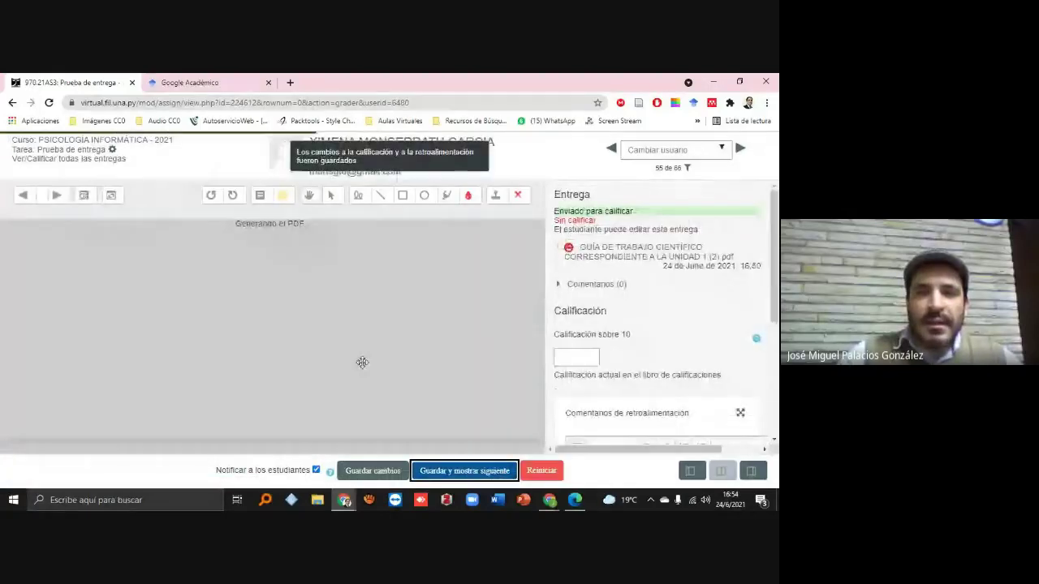
Grade the GUÍA DE TRABAJO CIENTÍFICO and Estrategias de Aprendizaje submissions 10 each, saving and advancing to the next student after each.
{"action": "left_click", "coordinate": [576, 357]}
{"action": "type", "text": "10"}
{"action": "left_click", "coordinate": [478, 471]}
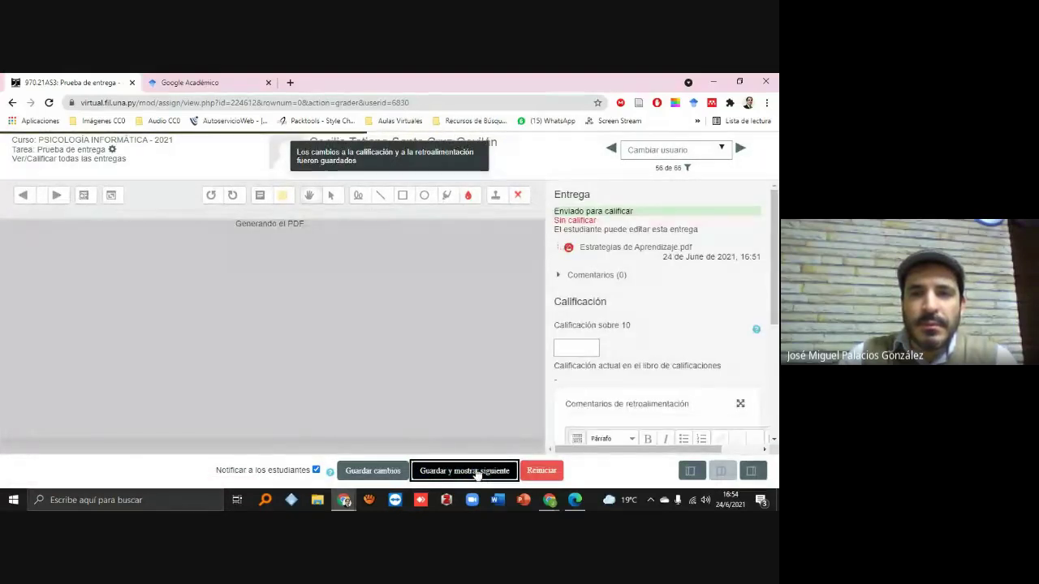
{"action": "left_click", "coordinate": [585, 351]}
{"action": "type", "text": "10"}
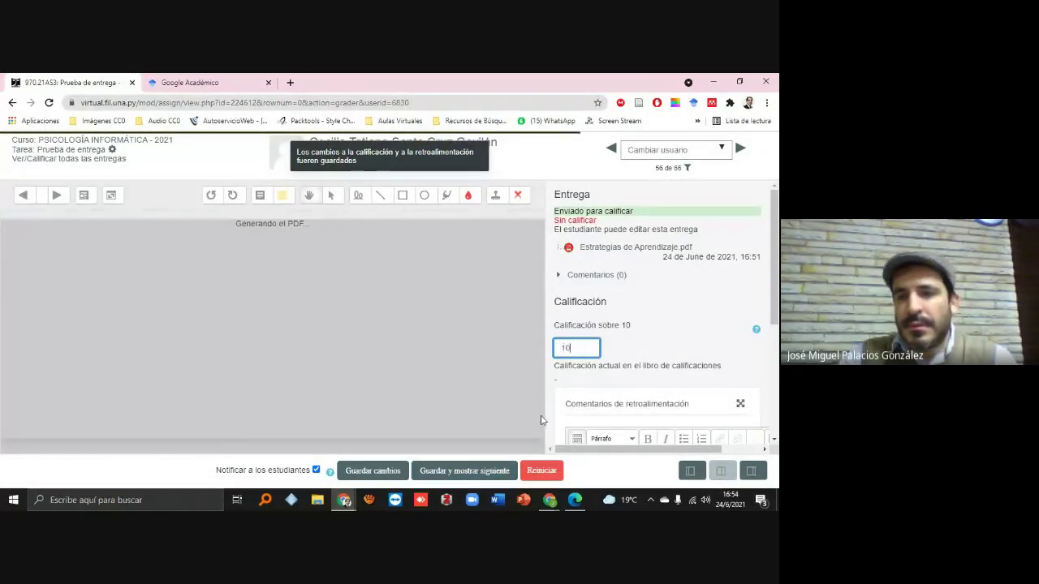
{"action": "left_click", "coordinate": [485, 471]}
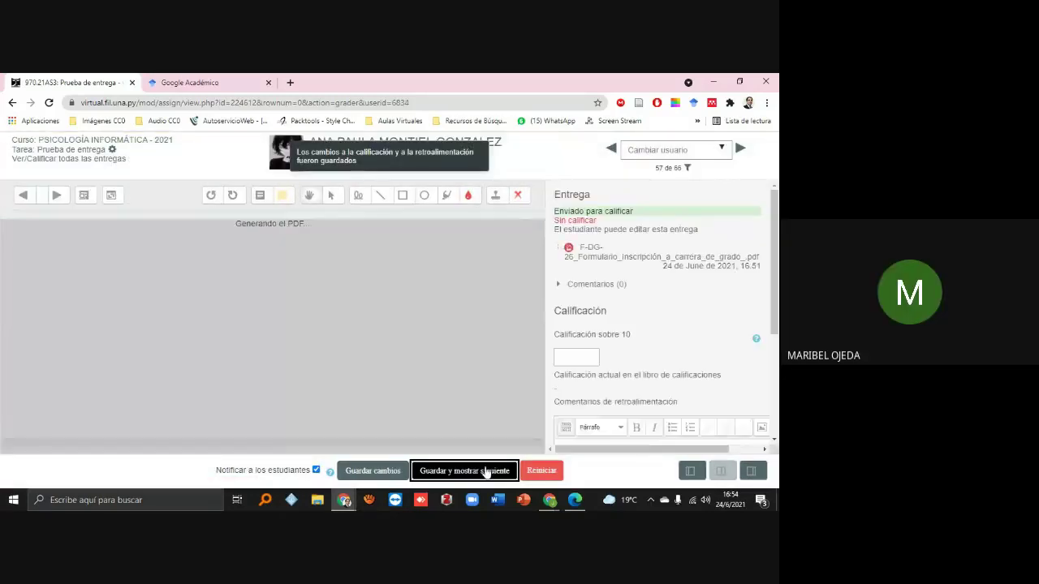
Grade the F-DG-26 enrolment form and TÉCNICAS DE ESTUDIO submissions 10 each, using save and show next after each.
{"action": "left_click", "coordinate": [585, 358]}
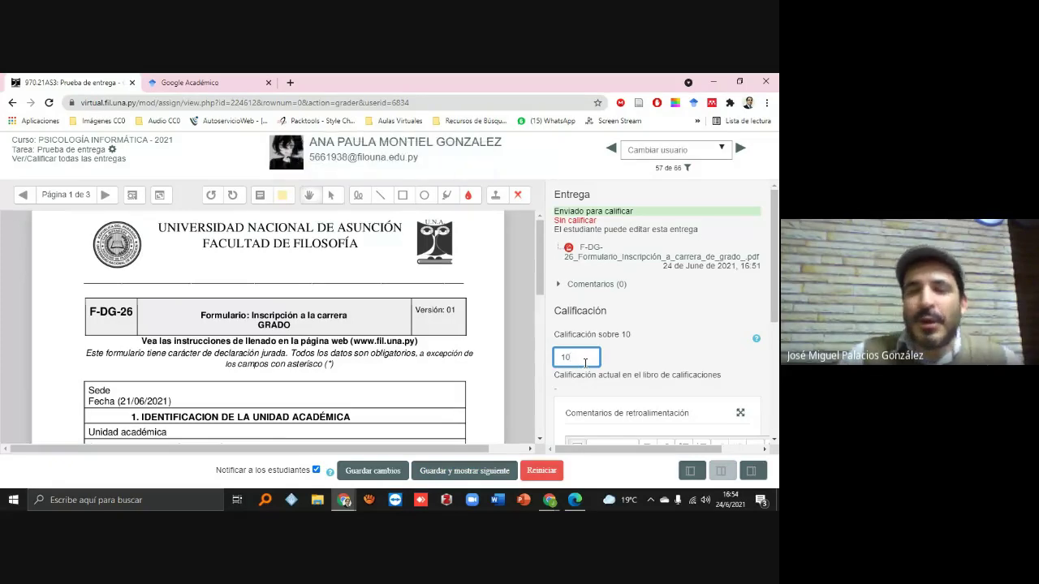
{"action": "left_click", "coordinate": [488, 474]}
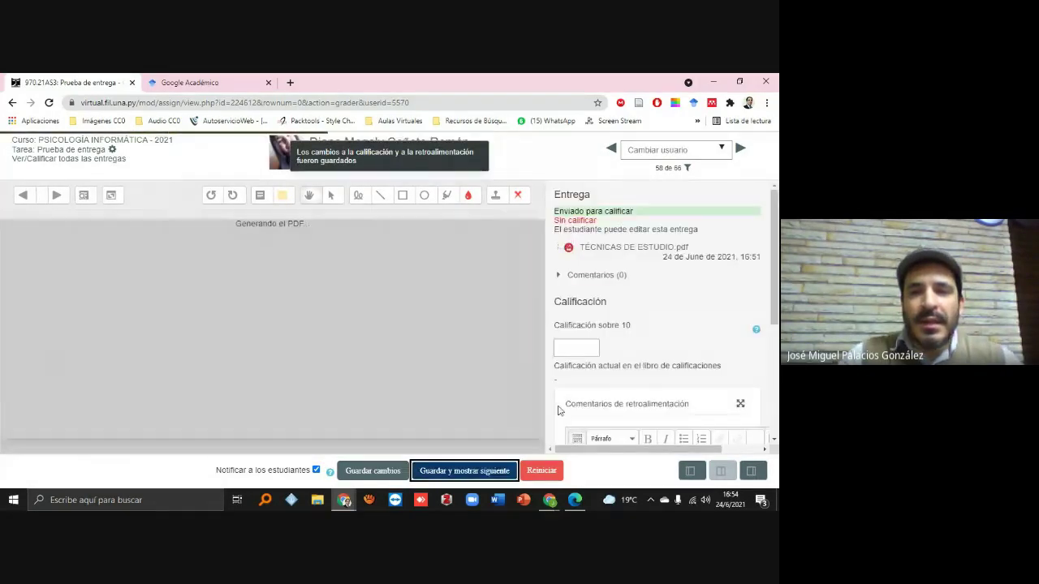
{"action": "left_click", "coordinate": [584, 353]}
{"action": "type", "text": "10"}
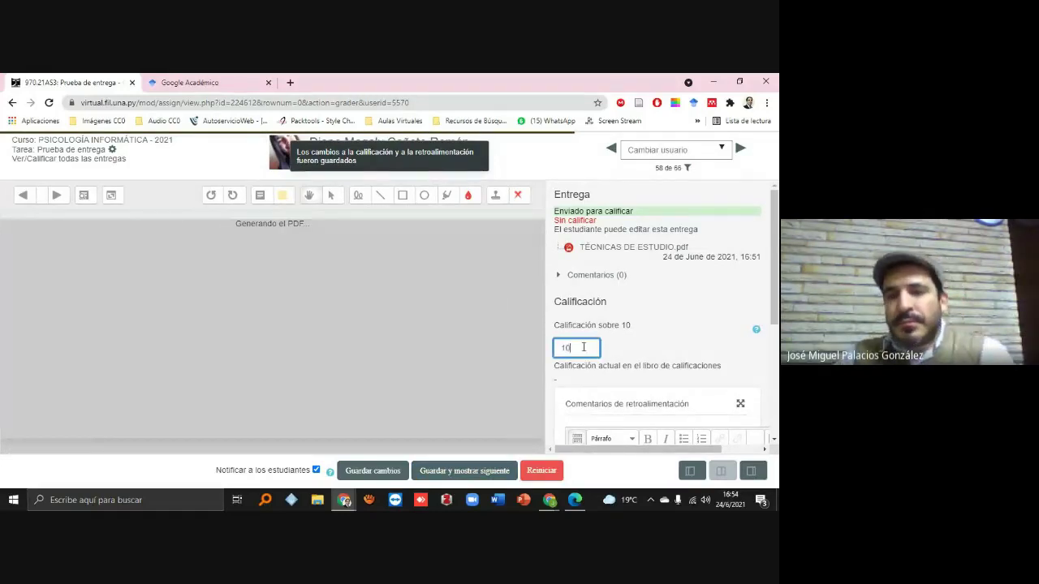
{"action": "left_click", "coordinate": [439, 467]}
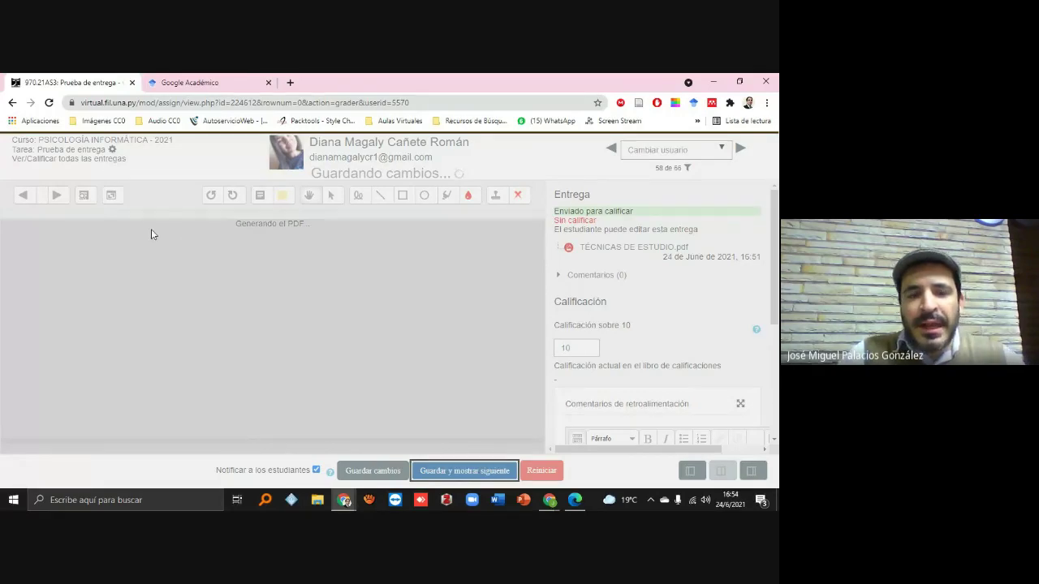
Reload the grading page and return to the list of all submissions.
{"action": "key", "text": "F5"}
{"action": "left_click", "coordinate": [438, 176]}
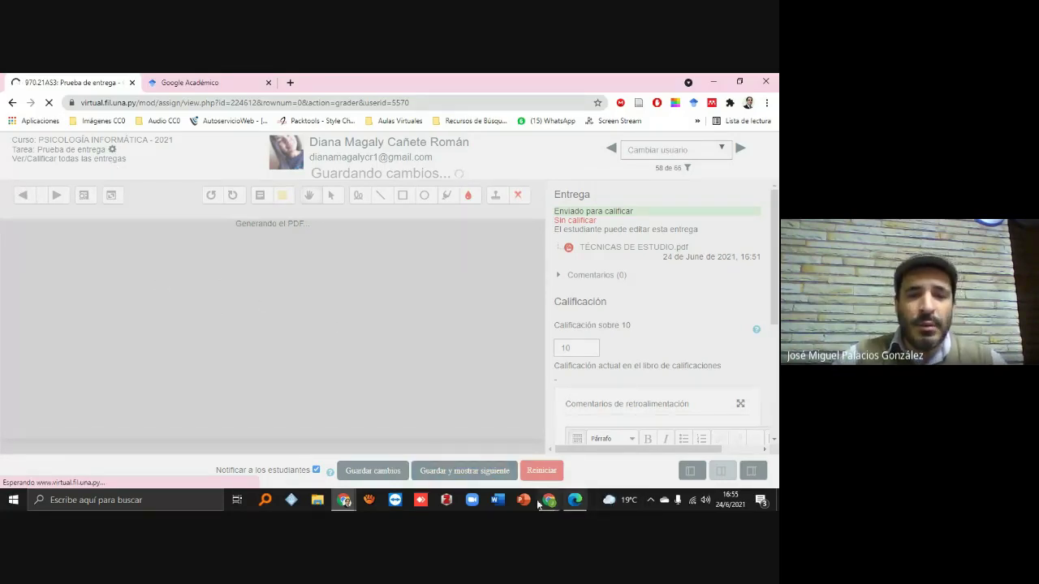
{"action": "mouse_move", "coordinate": [344, 501]}
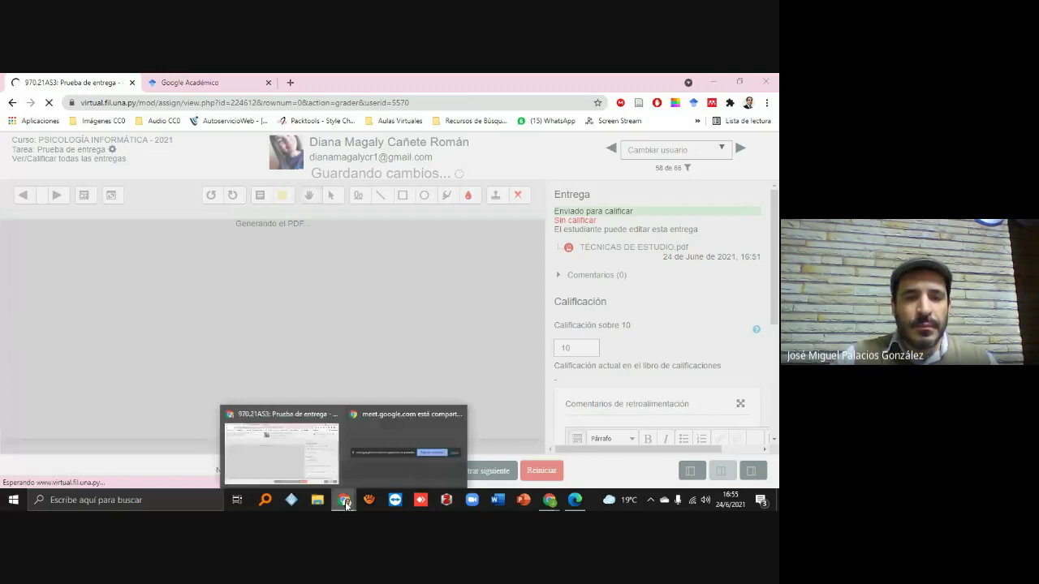
{"action": "left_click", "coordinate": [378, 458]}
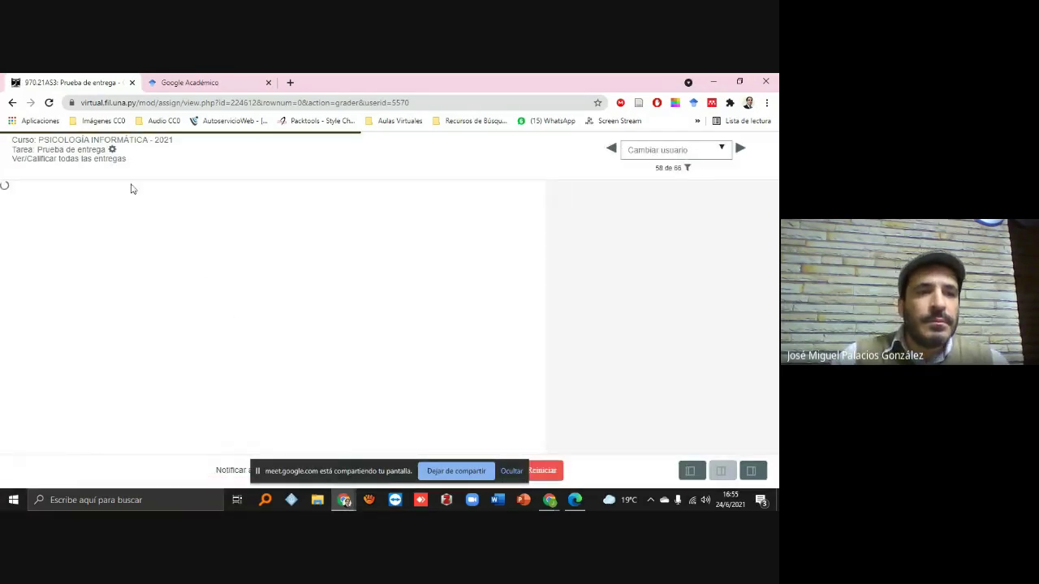
{"action": "left_click", "coordinate": [95, 159]}
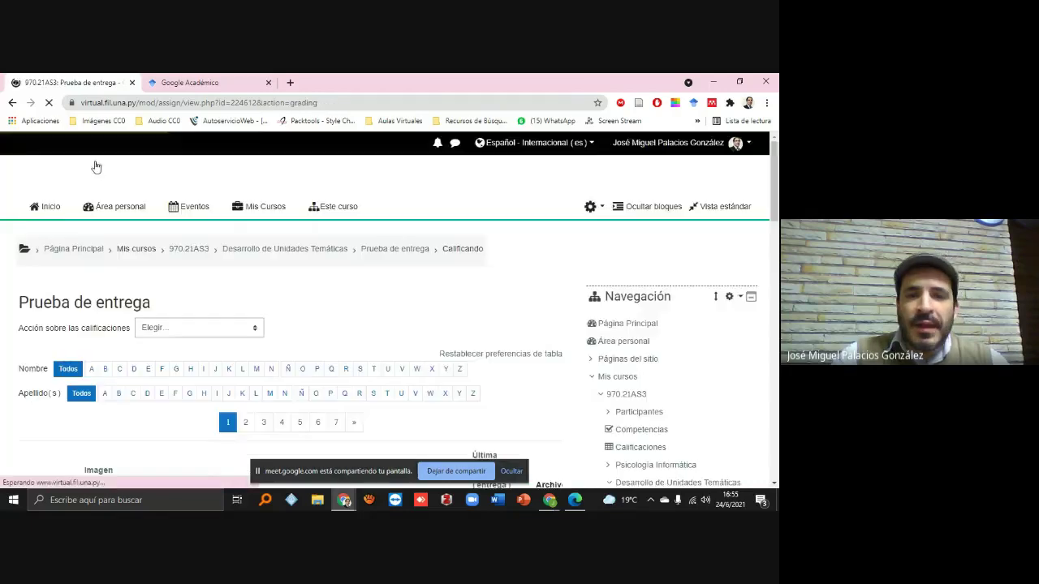
Open page 7 of the grading table and look over the submissions sent for grading there.
{"action": "scroll", "coordinate": [317, 303], "scroll_direction": "down", "scroll_amount": 6}
{"action": "scroll", "coordinate": [351, 298], "scroll_direction": "down", "scroll_amount": 10}
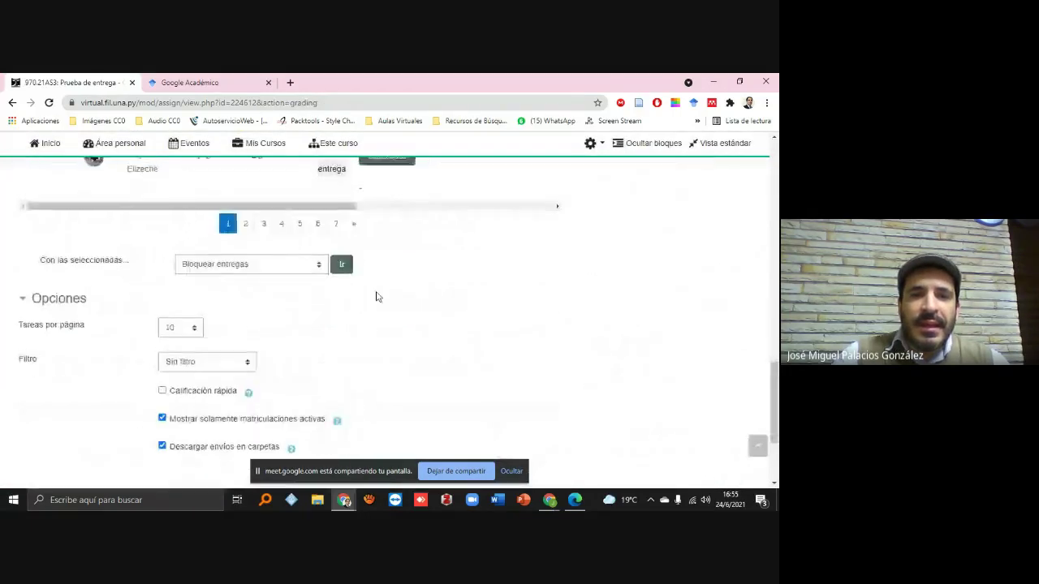
{"action": "scroll", "coordinate": [375, 297], "scroll_direction": "up", "scroll_amount": 1}
{"action": "left_click", "coordinate": [335, 279]}
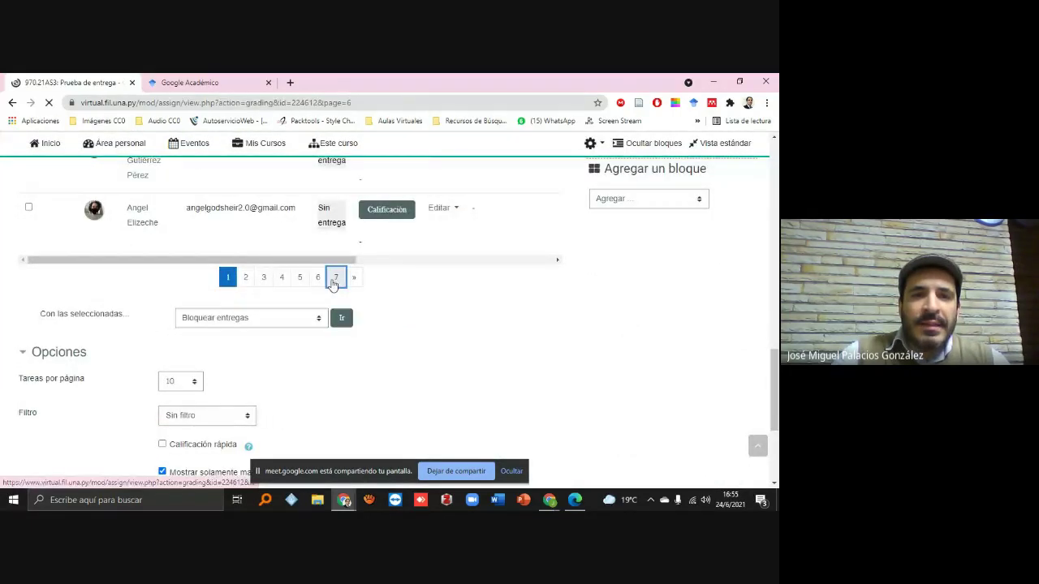
{"action": "scroll", "coordinate": [355, 286], "scroll_direction": "down", "scroll_amount": 8}
{"action": "scroll", "coordinate": [355, 286], "scroll_direction": "down", "scroll_amount": 5}
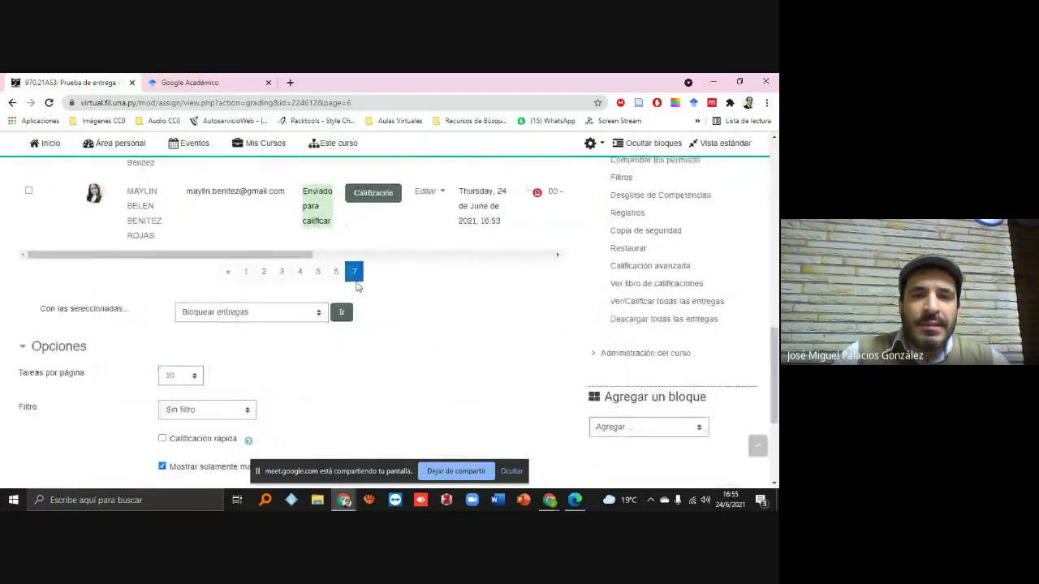
{"action": "scroll", "coordinate": [355, 286], "scroll_direction": "up", "scroll_amount": 1}
{"action": "scroll", "coordinate": [355, 286], "scroll_direction": "up", "scroll_amount": 3}
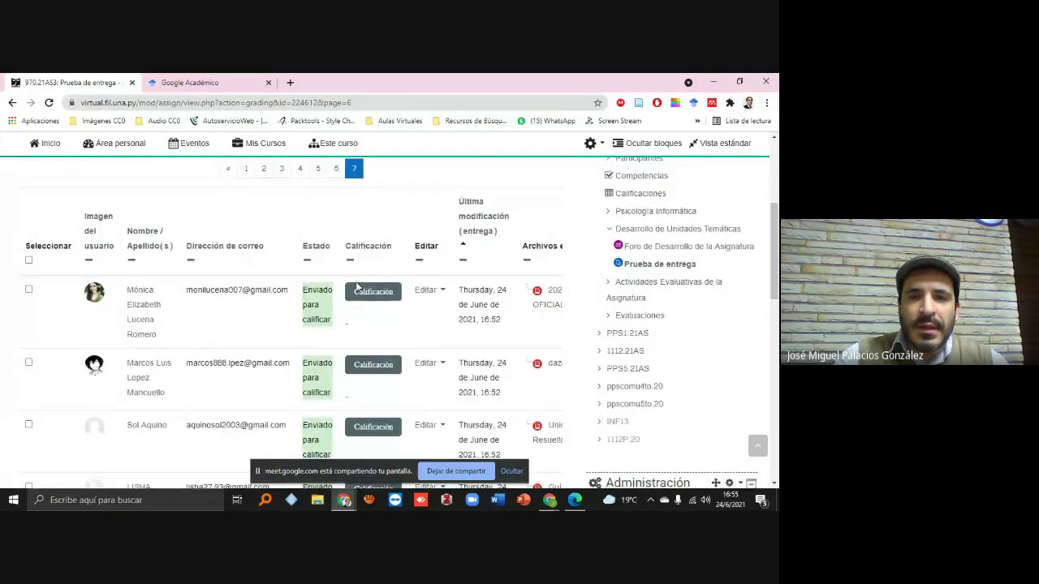
{"action": "scroll", "coordinate": [357, 286], "scroll_direction": "down", "scroll_amount": 3}
{"action": "scroll", "coordinate": [357, 287], "scroll_direction": "up", "scroll_amount": 1}
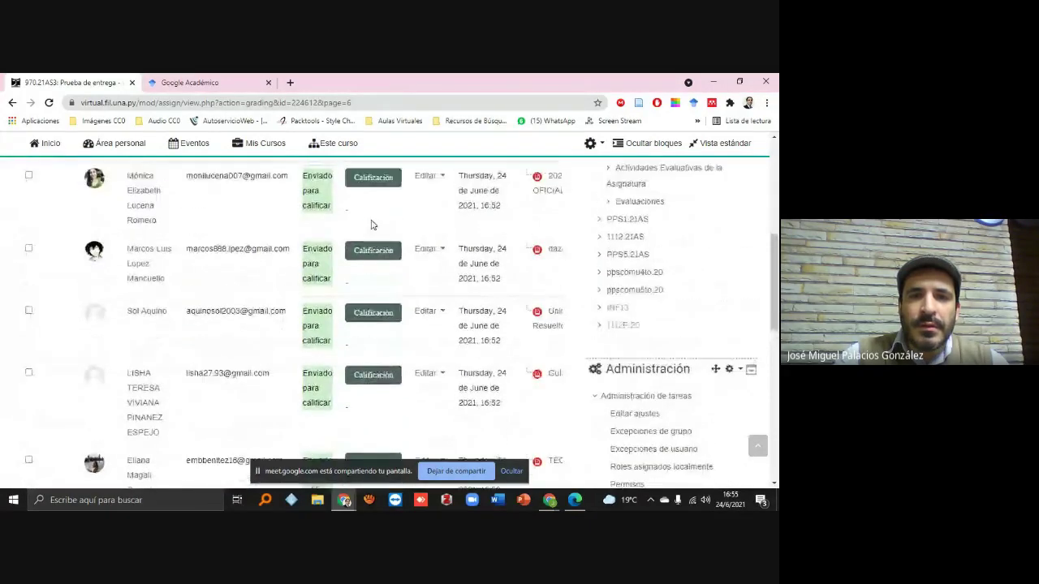
Switch to page 6 of the grading table and look over its first submissions.
{"action": "scroll", "coordinate": [371, 223], "scroll_direction": "up", "scroll_amount": 1}
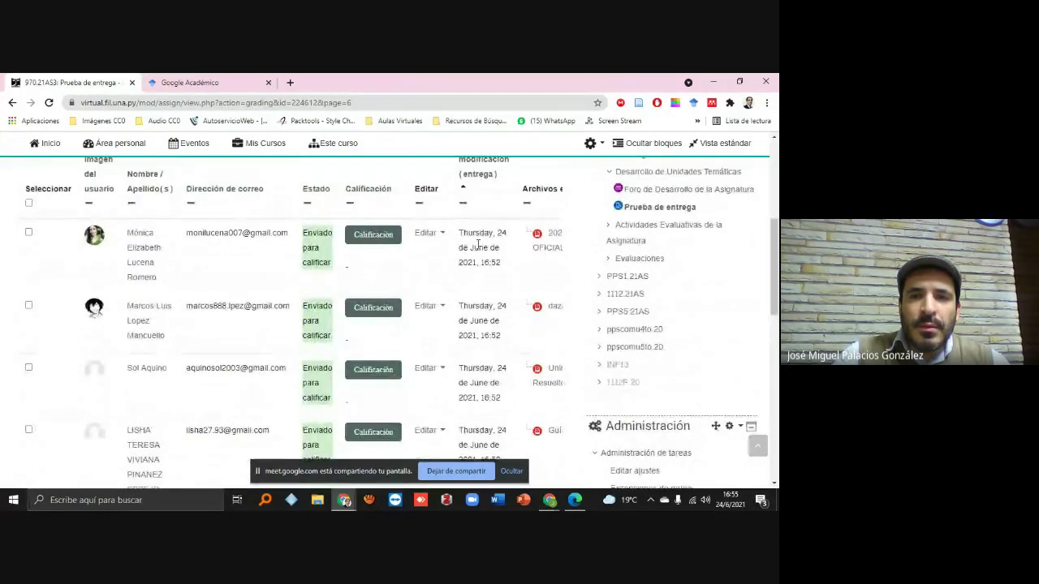
{"action": "scroll", "coordinate": [384, 243], "scroll_direction": "down", "scroll_amount": 5}
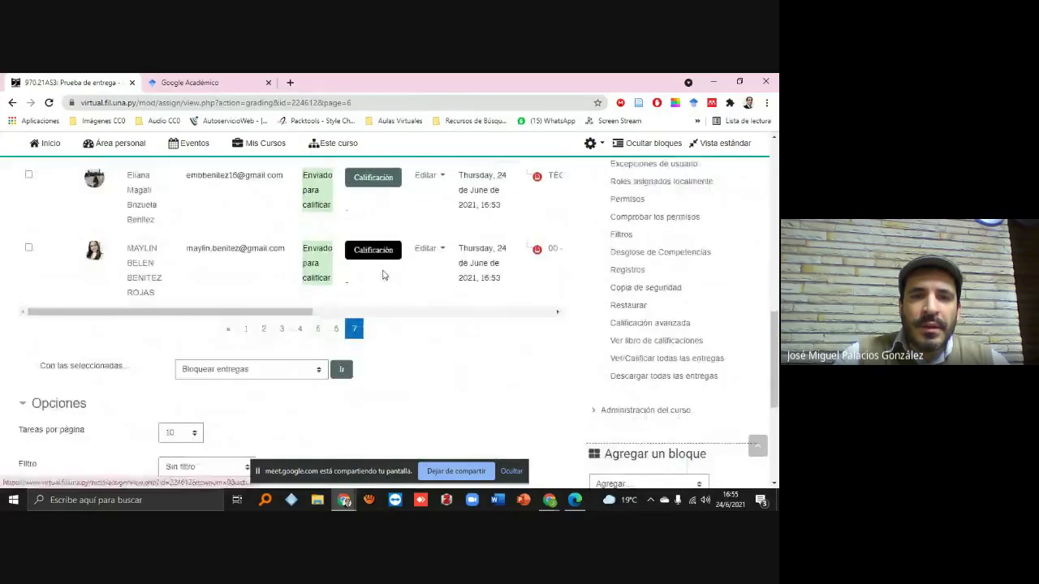
{"action": "left_click", "coordinate": [335, 329]}
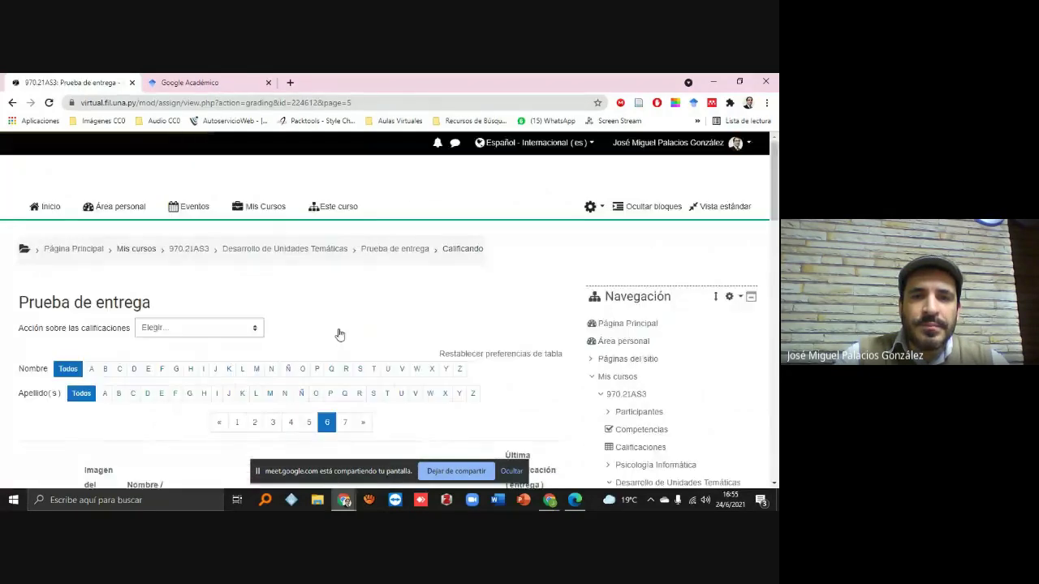
{"action": "scroll", "coordinate": [341, 332], "scroll_direction": "down", "scroll_amount": 5}
{"action": "scroll", "coordinate": [341, 331], "scroll_direction": "down", "scroll_amount": 2}
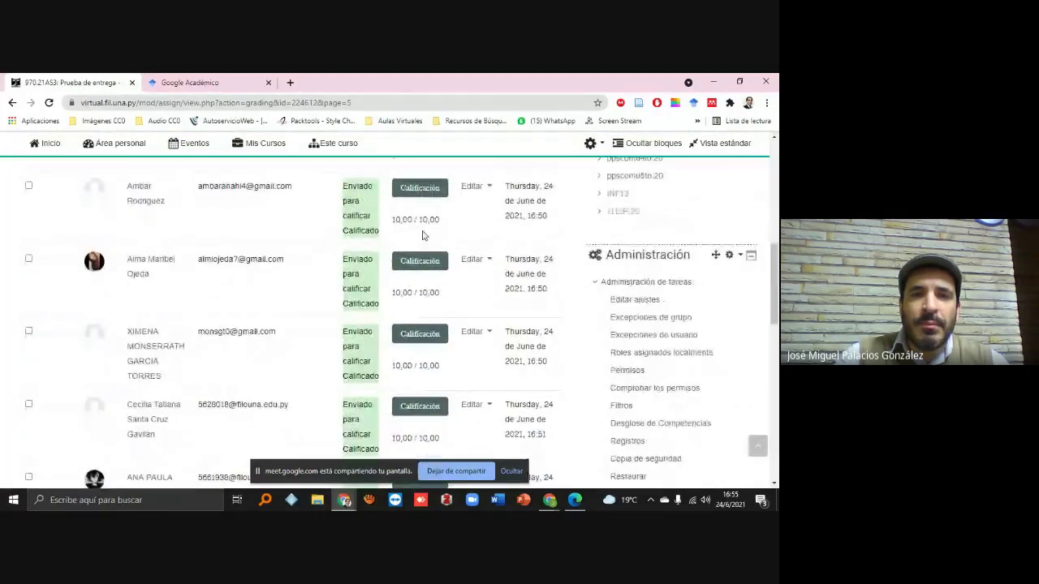
{"action": "scroll", "coordinate": [401, 222], "scroll_direction": "up", "scroll_amount": 1}
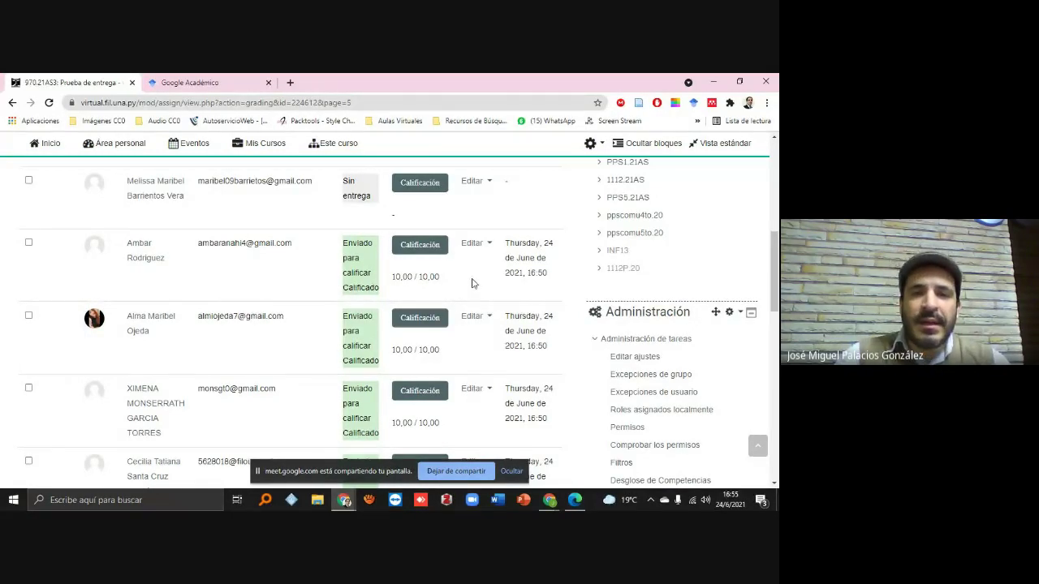
Highlight the first score on page 6 and check the grading status of the remaining rows.
{"action": "left_click_drag", "start_coordinate": [445, 281], "coordinate": [430, 309]}
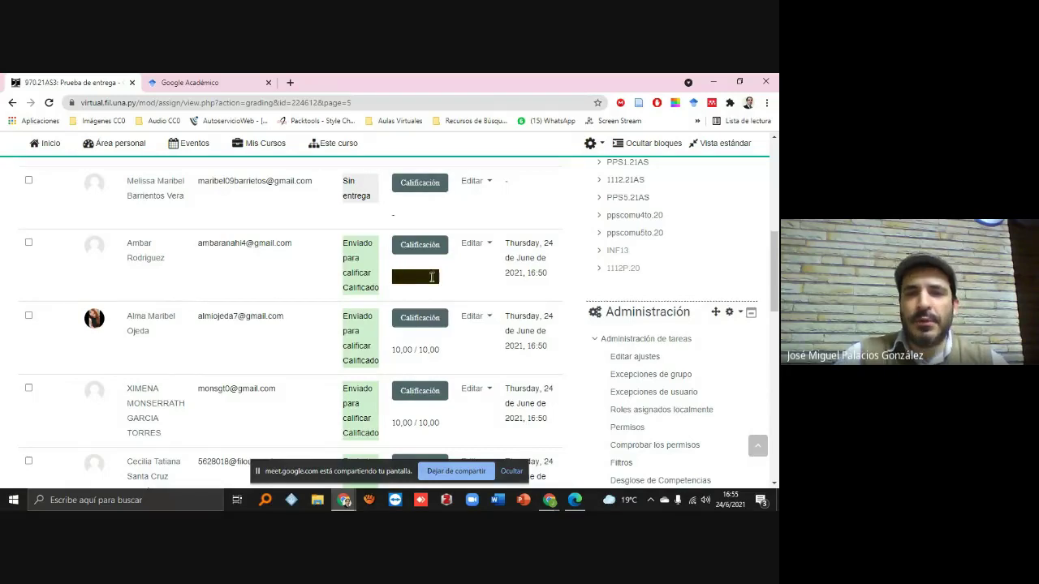
{"action": "left_click", "coordinate": [431, 276]}
{"action": "scroll", "coordinate": [422, 309], "scroll_direction": "down", "scroll_amount": 3}
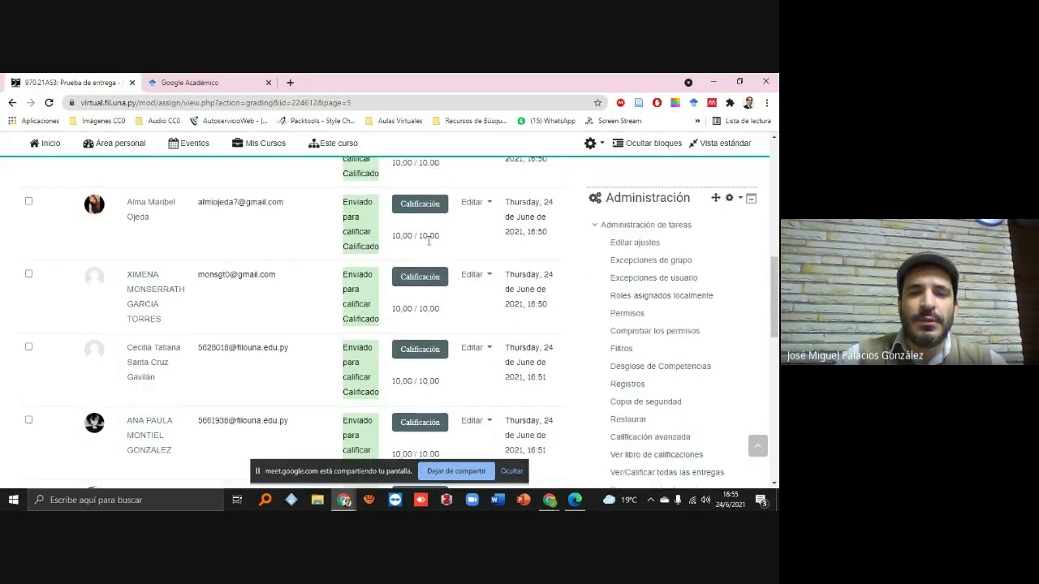
{"action": "scroll", "coordinate": [428, 239], "scroll_direction": "down", "scroll_amount": 8}
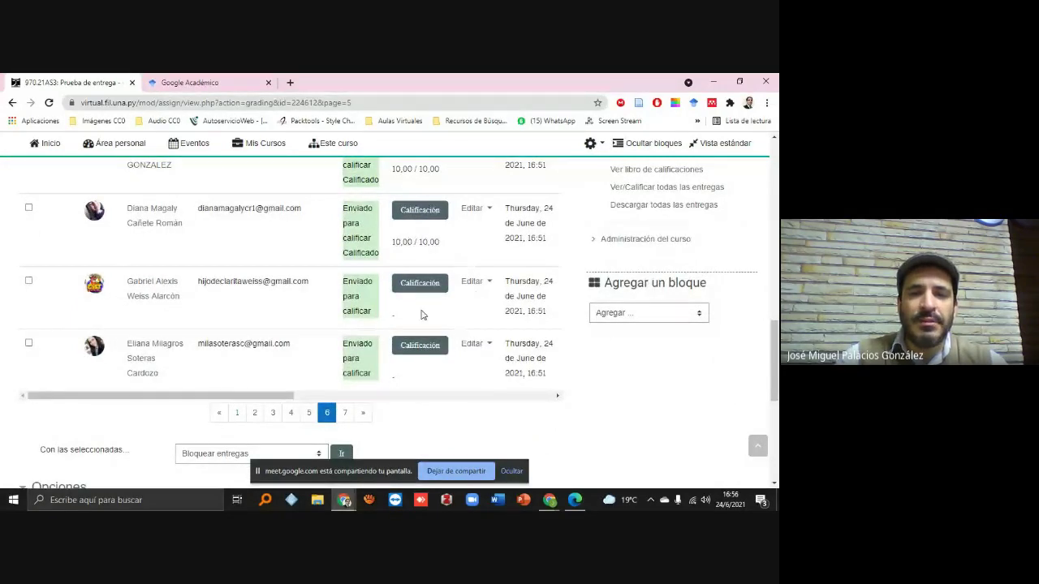
{"action": "scroll", "coordinate": [421, 315], "scroll_direction": "down", "scroll_amount": 3}
{"action": "scroll", "coordinate": [420, 313], "scroll_direction": "up", "scroll_amount": 20}
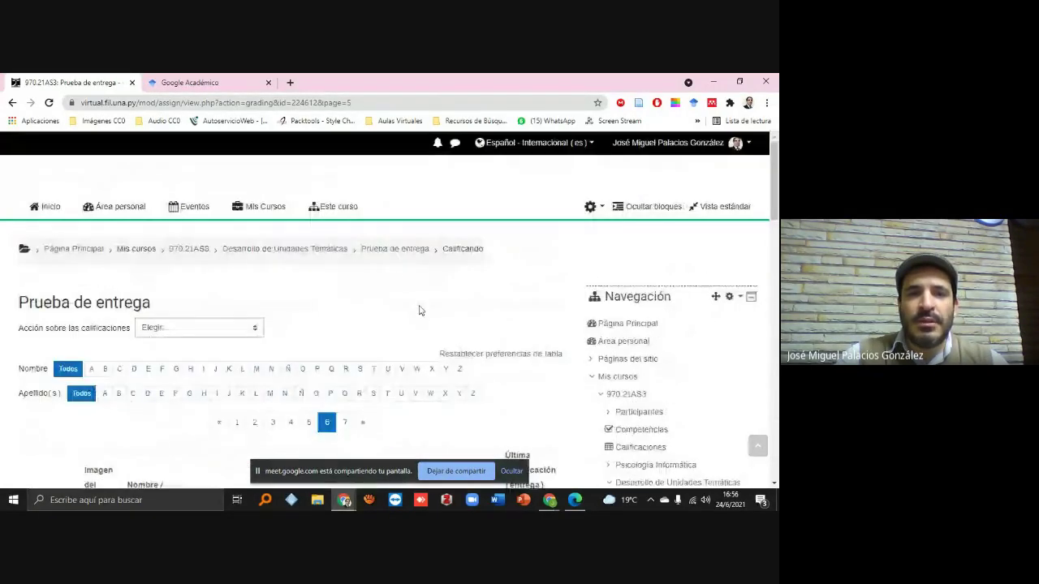
Return to the Prueba de entrega overview page and check the submitted and pending figures in the grading summary.
{"action": "left_click", "coordinate": [402, 252]}
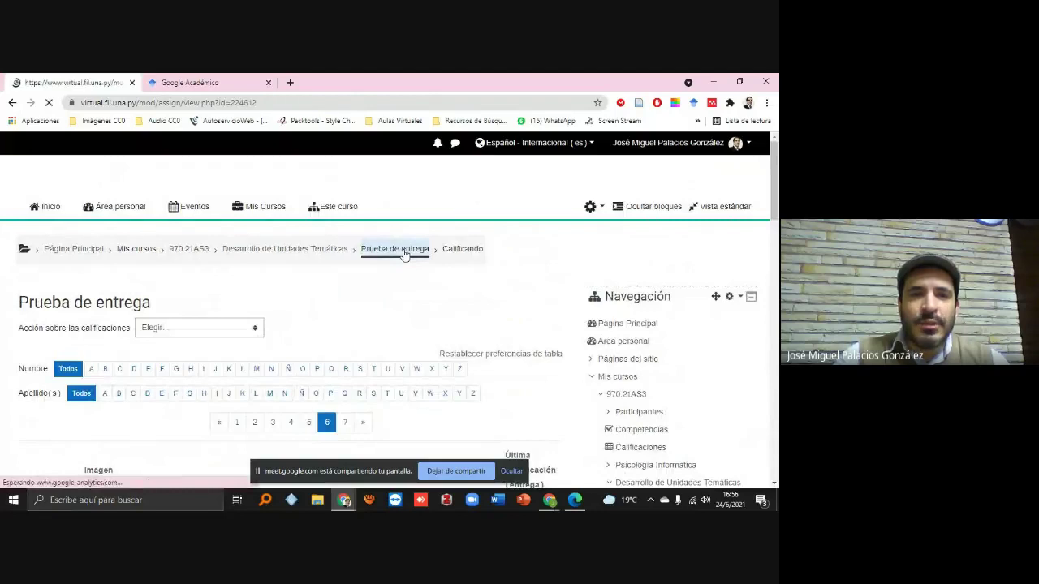
{"action": "scroll", "coordinate": [351, 291], "scroll_direction": "down", "scroll_amount": 1}
{"action": "scroll", "coordinate": [350, 291], "scroll_direction": "down", "scroll_amount": 4}
{"action": "scroll", "coordinate": [387, 268], "scroll_direction": "up", "scroll_amount": 1}
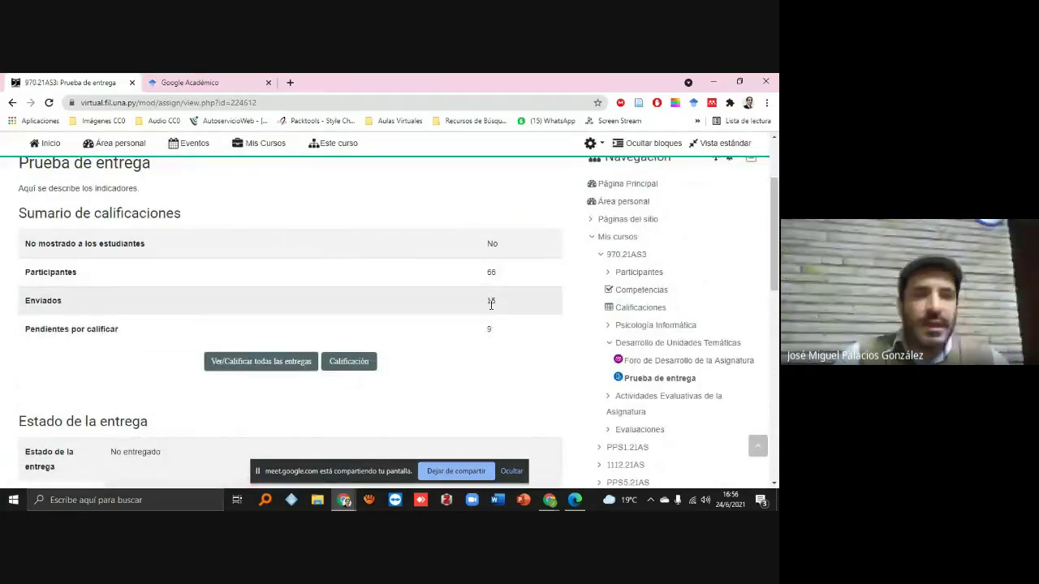
{"action": "double_click", "coordinate": [489, 329]}
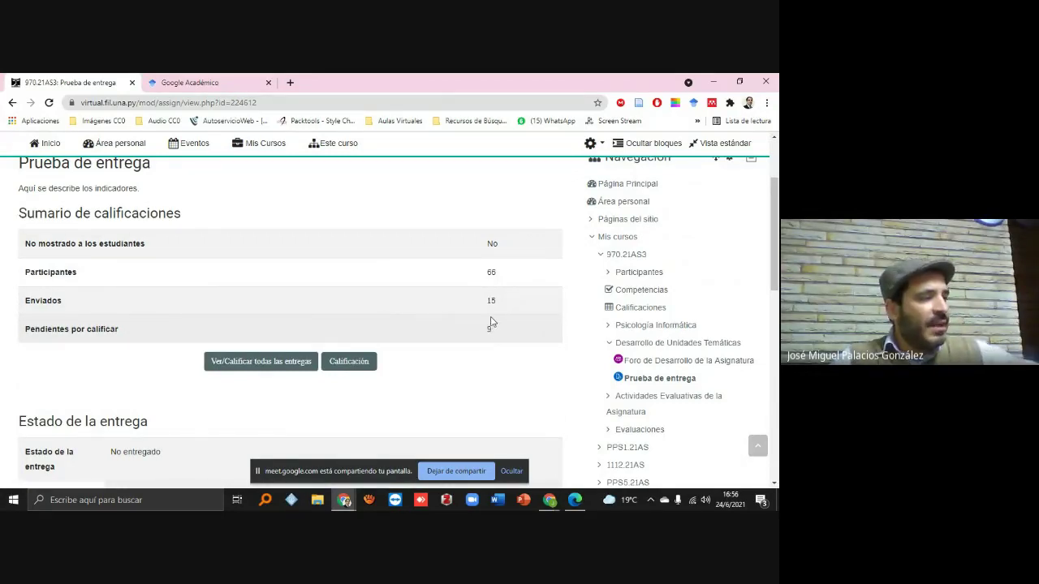
{"action": "scroll", "coordinate": [485, 321], "scroll_direction": "down", "scroll_amount": 1}
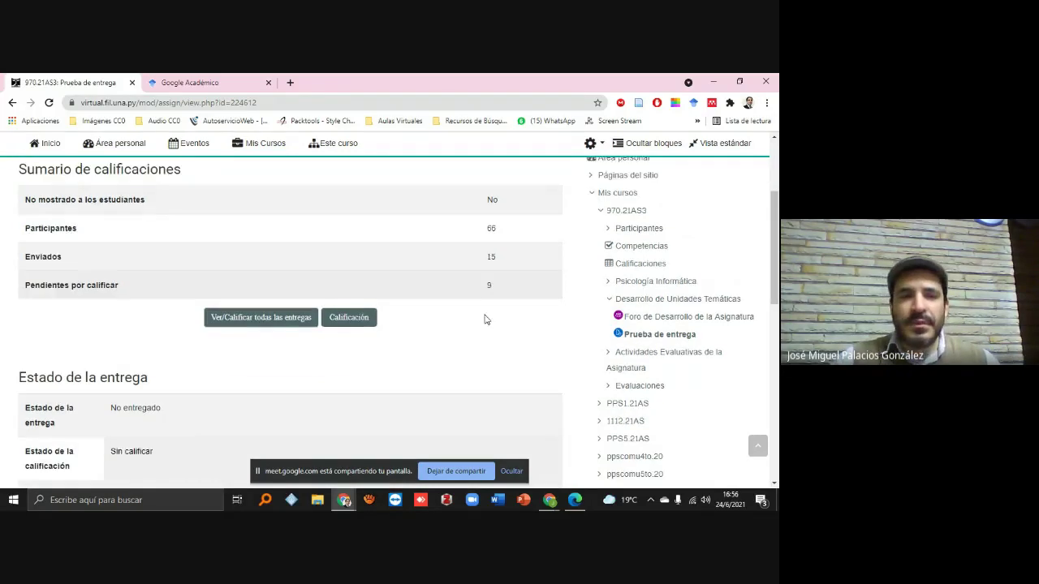
{"action": "scroll", "coordinate": [478, 320], "scroll_direction": "up", "scroll_amount": 4}
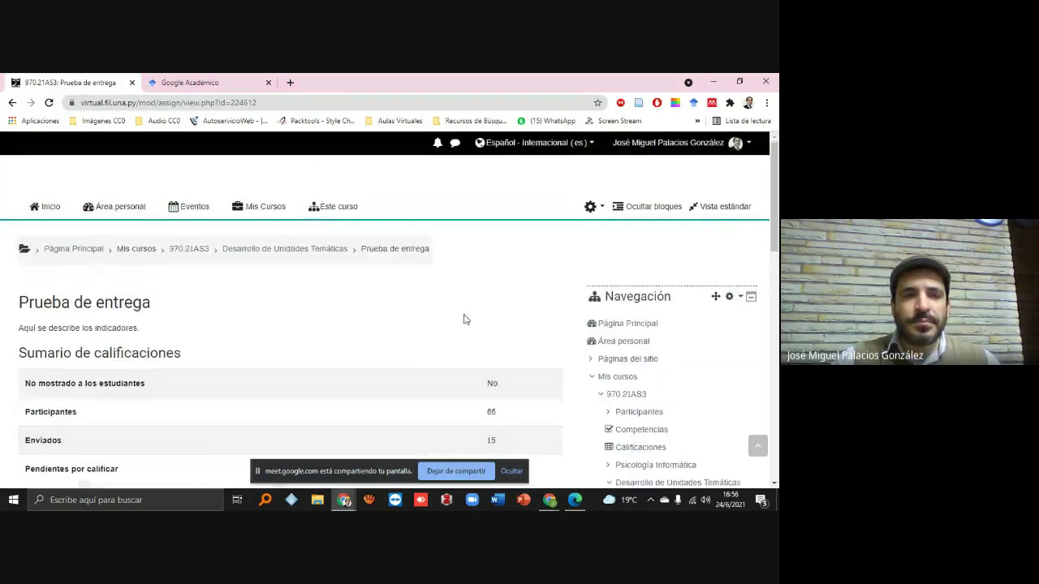
Go to the course's Desarrollo de Unidades Temáticas section and look over its activities.
{"action": "left_click", "coordinate": [288, 249]}
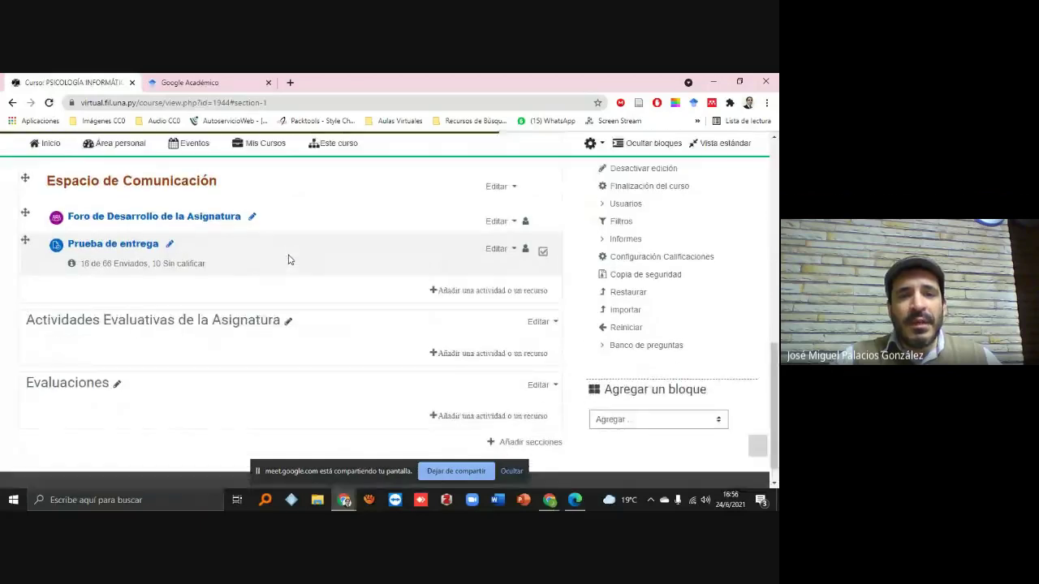
{"action": "scroll", "coordinate": [222, 297], "scroll_direction": "up", "scroll_amount": 2}
{"action": "scroll", "coordinate": [94, 239], "scroll_direction": "down", "scroll_amount": 3}
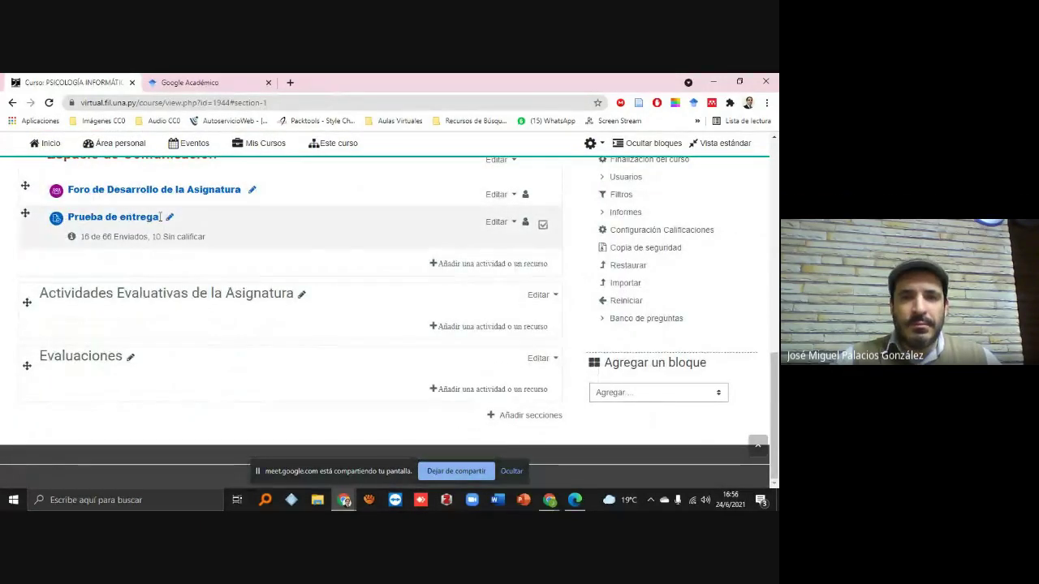
{"action": "scroll", "coordinate": [181, 252], "scroll_direction": "up", "scroll_amount": 3}
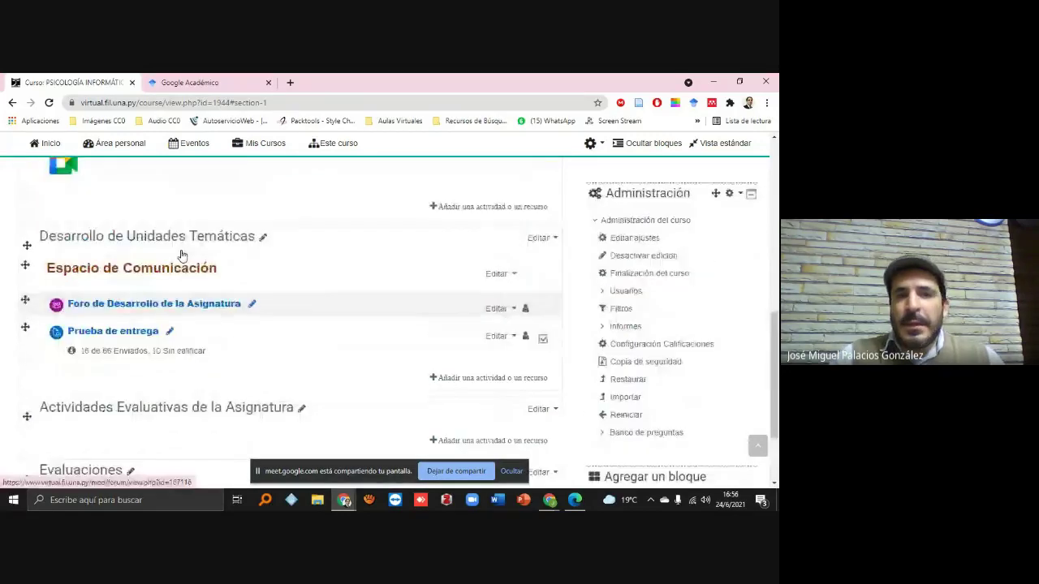
{"action": "scroll", "coordinate": [181, 255], "scroll_direction": "up", "scroll_amount": 1}
{"action": "scroll", "coordinate": [181, 273], "scroll_direction": "down", "scroll_amount": 4}
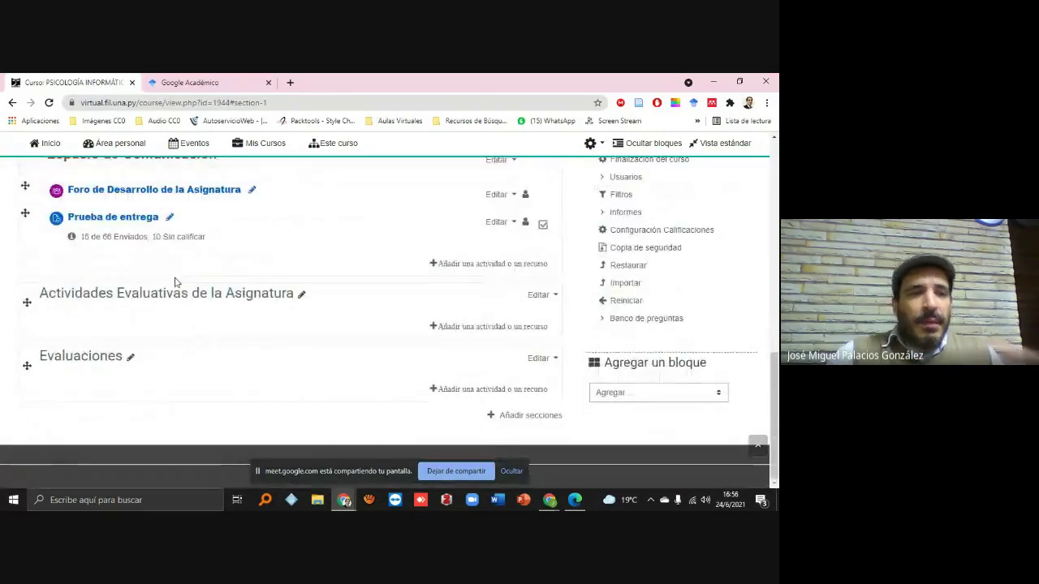
Add a new Página resource to the Desarrollo de Unidades Temáticas section, naming it "Clases de la Unidad I".
{"action": "left_click", "coordinate": [471, 266]}
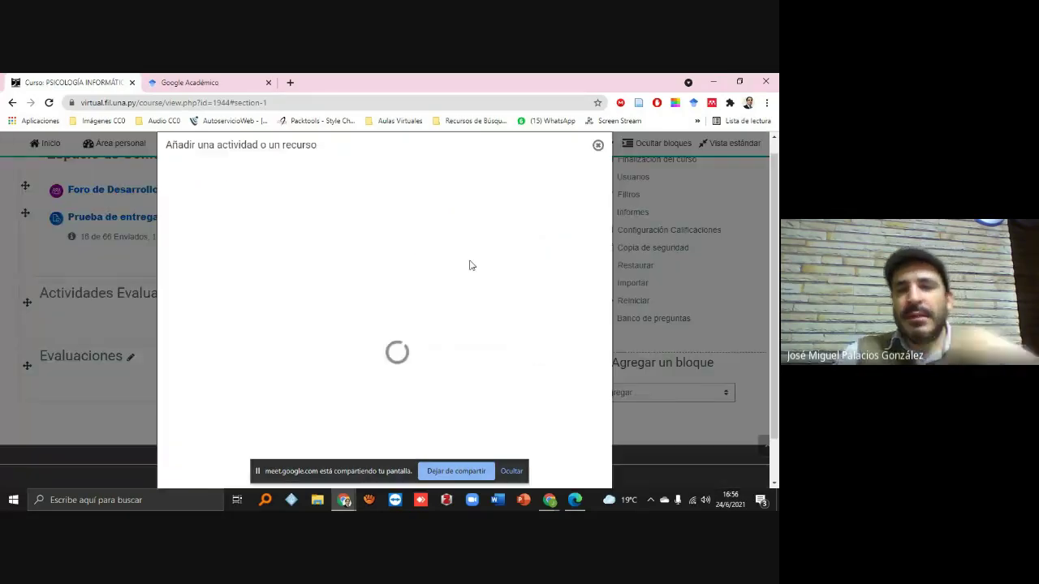
{"action": "scroll", "coordinate": [210, 270], "scroll_direction": "down", "scroll_amount": 2}
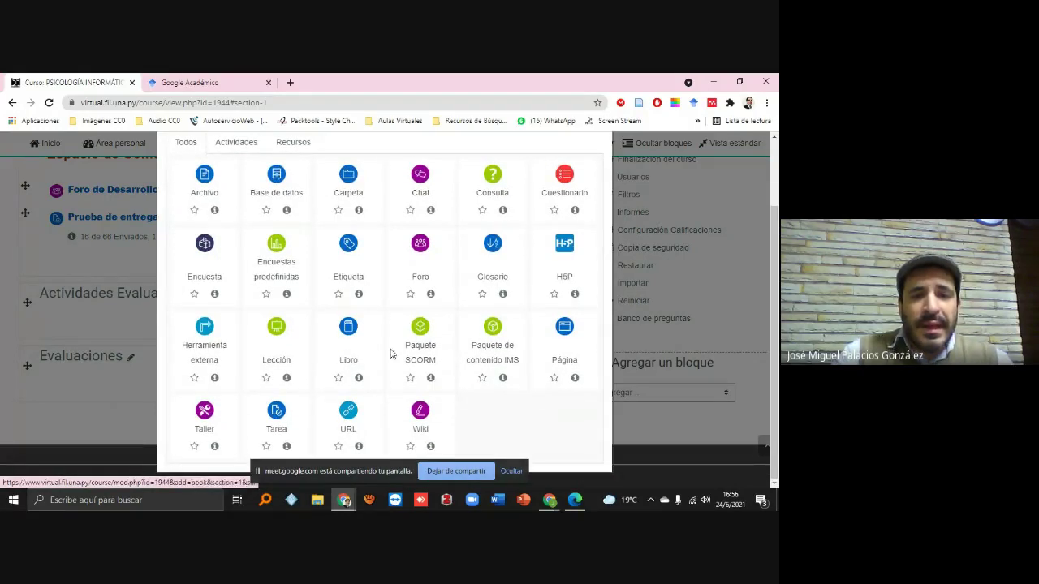
{"action": "left_click", "coordinate": [560, 329]}
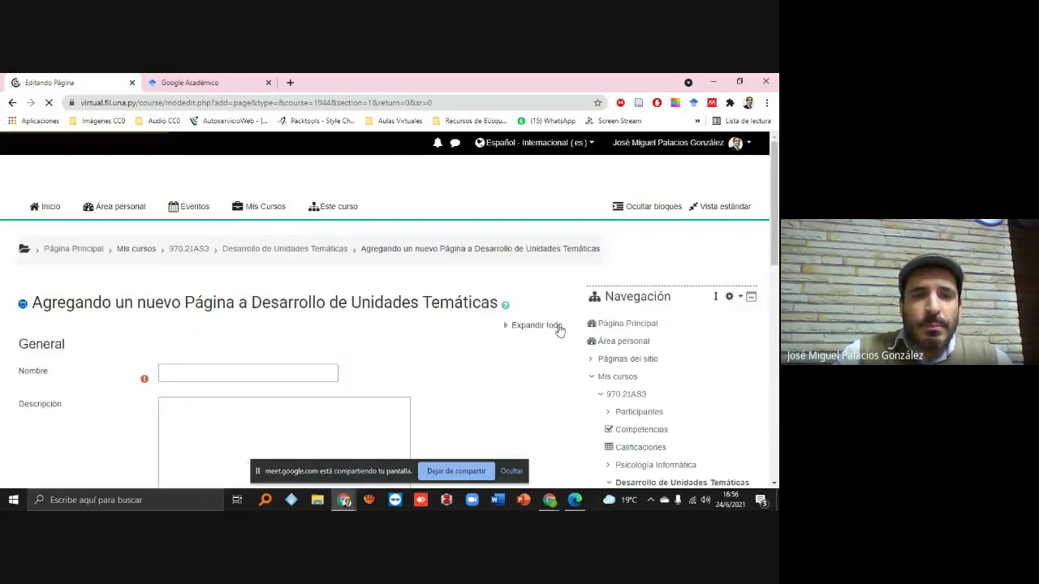
{"action": "left_click", "coordinate": [232, 375]}
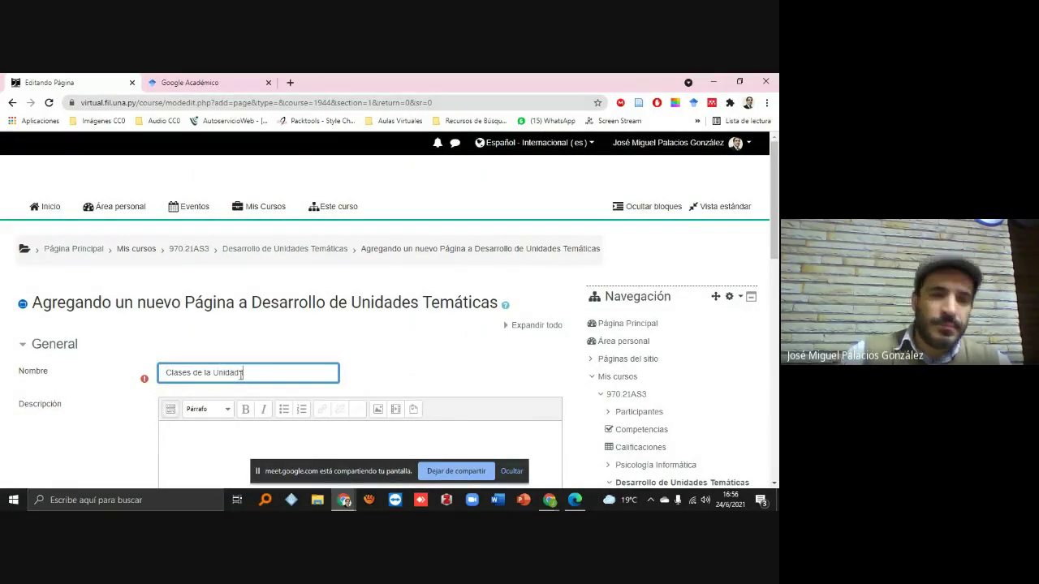
Enter "Contenido de la Unidad I" as the page content and save the page, returning to the course.
{"action": "scroll", "coordinate": [234, 376], "scroll_direction": "down", "scroll_amount": 5}
{"action": "left_click", "coordinate": [235, 311]}
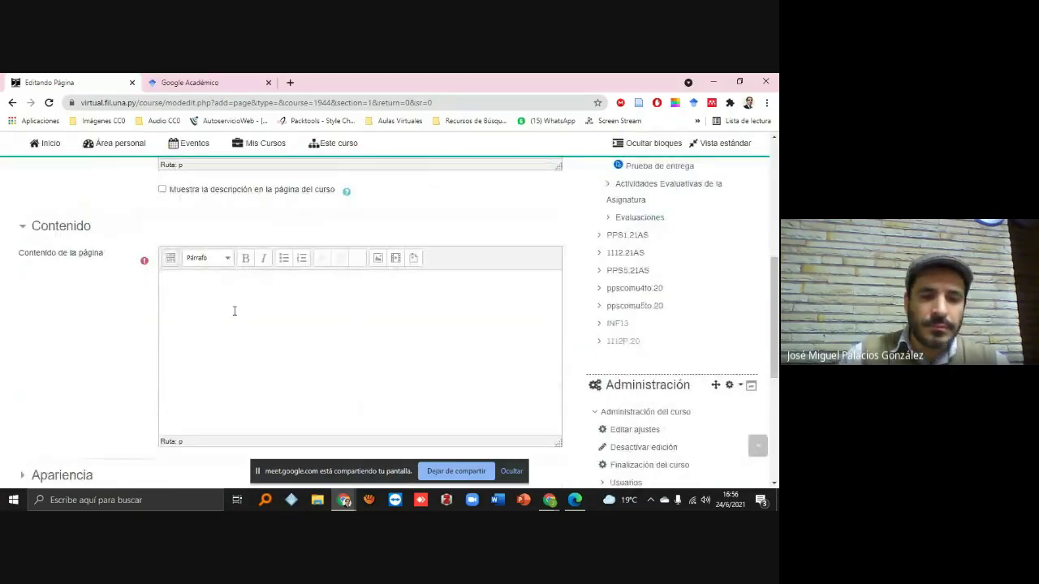
{"action": "type", "text": "Contenido de la"}
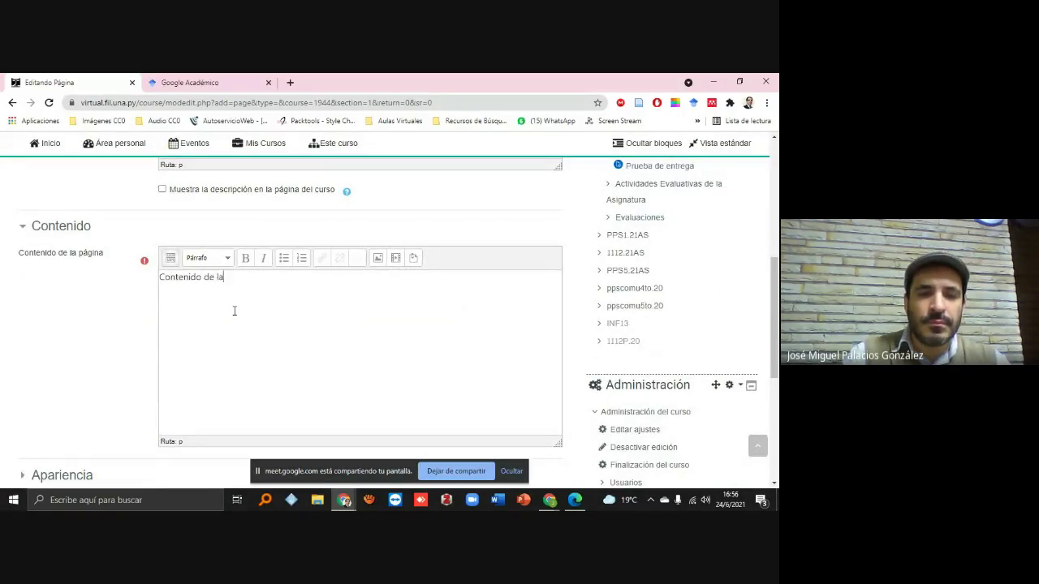
{"action": "type", "text": " Unidad I"}
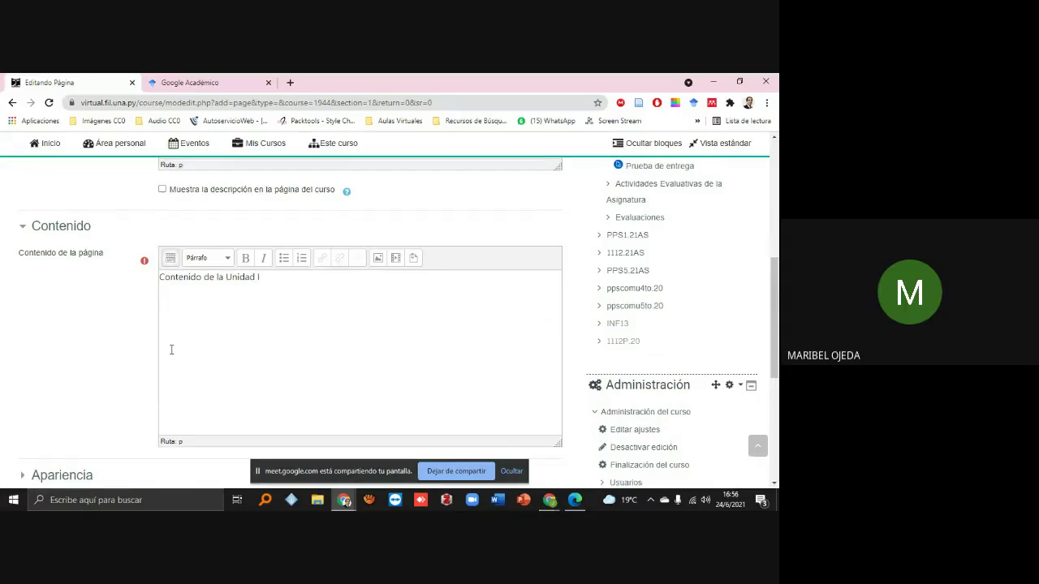
{"action": "scroll", "coordinate": [172, 349], "scroll_direction": "down", "scroll_amount": 10}
{"action": "left_click", "coordinate": [203, 348]}
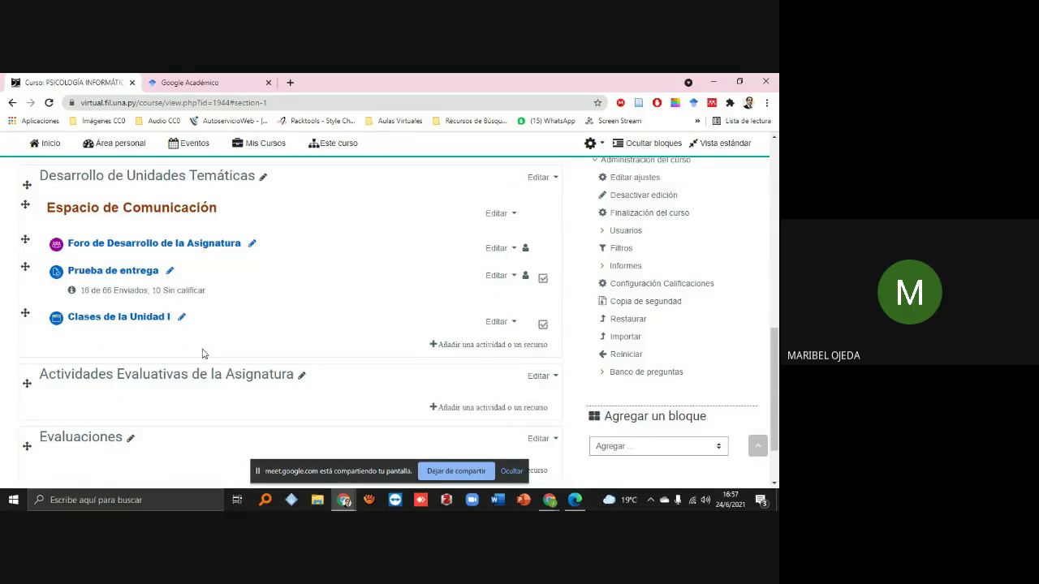
Open the Prueba de entrega grading table and filter it by first-name initial A and surname initial O.
{"action": "left_click", "coordinate": [174, 295]}
{"action": "scroll", "coordinate": [274, 353], "scroll_direction": "down", "scroll_amount": 3}
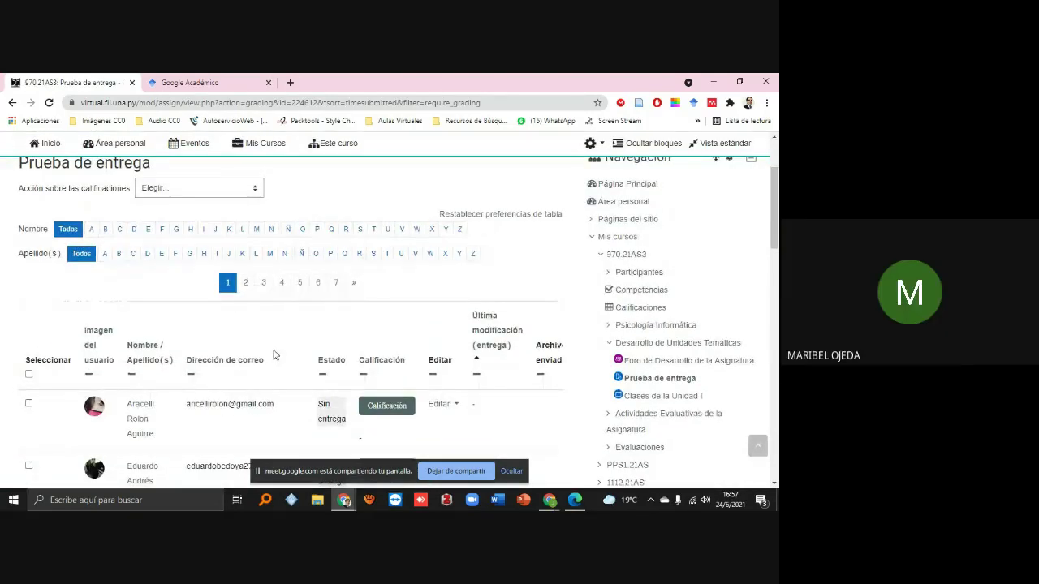
{"action": "left_click", "coordinate": [91, 229]}
{"action": "left_click", "coordinate": [316, 392]}
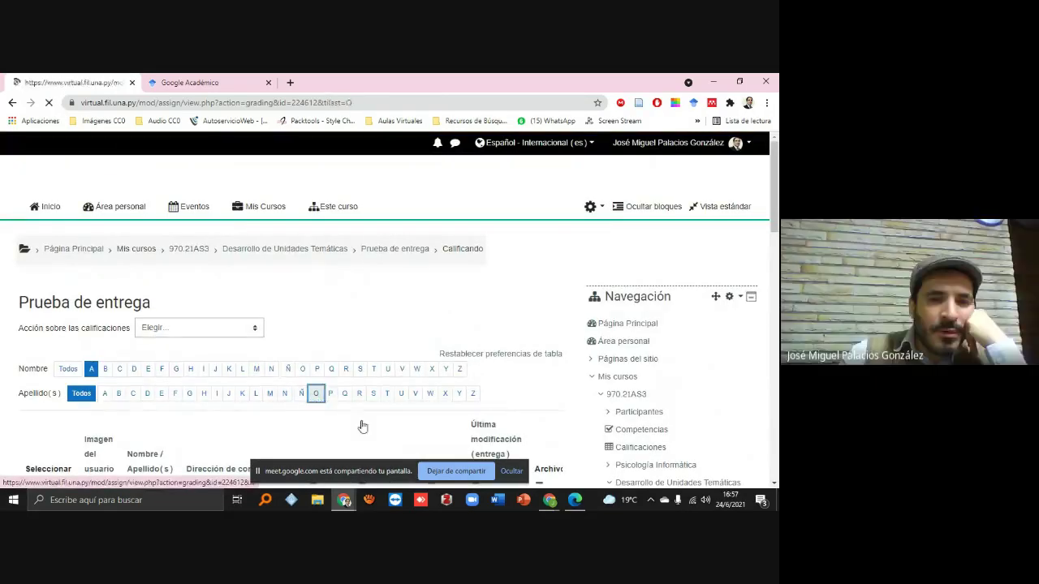
{"action": "scroll", "coordinate": [376, 392], "scroll_direction": "down", "scroll_amount": 5}
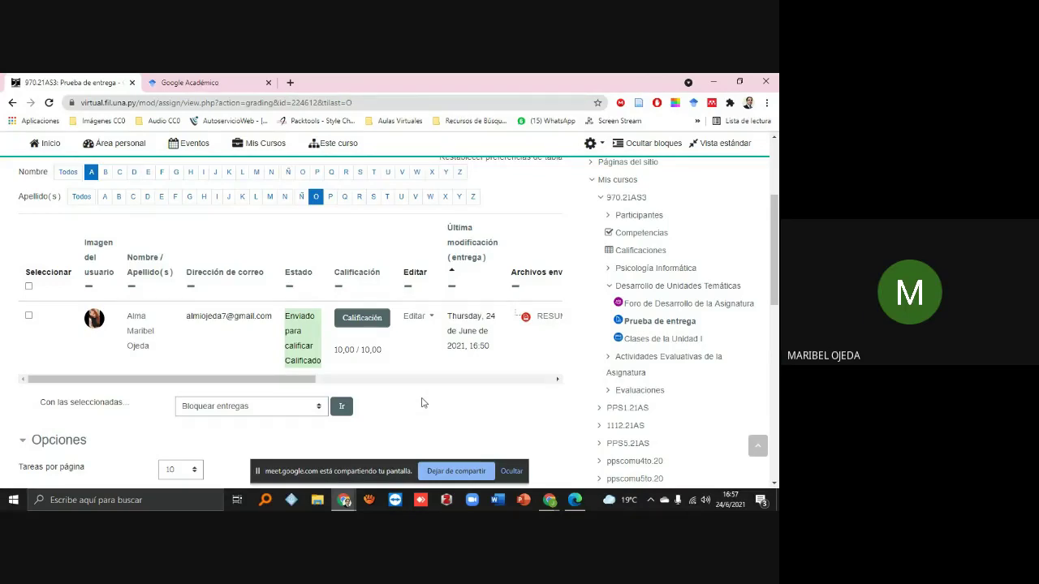
Stop the current screen share and unmute the student's microphone in the Meet call.
{"action": "left_click", "coordinate": [481, 471]}
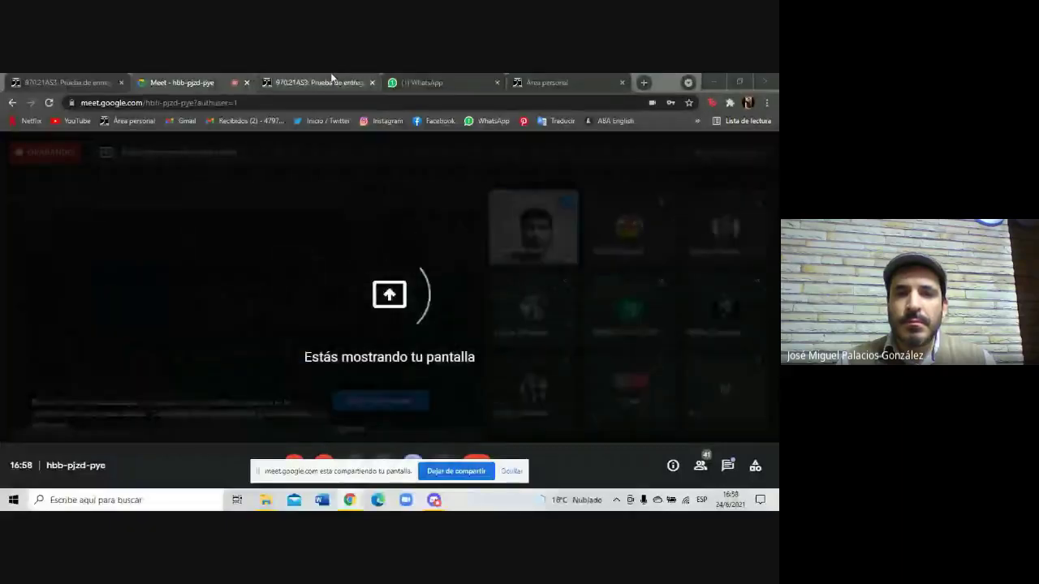
{"action": "left_click", "coordinate": [325, 82]}
{"action": "left_click", "coordinate": [180, 81]}
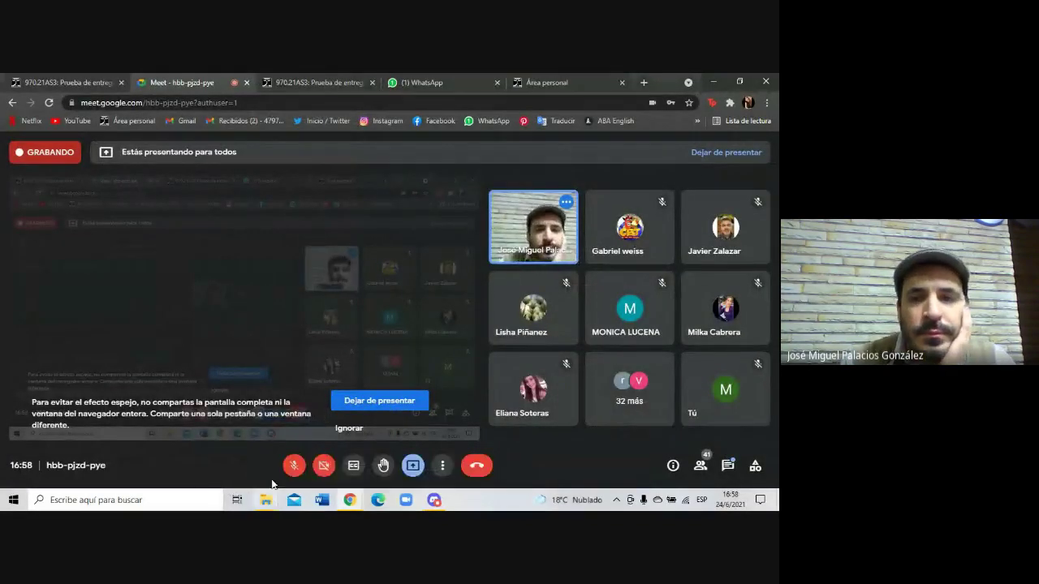
{"action": "left_click", "coordinate": [294, 465]}
Check the submission status, grade and feedback on the student's Prueba de entrega page, and return to the Meet call.
{"action": "left_click", "coordinate": [341, 81]}
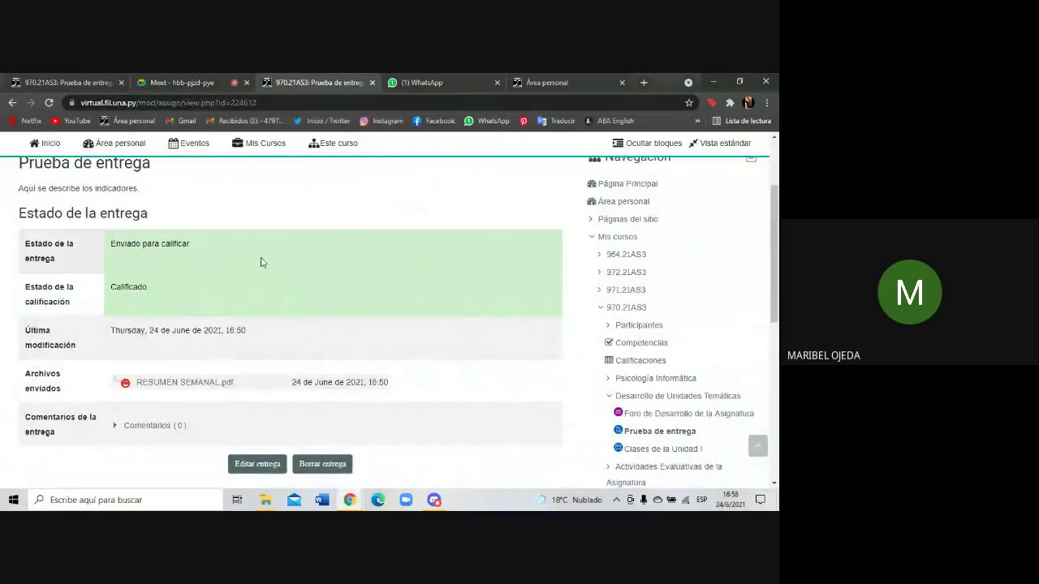
{"action": "scroll", "coordinate": [260, 262], "scroll_direction": "up", "scroll_amount": 1}
{"action": "scroll", "coordinate": [250, 269], "scroll_direction": "down", "scroll_amount": 1}
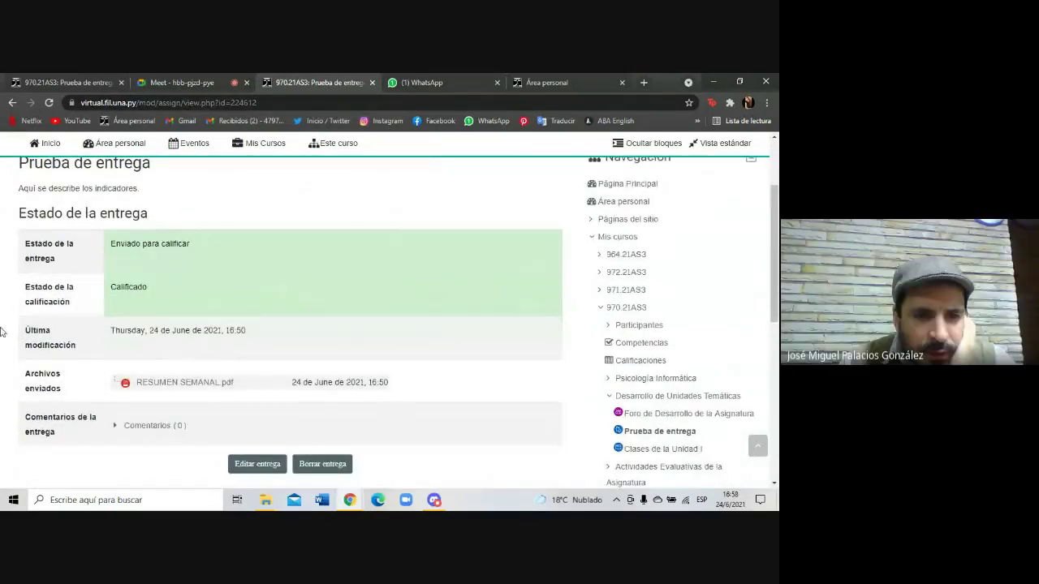
{"action": "scroll", "coordinate": [166, 267], "scroll_direction": "down", "scroll_amount": 4}
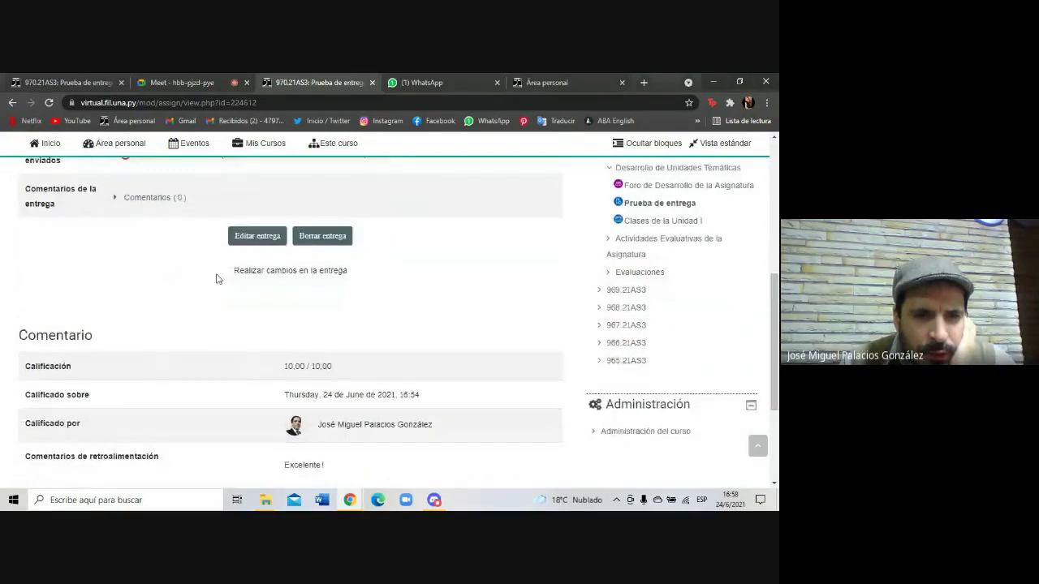
{"action": "left_click", "coordinate": [213, 74]}
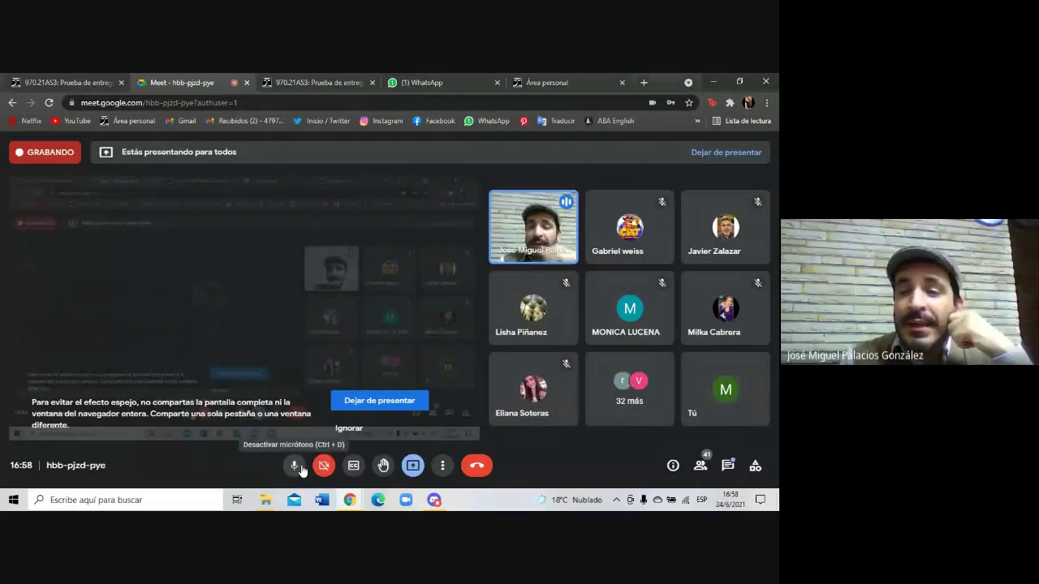
Review the grade, feedback comment and submission status on the student's Prueba de entrega page, and return to the Meet call.
{"action": "left_click", "coordinate": [283, 79]}
{"action": "scroll", "coordinate": [366, 390], "scroll_direction": "down", "scroll_amount": 1}
{"action": "scroll", "coordinate": [365, 390], "scroll_direction": "up", "scroll_amount": 2}
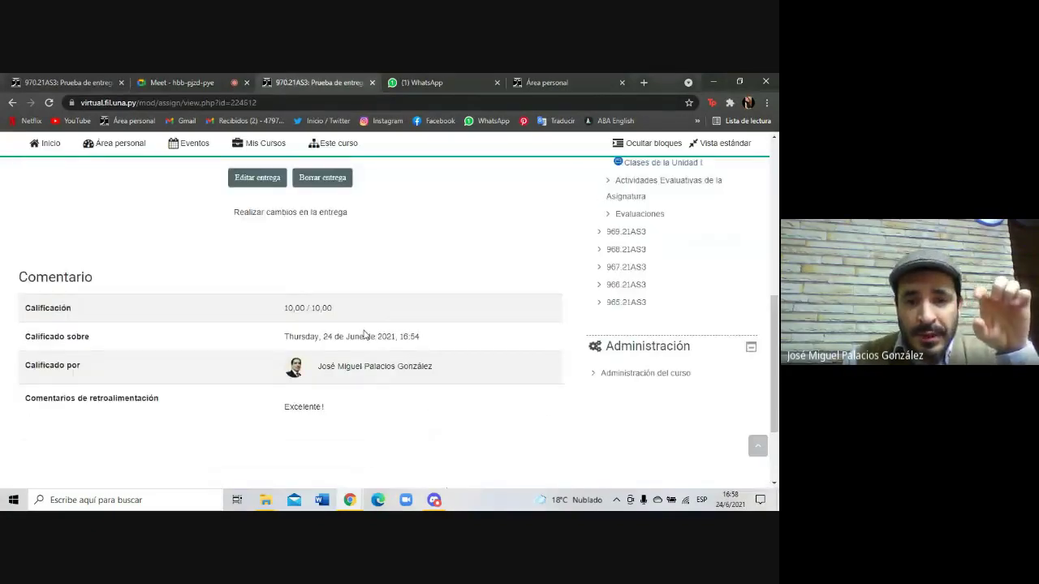
{"action": "scroll", "coordinate": [324, 381], "scroll_direction": "down", "scroll_amount": 1}
{"action": "scroll", "coordinate": [276, 324], "scroll_direction": "up", "scroll_amount": 2}
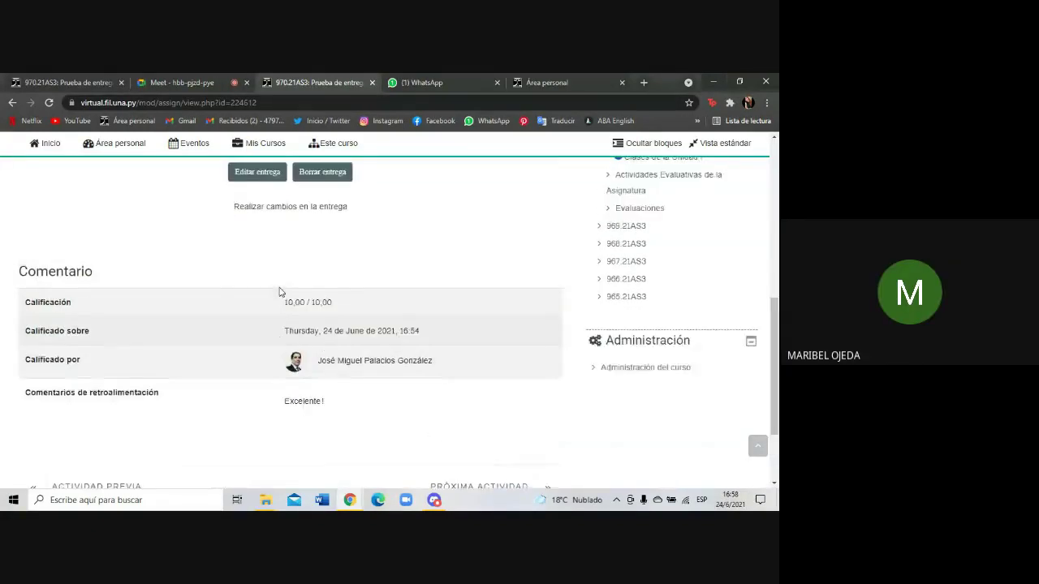
{"action": "scroll", "coordinate": [300, 282], "scroll_direction": "up", "scroll_amount": 4}
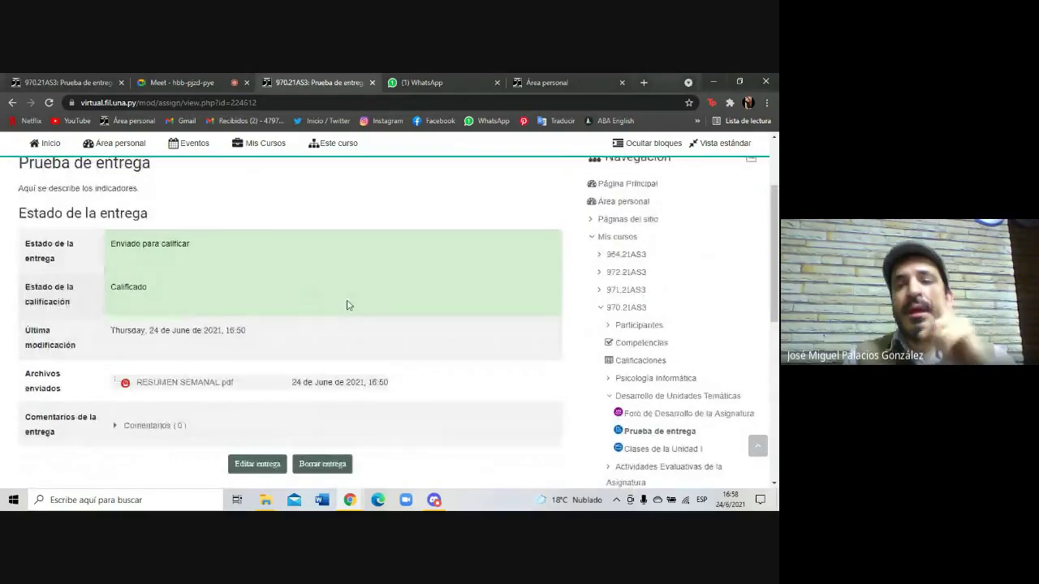
{"action": "scroll", "coordinate": [301, 209], "scroll_direction": "down", "scroll_amount": 2}
{"action": "left_click", "coordinate": [205, 81]}
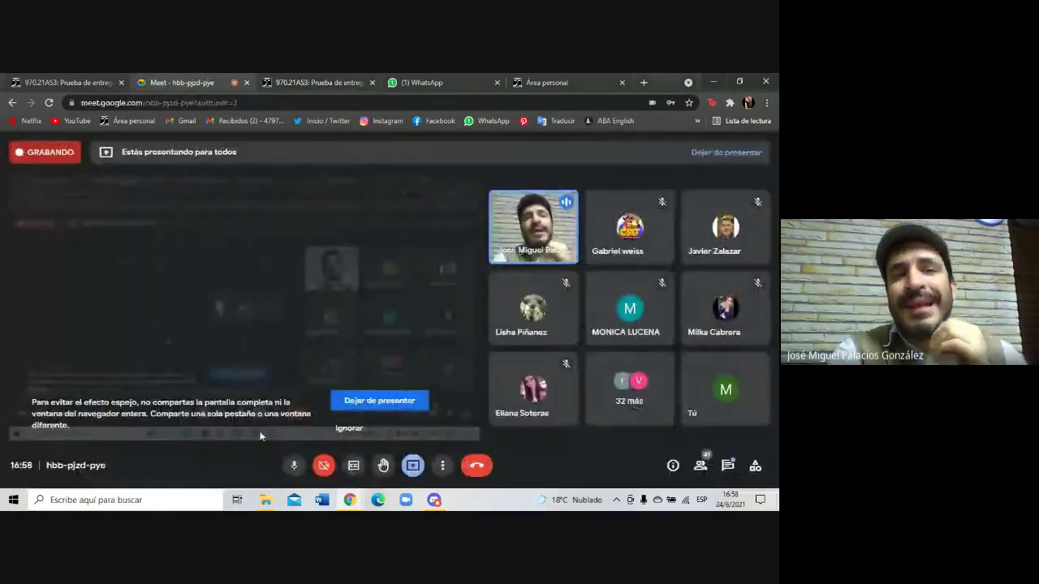
Recheck the submitted file on the Prueba de entrega page, return to the Meet call and mute the microphone.
{"action": "left_click", "coordinate": [301, 75]}
{"action": "scroll", "coordinate": [157, 304], "scroll_direction": "up", "scroll_amount": 3}
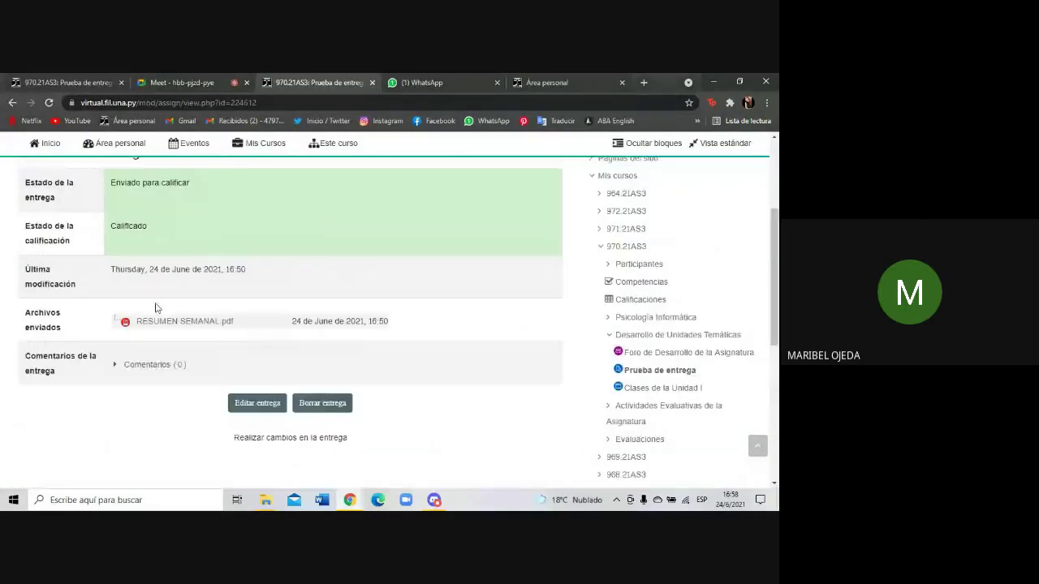
{"action": "left_click", "coordinate": [194, 79]}
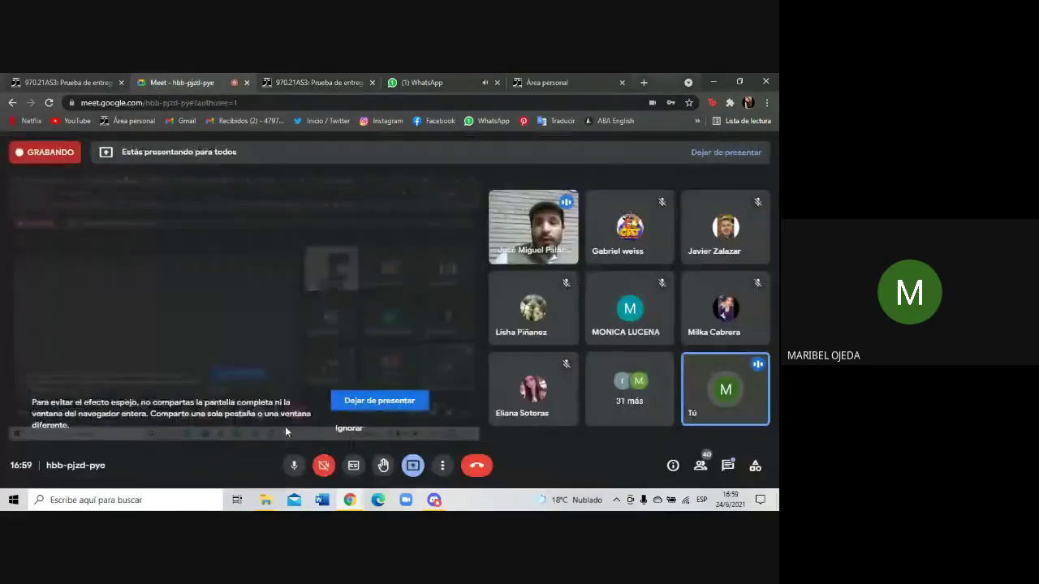
{"action": "left_click", "coordinate": [294, 465]}
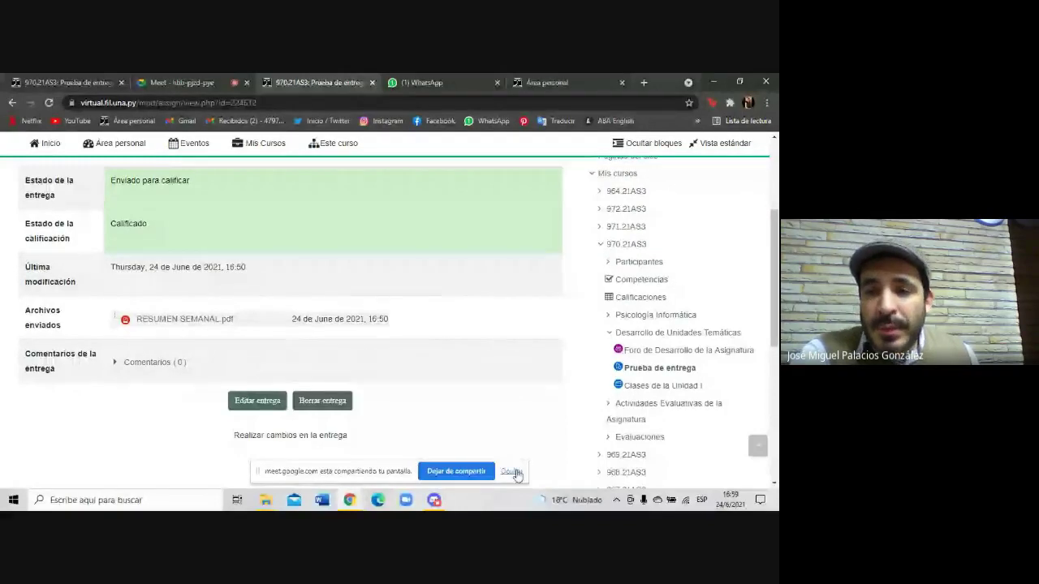
Hide the screen-sharing notice and look over the student's submission status and teacher comment for Prueba de entrega.
{"action": "left_click", "coordinate": [512, 471]}
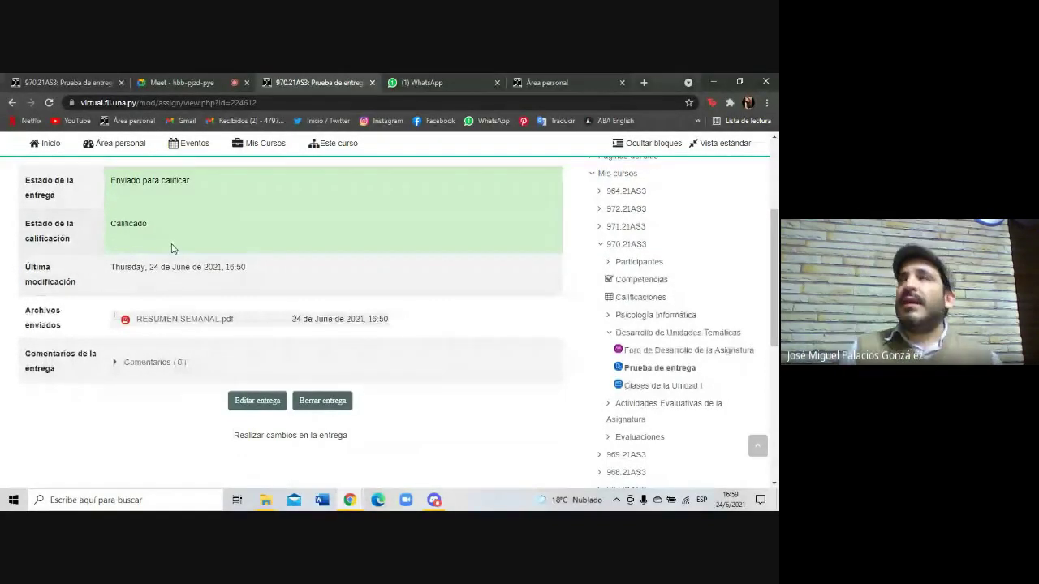
{"action": "scroll", "coordinate": [140, 258], "scroll_direction": "up", "scroll_amount": 1}
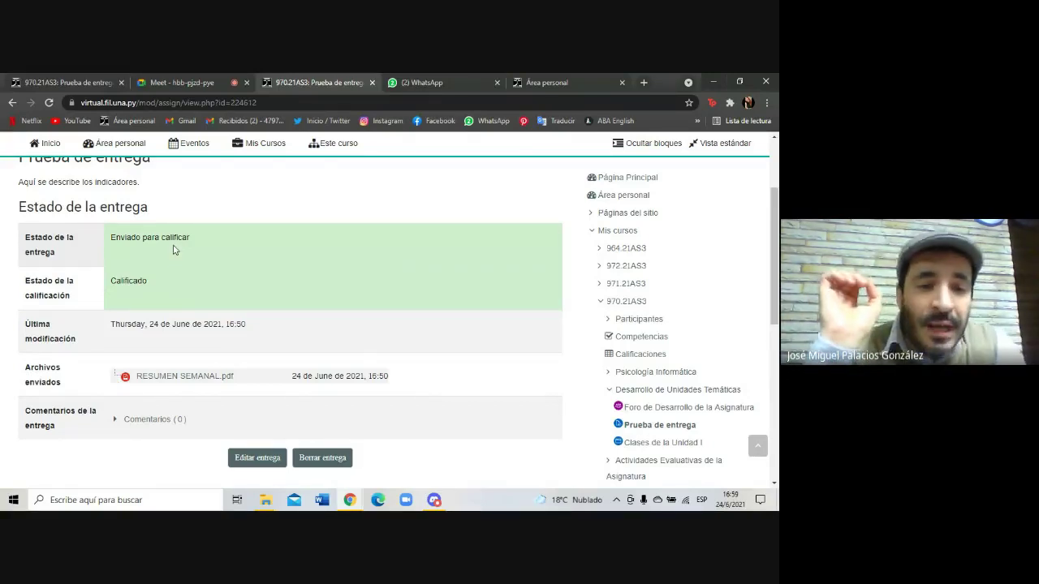
{"action": "scroll", "coordinate": [173, 250], "scroll_direction": "down", "scroll_amount": 4}
{"action": "scroll", "coordinate": [173, 248], "scroll_direction": "up", "scroll_amount": 1}
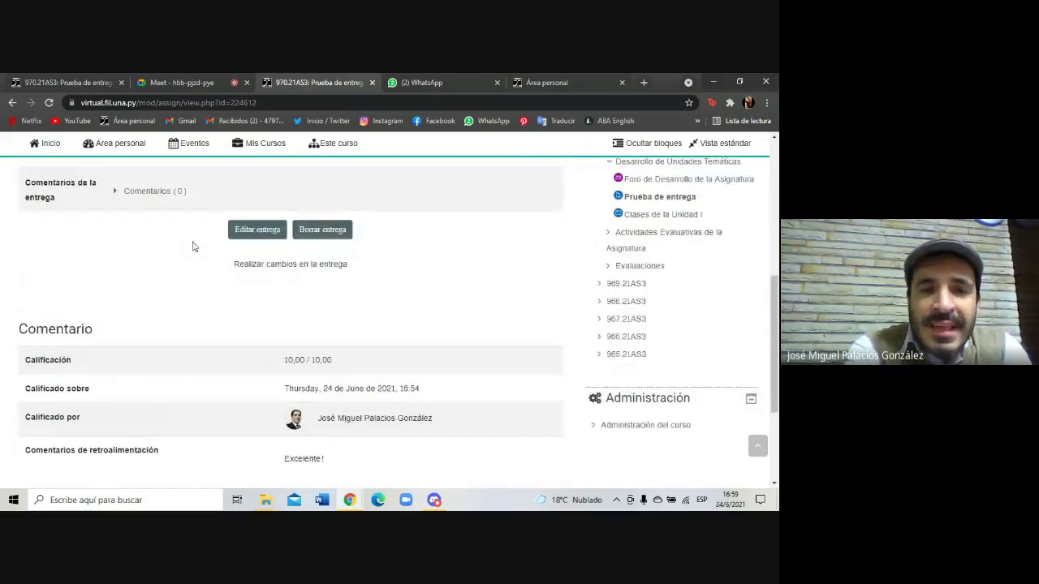
Open the Prueba de entrega submission for editing and delete RESUMEN SEMANAL.pdf from its submitted files.
{"action": "left_click", "coordinate": [257, 229]}
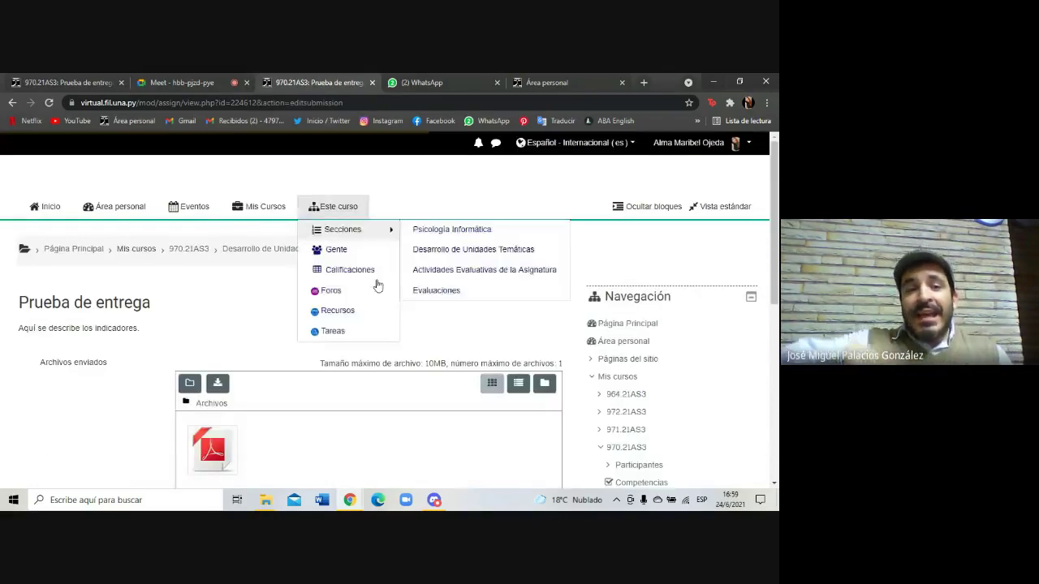
{"action": "scroll", "coordinate": [265, 336], "scroll_direction": "down", "scroll_amount": 4}
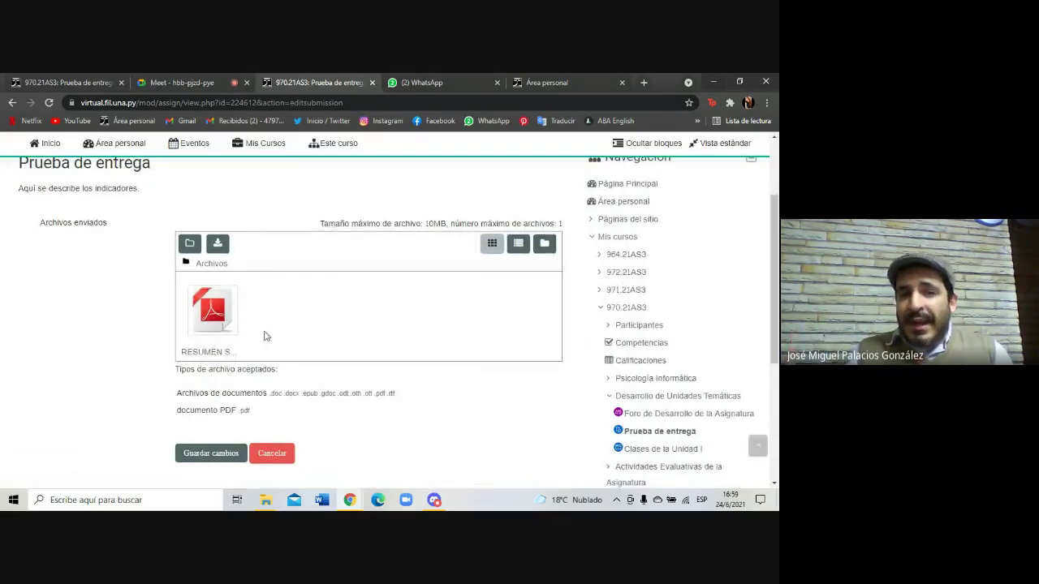
{"action": "left_click", "coordinate": [213, 324]}
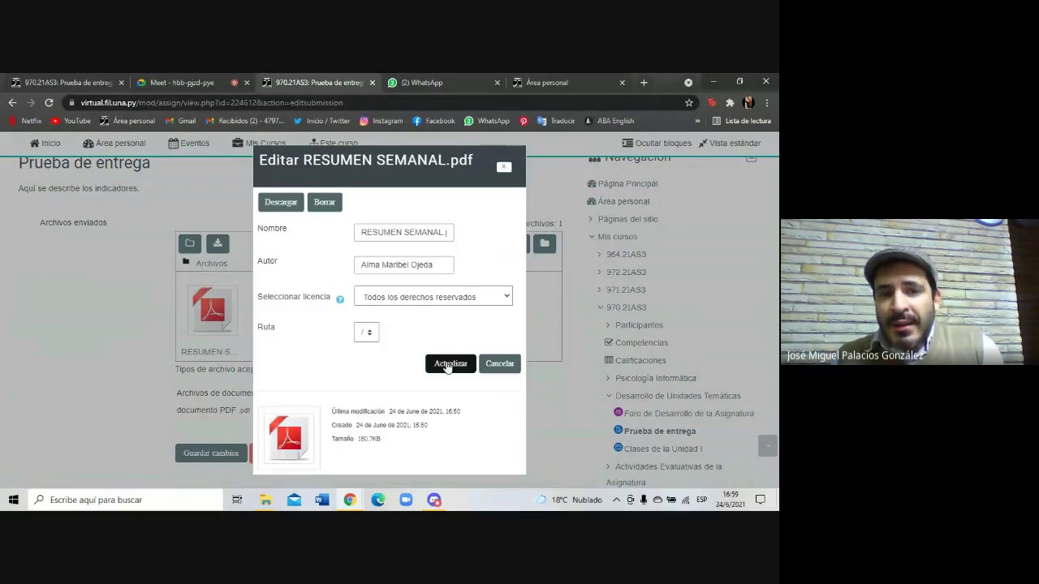
{"action": "left_click", "coordinate": [438, 234]}
{"action": "triple_click", "coordinate": [437, 234]}
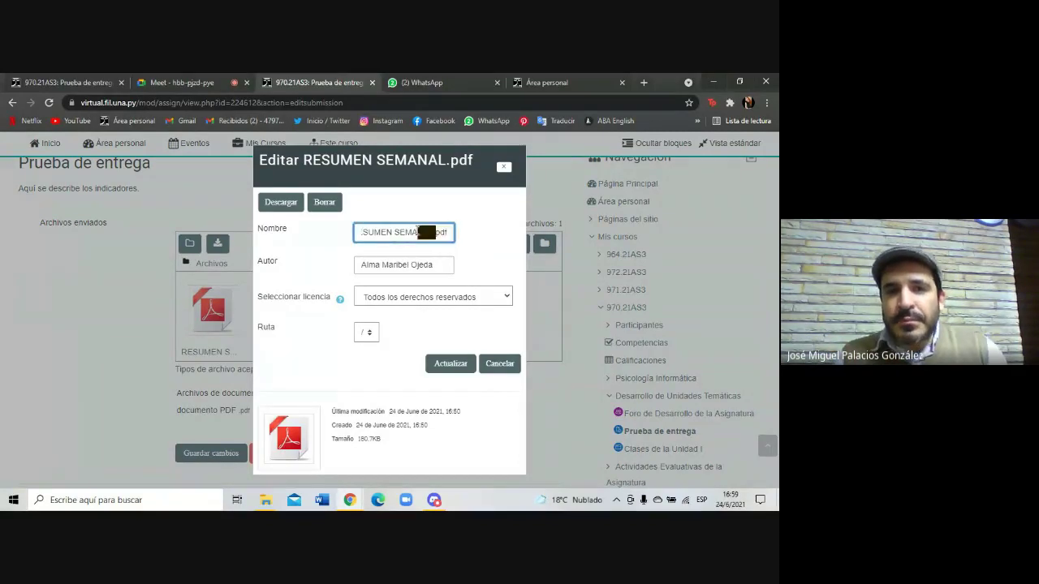
{"action": "left_click", "coordinate": [325, 202]}
{"action": "left_click", "coordinate": [375, 343]}
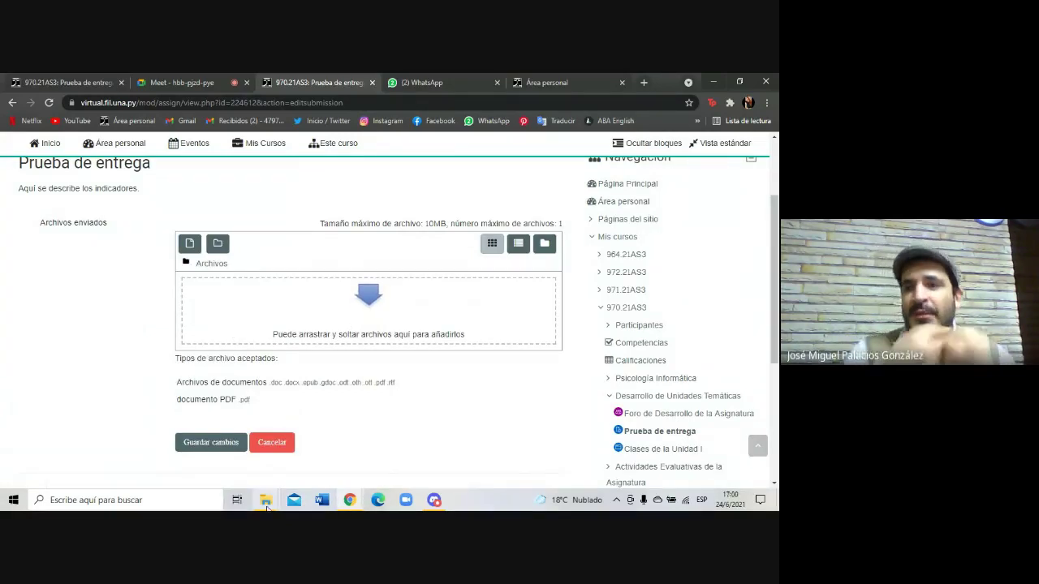
Add the RESUMEN SEMANAL PDF from the Flyers folder to the submission and save the changes.
{"action": "mouse_move", "coordinate": [266, 503]}
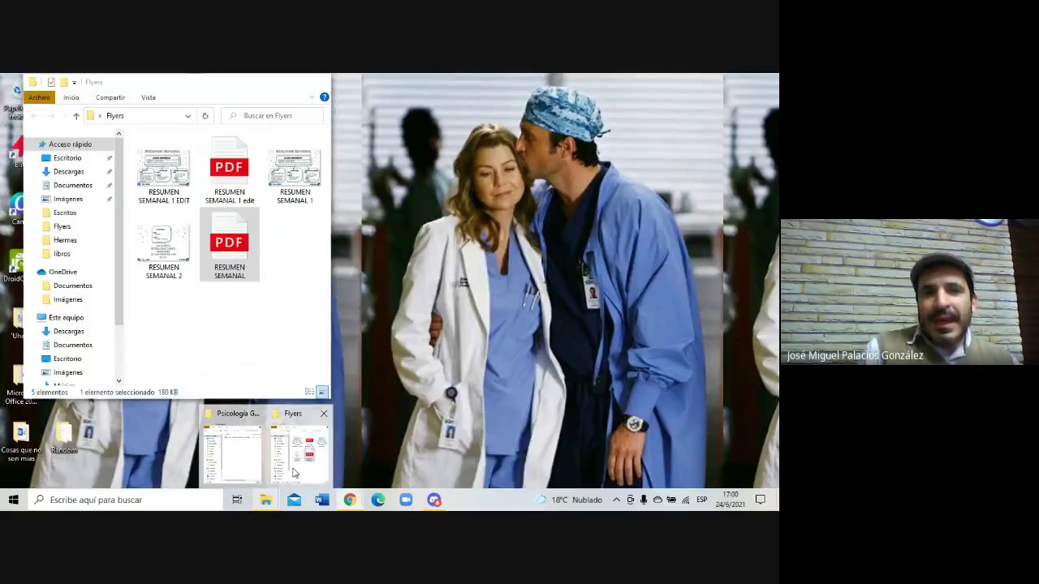
{"action": "left_click", "coordinate": [292, 471]}
{"action": "left_click_drag", "start_coordinate": [230, 236], "coordinate": [384, 313]}
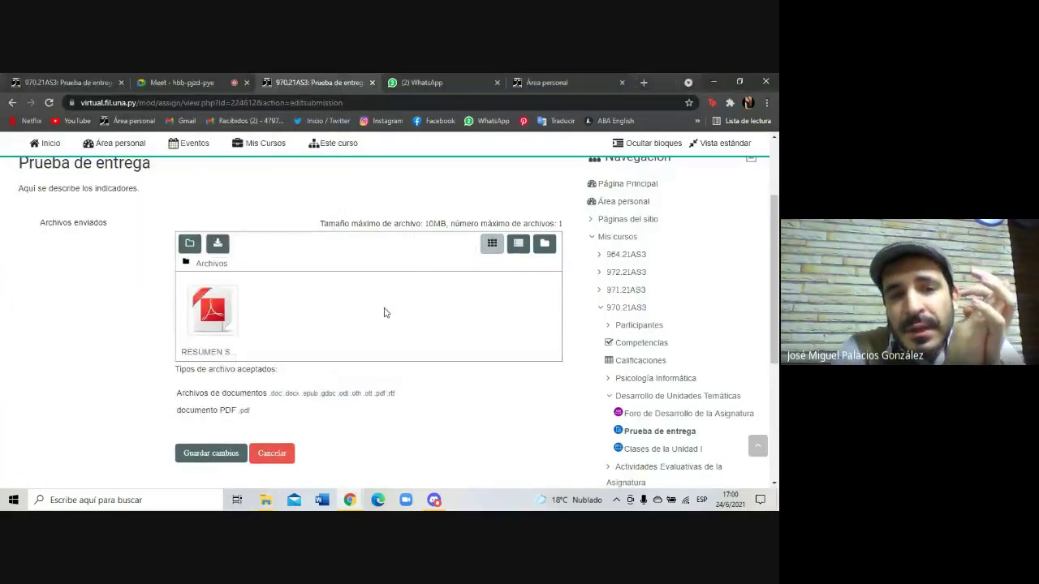
{"action": "left_click", "coordinate": [218, 454]}
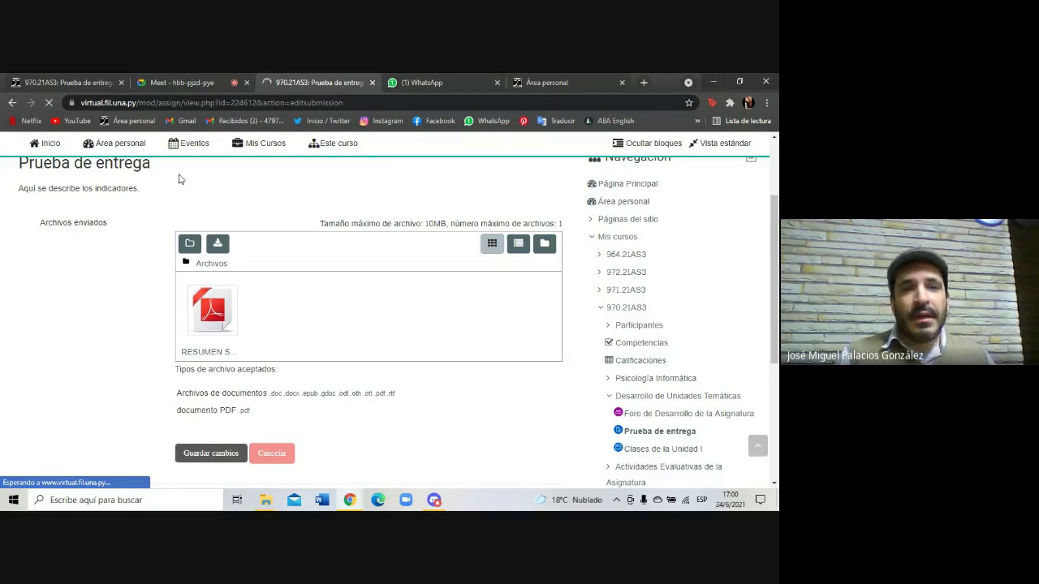
Return to the Meet call, unmute the student's microphone to speak, and mute it again.
{"action": "left_click", "coordinate": [162, 81]}
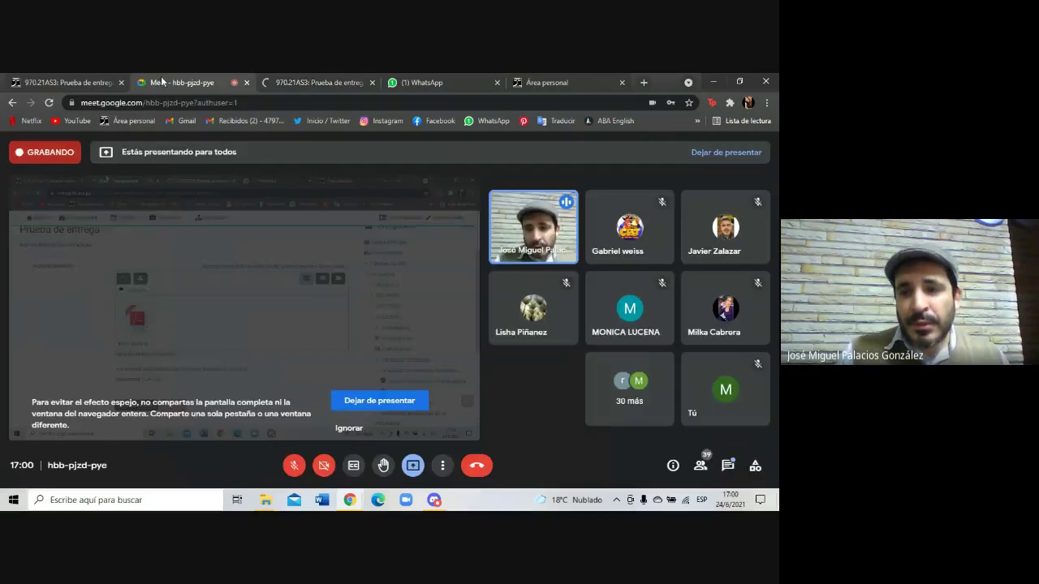
{"action": "left_click", "coordinate": [294, 466]}
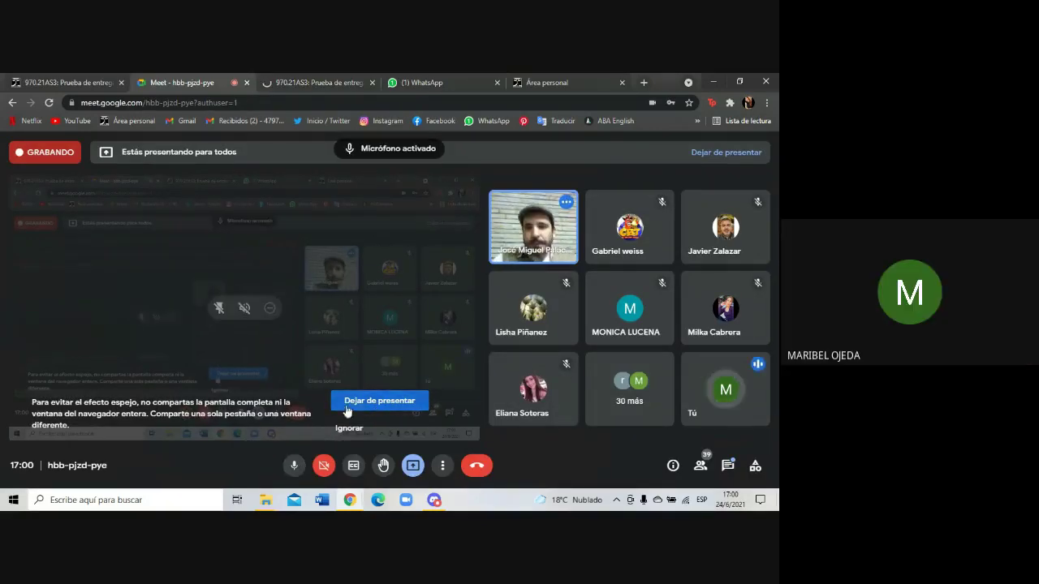
{"action": "left_click", "coordinate": [295, 468]}
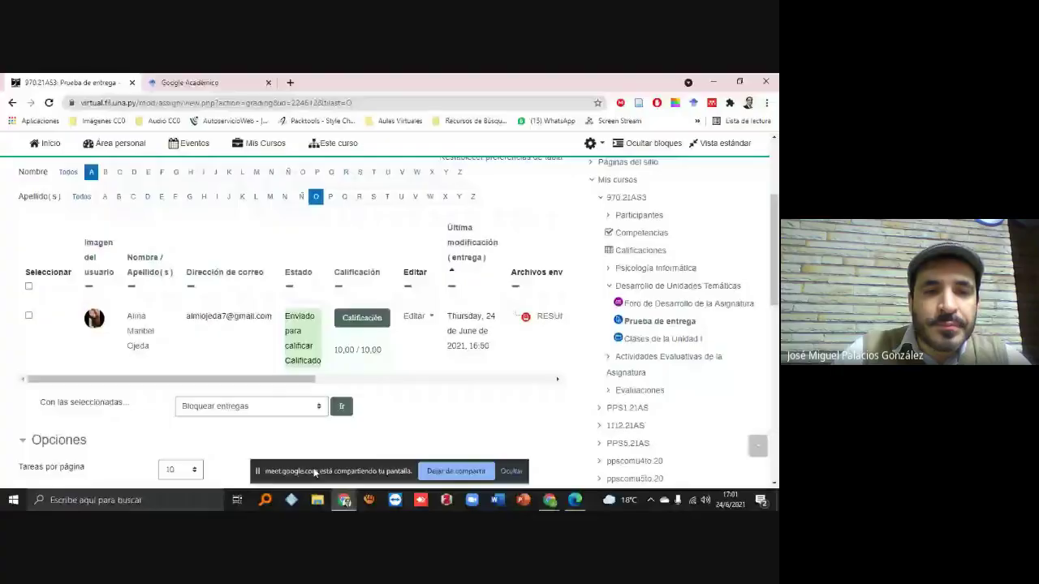
Return from the grading table to course 970.21AS3 and open the Foro de Desarrollo de la Asignatura.
{"action": "scroll", "coordinate": [232, 383], "scroll_direction": "up", "scroll_amount": 3}
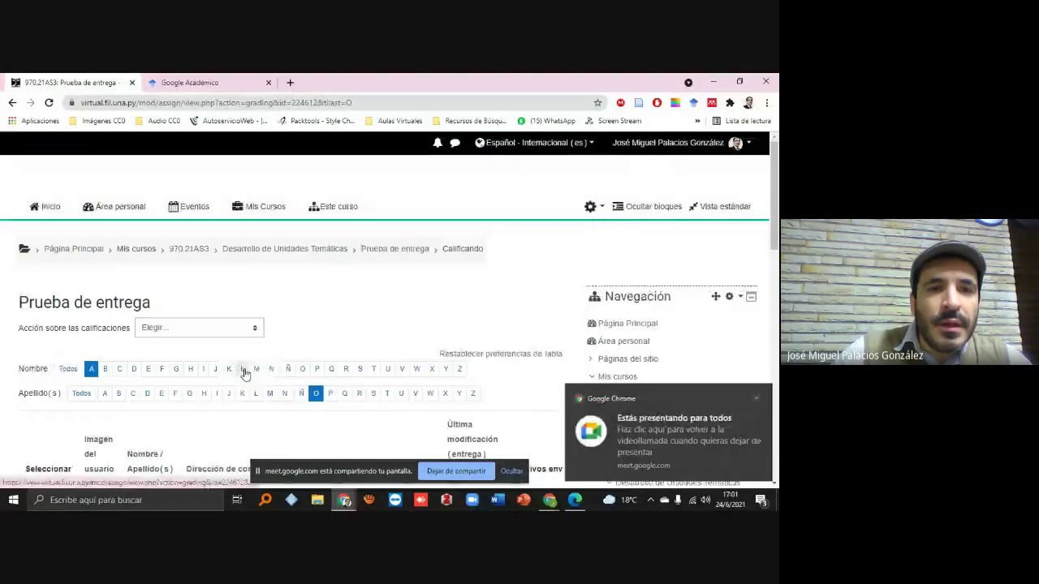
{"action": "left_click", "coordinate": [196, 250]}
{"action": "scroll", "coordinate": [211, 292], "scroll_direction": "down", "scroll_amount": 10}
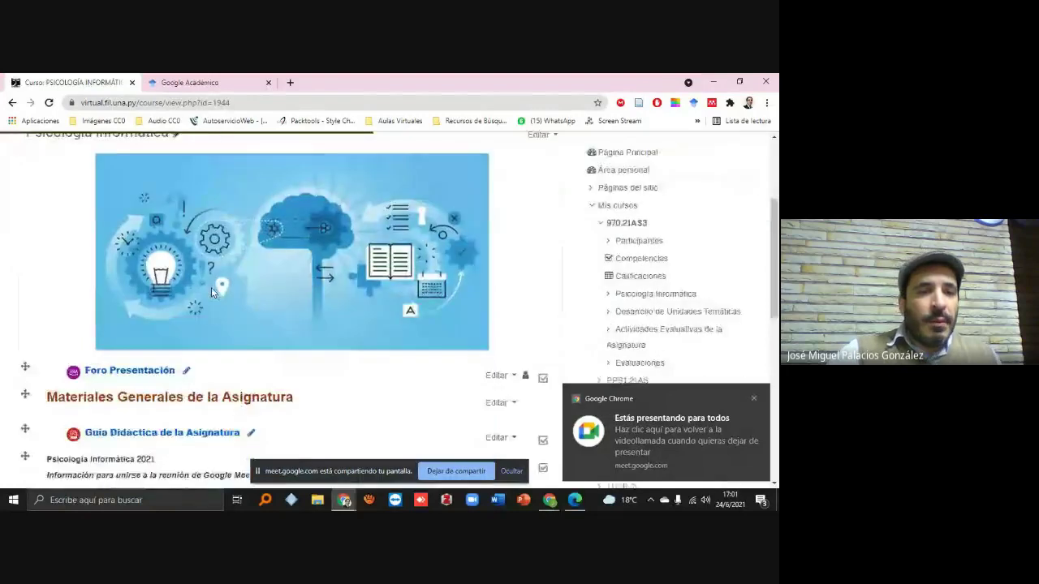
{"action": "scroll", "coordinate": [211, 292], "scroll_direction": "down", "scroll_amount": 3}
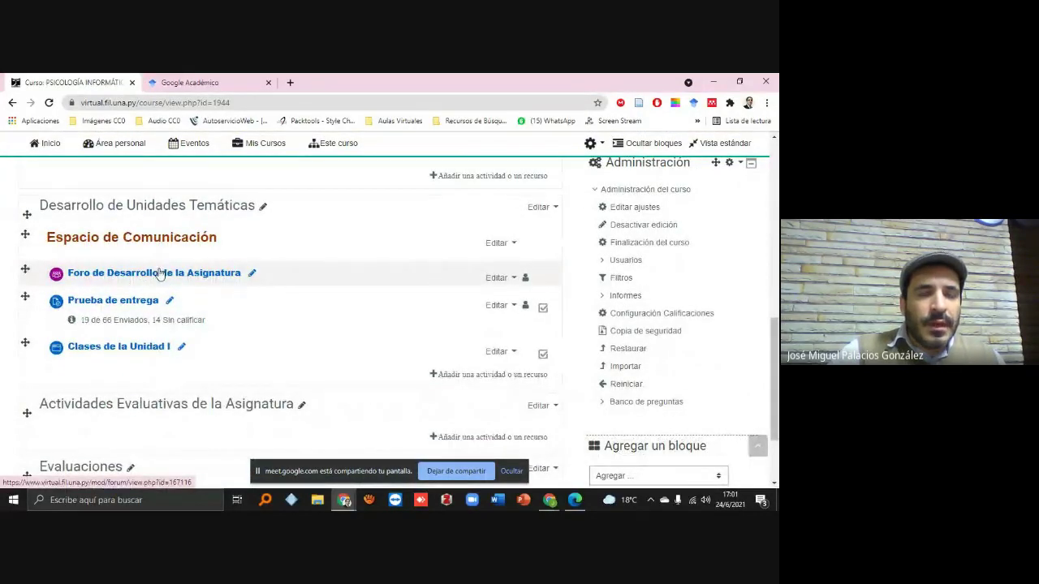
{"action": "left_click", "coordinate": [159, 274]}
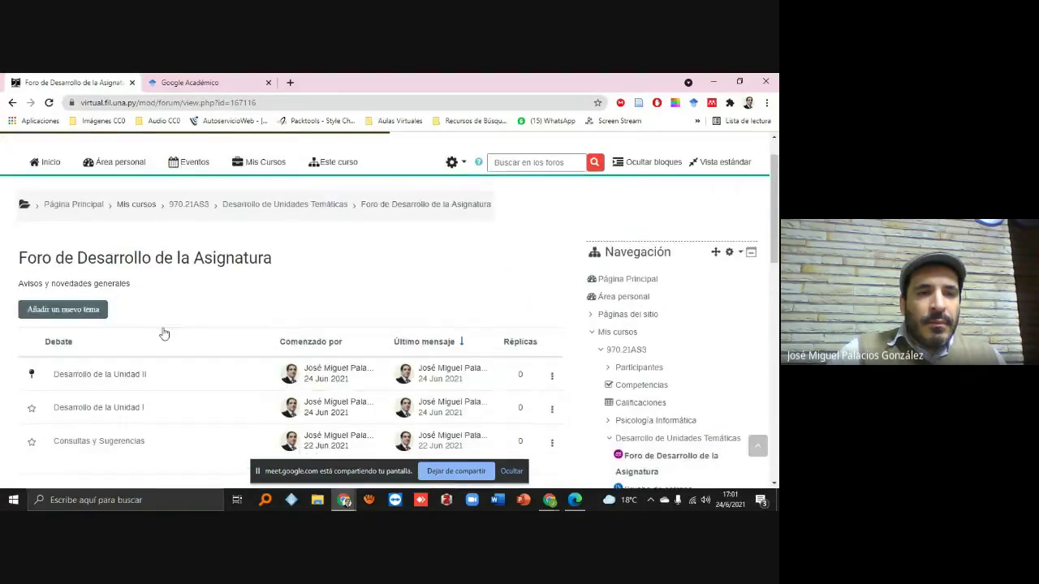
Read the opening post of the Consultas y Sugerencias discussion and return to the forum's discussion list.
{"action": "scroll", "coordinate": [96, 240], "scroll_direction": "down", "scroll_amount": 3}
{"action": "scroll", "coordinate": [95, 240], "scroll_direction": "up", "scroll_amount": 1}
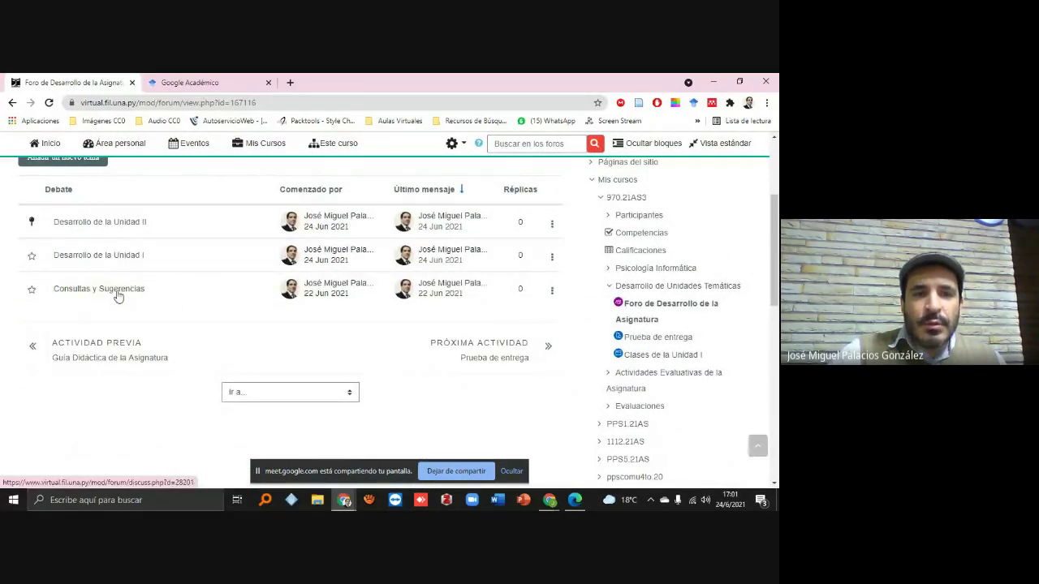
{"action": "scroll", "coordinate": [570, 384], "scroll_direction": "down", "scroll_amount": 1}
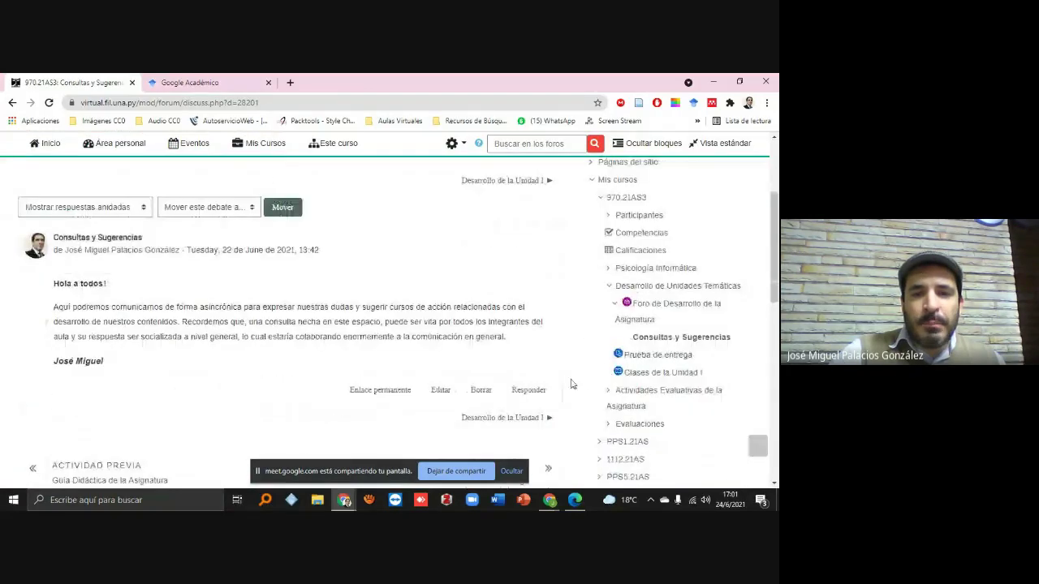
{"action": "scroll", "coordinate": [538, 395], "scroll_direction": "down", "scroll_amount": 1}
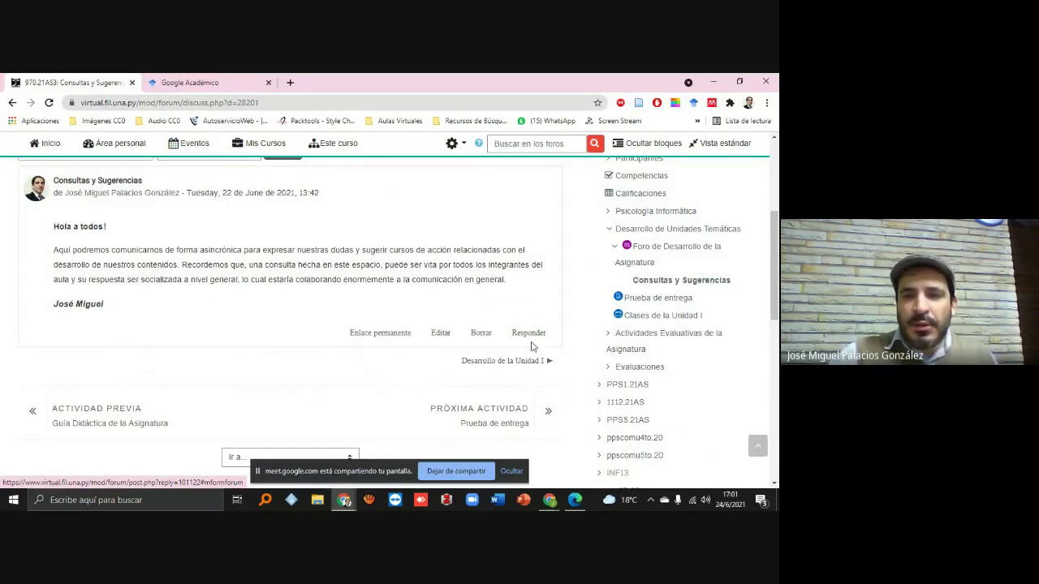
{"action": "left_click", "coordinate": [12, 103]}
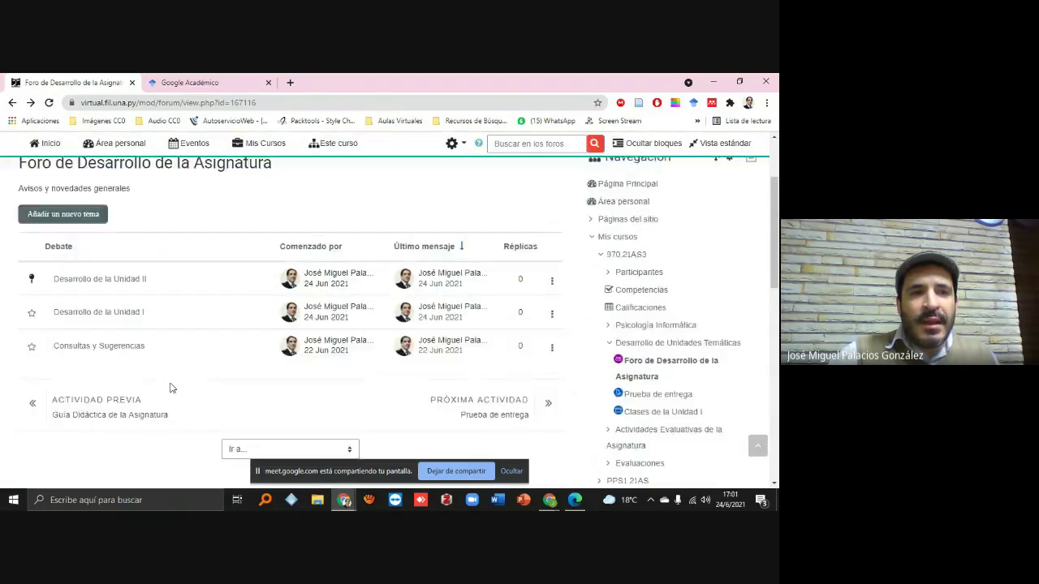
{"action": "scroll", "coordinate": [91, 306], "scroll_direction": "down", "scroll_amount": 2}
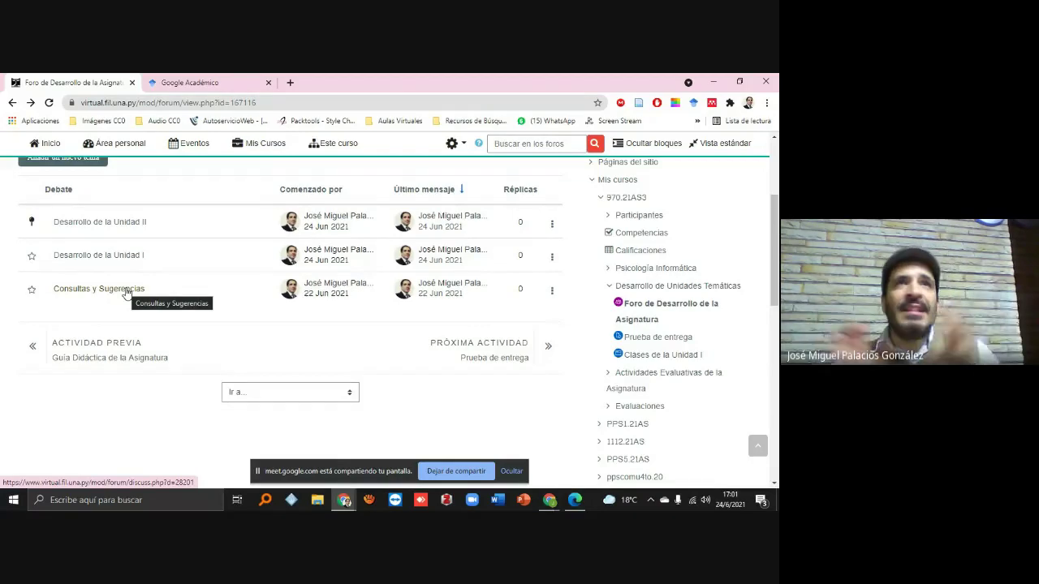
Reopen the Consultas y Sugerencias discussion, show its reply form, and return to the discussion list without posting.
{"action": "left_click", "coordinate": [126, 293]}
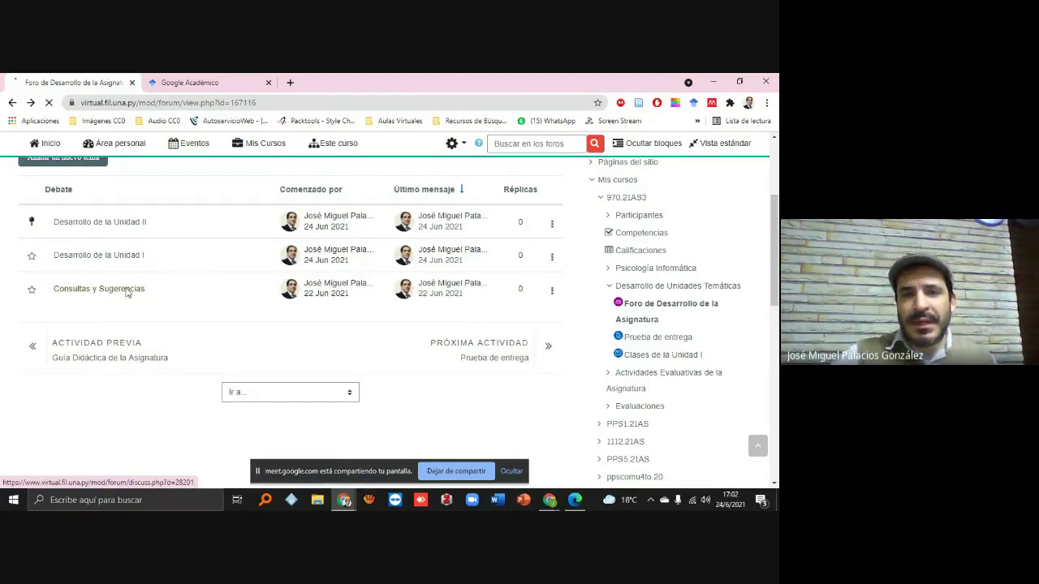
{"action": "scroll", "coordinate": [366, 361], "scroll_direction": "down", "scroll_amount": 1}
{"action": "scroll", "coordinate": [365, 362], "scroll_direction": "down", "scroll_amount": 3}
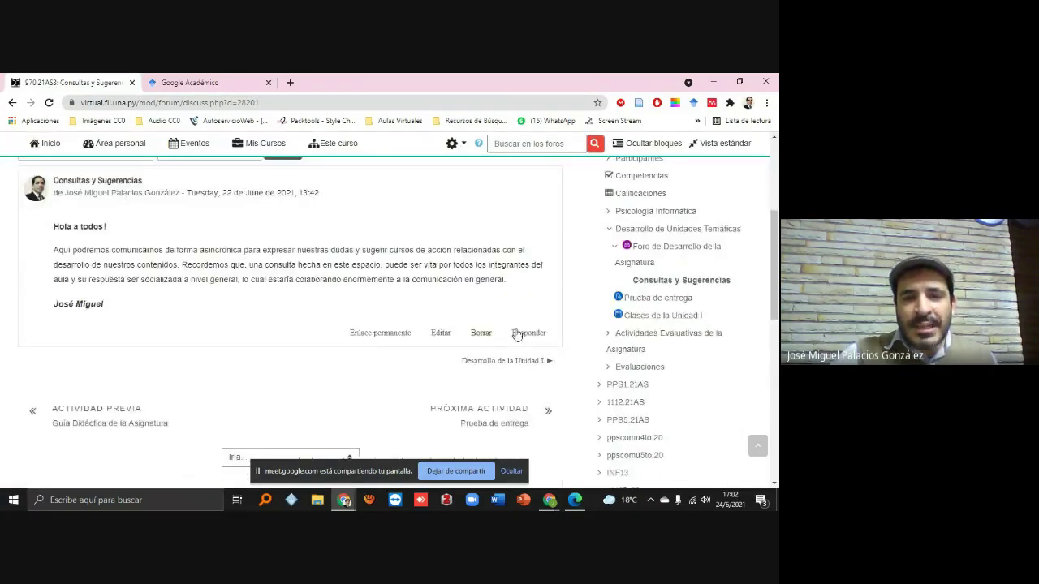
{"action": "left_click", "coordinate": [528, 333]}
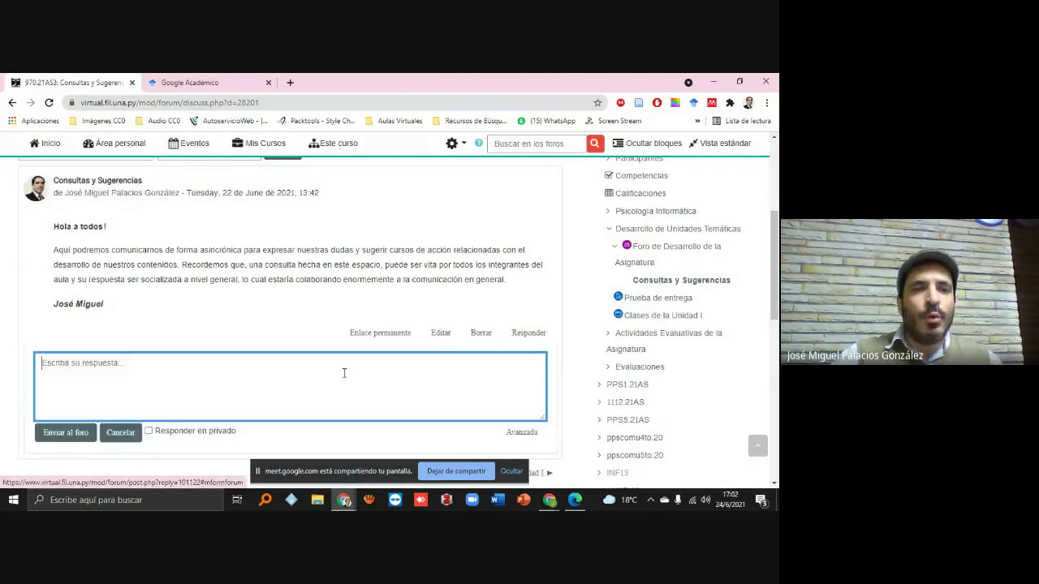
{"action": "scroll", "coordinate": [349, 324], "scroll_direction": "down", "scroll_amount": 2}
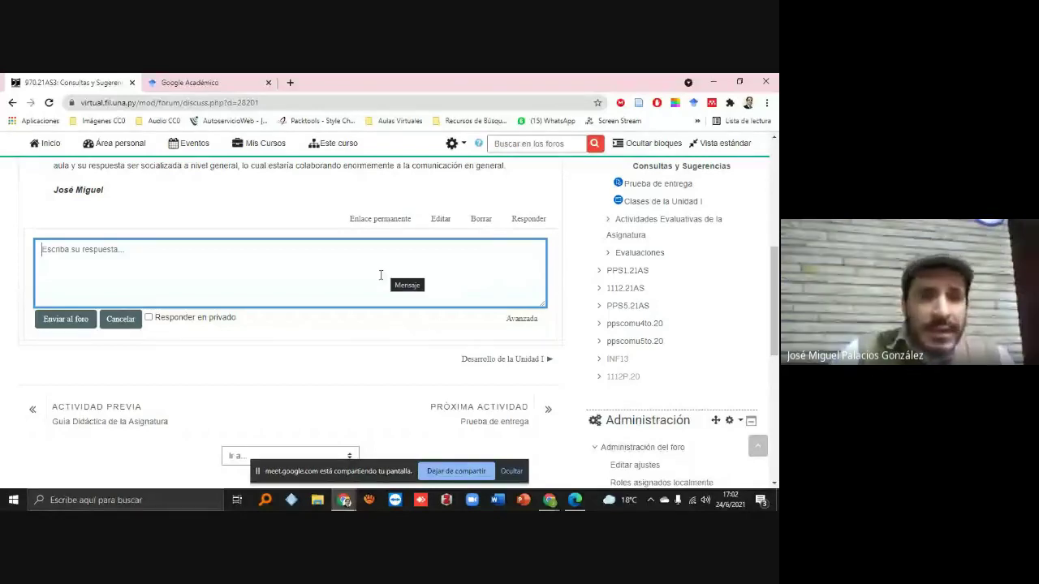
{"action": "scroll", "coordinate": [380, 275], "scroll_direction": "up", "scroll_amount": 15}
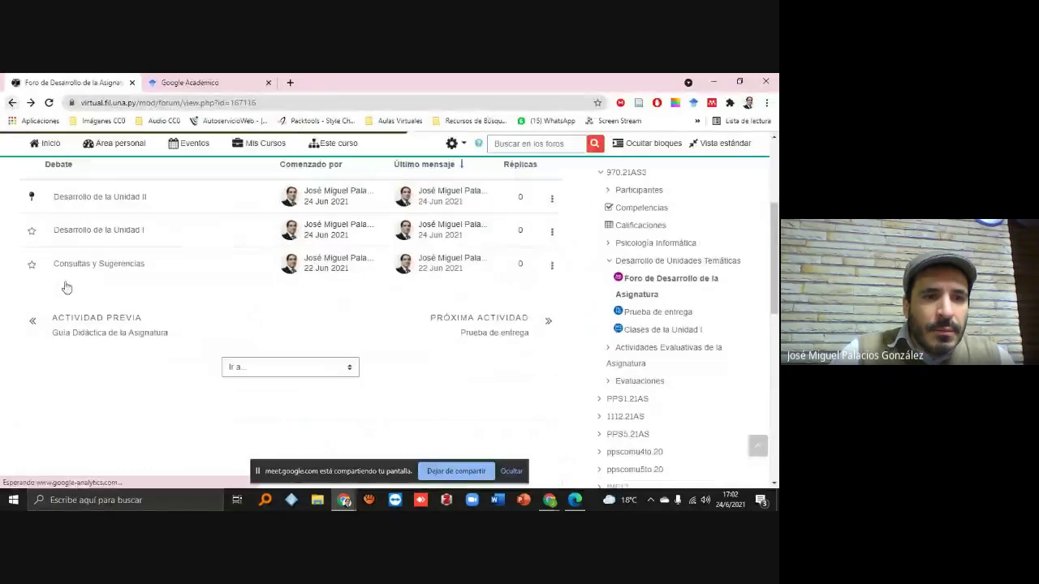
{"action": "scroll", "coordinate": [104, 365], "scroll_direction": "up", "scroll_amount": 5}
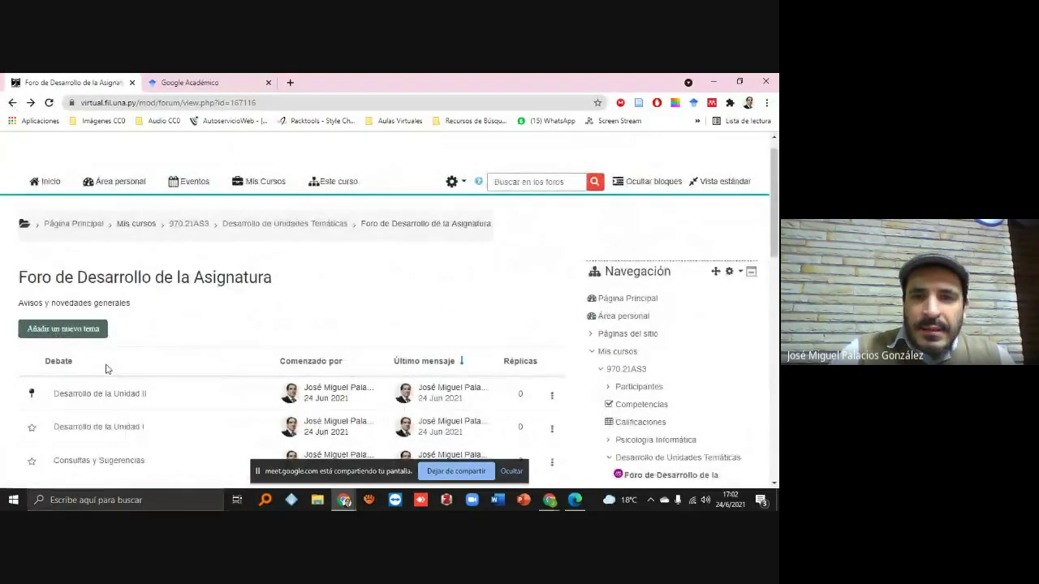
{"action": "scroll", "coordinate": [108, 369], "scroll_direction": "down", "scroll_amount": 1}
{"action": "scroll", "coordinate": [108, 369], "scroll_direction": "down", "scroll_amount": 1}
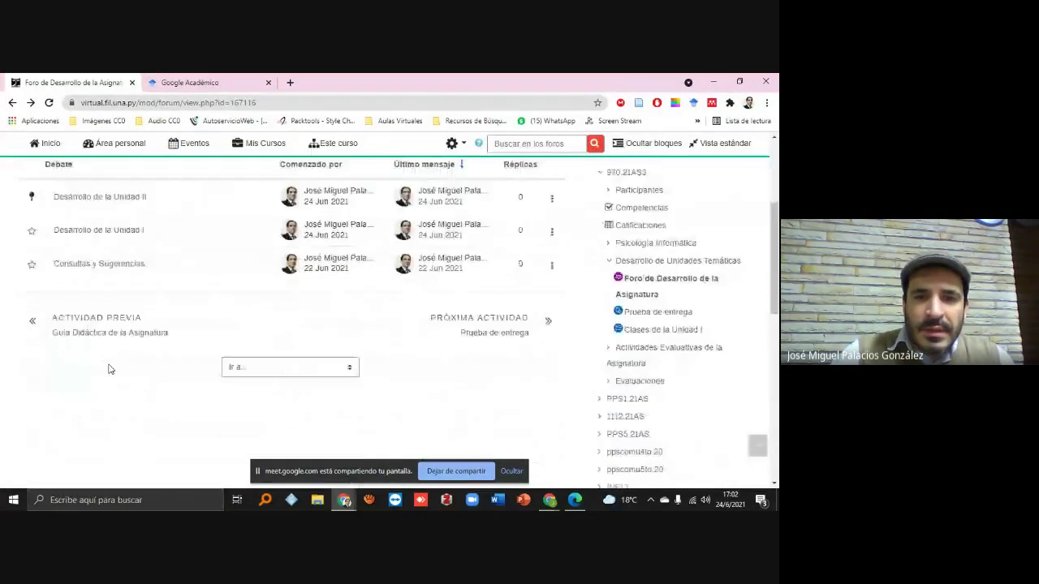
{"action": "scroll", "coordinate": [108, 369], "scroll_direction": "up", "scroll_amount": 3}
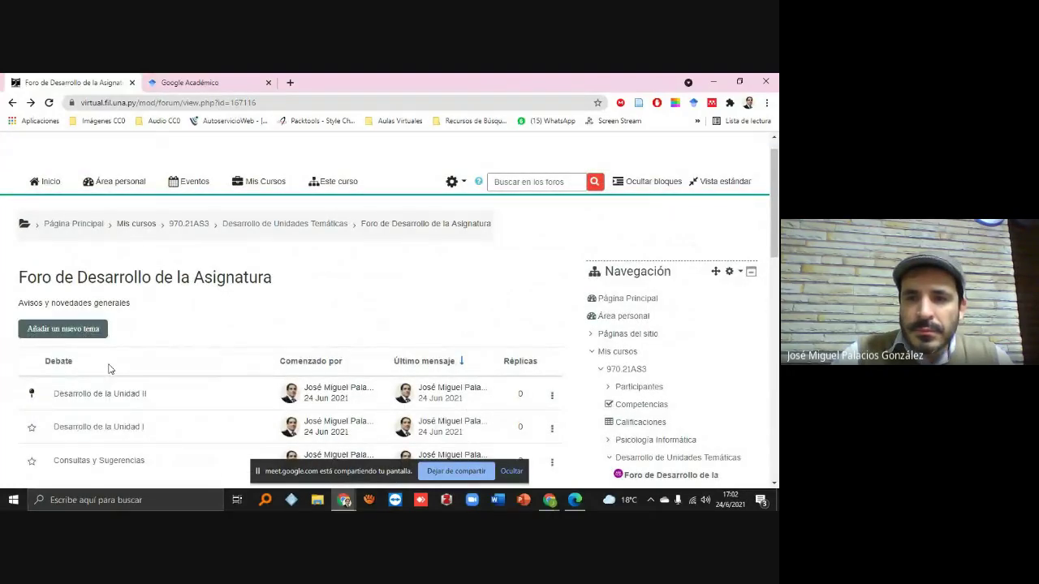
Return to the course page, open the settings of Foro de Desarrollo de la Asignatura, and expand its Calificaciones section.
{"action": "left_click", "coordinate": [12, 103]}
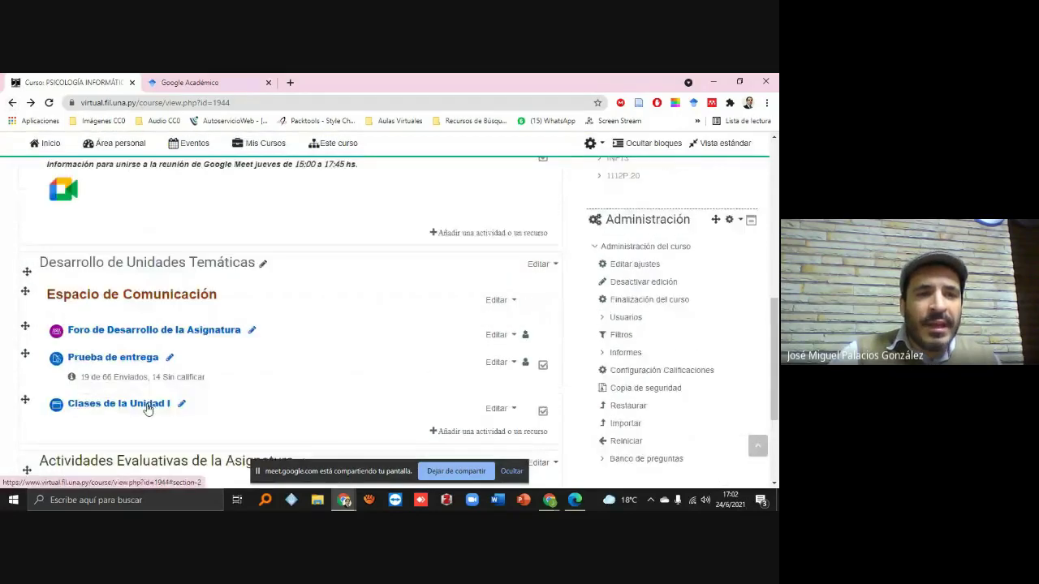
{"action": "left_click", "coordinate": [515, 339]}
{"action": "left_click", "coordinate": [473, 361]}
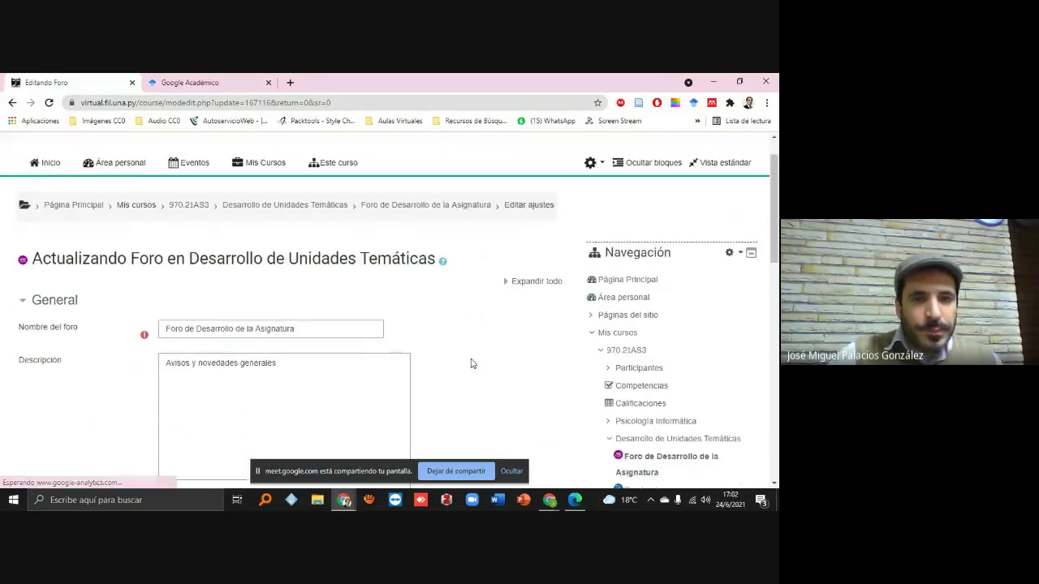
{"action": "scroll", "coordinate": [469, 361], "scroll_direction": "down", "scroll_amount": 5}
{"action": "scroll", "coordinate": [471, 359], "scroll_direction": "down", "scroll_amount": 3}
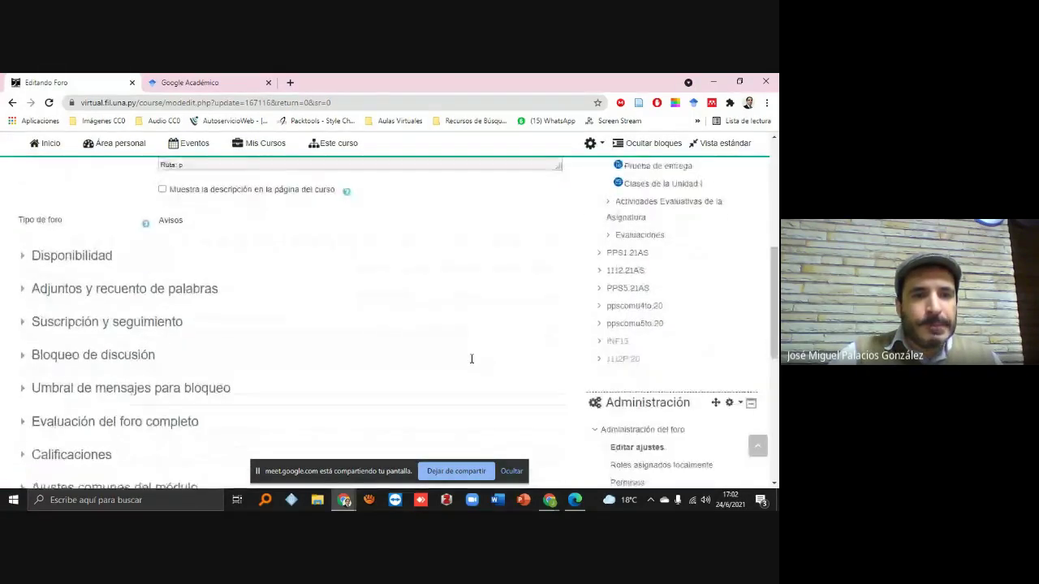
{"action": "scroll", "coordinate": [243, 357], "scroll_direction": "down", "scroll_amount": 1}
{"action": "left_click", "coordinate": [104, 339]}
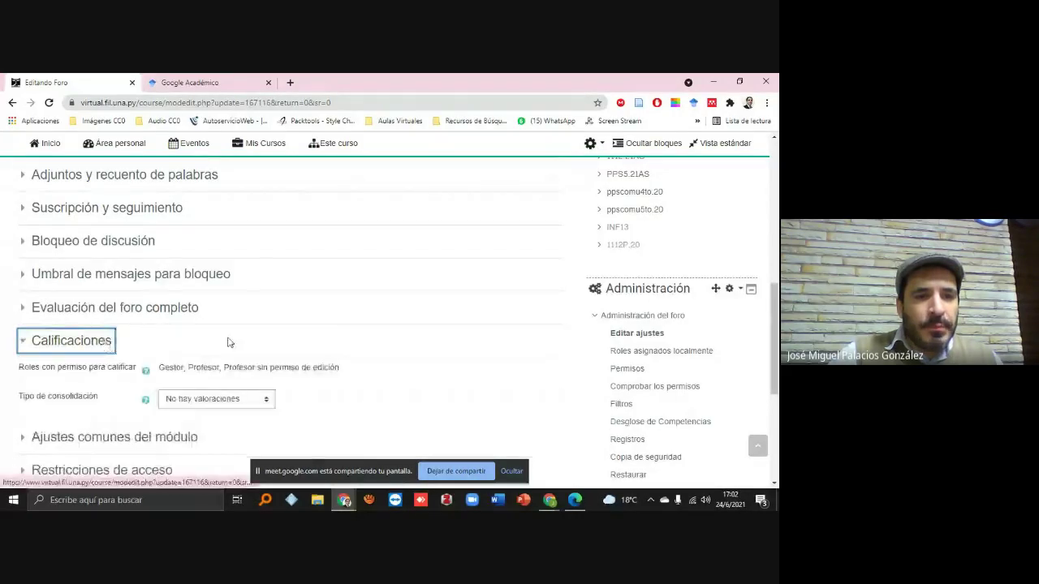
{"action": "scroll", "coordinate": [241, 338], "scroll_direction": "down", "scroll_amount": 3}
{"action": "scroll", "coordinate": [237, 330], "scroll_direction": "up", "scroll_amount": 4}
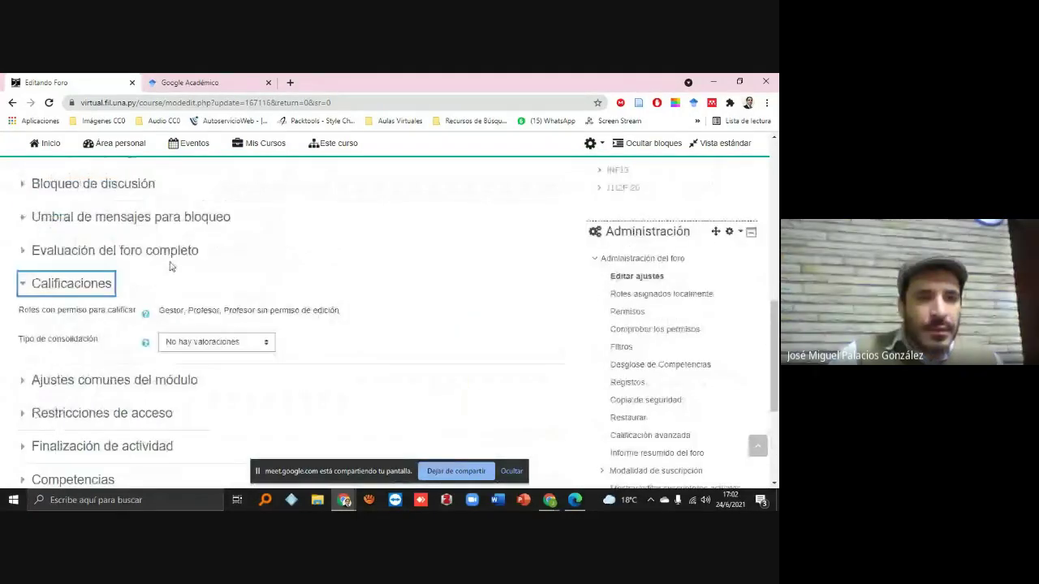
Set the whole-forum evaluation to type Puntuación with a maximum score of 10, and save the forum settings, returning to the course.
{"action": "left_click", "coordinate": [170, 252]}
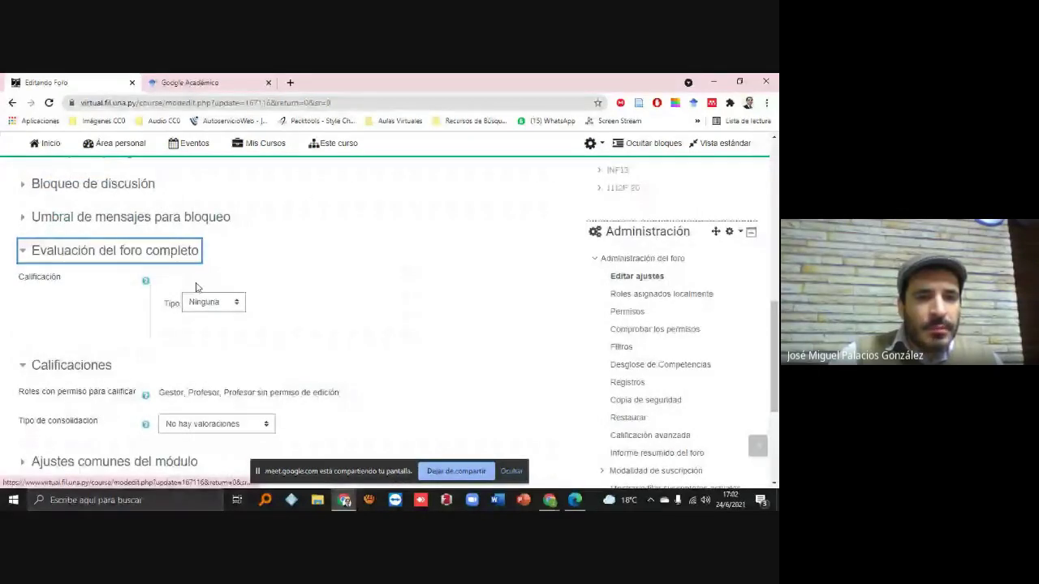
{"action": "left_click", "coordinate": [213, 302]}
{"action": "left_click", "coordinate": [209, 346]}
{"action": "scroll", "coordinate": [207, 332], "scroll_direction": "down", "scroll_amount": 2}
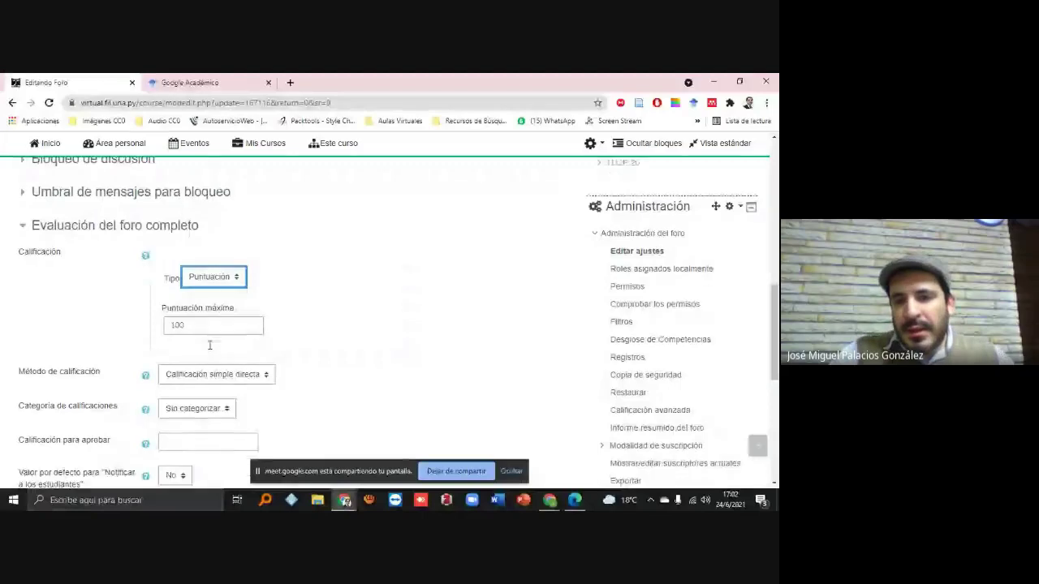
{"action": "double_click", "coordinate": [177, 294]}
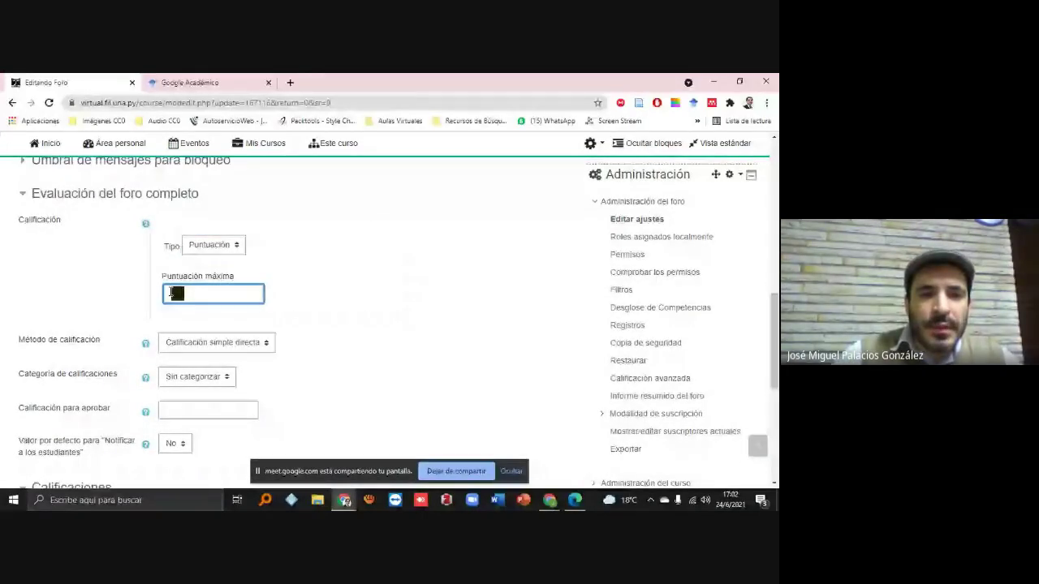
{"action": "type", "text": "10"}
{"action": "scroll", "coordinate": [398, 365], "scroll_direction": "down", "scroll_amount": 10}
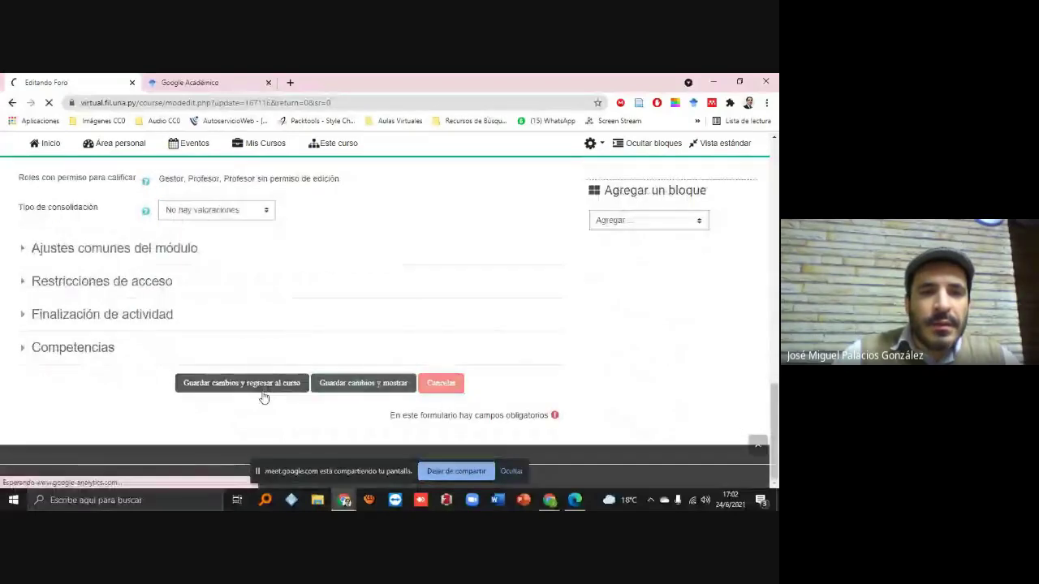
{"action": "left_click", "coordinate": [263, 398]}
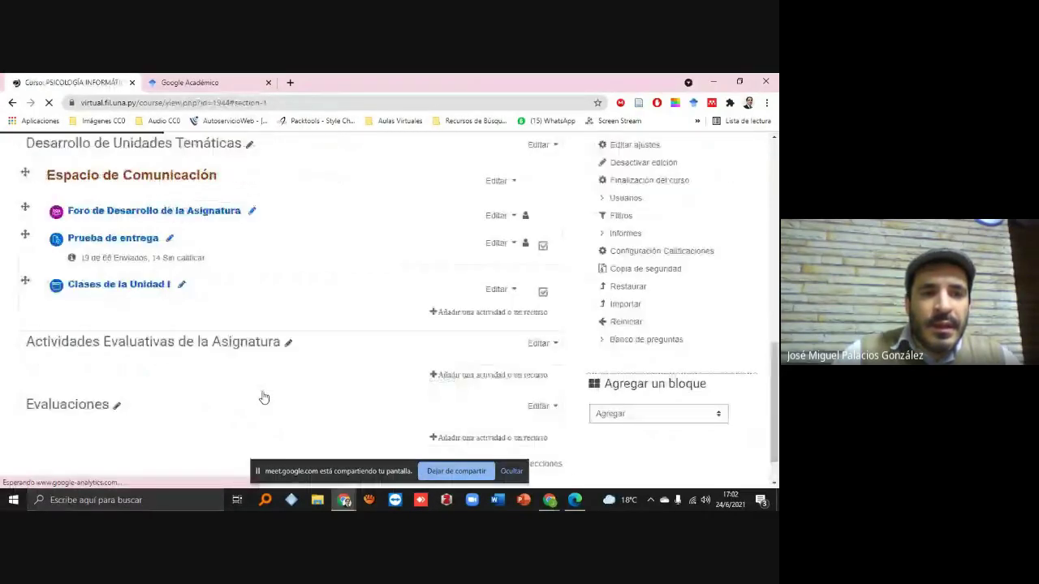
Open the Foro de Desarrollo de la Asignatura from the Espacio de Comunicación area of the course.
{"action": "scroll", "coordinate": [208, 364], "scroll_direction": "up", "scroll_amount": 3}
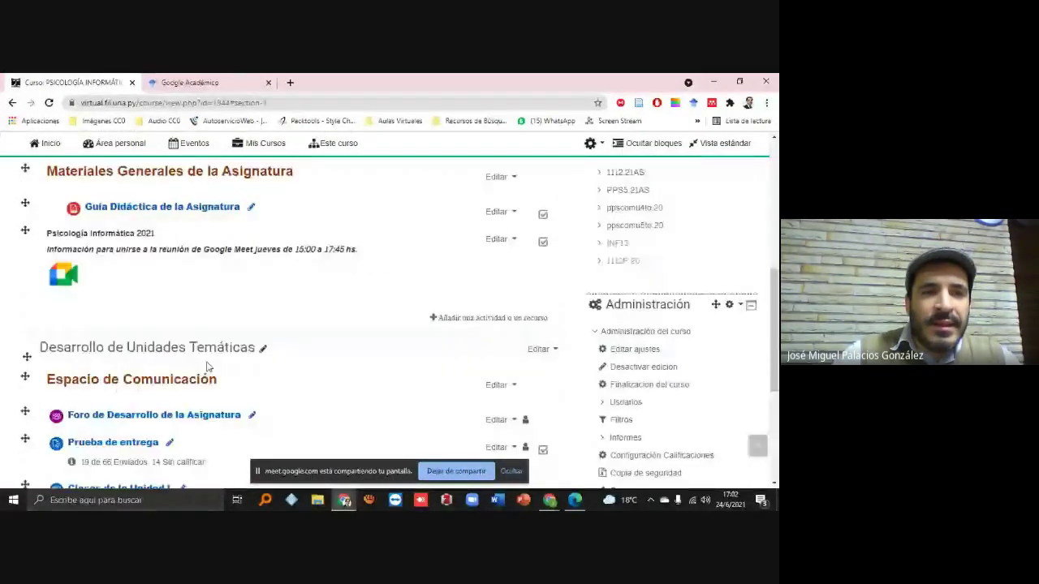
{"action": "scroll", "coordinate": [207, 367], "scroll_direction": "down", "scroll_amount": 2}
{"action": "scroll", "coordinate": [207, 367], "scroll_direction": "up", "scroll_amount": 6}
{"action": "scroll", "coordinate": [207, 366], "scroll_direction": "down", "scroll_amount": 5}
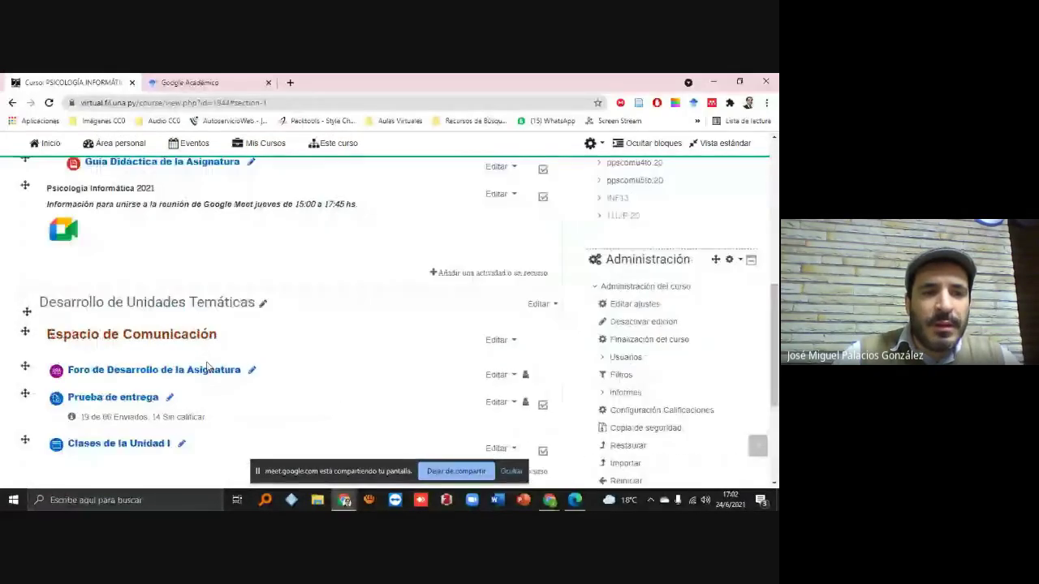
{"action": "scroll", "coordinate": [209, 364], "scroll_direction": "down", "scroll_amount": 1}
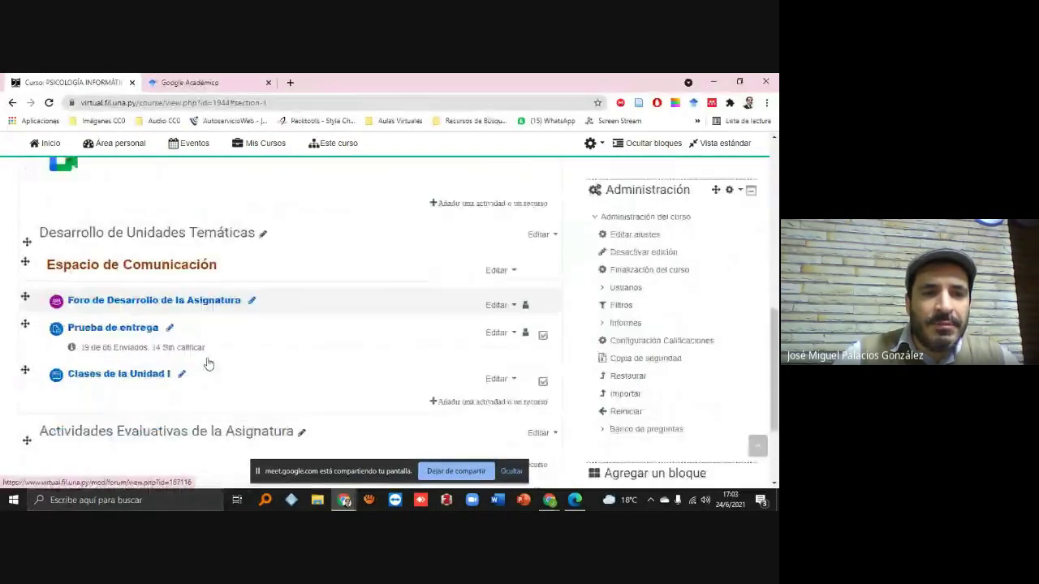
{"action": "left_click", "coordinate": [184, 301]}
{"action": "scroll", "coordinate": [180, 322], "scroll_direction": "down", "scroll_amount": 3}
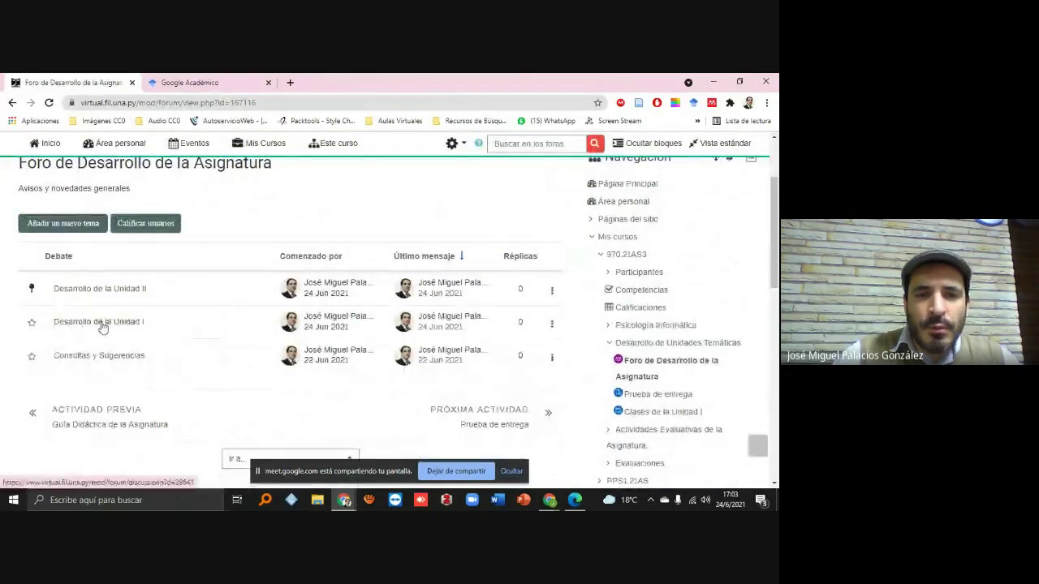
Open the Desarrollo de la Unidad I discussion and read its opening post and available post actions.
{"action": "left_click", "coordinate": [103, 325]}
{"action": "scroll", "coordinate": [245, 274], "scroll_direction": "down", "scroll_amount": 5}
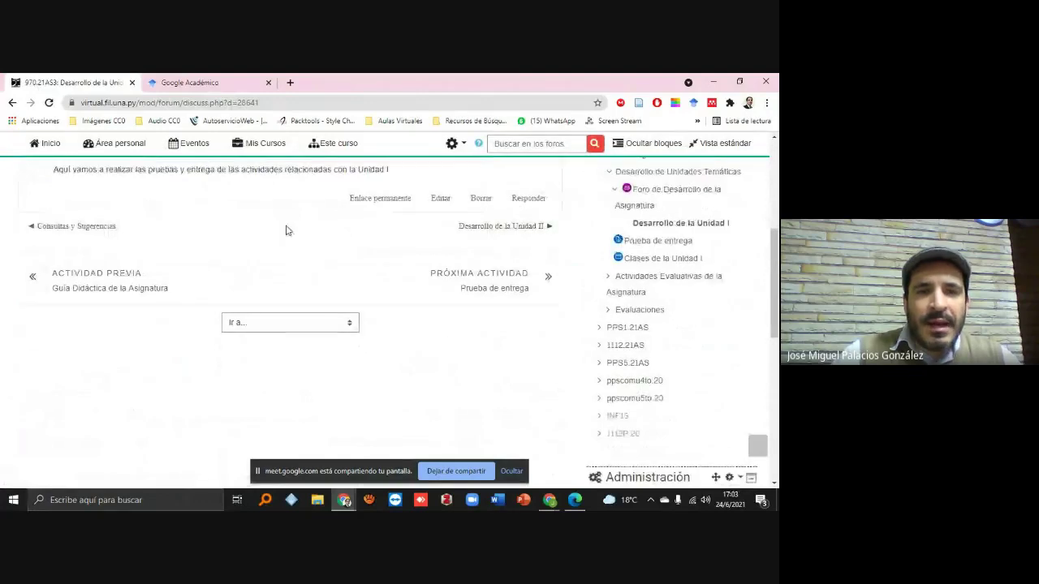
{"action": "scroll", "coordinate": [339, 237], "scroll_direction": "up", "scroll_amount": 1}
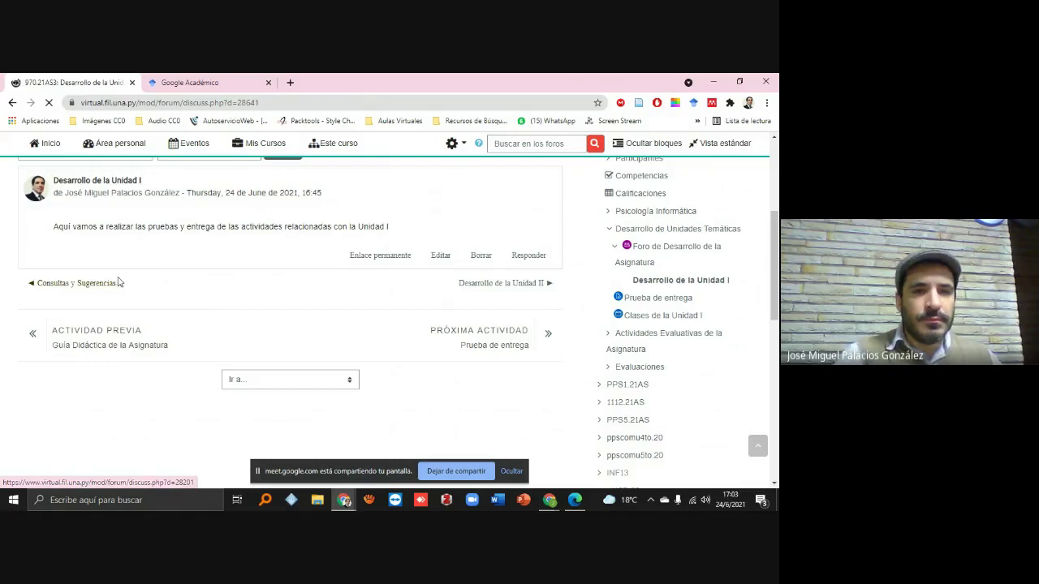
{"action": "scroll", "coordinate": [118, 282], "scroll_direction": "up", "scroll_amount": 1}
{"action": "scroll", "coordinate": [118, 282], "scroll_direction": "down", "scroll_amount": 1}
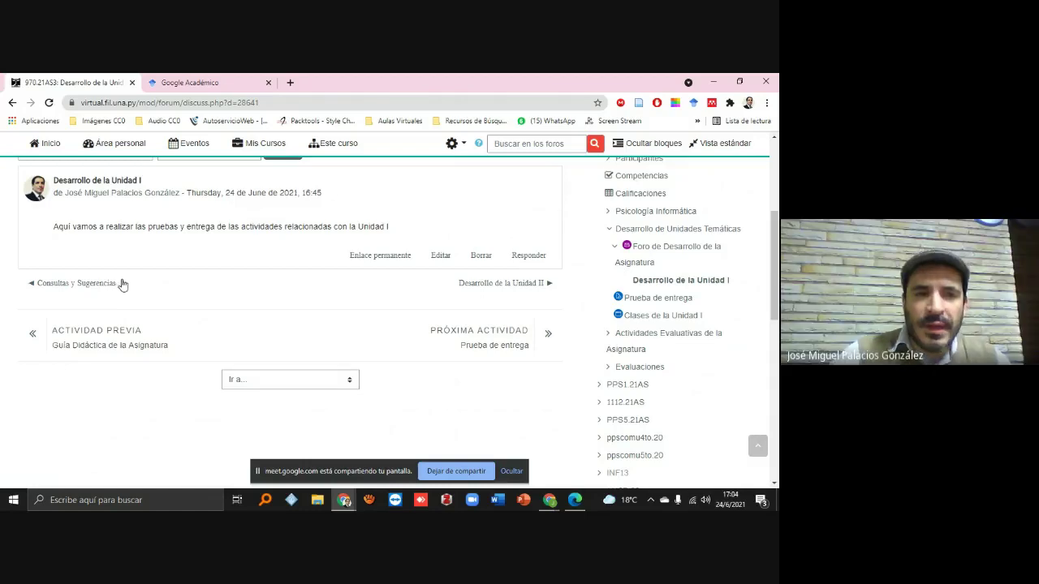
{"action": "scroll", "coordinate": [174, 309], "scroll_direction": "up", "scroll_amount": 1}
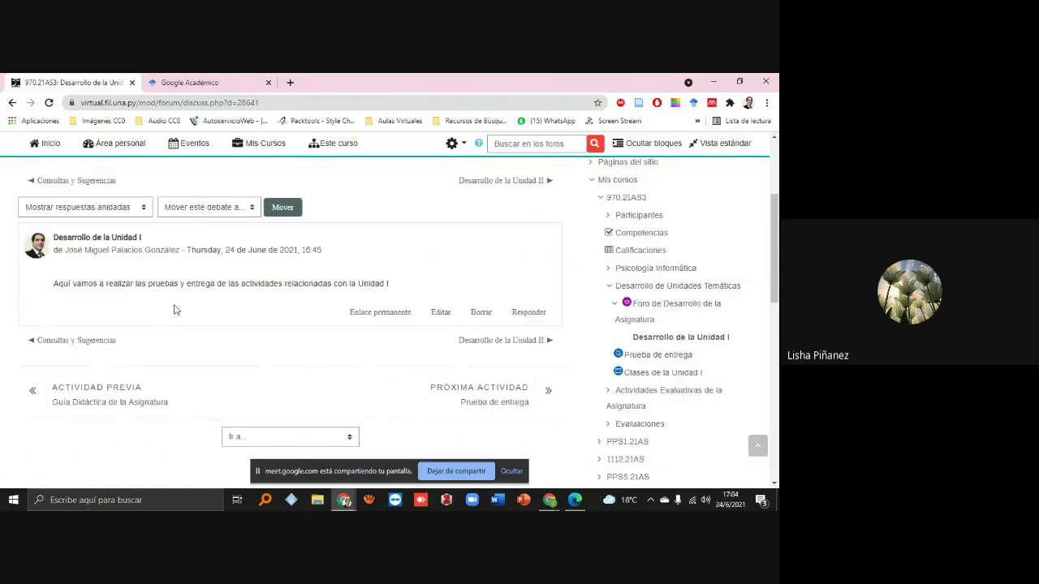
{"action": "scroll", "coordinate": [87, 244], "scroll_direction": "up", "scroll_amount": 1}
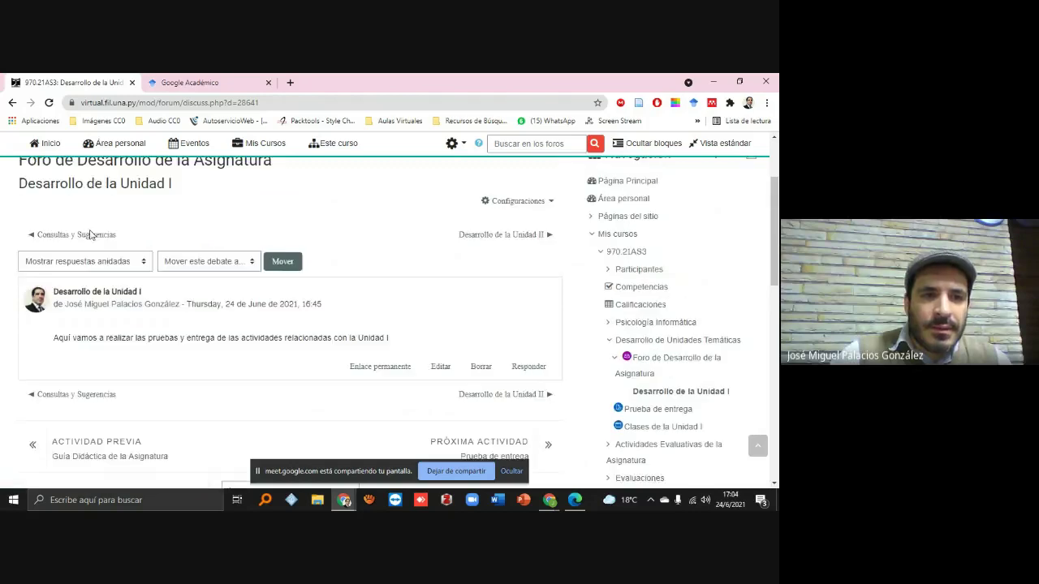
Go to the neighbouring Consultas y Sugerencias discussion and read its opening post.
{"action": "left_click", "coordinate": [88, 240]}
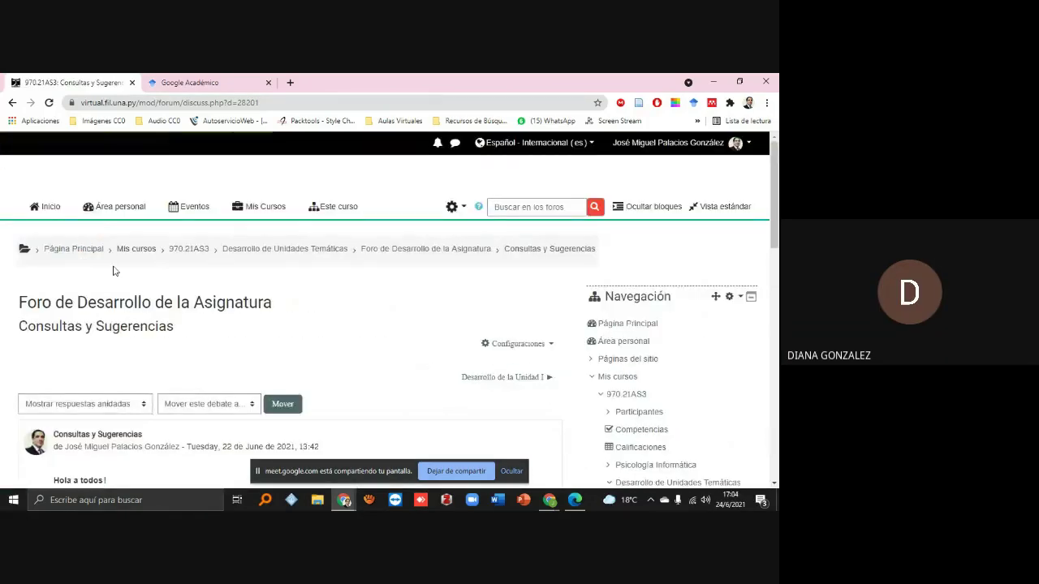
{"action": "scroll", "coordinate": [114, 268], "scroll_direction": "down", "scroll_amount": 1}
{"action": "scroll", "coordinate": [113, 268], "scroll_direction": "down", "scroll_amount": 3}
{"action": "scroll", "coordinate": [118, 267], "scroll_direction": "up", "scroll_amount": 1}
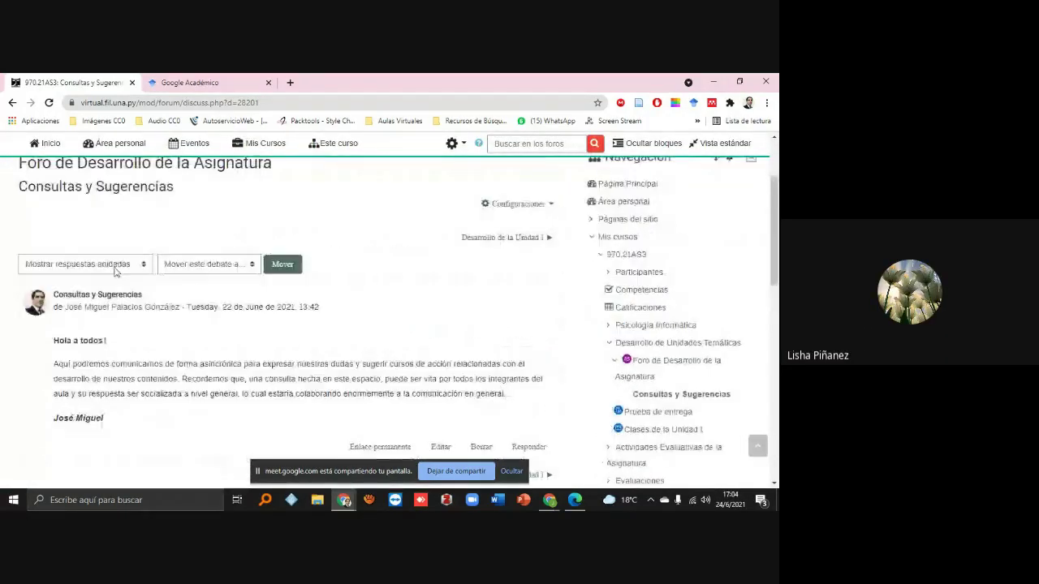
{"action": "scroll", "coordinate": [189, 286], "scroll_direction": "down", "scroll_amount": 1}
{"action": "scroll", "coordinate": [190, 286], "scroll_direction": "up", "scroll_amount": 1}
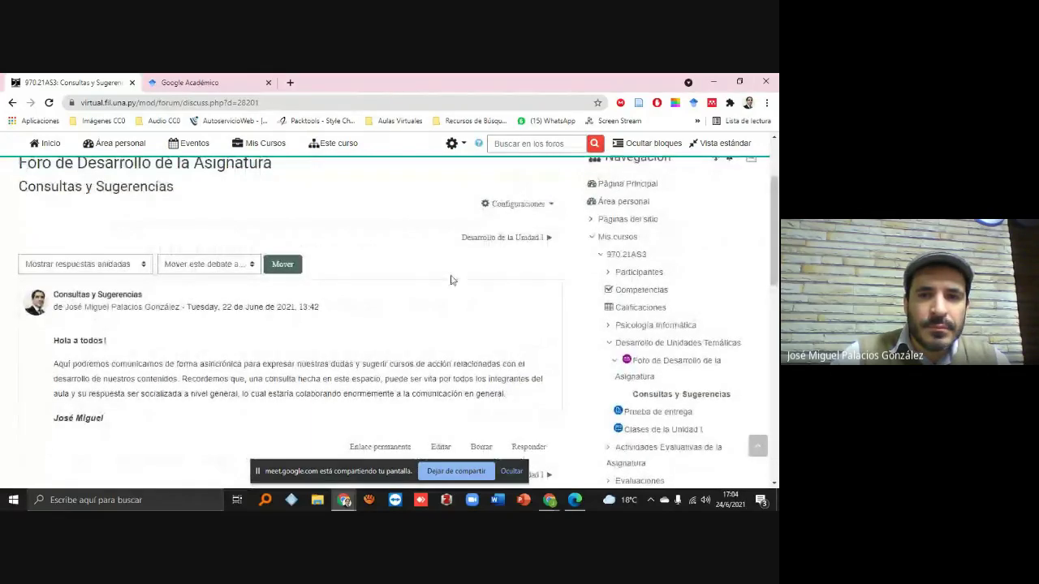
Go back to the Desarrollo de la Unidad I discussion and open the permanent link of its opening post.
{"action": "left_click", "coordinate": [499, 240]}
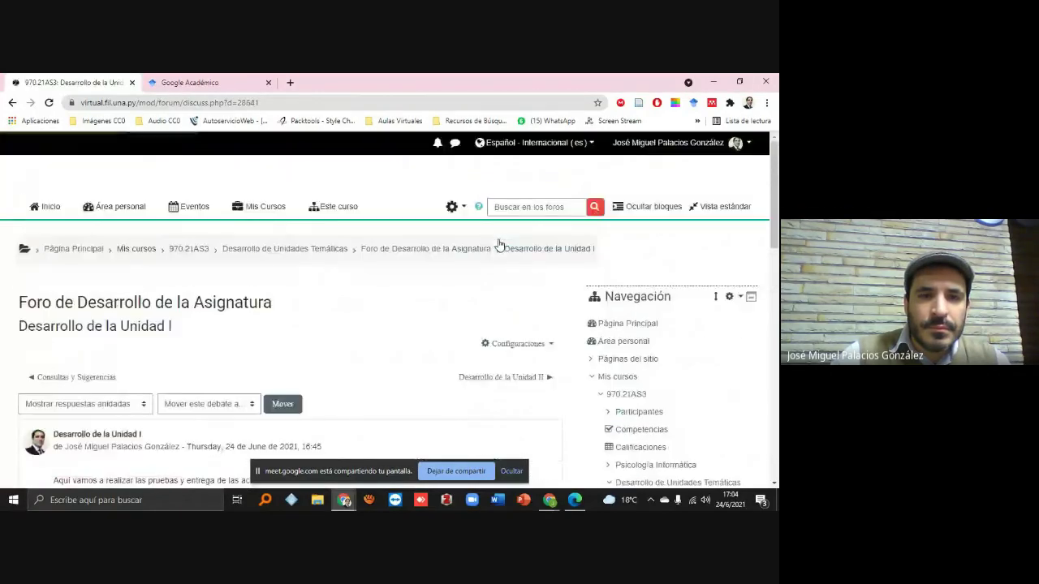
{"action": "scroll", "coordinate": [444, 284], "scroll_direction": "down", "scroll_amount": 5}
{"action": "scroll", "coordinate": [444, 284], "scroll_direction": "down", "scroll_amount": 1}
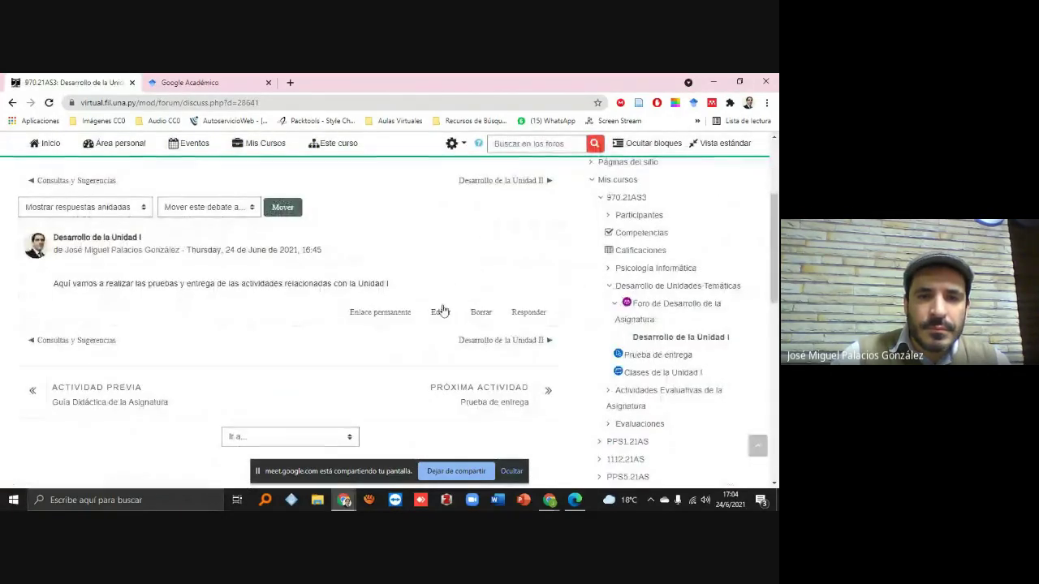
{"action": "left_click", "coordinate": [380, 313]}
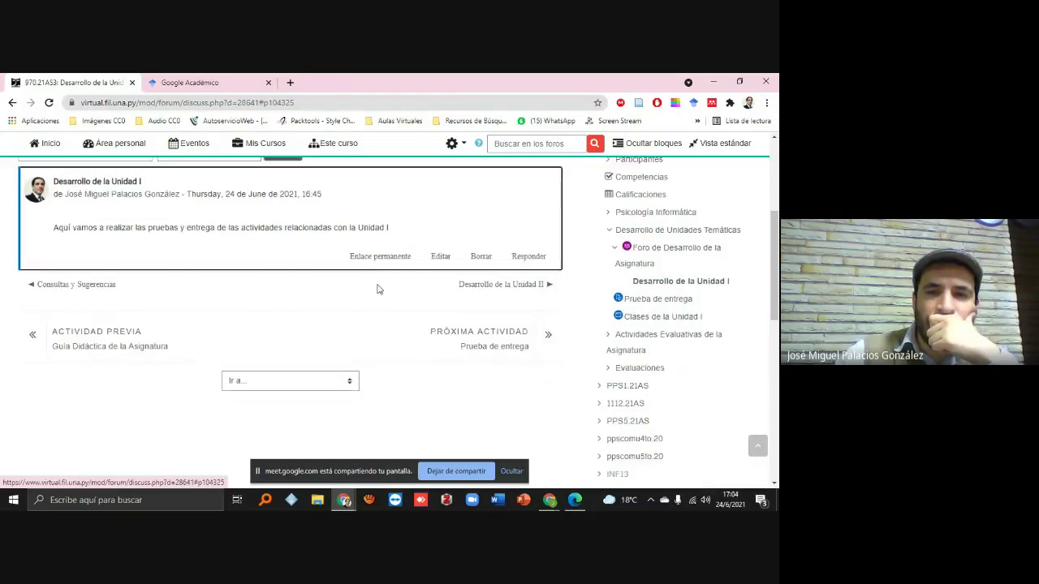
{"action": "left_click", "coordinate": [380, 256]}
{"action": "scroll", "coordinate": [183, 258], "scroll_direction": "up", "scroll_amount": 3}
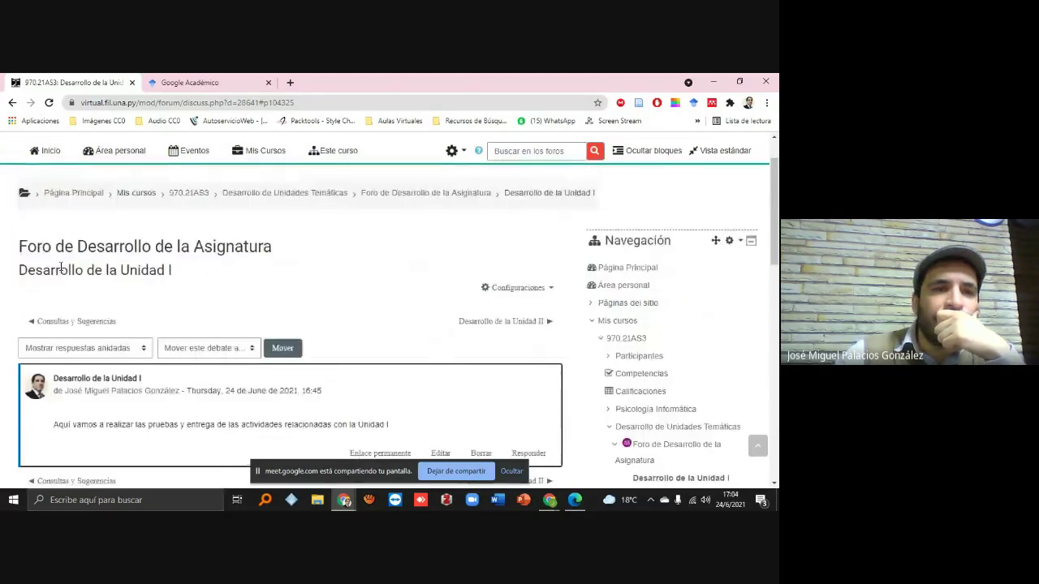
Return from the Desarrollo de la Unidad I discussion to the forum's discussion list.
{"action": "left_click", "coordinate": [11, 103]}
{"action": "left_click", "coordinate": [11, 103]}
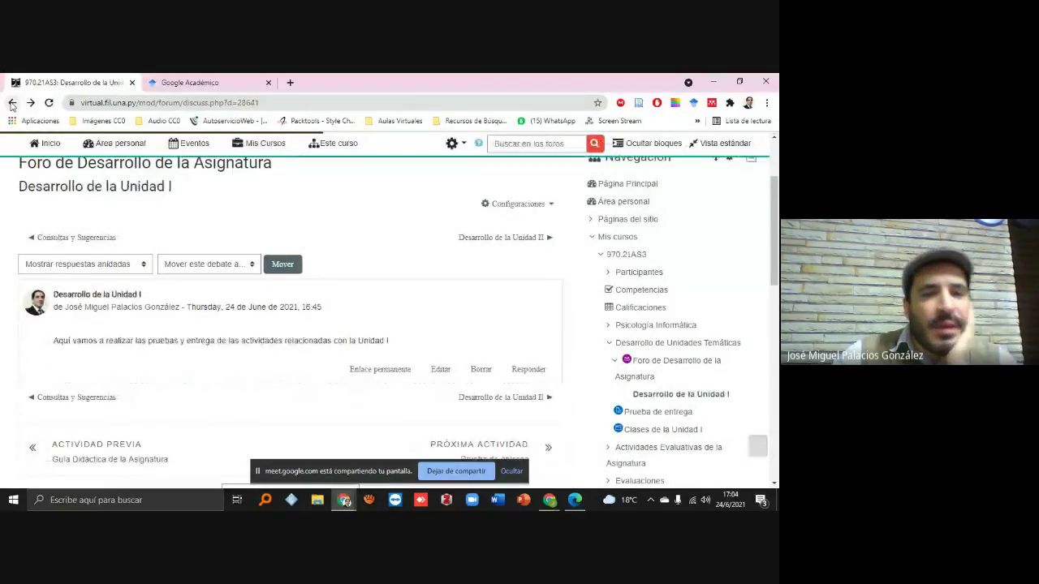
{"action": "left_click", "coordinate": [11, 103]}
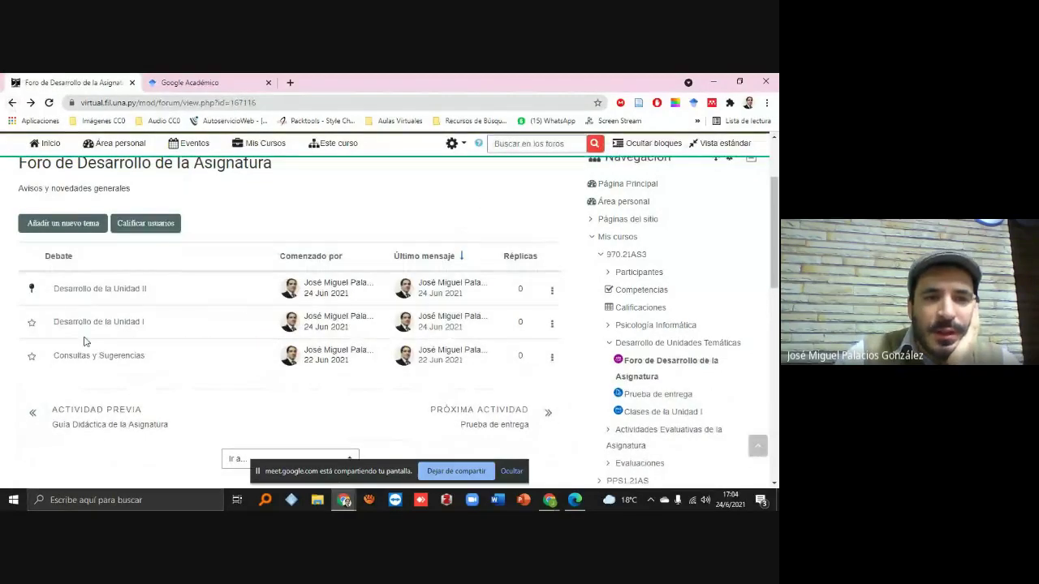
Unpin the Desarrollo de la Unidad II discussion and pin Desarrollo de la Unidad I instead.
{"action": "left_click", "coordinate": [552, 291]}
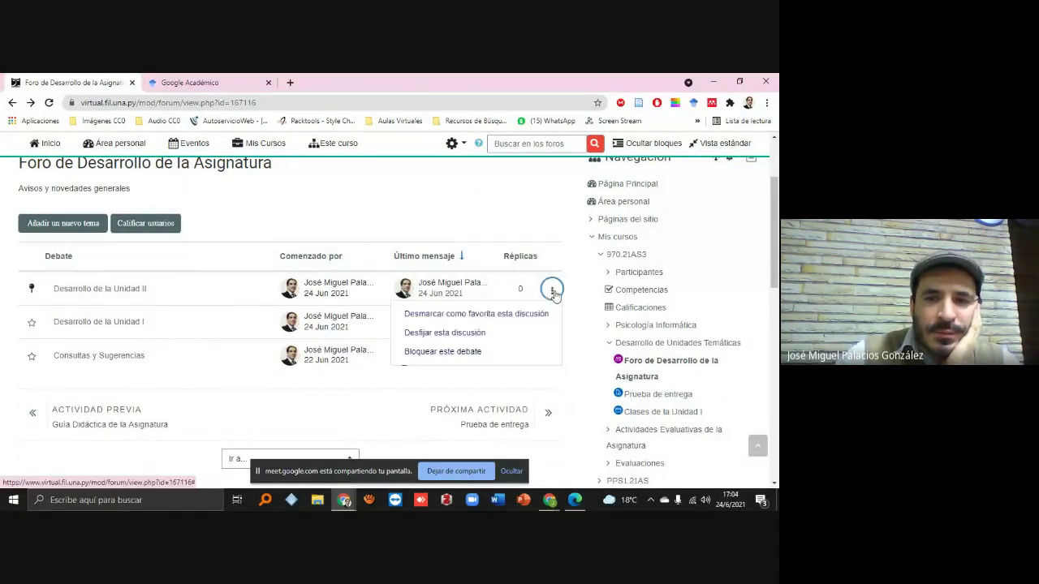
{"action": "left_click", "coordinate": [484, 353]}
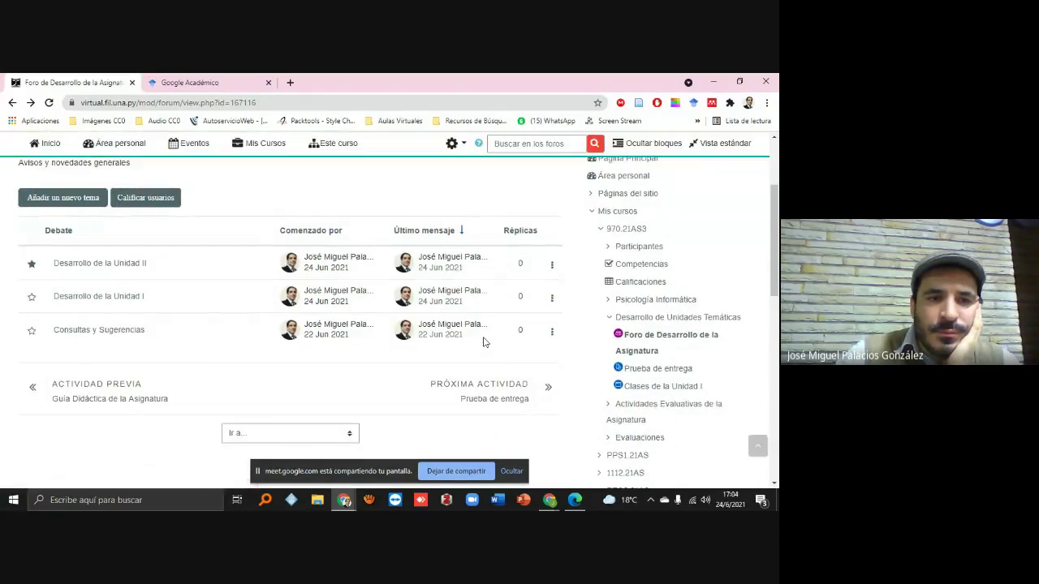
{"action": "left_click", "coordinate": [552, 300]}
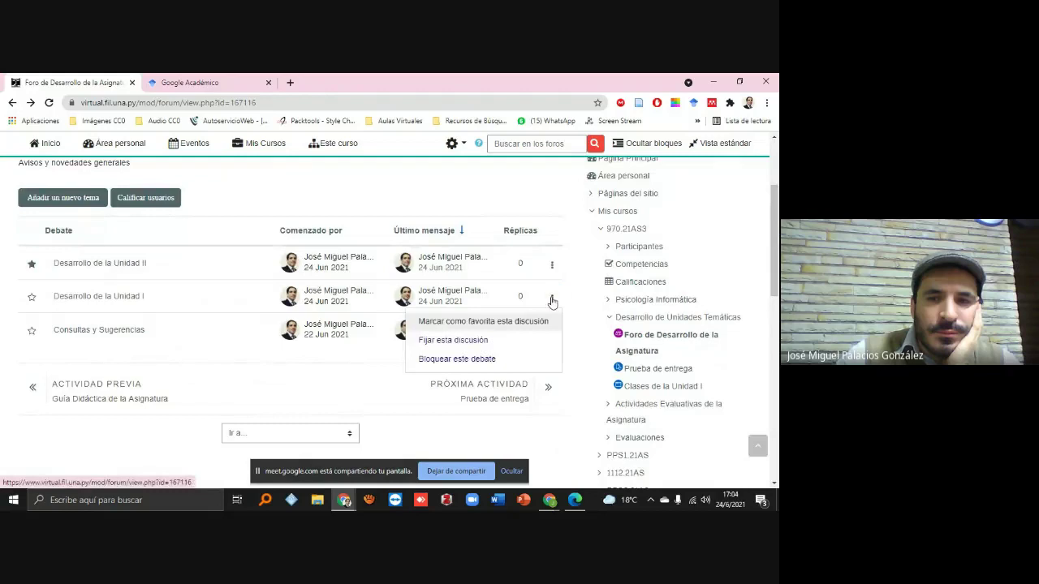
{"action": "left_click", "coordinate": [494, 345]}
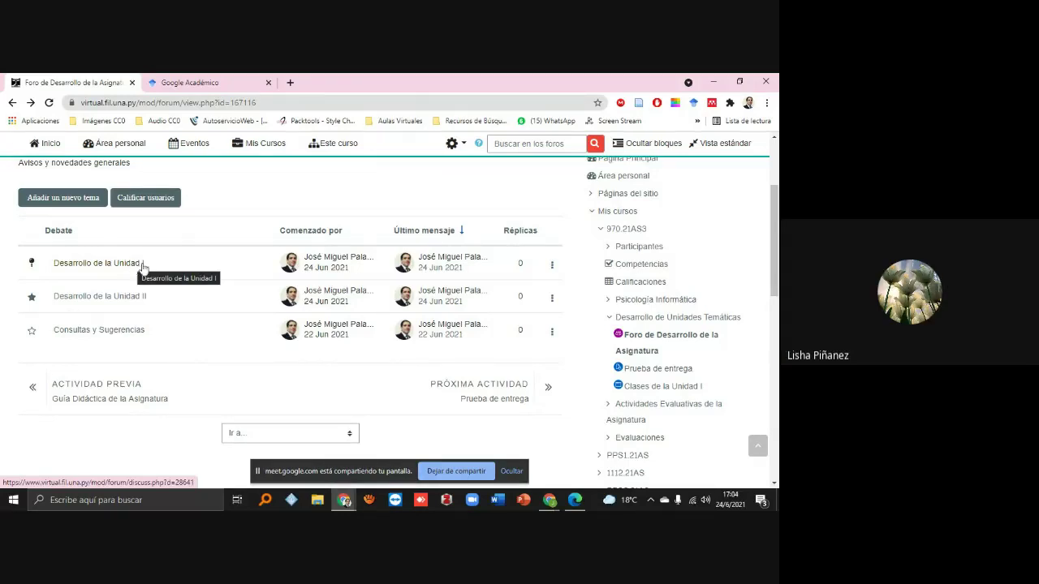
Open the Desarrollo de la Unidad I discussion and mark it as a favourite.
{"action": "left_click", "coordinate": [107, 268]}
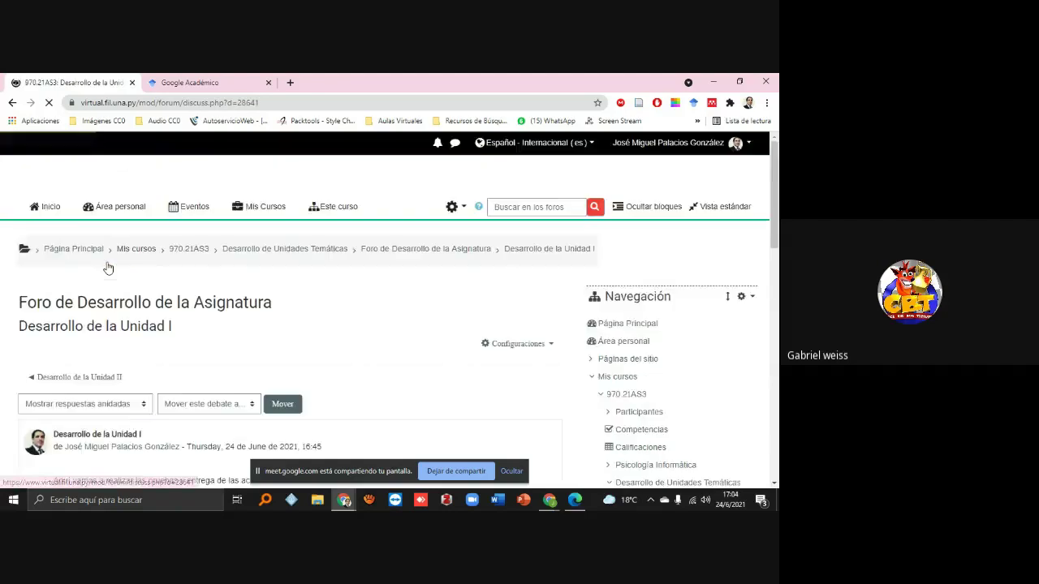
{"action": "scroll", "coordinate": [219, 322], "scroll_direction": "down", "scroll_amount": 5}
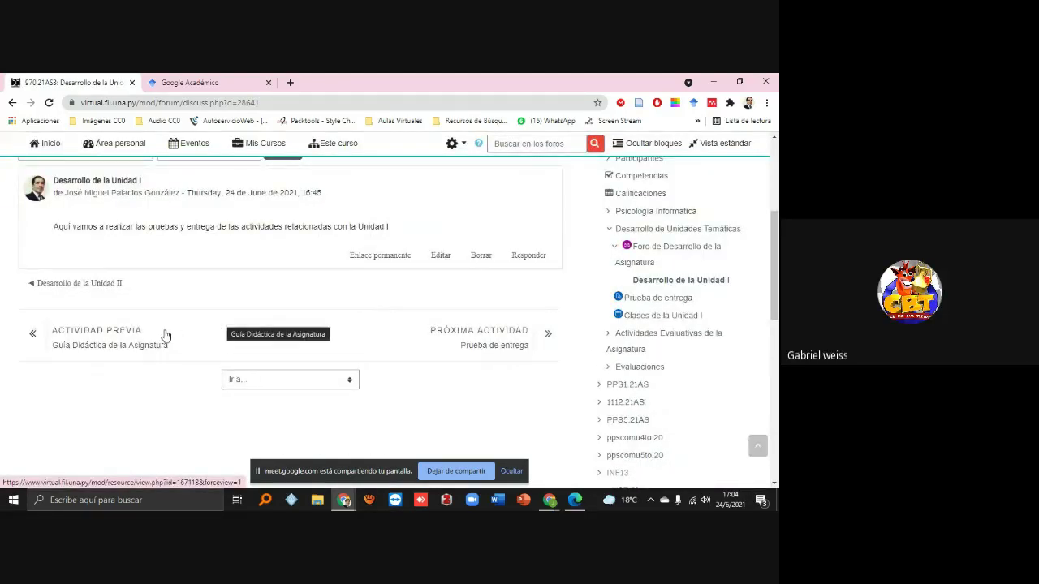
{"action": "scroll", "coordinate": [162, 336], "scroll_direction": "up", "scroll_amount": 3}
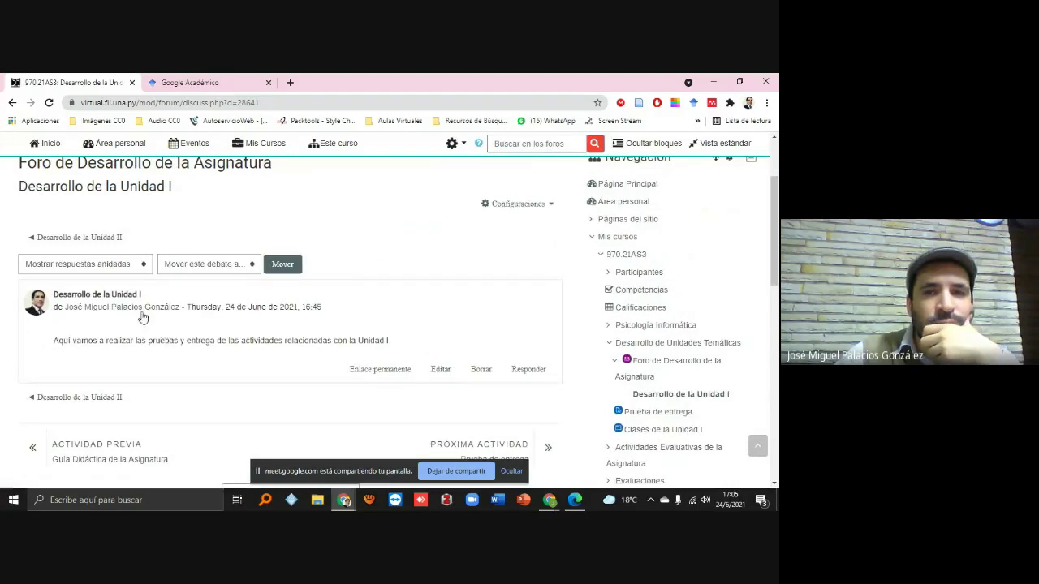
{"action": "left_click", "coordinate": [513, 203]}
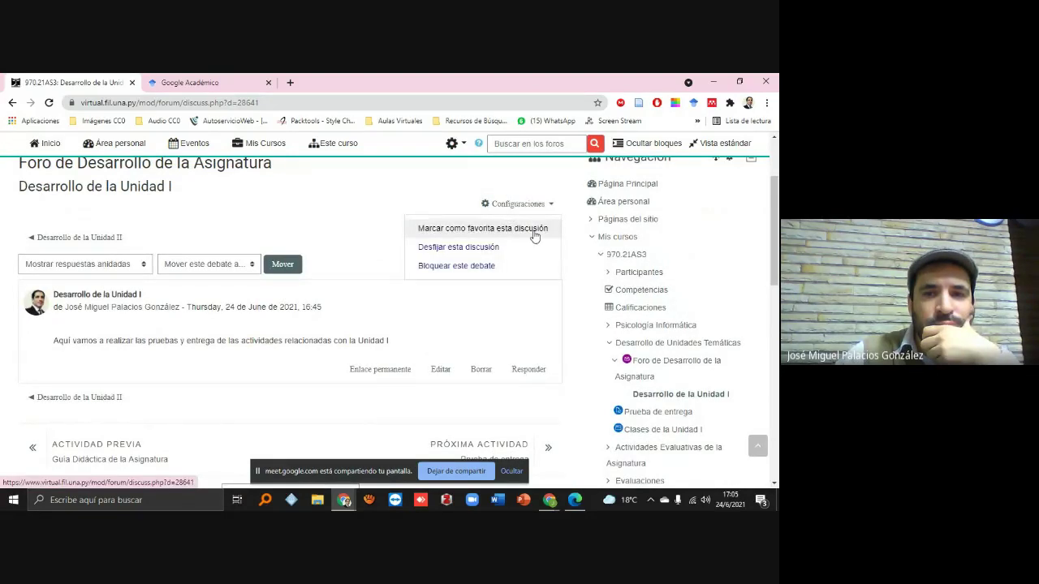
{"action": "left_click", "coordinate": [535, 232]}
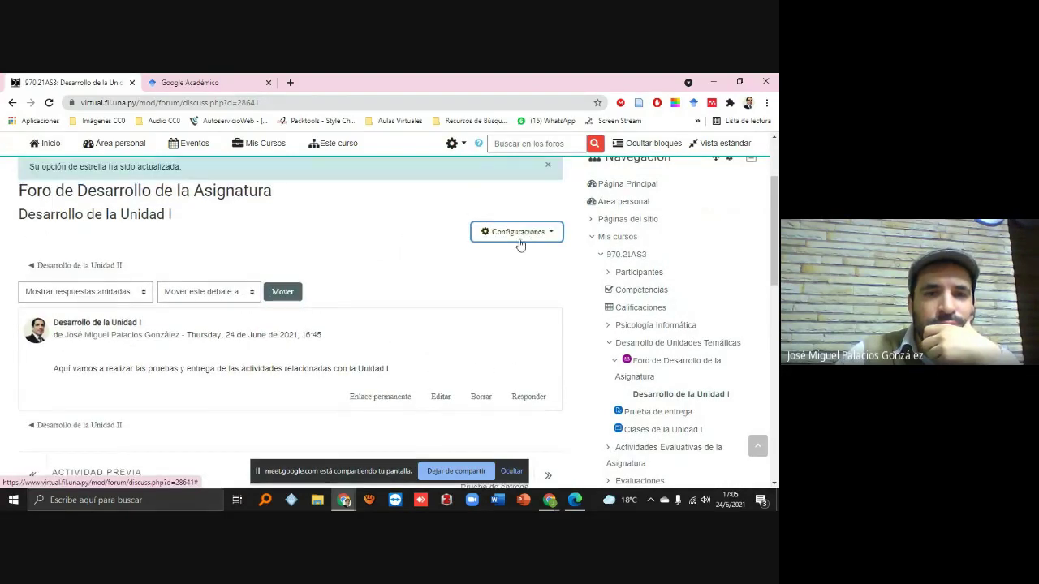
Examine the reply display options and the available destinations for moving the Desarrollo de la Unidad I discussion.
{"action": "scroll", "coordinate": [349, 258], "scroll_direction": "down", "scroll_amount": 1}
{"action": "left_click", "coordinate": [144, 235]}
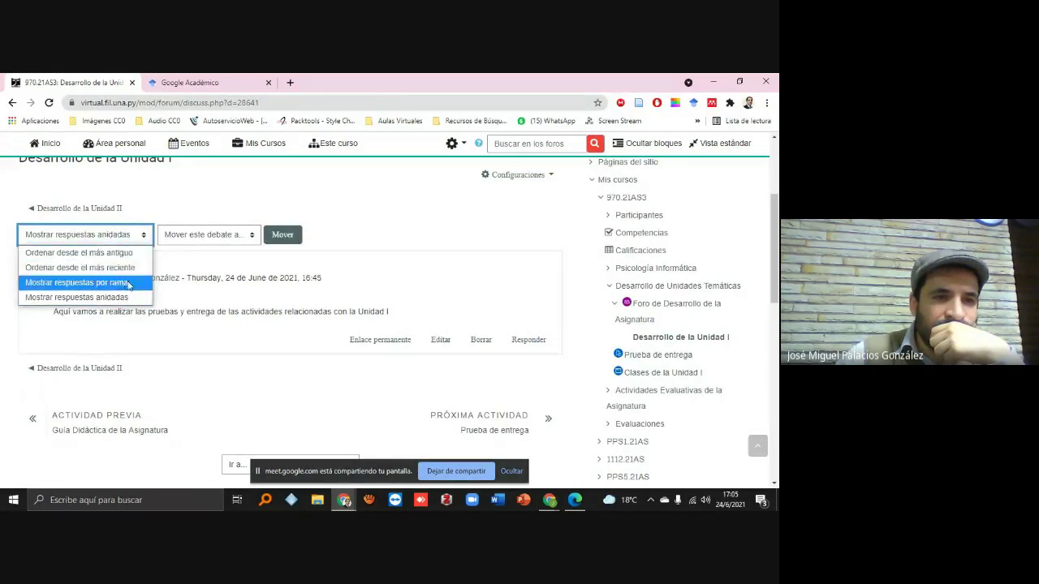
{"action": "left_click", "coordinate": [119, 299]}
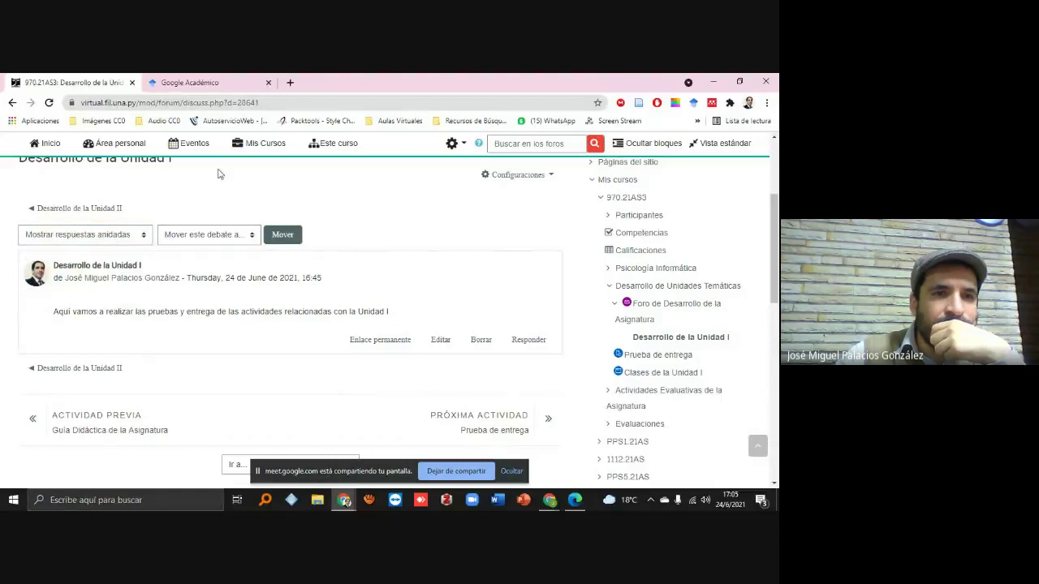
{"action": "left_click", "coordinate": [234, 235]}
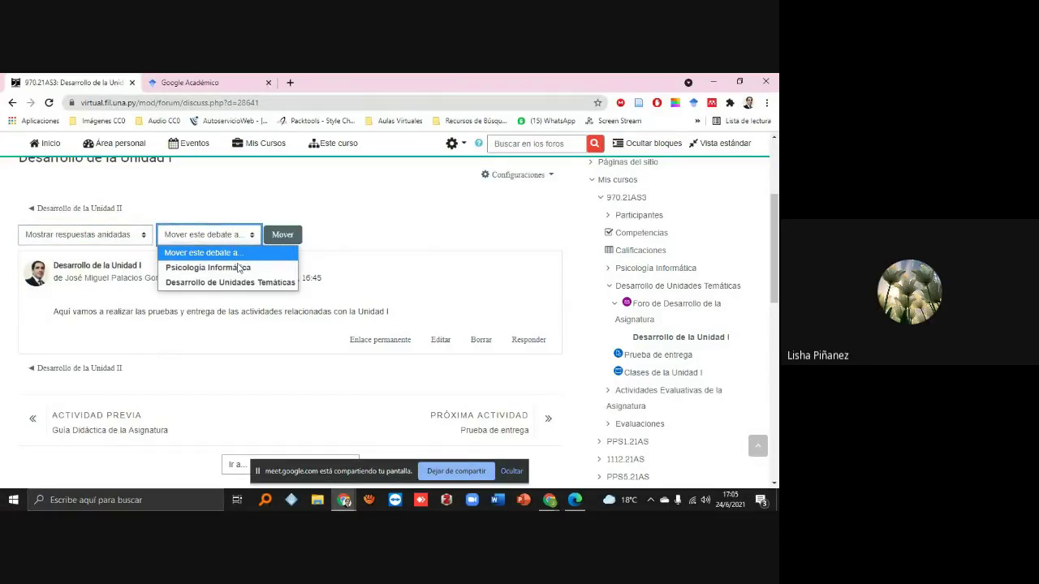
{"action": "left_click", "coordinate": [341, 250]}
{"action": "scroll", "coordinate": [420, 243], "scroll_direction": "down", "scroll_amount": 3}
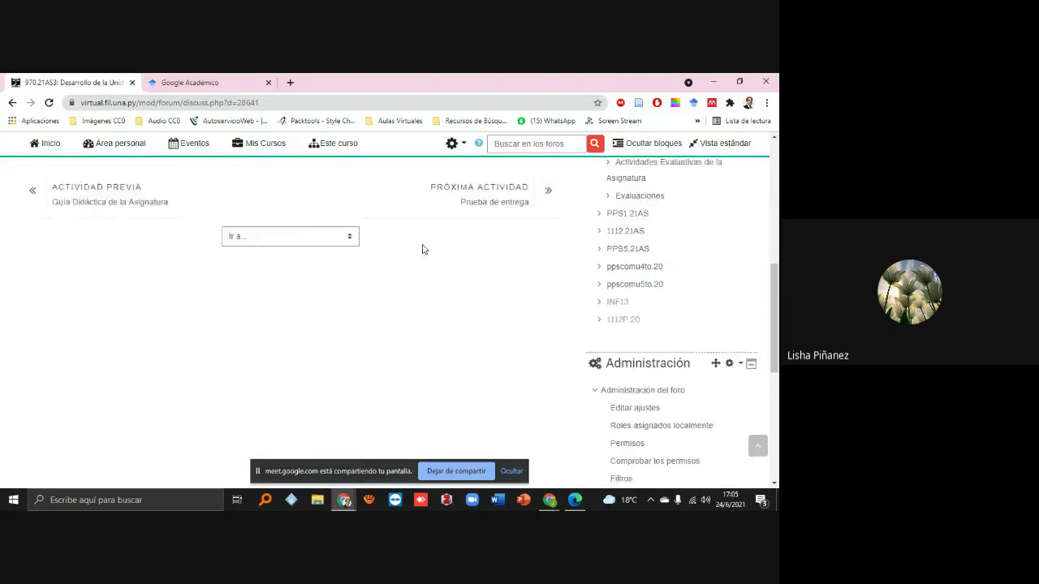
{"action": "scroll", "coordinate": [422, 249], "scroll_direction": "up", "scroll_amount": 2}
{"action": "scroll", "coordinate": [422, 249], "scroll_direction": "up", "scroll_amount": 3}
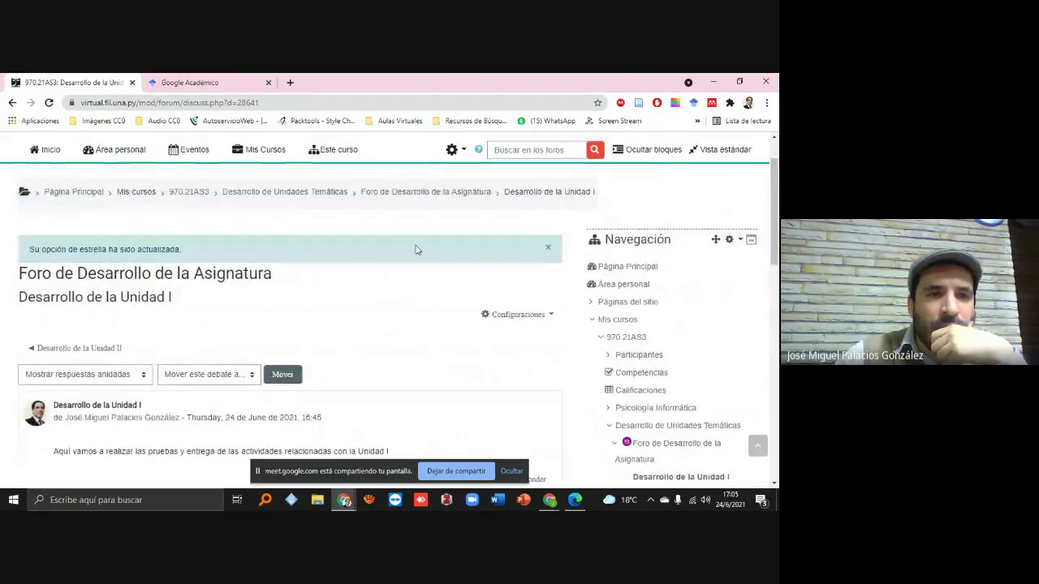
Return to the course page and add a new forum named "Foro como trabajo Práctico" to Desarrollo de Unidades Temáticas.
{"action": "left_click", "coordinate": [12, 102]}
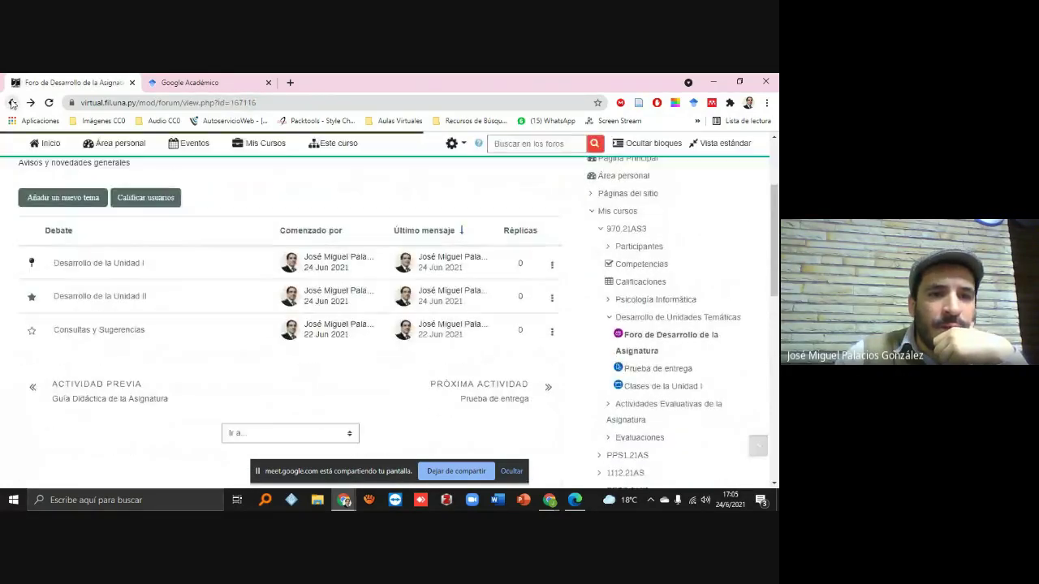
{"action": "left_click", "coordinate": [13, 102]}
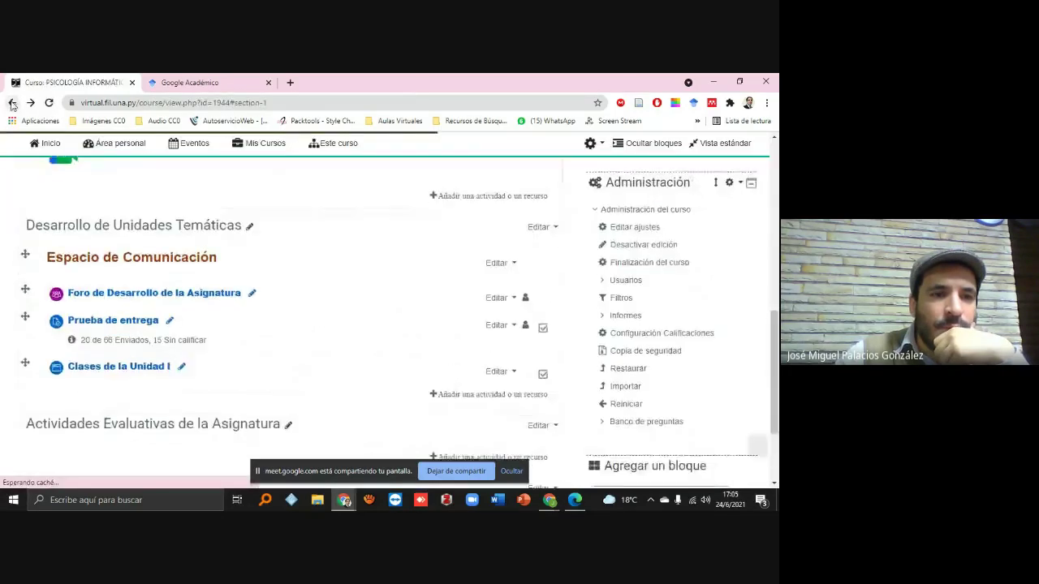
{"action": "scroll", "coordinate": [82, 271], "scroll_direction": "down", "scroll_amount": 1}
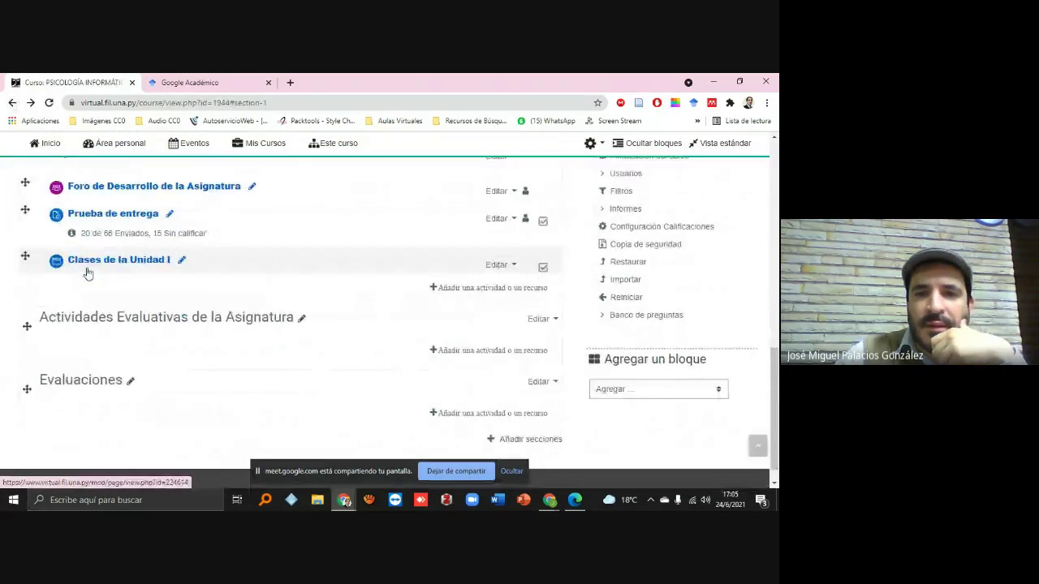
{"action": "left_click", "coordinate": [500, 291]}
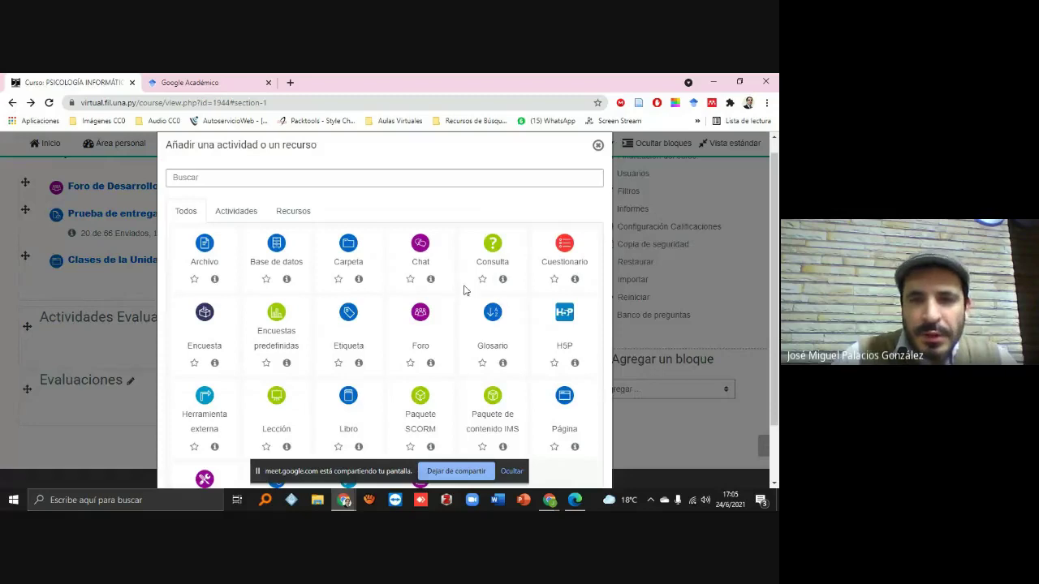
{"action": "left_click", "coordinate": [424, 336]}
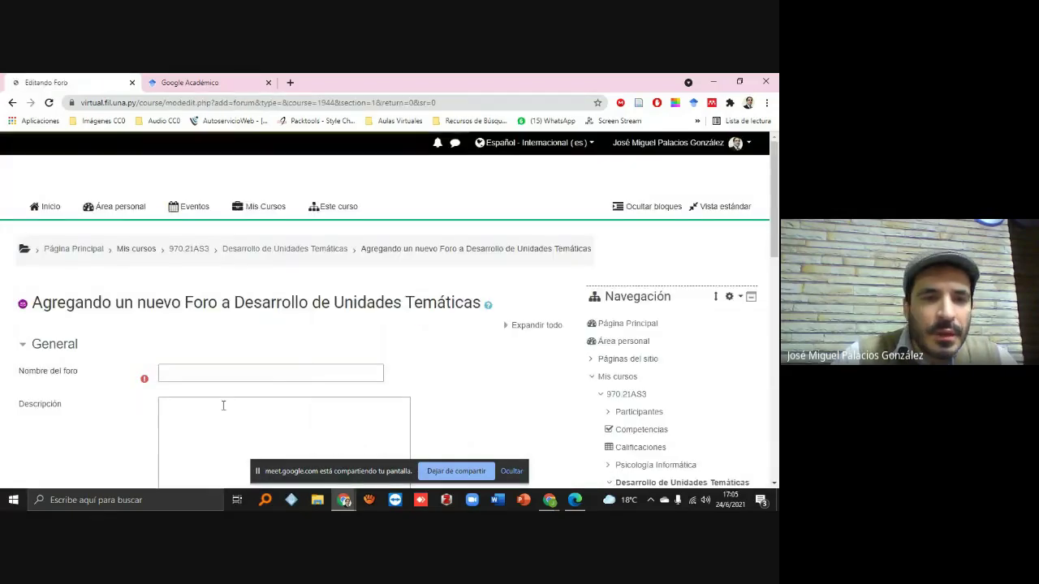
{"action": "left_click", "coordinate": [236, 376]}
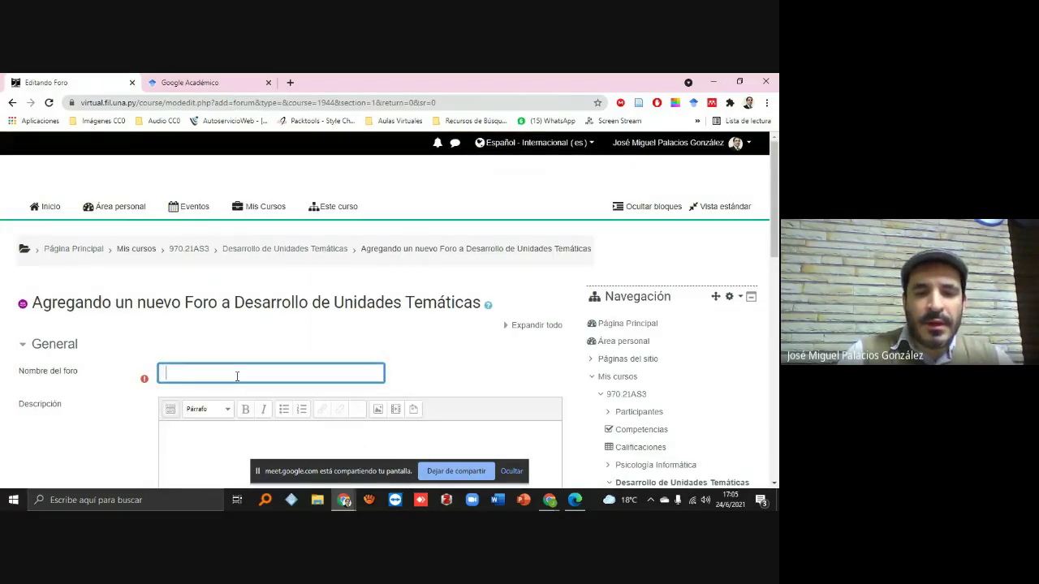
{"action": "type", "text": "Foro como trabajo práctico"}
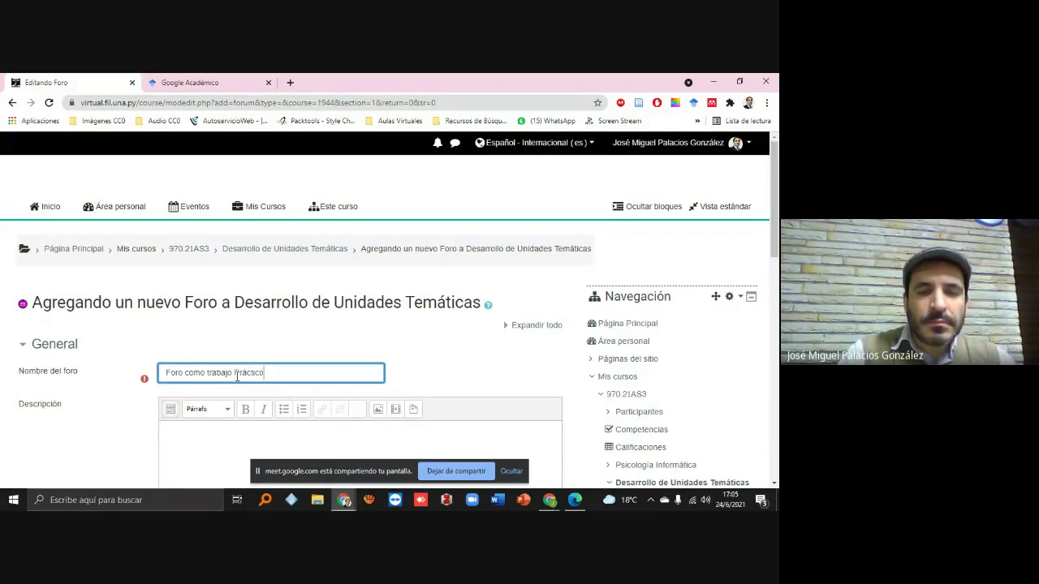
Set the new forum's type to "Foro estándar que aparece en un formato de blog".
{"action": "scroll", "coordinate": [314, 347], "scroll_direction": "down", "scroll_amount": 3}
{"action": "scroll", "coordinate": [313, 345], "scroll_direction": "up", "scroll_amount": 1}
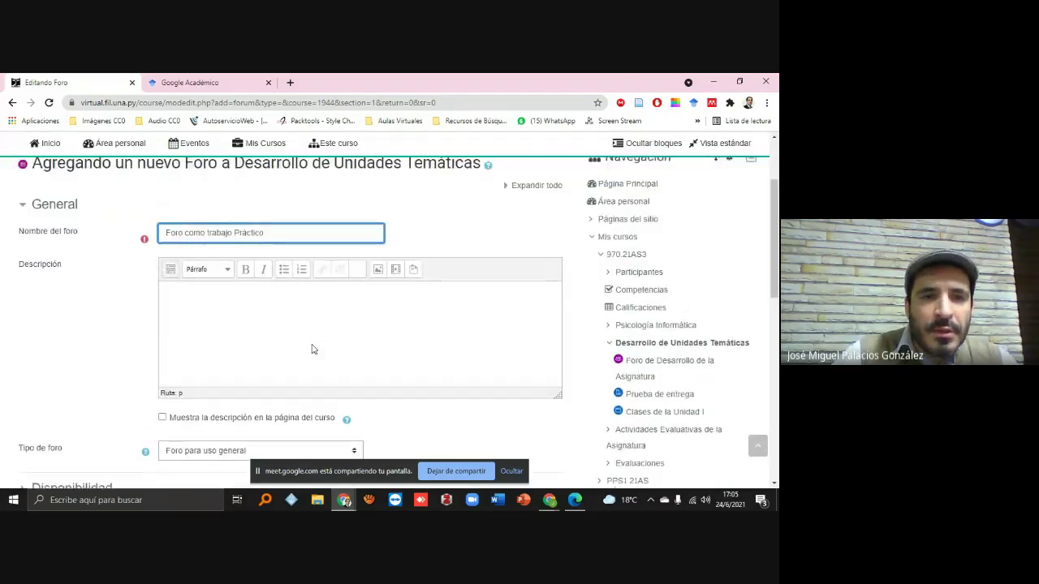
{"action": "scroll", "coordinate": [312, 344], "scroll_direction": "down", "scroll_amount": 1}
{"action": "scroll", "coordinate": [312, 344], "scroll_direction": "down", "scroll_amount": 1}
{"action": "scroll", "coordinate": [313, 349], "scroll_direction": "up", "scroll_amount": 3}
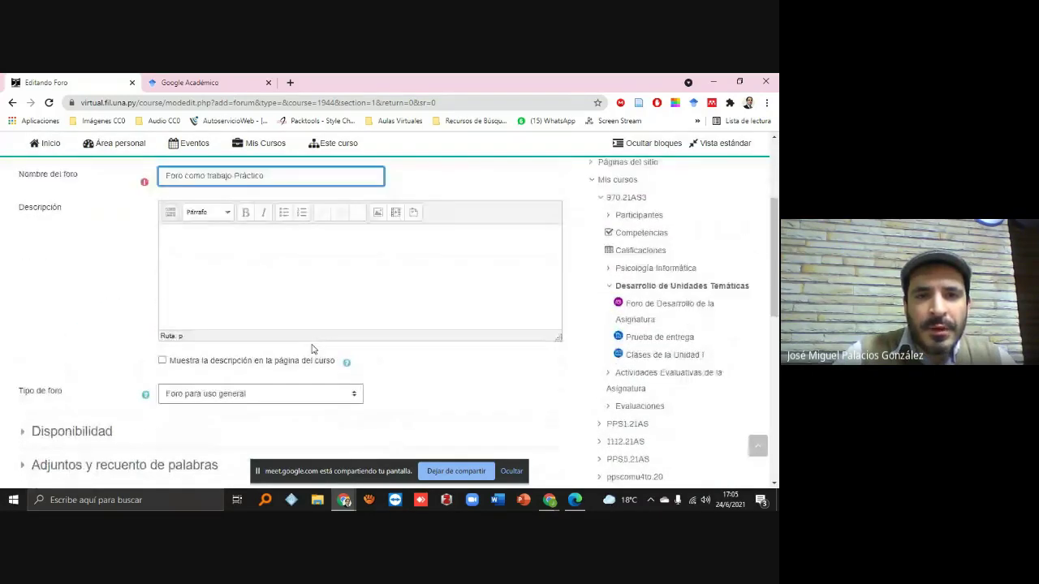
{"action": "scroll", "coordinate": [391, 378], "scroll_direction": "down", "scroll_amount": 1}
{"action": "scroll", "coordinate": [391, 379], "scroll_direction": "down", "scroll_amount": 3}
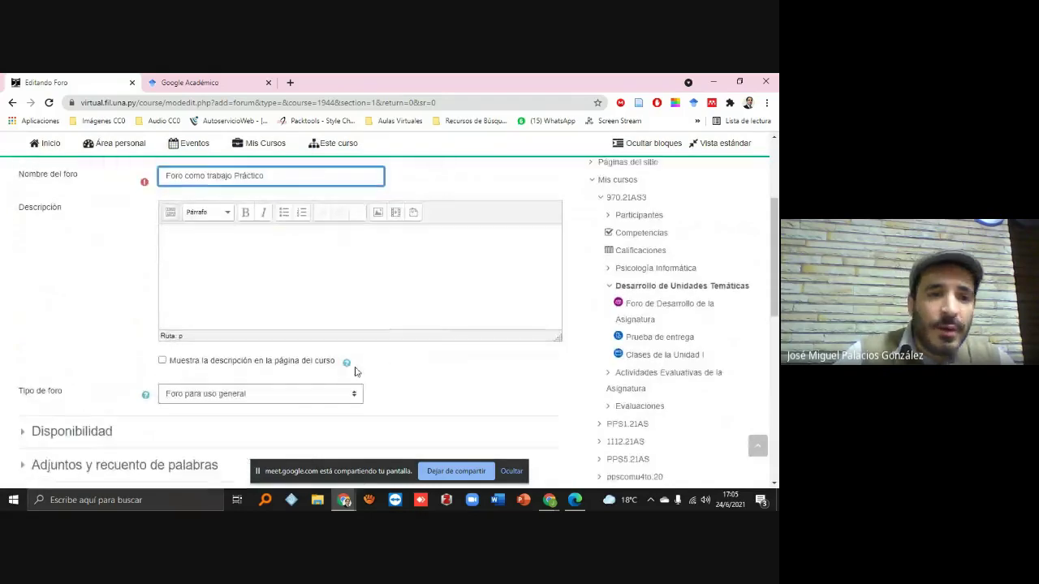
{"action": "left_click", "coordinate": [256, 338]}
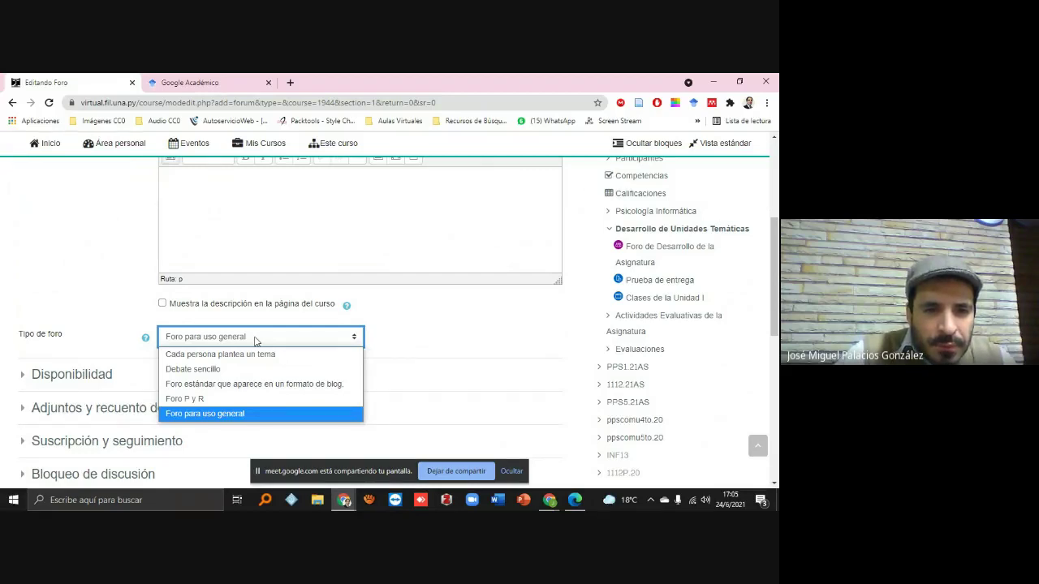
{"action": "left_click", "coordinate": [266, 384]}
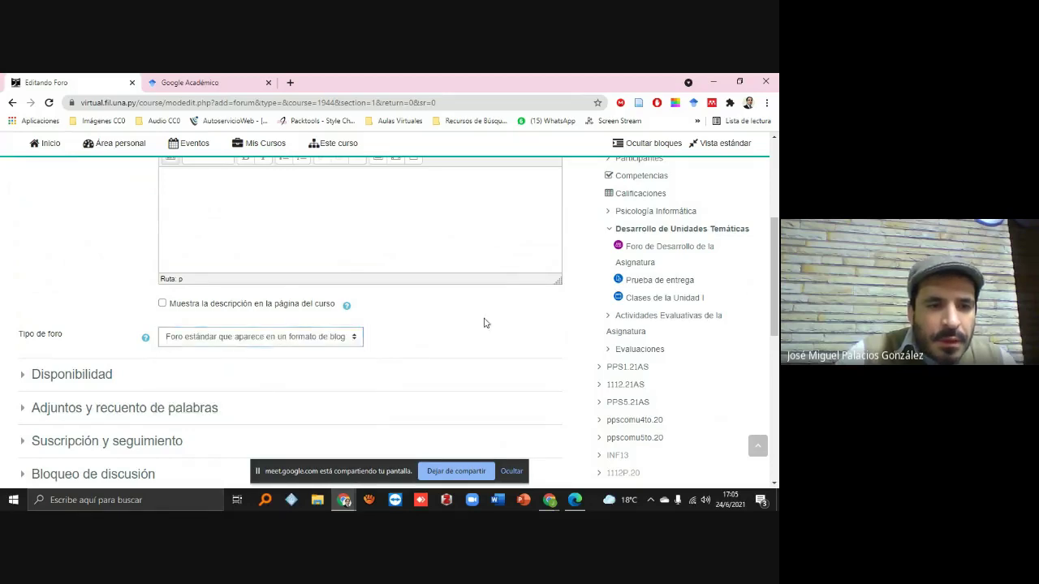
Set the consolidation type of the forum's ratings to Calificación máxima.
{"action": "scroll", "coordinate": [484, 323], "scroll_direction": "down", "scroll_amount": 5}
{"action": "left_click", "coordinate": [93, 291]}
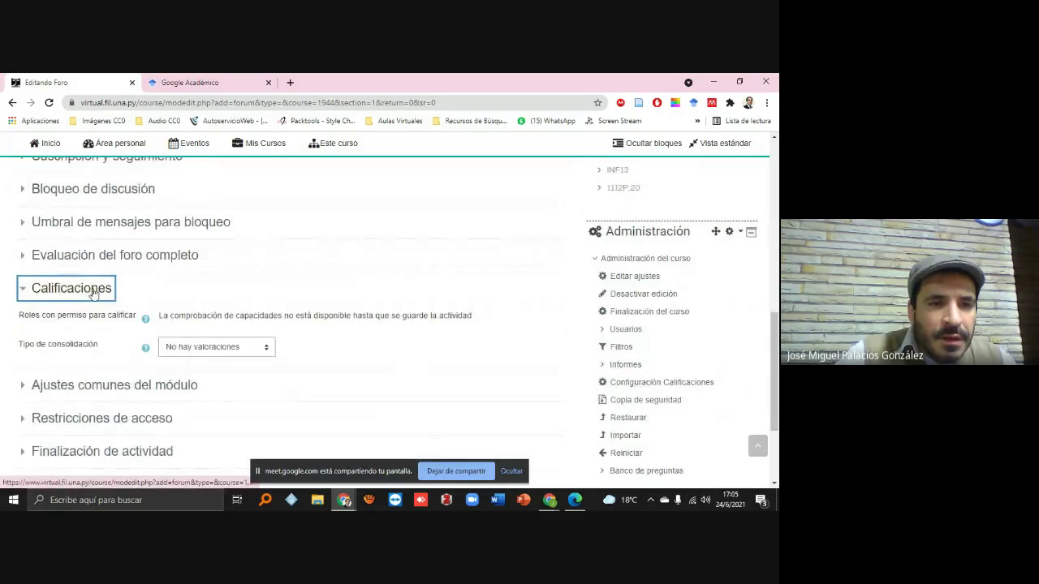
{"action": "left_click", "coordinate": [209, 347]}
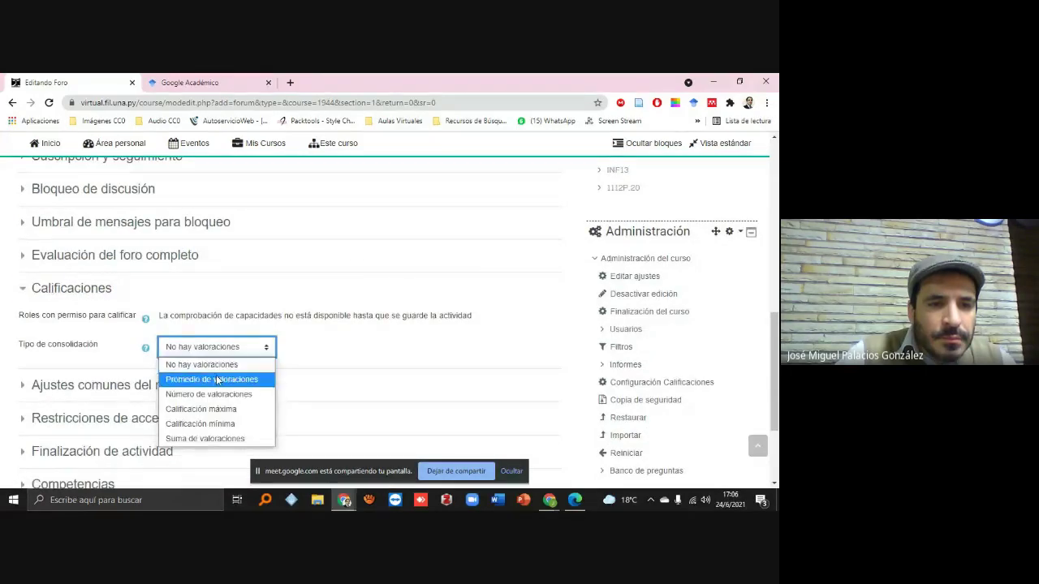
{"action": "left_click", "coordinate": [227, 409]}
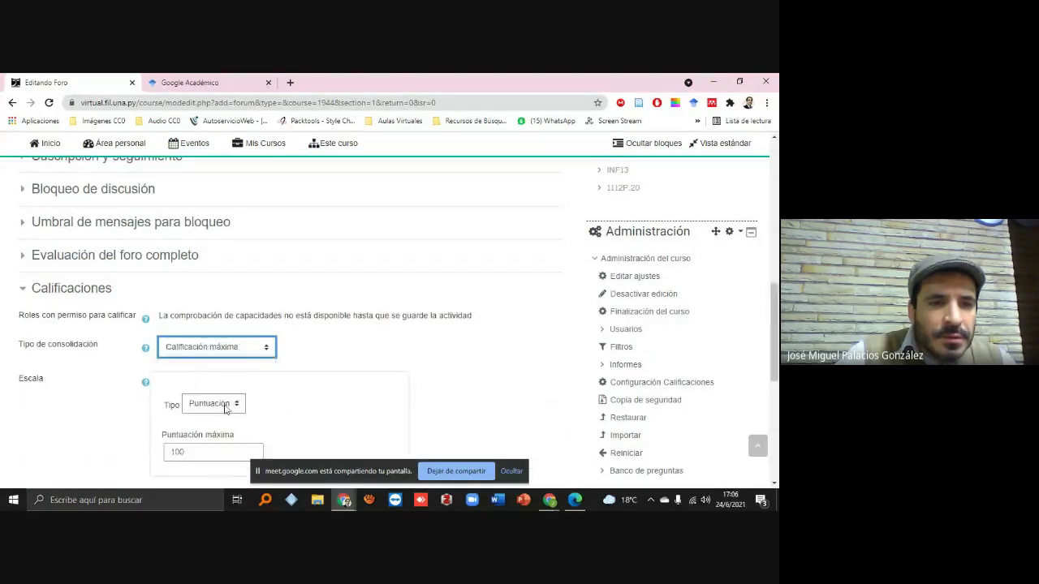
Set the whole-forum evaluation to the Puntuación type and open its maximum score for editing.
{"action": "left_click", "coordinate": [114, 257]}
{"action": "left_click", "coordinate": [199, 308]}
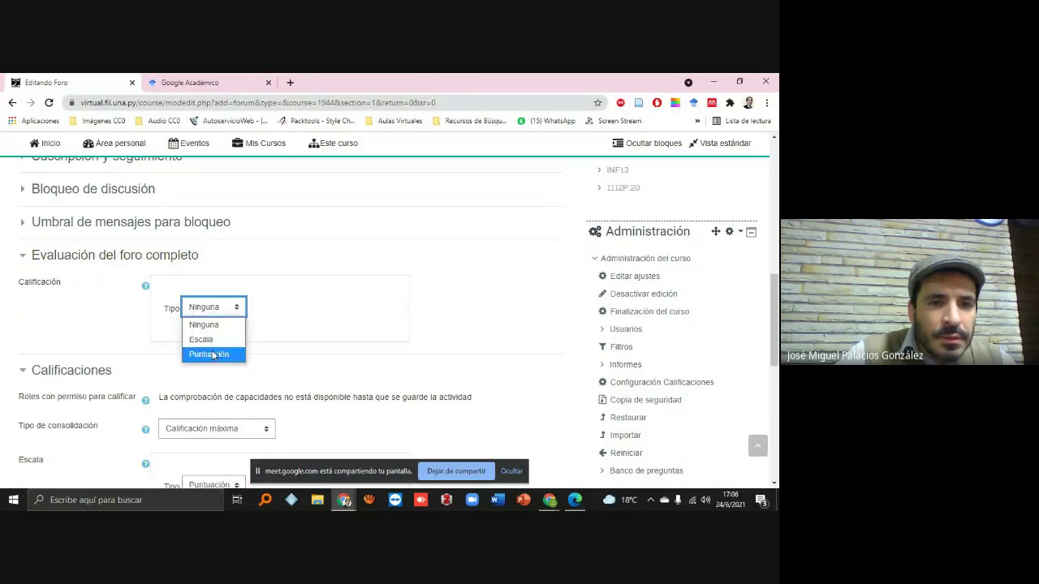
{"action": "left_click", "coordinate": [213, 354]}
{"action": "left_click", "coordinate": [207, 355]}
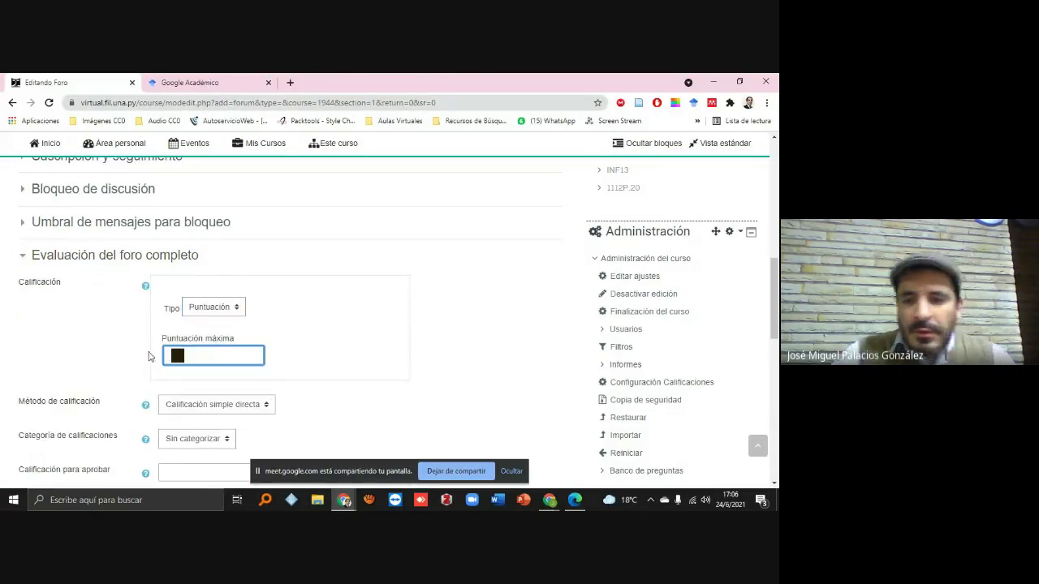
Set the maximum score of the ratings scale to 10, save the forum and return to the course.
{"action": "scroll", "coordinate": [317, 333], "scroll_direction": "down", "scroll_amount": 5}
{"action": "scroll", "coordinate": [318, 332], "scroll_direction": "down", "scroll_amount": 2}
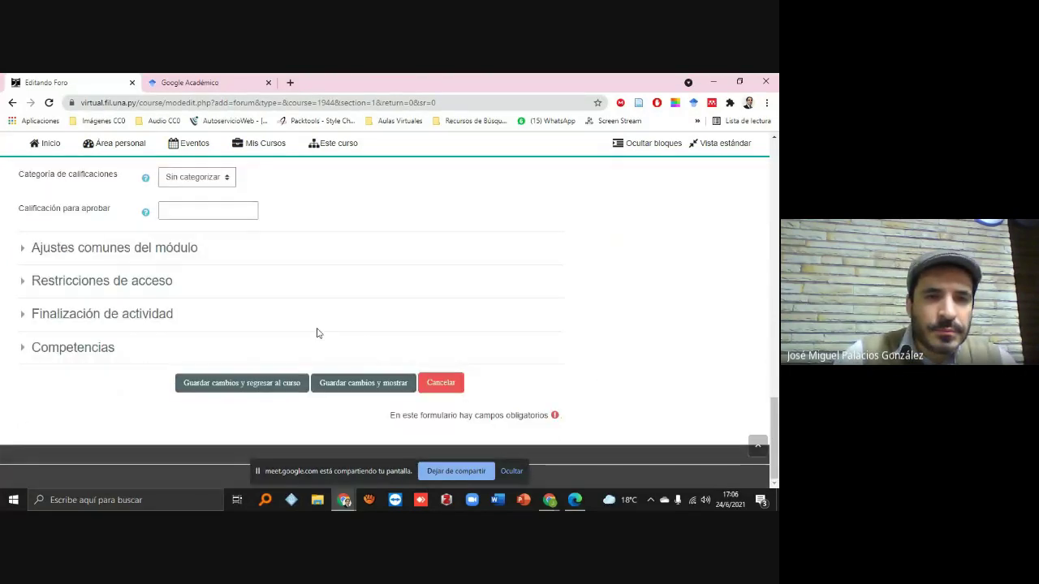
{"action": "scroll", "coordinate": [317, 333], "scroll_direction": "up", "scroll_amount": 4}
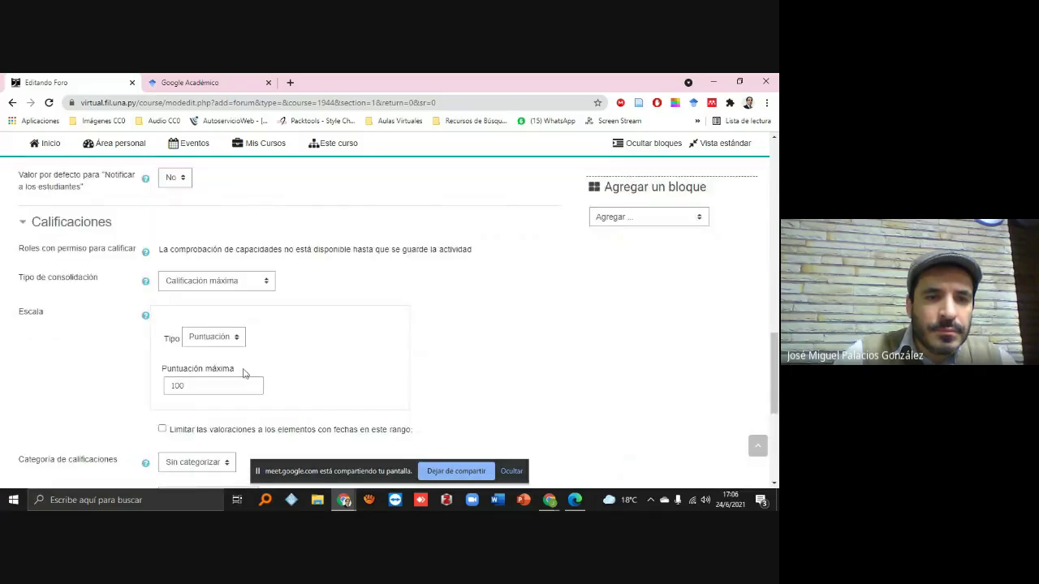
{"action": "left_click", "coordinate": [221, 384]}
{"action": "scroll", "coordinate": [220, 384], "scroll_direction": "down", "scroll_amount": 3}
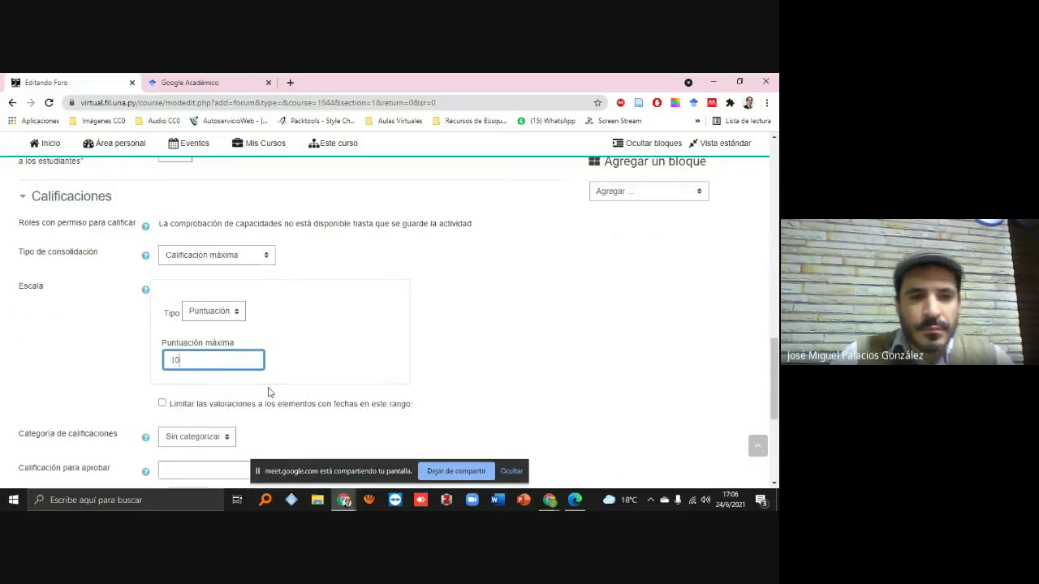
{"action": "left_click", "coordinate": [268, 384]}
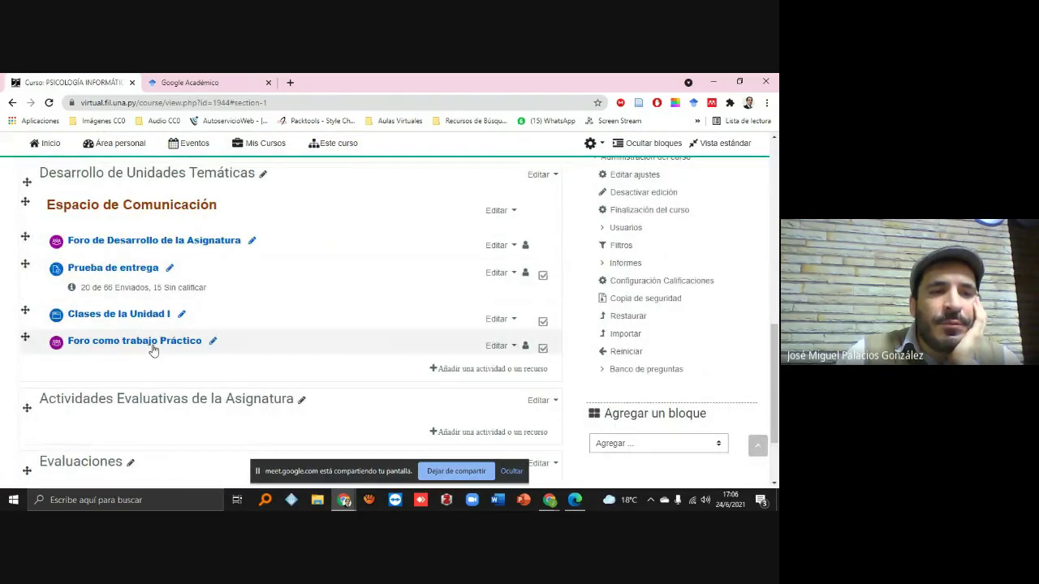
Open the Foro como trabajo Práctico and start a new topic with the subject "Práctica".
{"action": "left_click", "coordinate": [155, 345]}
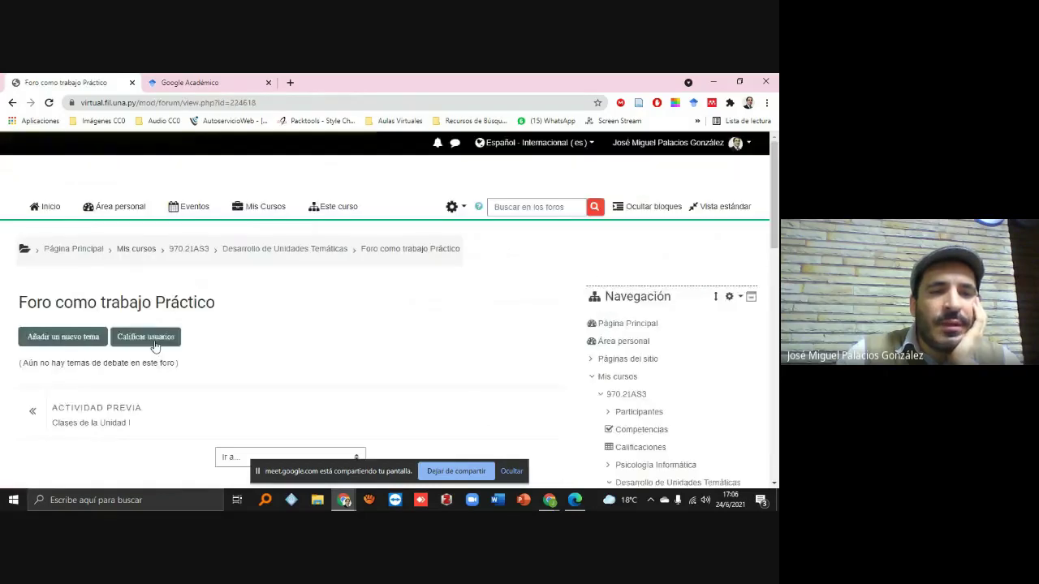
{"action": "left_click", "coordinate": [61, 276]}
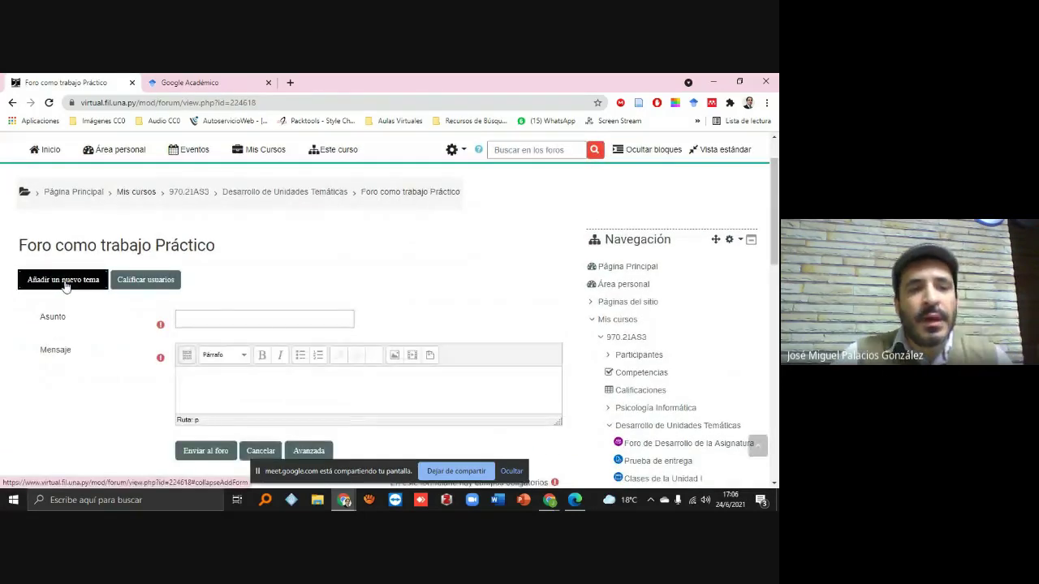
{"action": "left_click", "coordinate": [276, 319]}
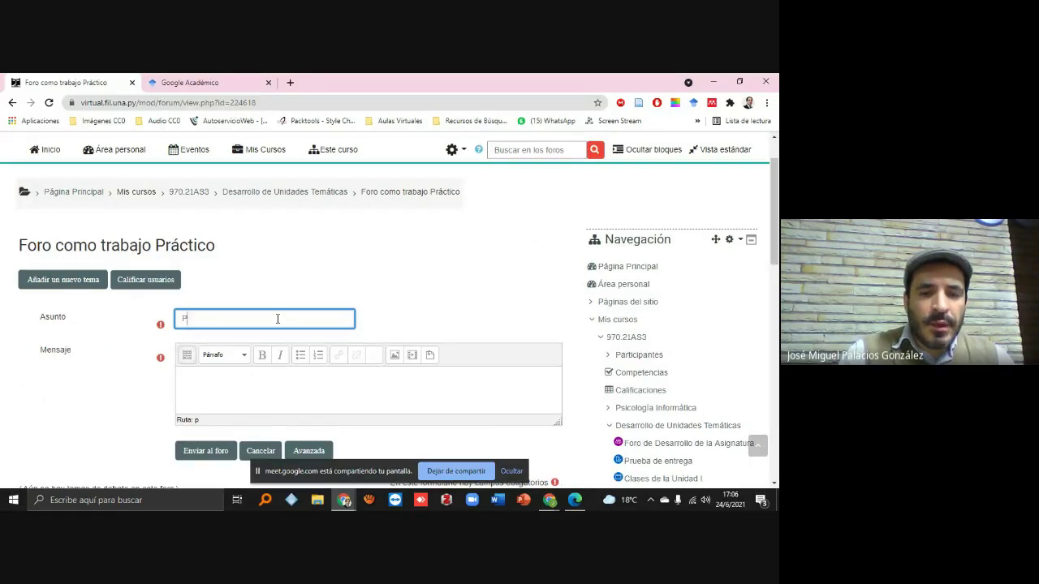
Write "Responder a este mensaje" as the topic's message and post it to the forum.
{"action": "left_click", "coordinate": [338, 398]}
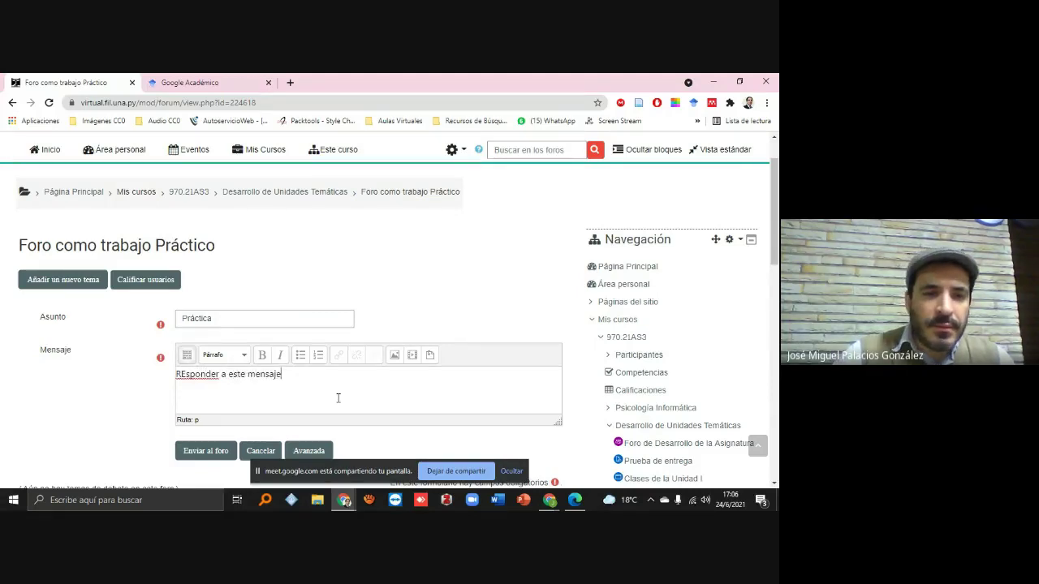
{"action": "left_click", "coordinate": [187, 376]}
{"action": "key", "text": "BackSpace"}
{"action": "type", "text": "es"}
{"action": "scroll", "coordinate": [211, 381], "scroll_direction": "down", "scroll_amount": 1}
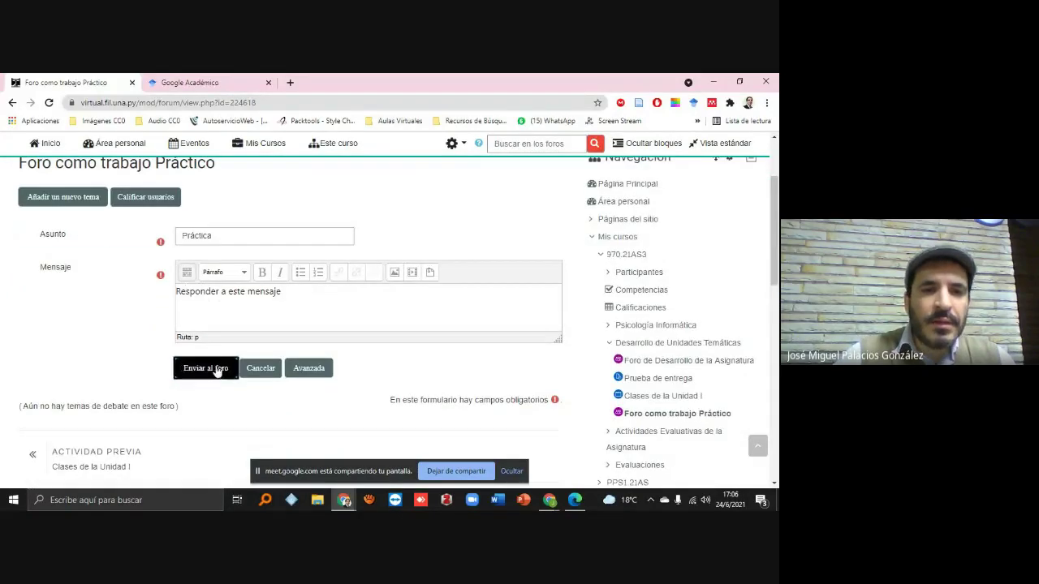
{"action": "left_click", "coordinate": [205, 369]}
Open the Práctica topic for editing, review its attachment and display period options, and return to the forum without saving.
{"action": "scroll", "coordinate": [216, 372], "scroll_direction": "down", "scroll_amount": 2}
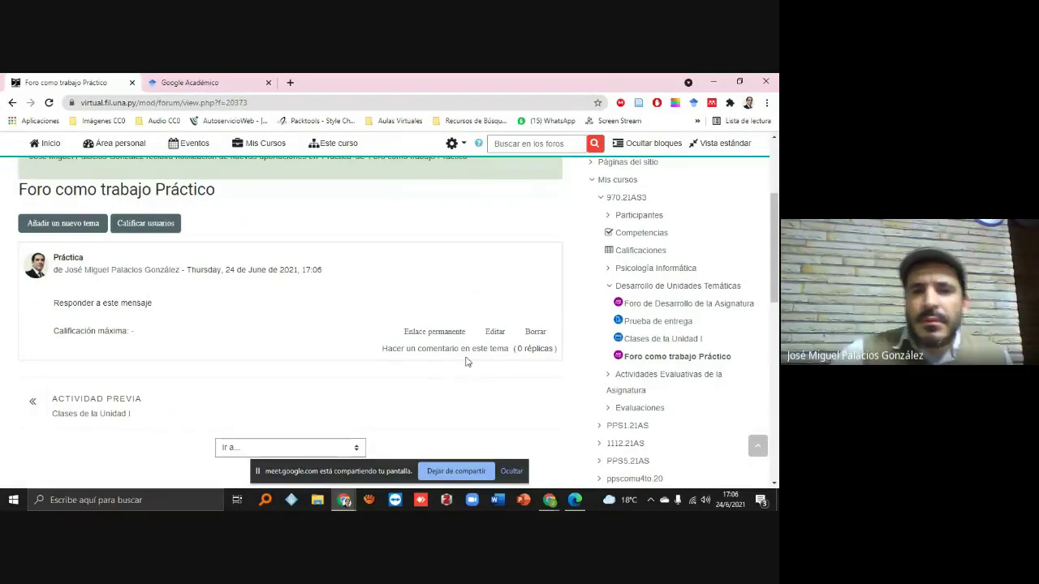
{"action": "left_click", "coordinate": [494, 331]}
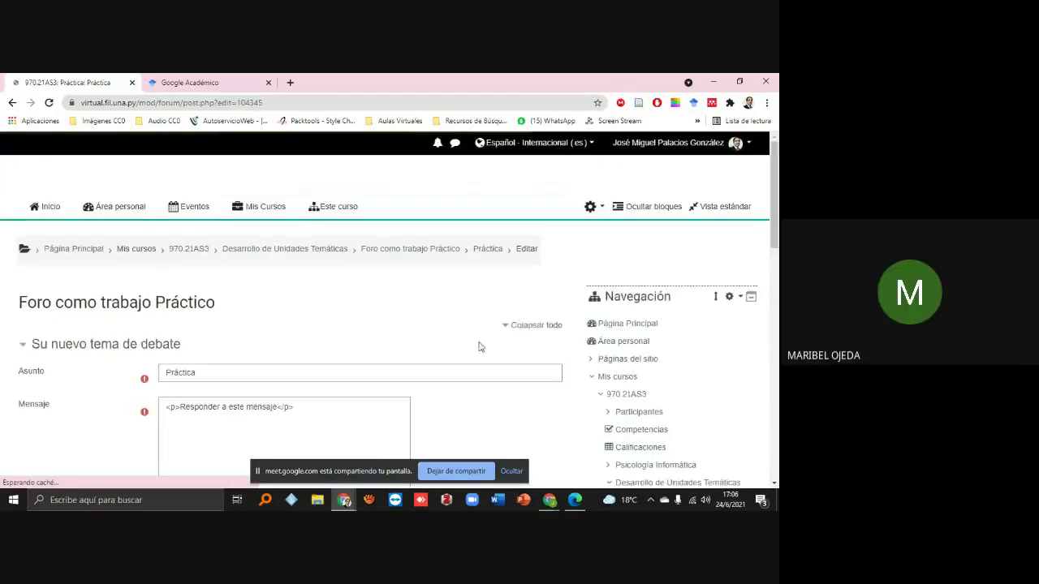
{"action": "scroll", "coordinate": [420, 375], "scroll_direction": "down", "scroll_amount": 3}
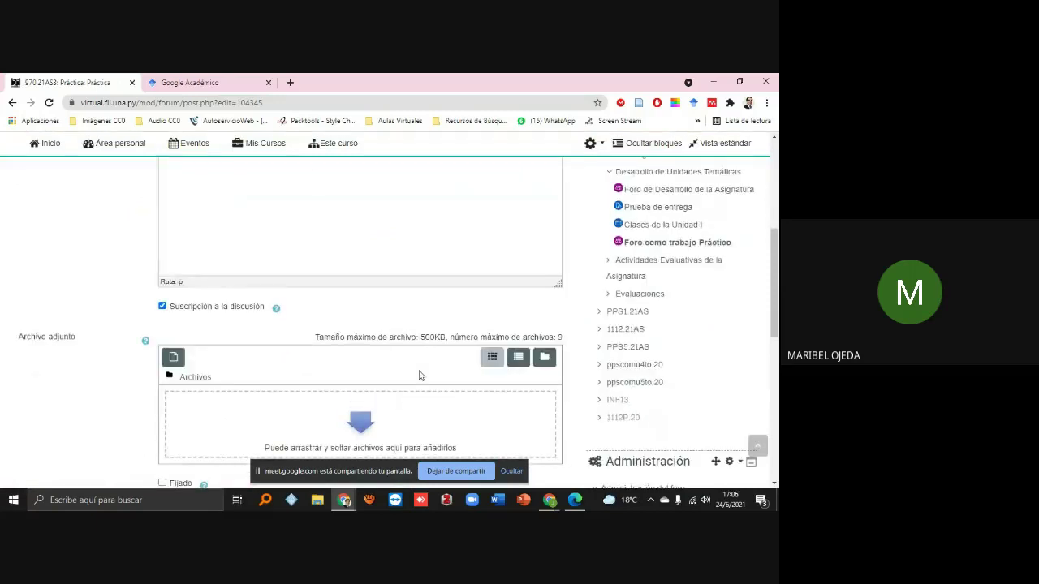
{"action": "scroll", "coordinate": [419, 375], "scroll_direction": "down", "scroll_amount": 2}
{"action": "scroll", "coordinate": [419, 374], "scroll_direction": "up", "scroll_amount": 3}
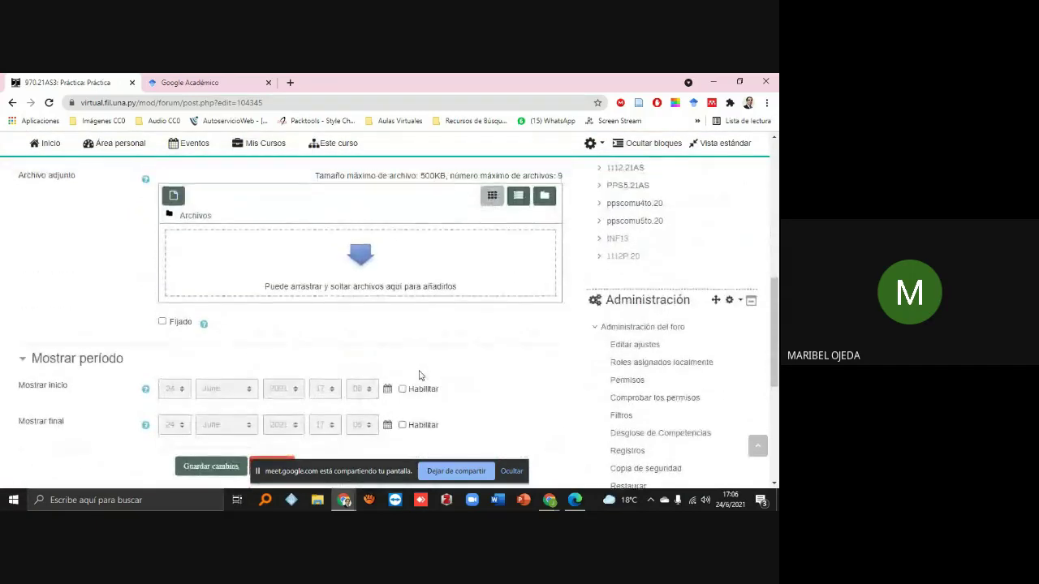
{"action": "scroll", "coordinate": [419, 375], "scroll_direction": "up", "scroll_amount": 3}
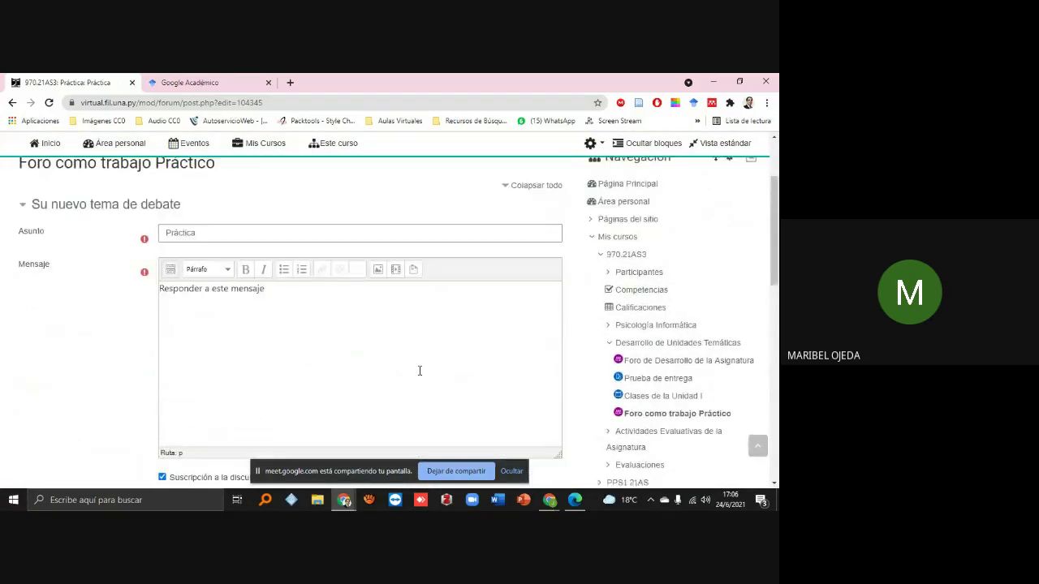
{"action": "scroll", "coordinate": [419, 371], "scroll_direction": "up", "scroll_amount": 3}
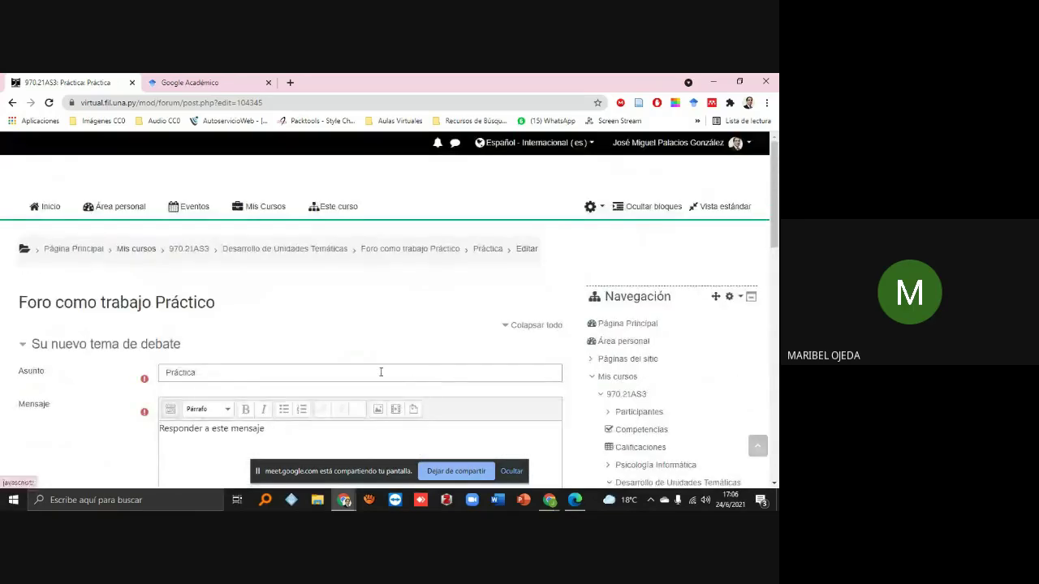
{"action": "left_click", "coordinate": [12, 103]}
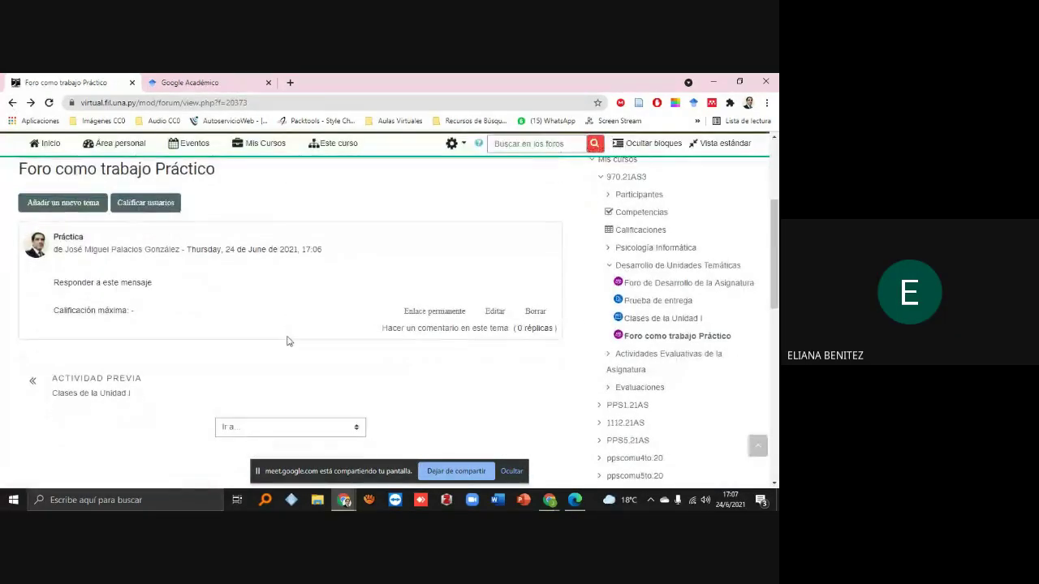
Refresh the Foro como trabajo Práctico page and open the full Práctica discussion with its replies.
{"action": "scroll", "coordinate": [287, 341], "scroll_direction": "down", "scroll_amount": 1}
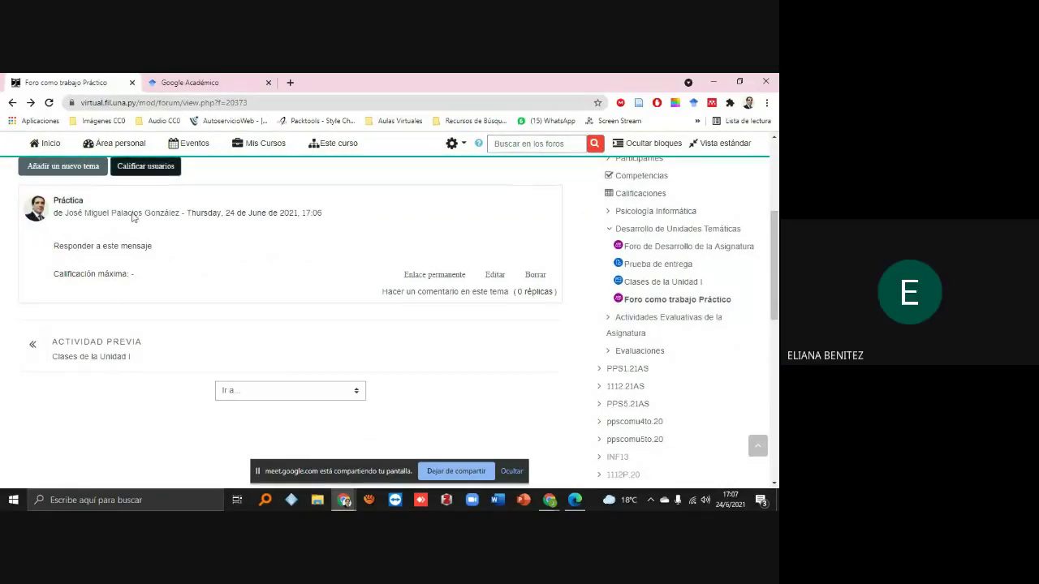
{"action": "key", "text": "F5"}
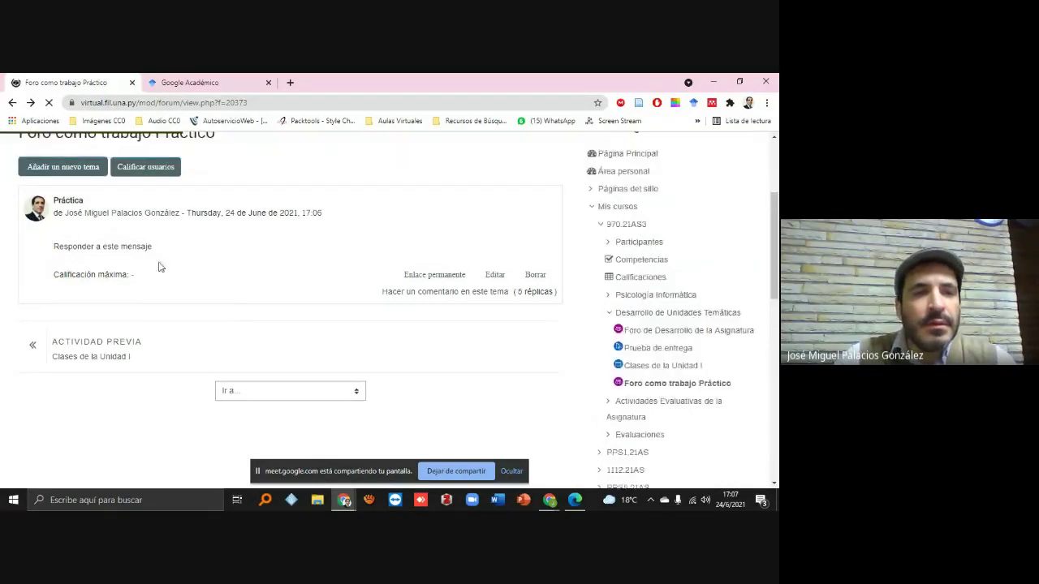
{"action": "scroll", "coordinate": [157, 267], "scroll_direction": "down", "scroll_amount": 2}
{"action": "scroll", "coordinate": [162, 283], "scroll_direction": "up", "scroll_amount": 2}
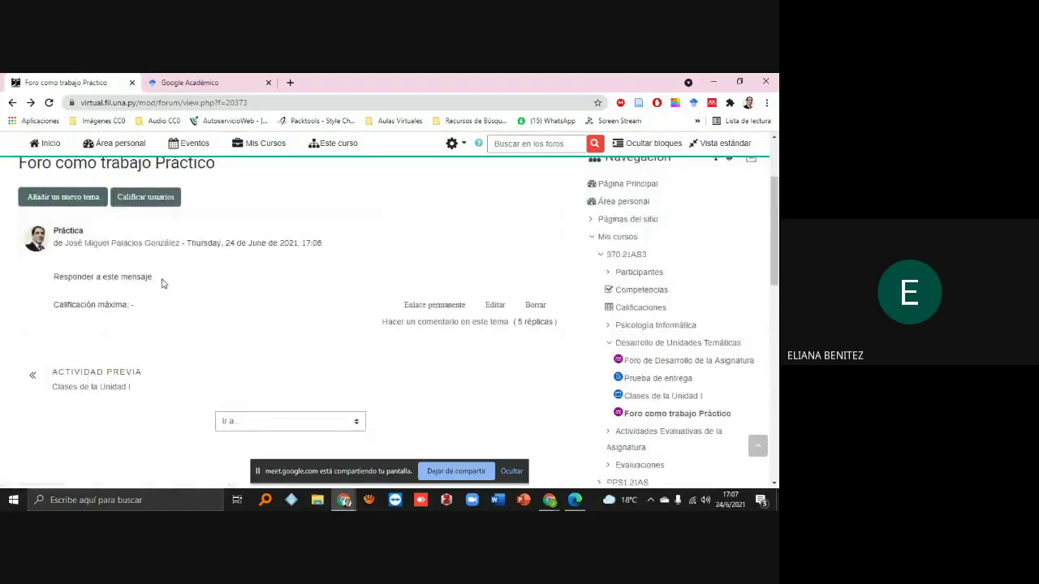
{"action": "left_click", "coordinate": [535, 322]}
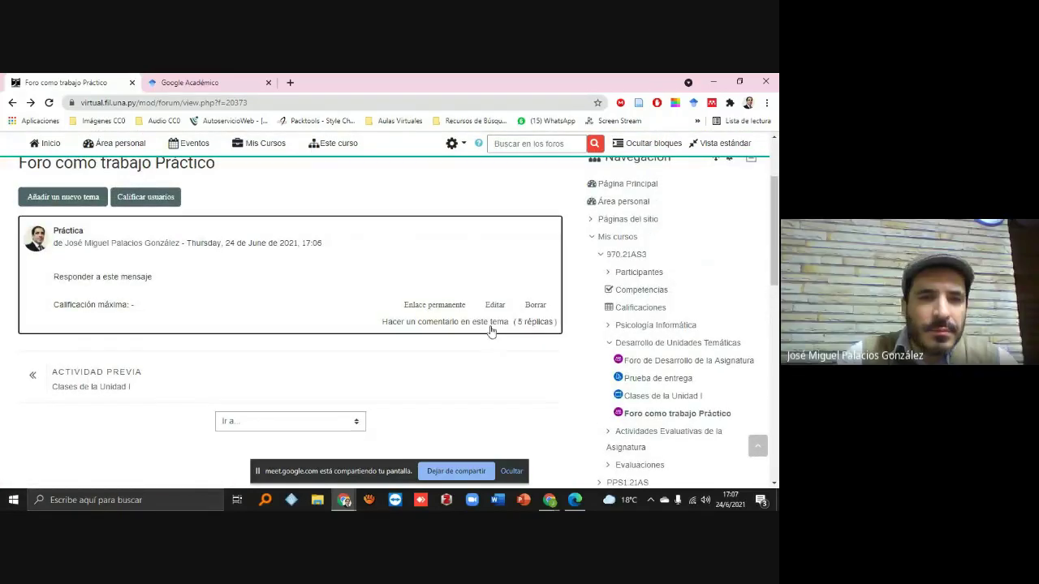
{"action": "left_click", "coordinate": [179, 362]}
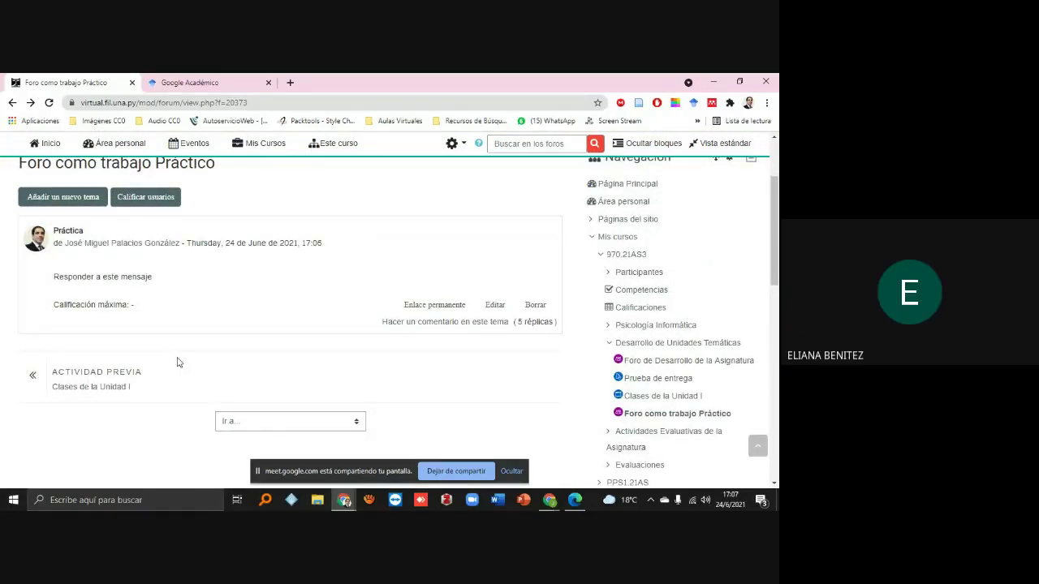
{"action": "left_click", "coordinate": [434, 307]}
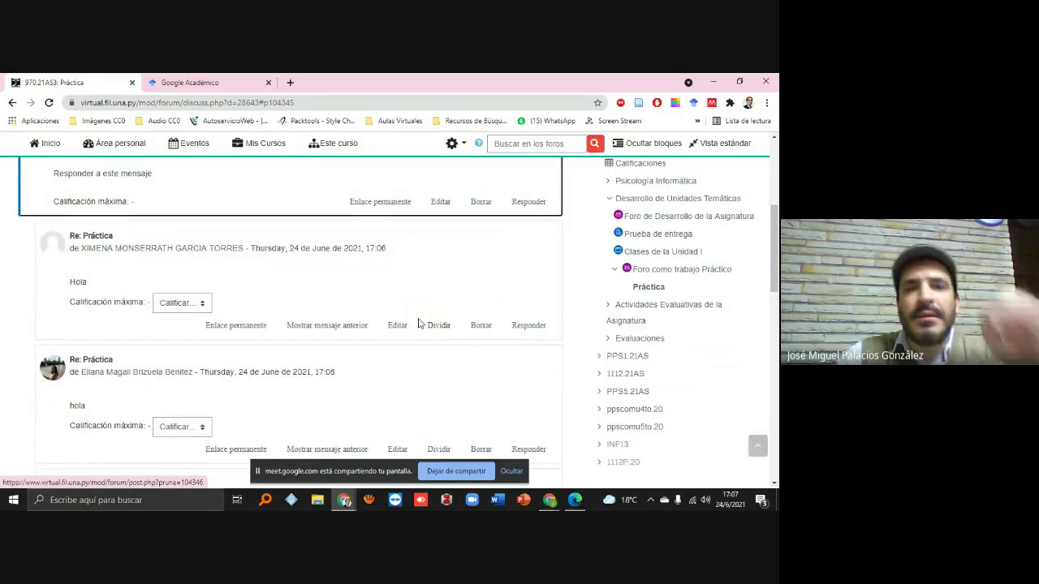
Examine the students' replies in the Práctica discussion and the rating field under each one.
{"action": "scroll", "coordinate": [418, 323], "scroll_direction": "up", "scroll_amount": 2}
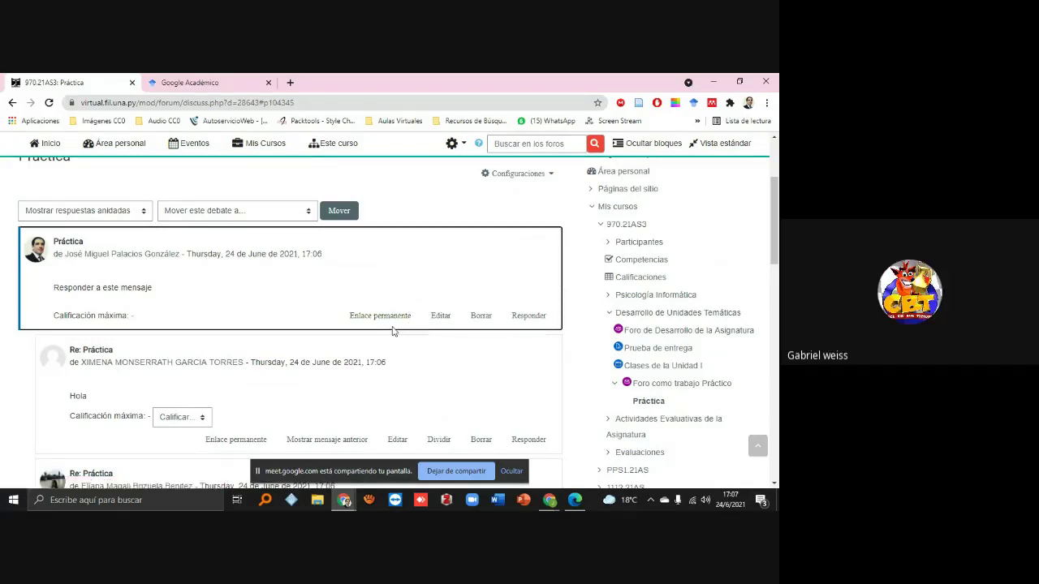
{"action": "scroll", "coordinate": [394, 331], "scroll_direction": "down", "scroll_amount": 1}
{"action": "scroll", "coordinate": [260, 355], "scroll_direction": "down", "scroll_amount": 5}
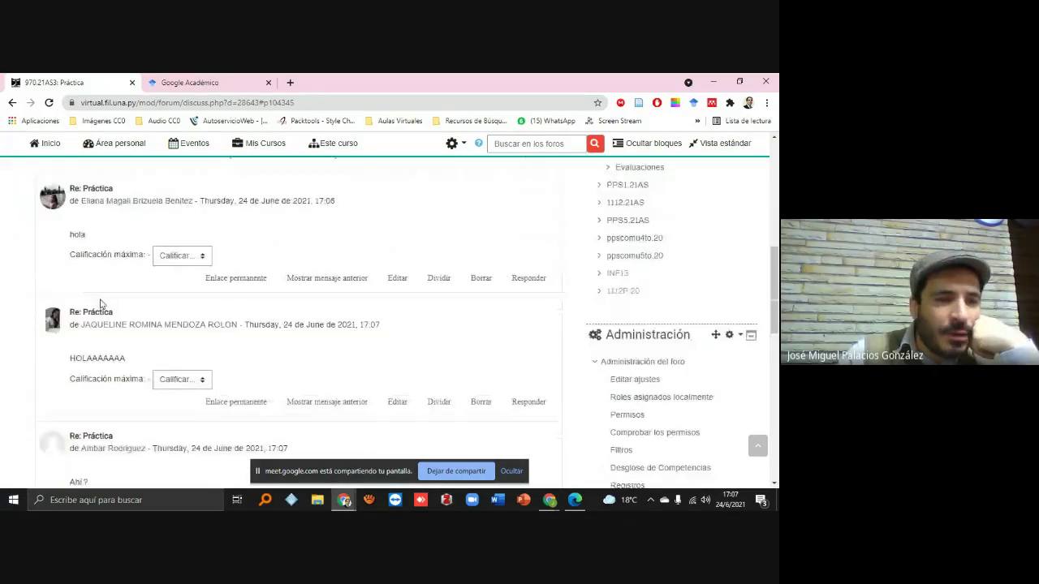
{"action": "scroll", "coordinate": [101, 302], "scroll_direction": "down", "scroll_amount": 6}
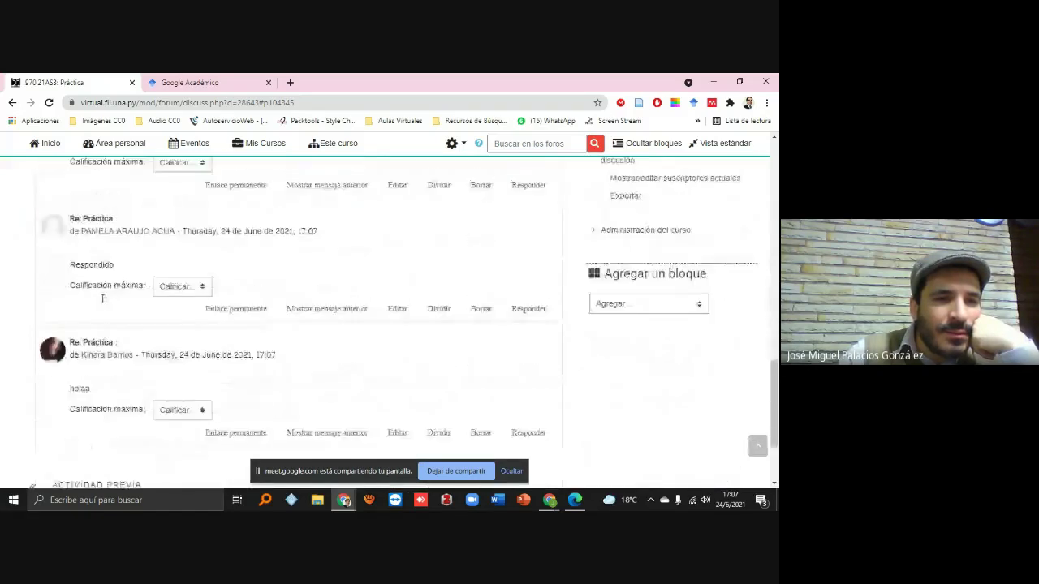
{"action": "scroll", "coordinate": [162, 379], "scroll_direction": "up", "scroll_amount": 5}
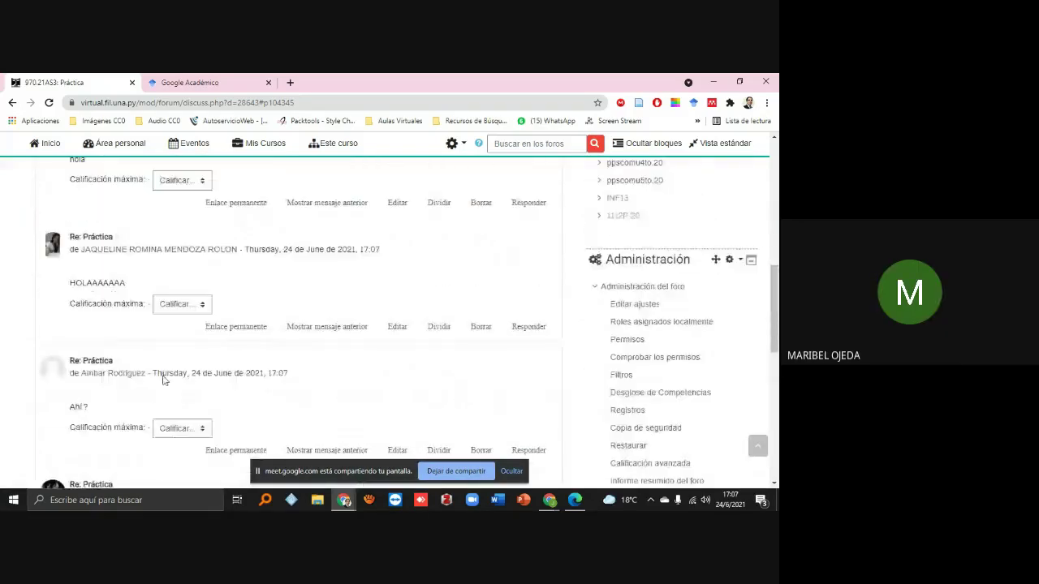
{"action": "scroll", "coordinate": [162, 376], "scroll_direction": "down", "scroll_amount": 7}
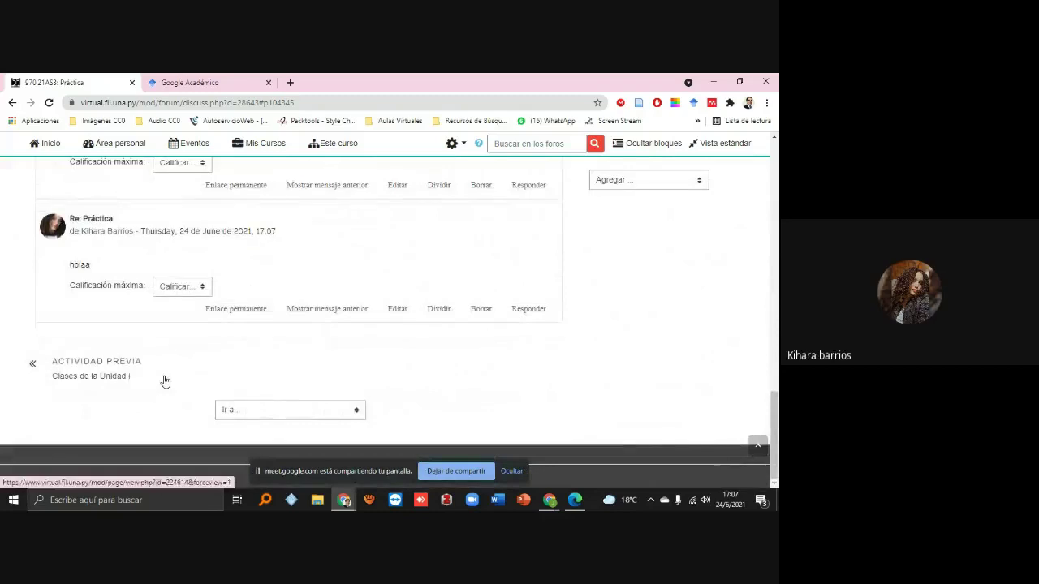
{"action": "scroll", "coordinate": [164, 379], "scroll_direction": "up", "scroll_amount": 5}
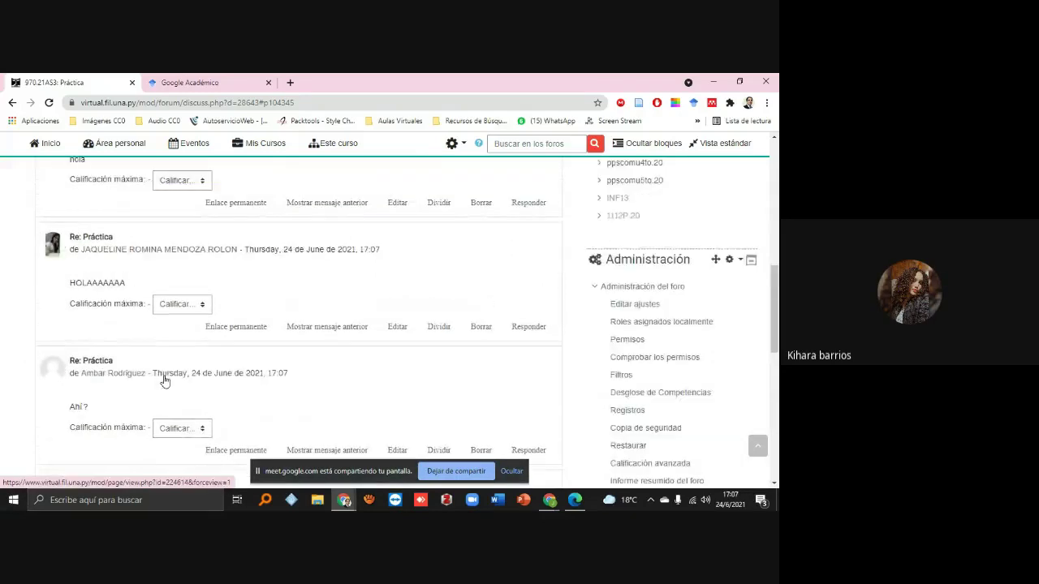
{"action": "scroll", "coordinate": [164, 375], "scroll_direction": "up", "scroll_amount": 3}
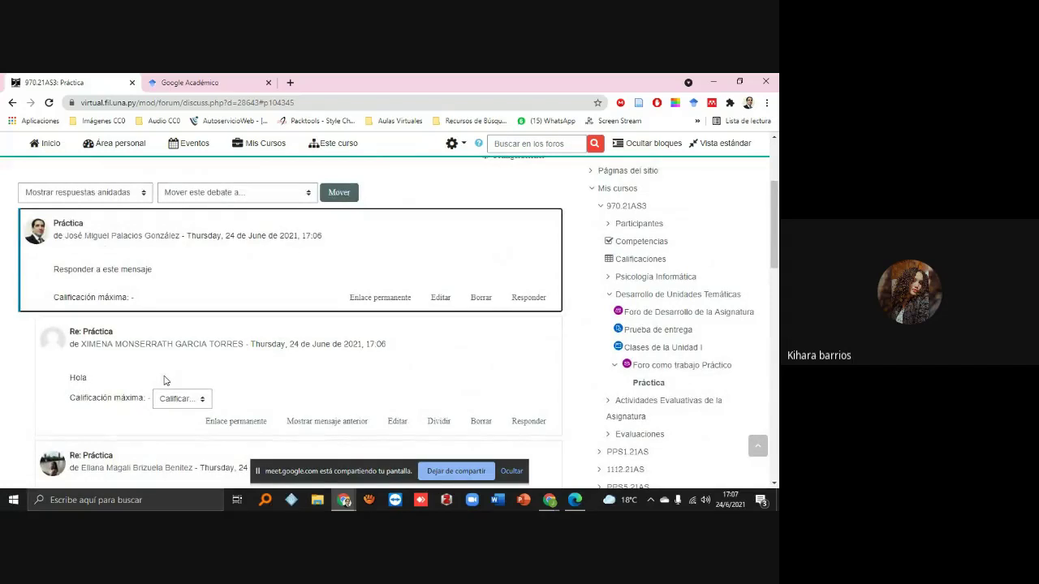
{"action": "scroll", "coordinate": [164, 380], "scroll_direction": "down", "scroll_amount": 1}
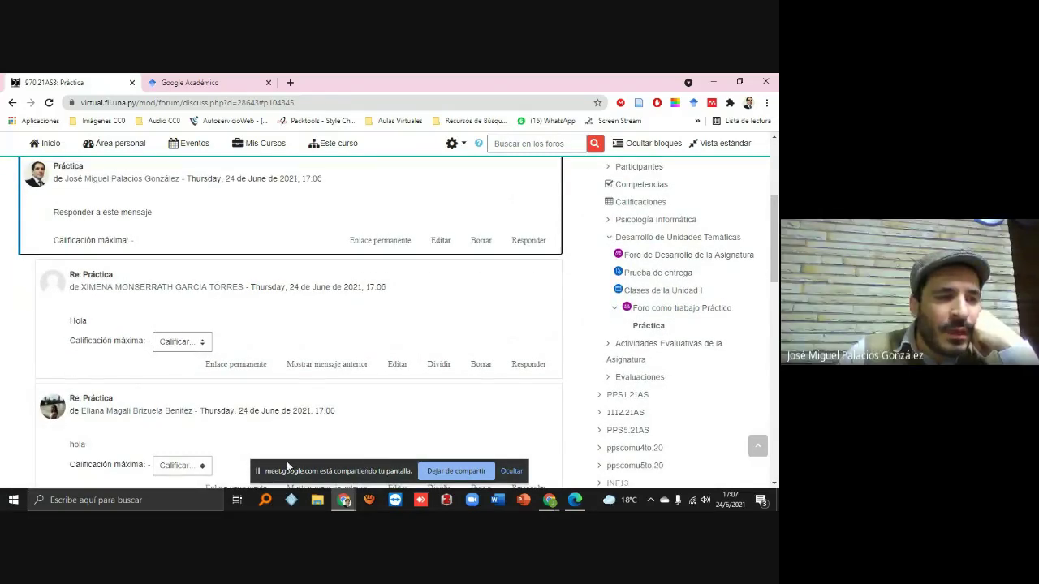
Stop sharing the teacher's screen in the Google Meet call.
{"action": "left_click", "coordinate": [482, 472]}
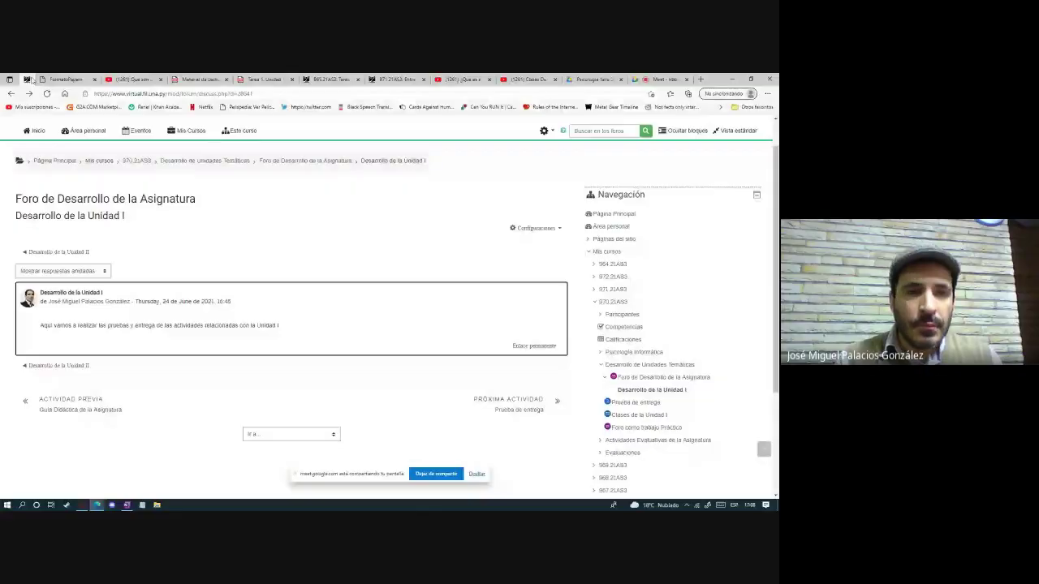
Open the permanent link of the Desarrollo de la Unidad I post and examine the discussion page for participation options.
{"action": "left_click", "coordinate": [534, 349]}
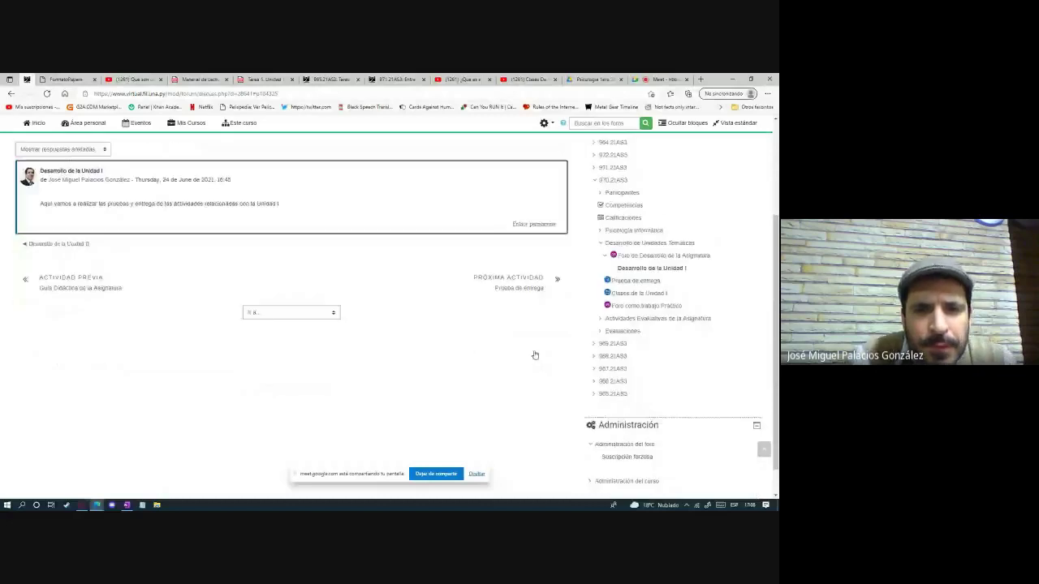
{"action": "left_click", "coordinate": [290, 312]}
{"action": "scroll", "coordinate": [462, 330], "scroll_direction": "up", "scroll_amount": 2}
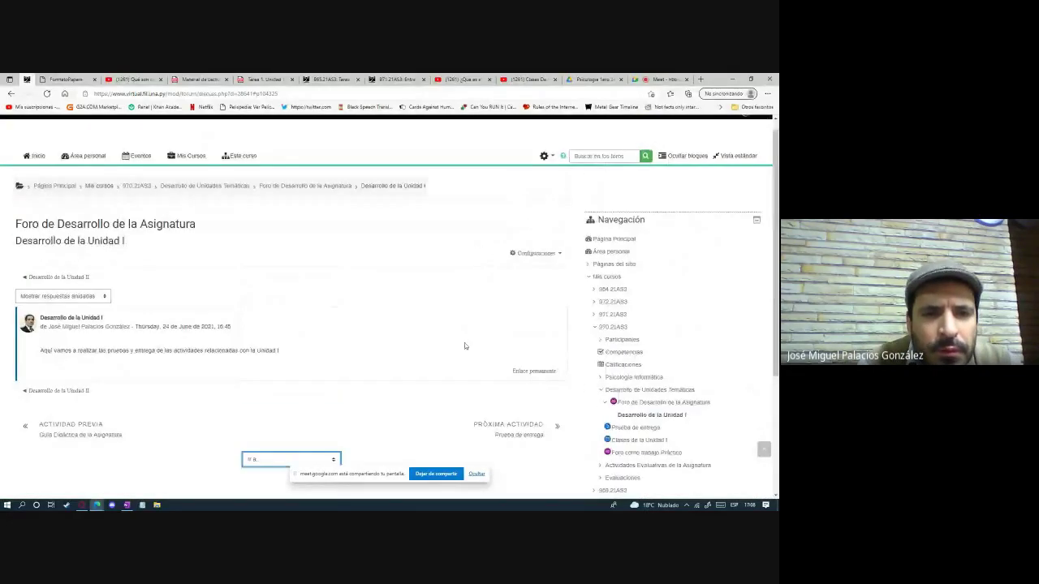
{"action": "scroll", "coordinate": [464, 347], "scroll_direction": "up", "scroll_amount": 1}
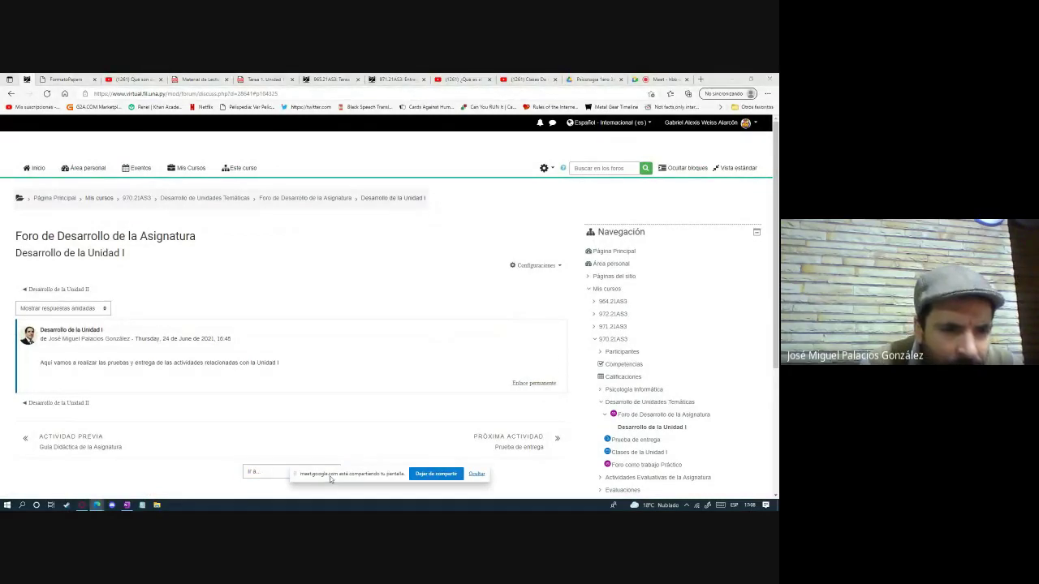
{"action": "left_click_drag", "start_coordinate": [330, 476], "coordinate": [90, 472]}
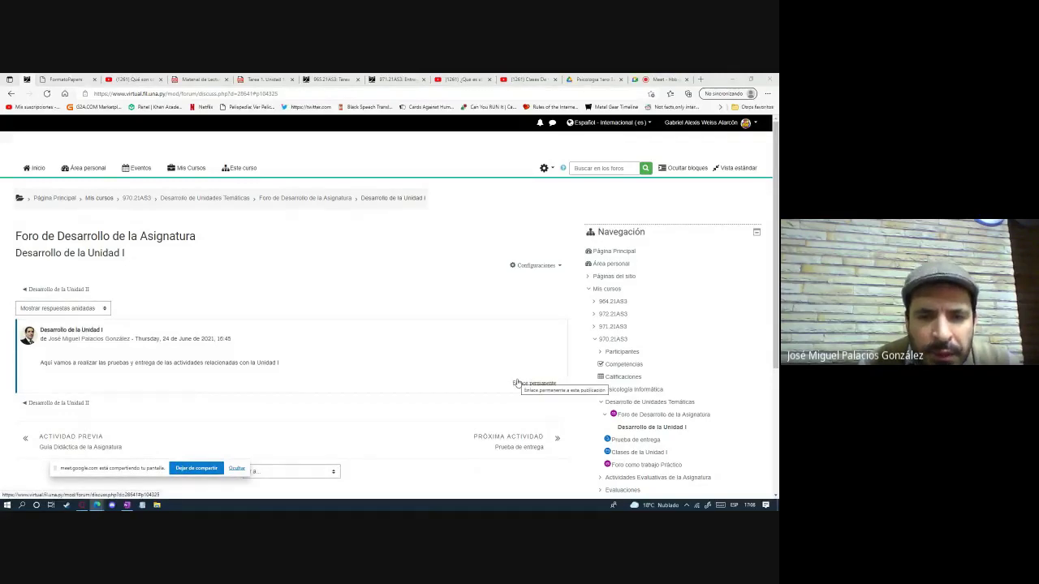
{"action": "scroll", "coordinate": [517, 382], "scroll_direction": "down", "scroll_amount": 5}
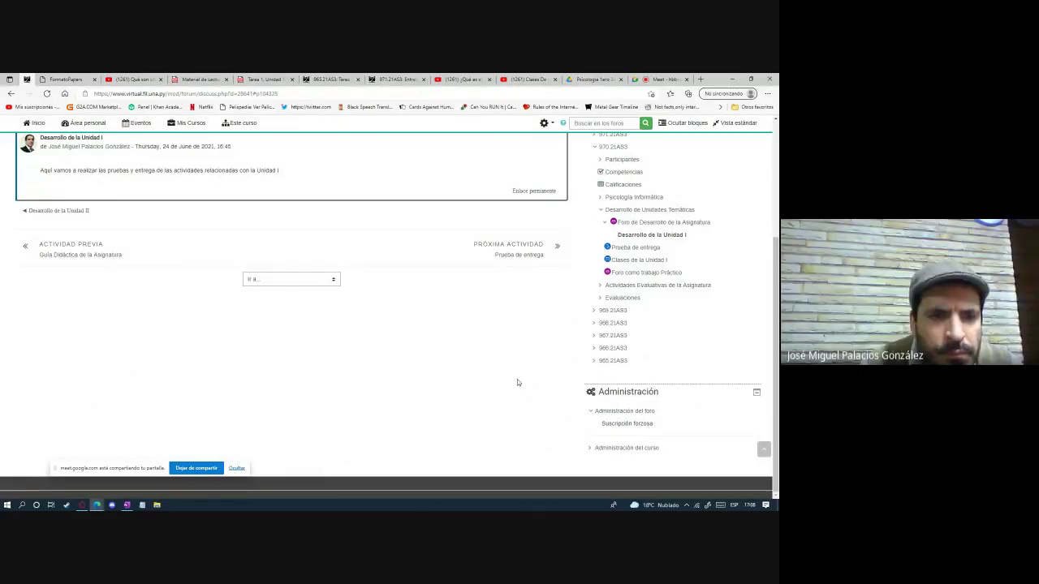
{"action": "scroll", "coordinate": [493, 385], "scroll_direction": "up", "scroll_amount": 5}
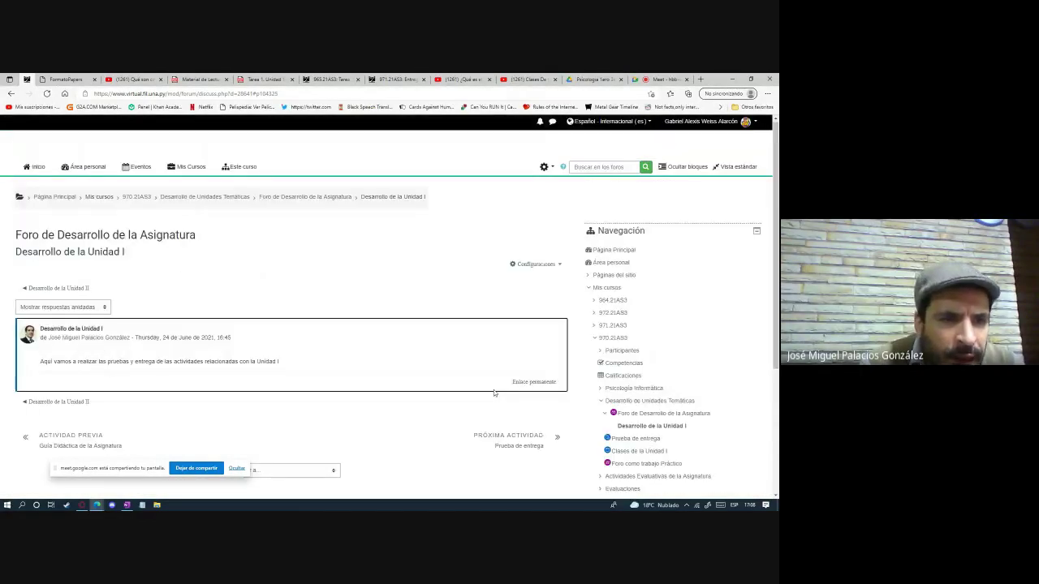
{"action": "scroll", "coordinate": [493, 390], "scroll_direction": "down", "scroll_amount": 1}
{"action": "scroll", "coordinate": [493, 389], "scroll_direction": "up", "scroll_amount": 1}
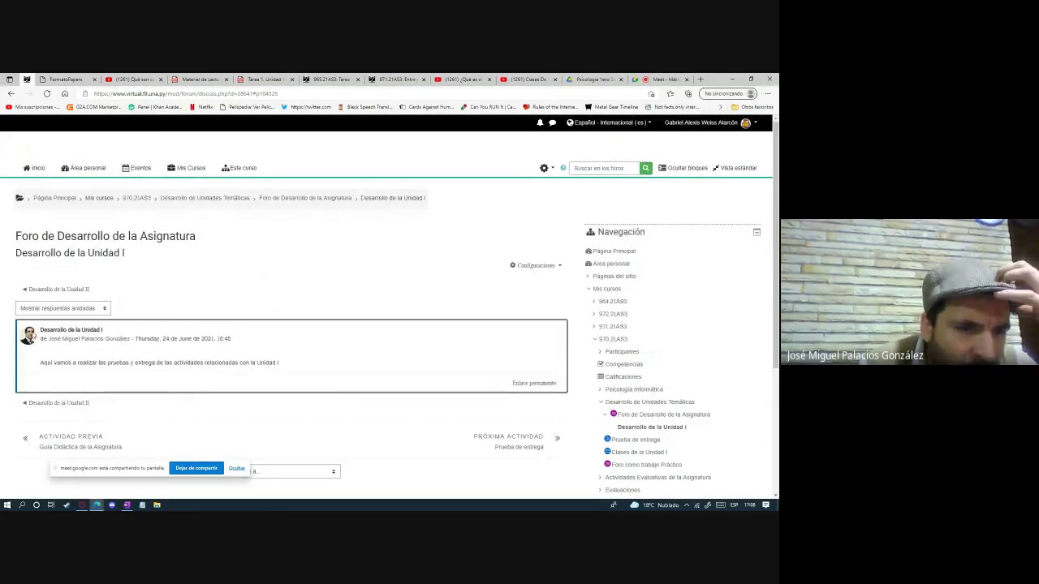
Set the Desarrollo de la Unidad I discussion's display order to Ordenar desde el más reciente.
{"action": "left_click", "coordinate": [38, 308]}
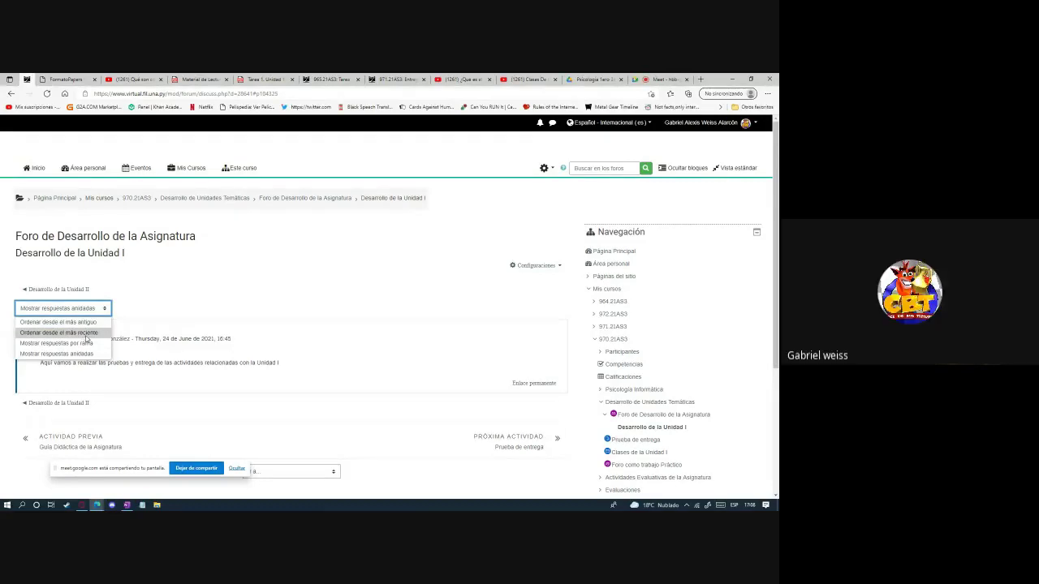
{"action": "left_click", "coordinate": [86, 334]}
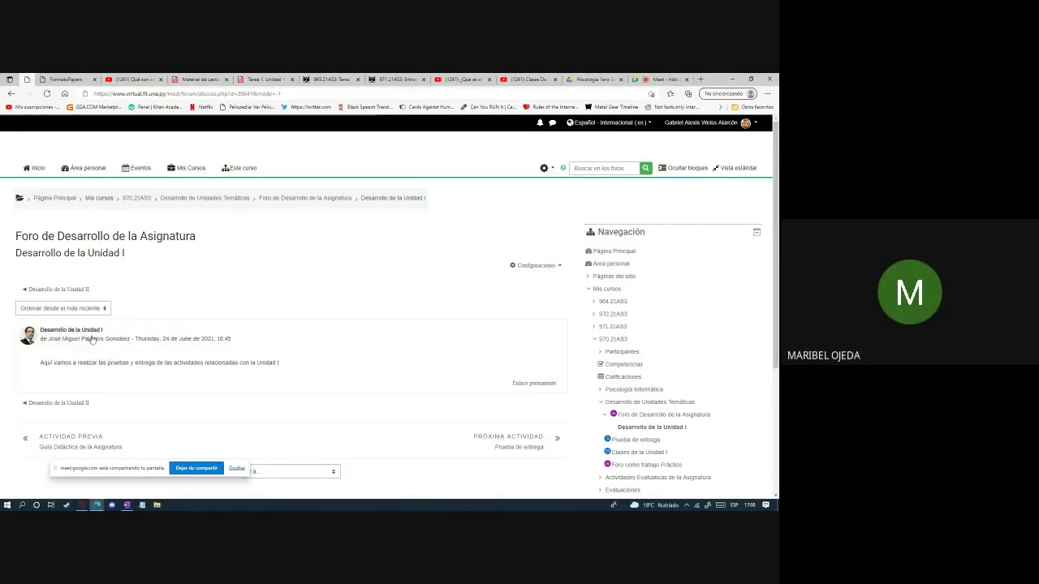
{"action": "scroll", "coordinate": [194, 355], "scroll_direction": "up", "scroll_amount": 1}
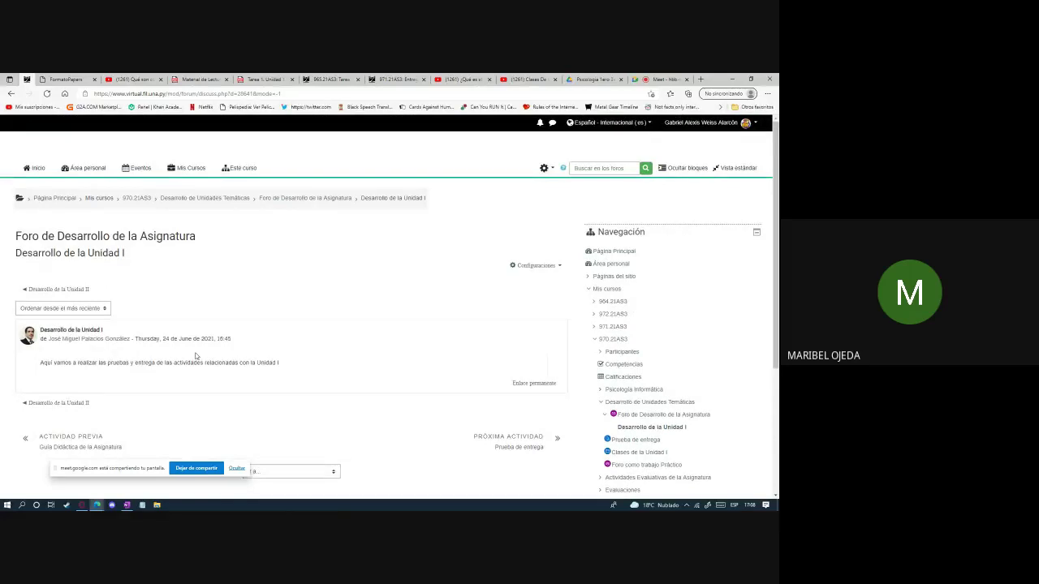
Return to Foro de Desarrollo de la Asignatura and view the Desarrollo de la Unidad II discussion.
{"action": "left_click", "coordinate": [322, 198]}
{"action": "left_click", "coordinate": [105, 350]}
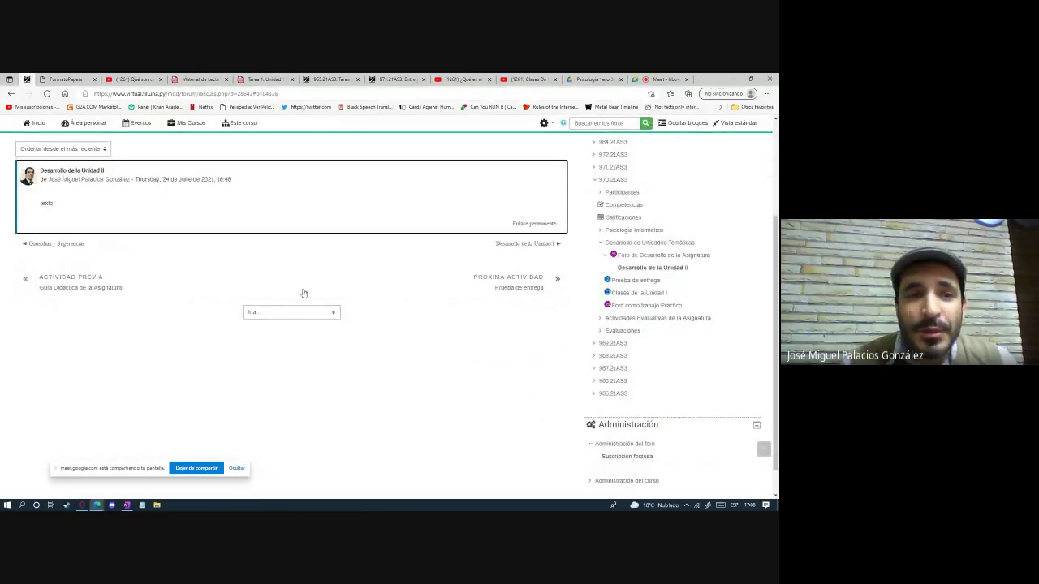
{"action": "scroll", "coordinate": [303, 292], "scroll_direction": "up", "scroll_amount": 3}
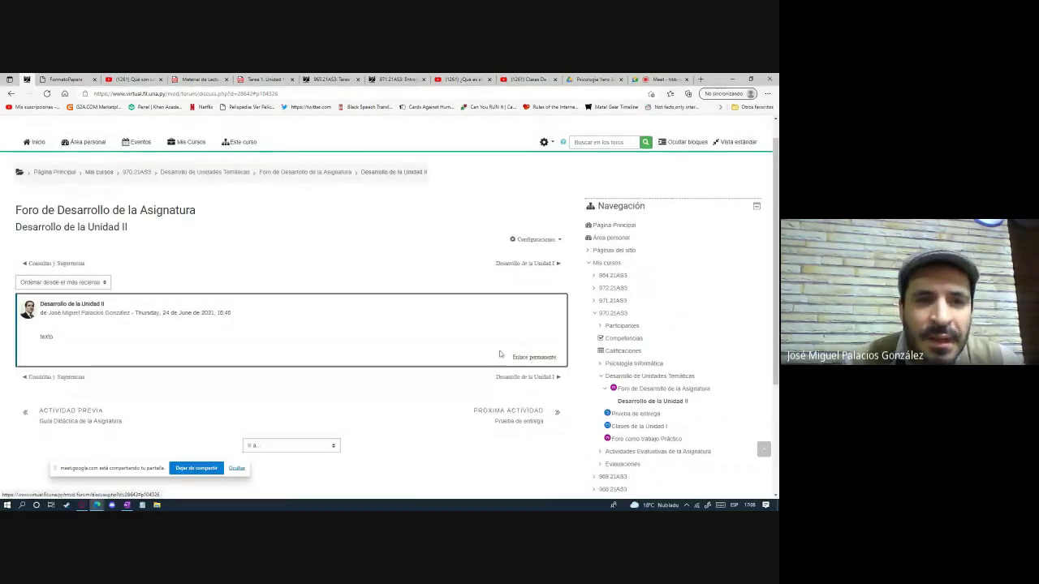
Go back through the forum to the 970.21AS3 course page and look over its activities.
{"action": "left_click", "coordinate": [280, 173]}
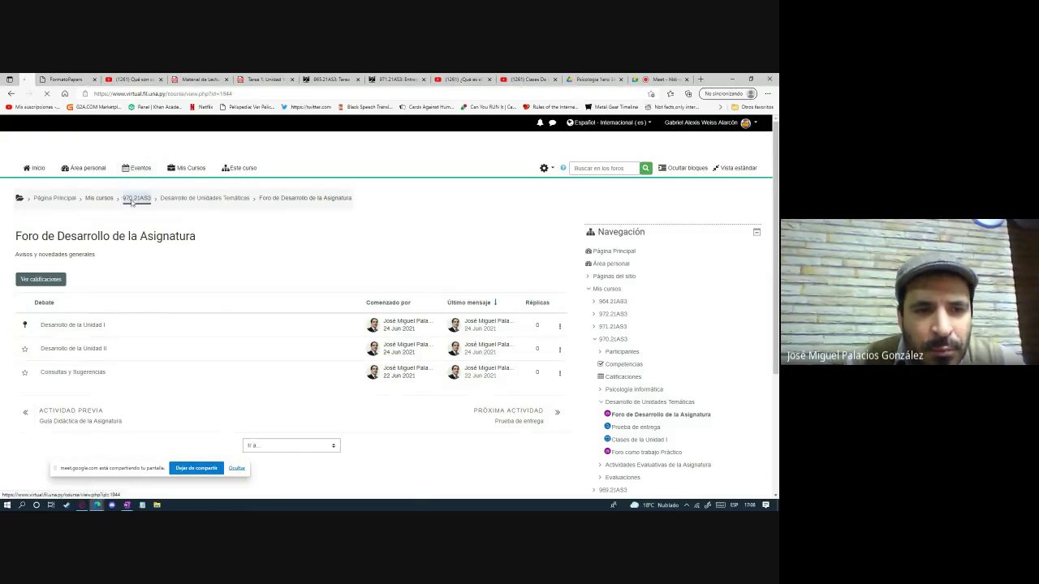
{"action": "scroll", "coordinate": [138, 262], "scroll_direction": "down", "scroll_amount": 4}
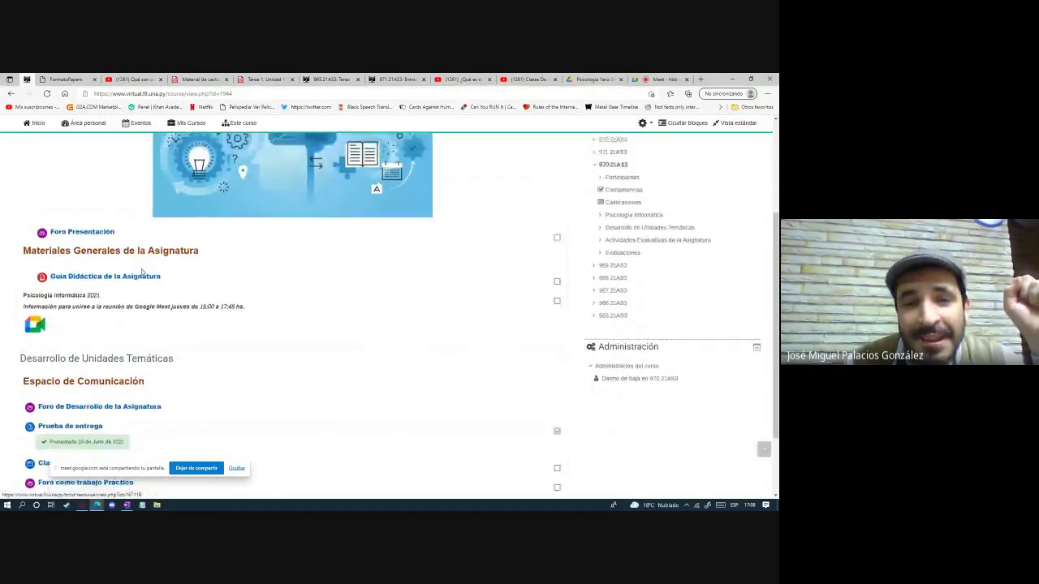
{"action": "scroll", "coordinate": [141, 269], "scroll_direction": "up", "scroll_amount": 4}
{"action": "scroll", "coordinate": [141, 265], "scroll_direction": "down", "scroll_amount": 4}
{"action": "scroll", "coordinate": [144, 248], "scroll_direction": "up", "scroll_amount": 4}
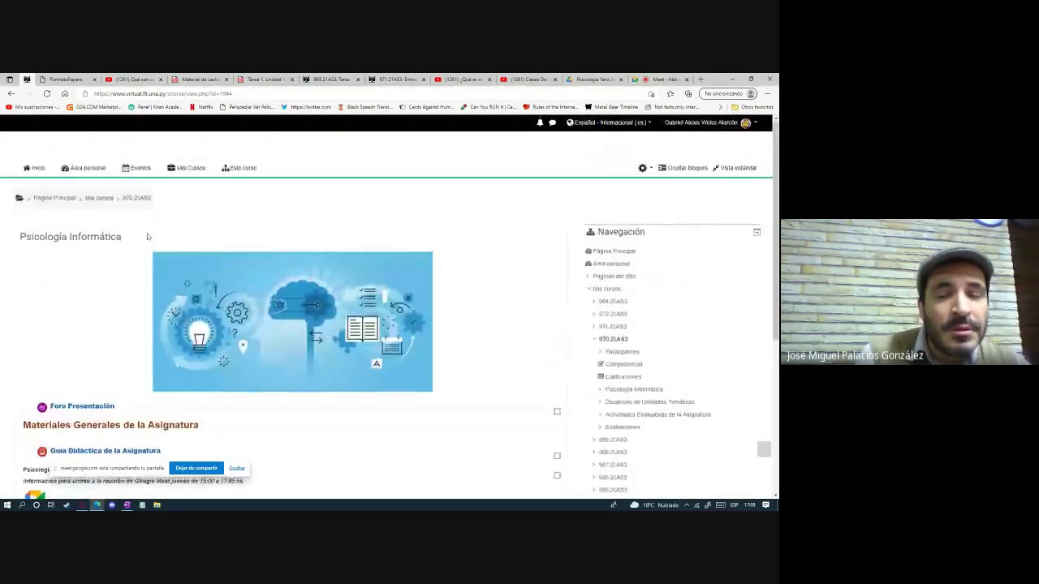
{"action": "scroll", "coordinate": [146, 236], "scroll_direction": "down", "scroll_amount": 3}
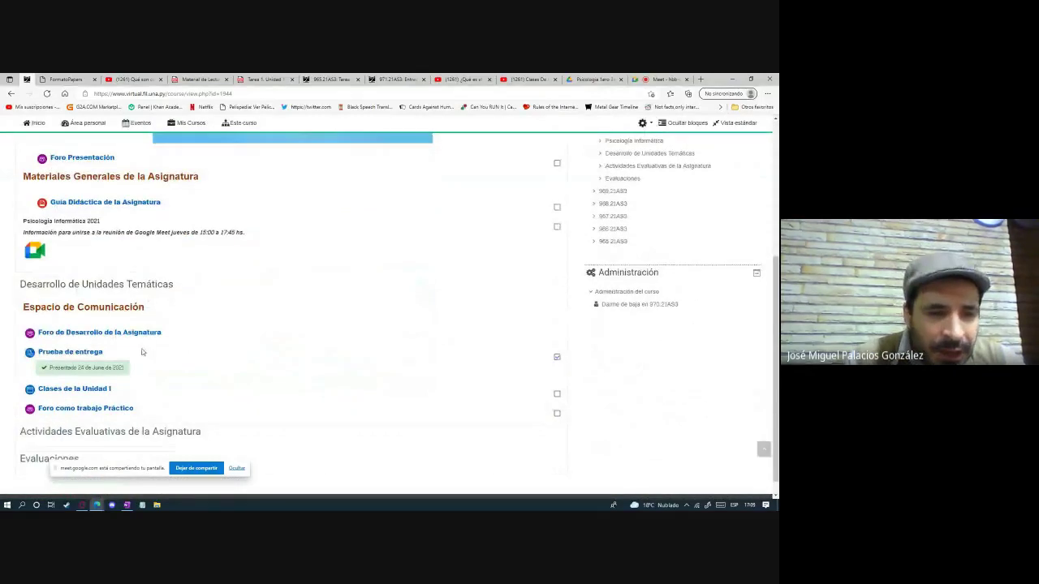
{"action": "scroll", "coordinate": [142, 352], "scroll_direction": "down", "scroll_amount": 1}
Open the Práctica discussion in Foro como trabajo Práctico, and stop sharing the student's screen in the Google Meet call.
{"action": "left_click", "coordinate": [95, 391]}
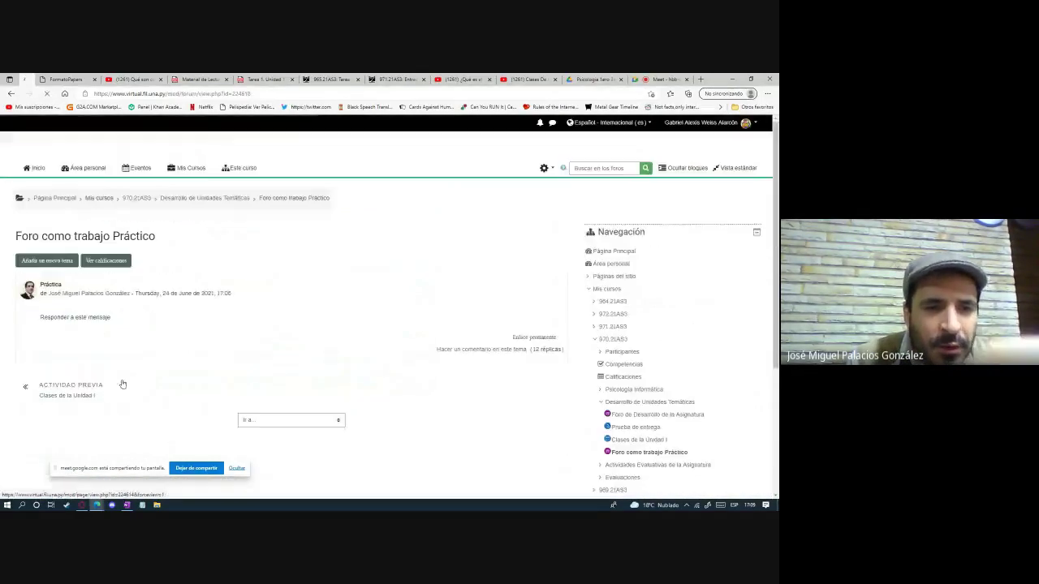
{"action": "left_click", "coordinate": [507, 350]}
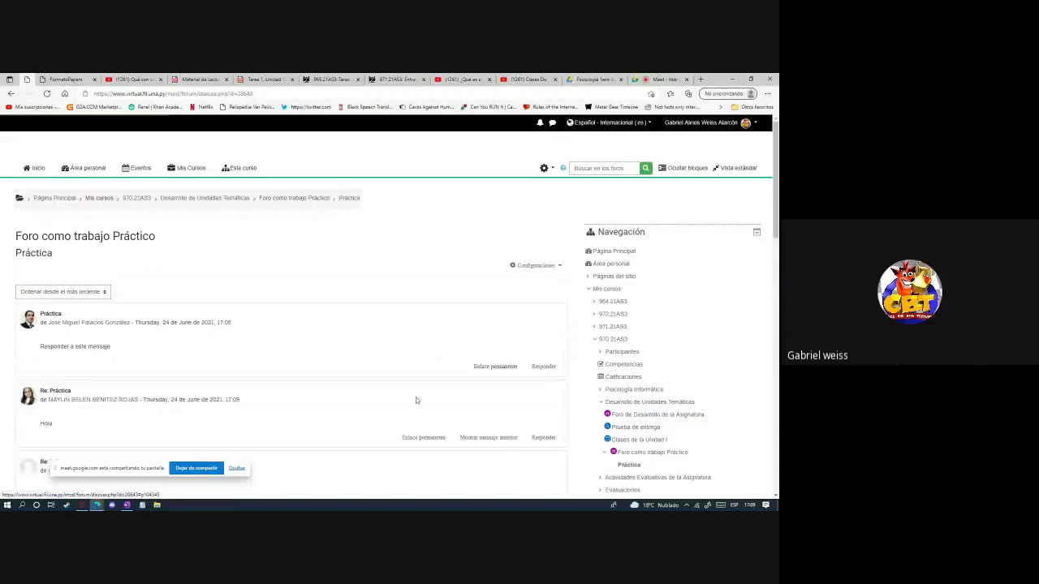
{"action": "left_click", "coordinate": [216, 472]}
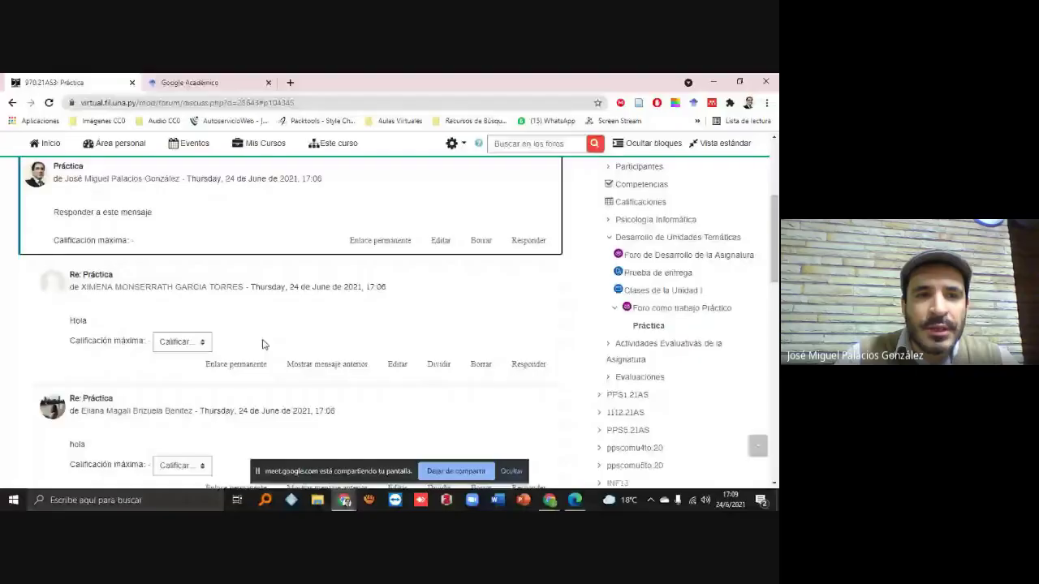
Reload the Práctica discussion in the teacher's view to load the latest replies.
{"action": "scroll", "coordinate": [267, 348], "scroll_direction": "up", "scroll_amount": 5}
{"action": "scroll", "coordinate": [271, 349], "scroll_direction": "down", "scroll_amount": 1}
{"action": "scroll", "coordinate": [271, 348], "scroll_direction": "down", "scroll_amount": 3}
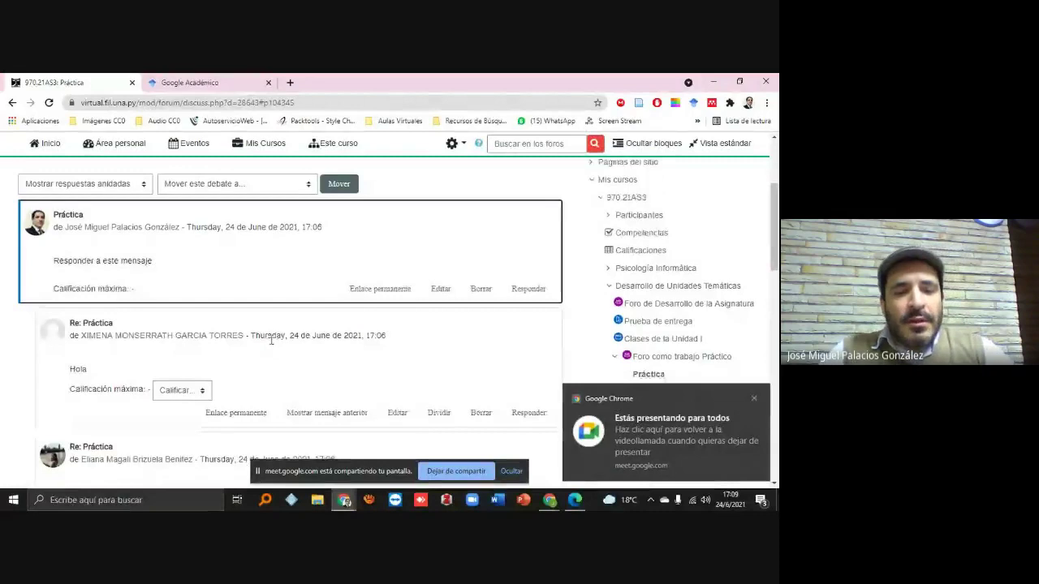
{"action": "key", "text": "F5"}
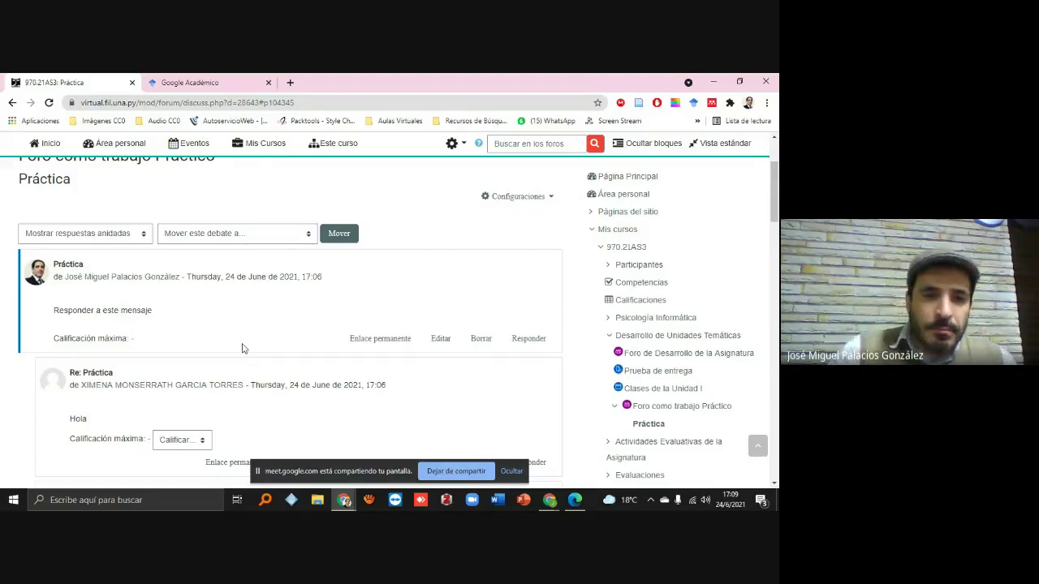
{"action": "scroll", "coordinate": [242, 348], "scroll_direction": "down", "scroll_amount": 2}
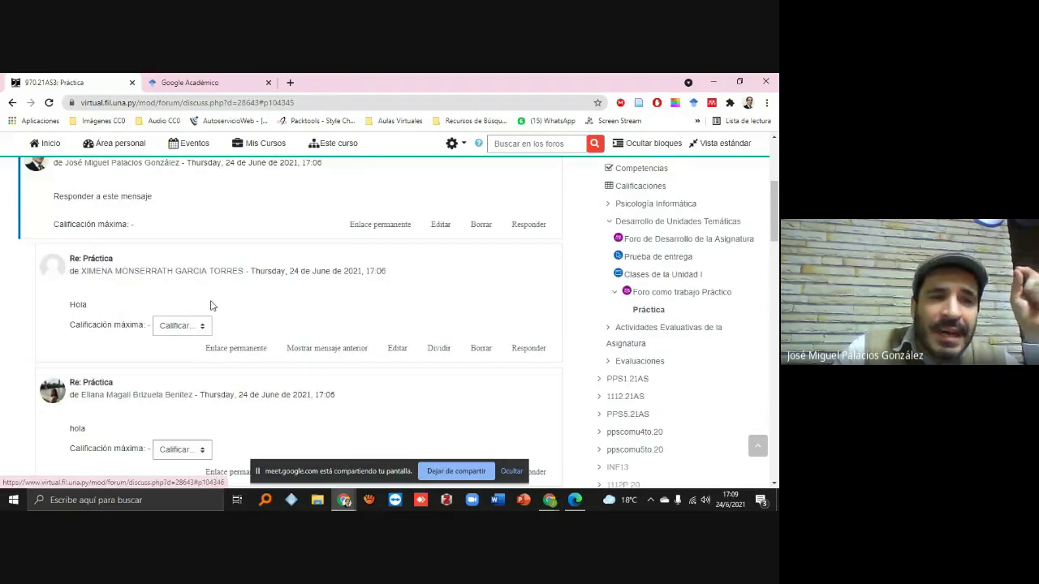
Check the rating field of the first student reply without grading it, and look over the other replies.
{"action": "scroll", "coordinate": [207, 300], "scroll_direction": "down", "scroll_amount": 1}
{"action": "left_click", "coordinate": [194, 271]}
{"action": "left_click", "coordinate": [194, 271]}
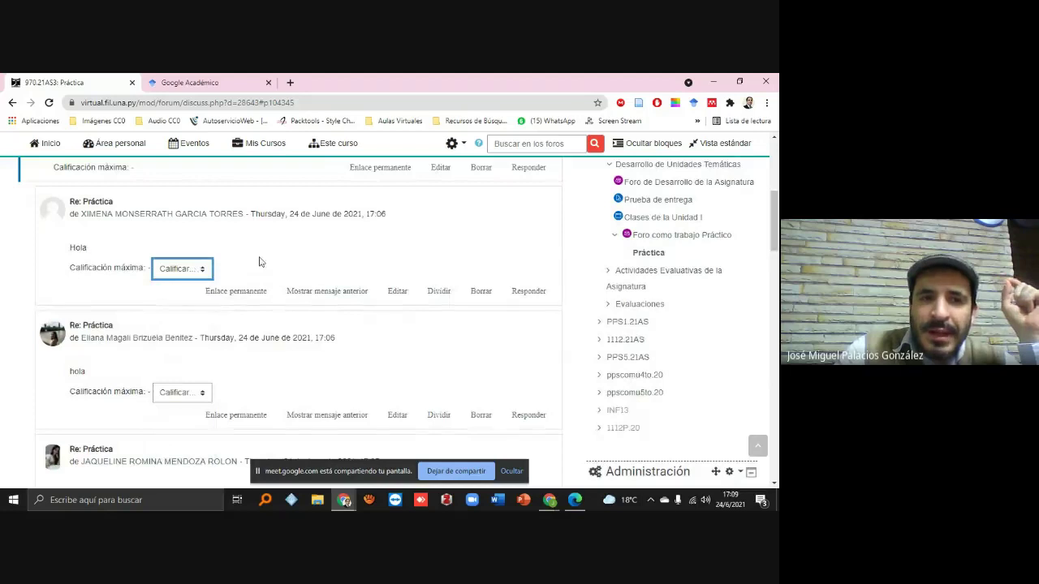
{"action": "scroll", "coordinate": [181, 278], "scroll_direction": "down", "scroll_amount": 7}
{"action": "scroll", "coordinate": [181, 292], "scroll_direction": "up", "scroll_amount": 8}
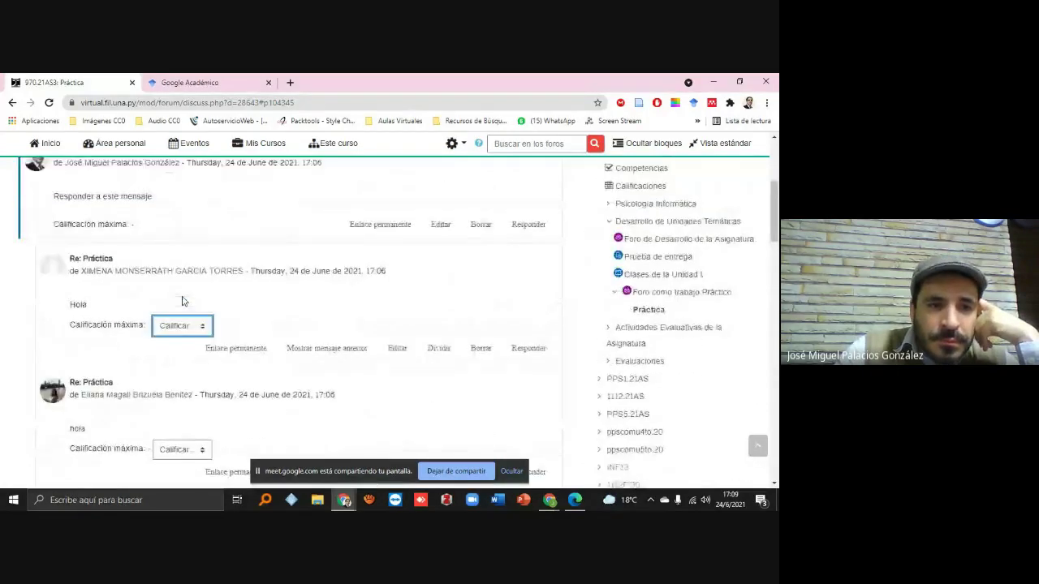
{"action": "scroll", "coordinate": [155, 292], "scroll_direction": "down", "scroll_amount": 2}
Rate the first student reply in the Práctica discussion 10 and the second reply 9.
{"action": "left_click", "coordinate": [187, 213]}
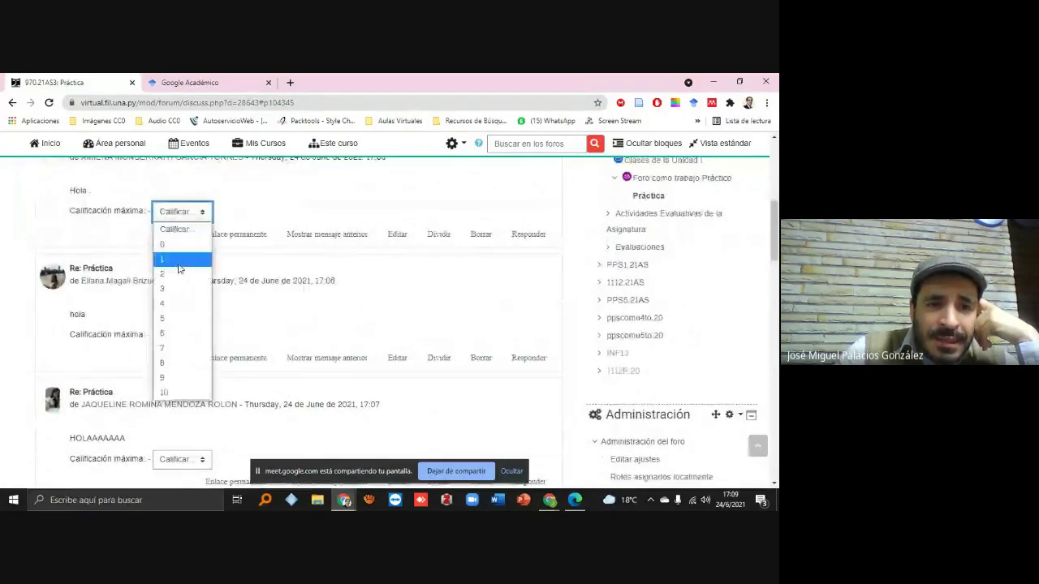
{"action": "left_click", "coordinate": [176, 393]}
{"action": "left_click", "coordinate": [180, 335]}
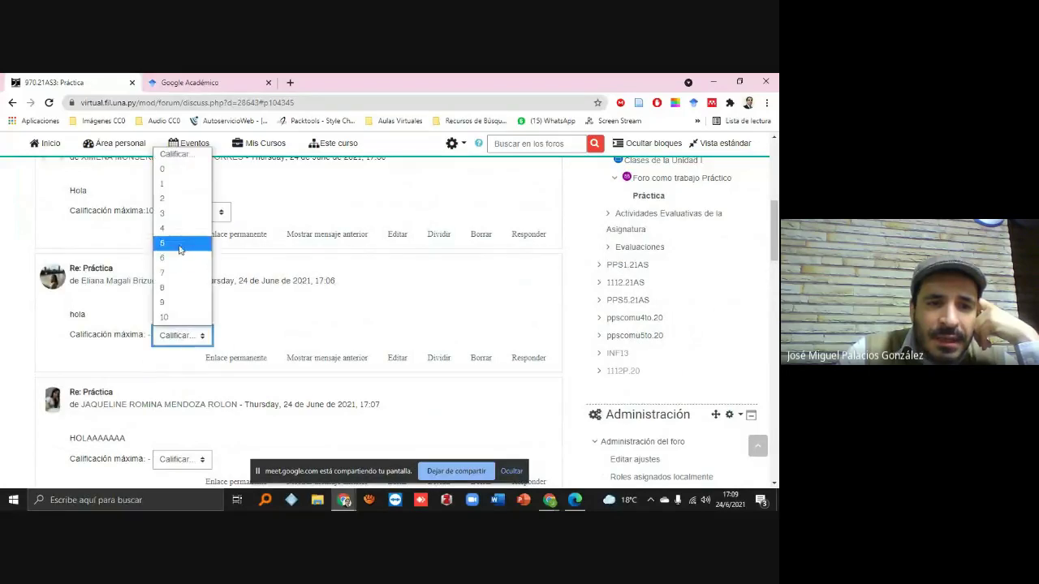
{"action": "left_click", "coordinate": [182, 301]}
Rate the third student reply 8 and the "Ahí?" reply below it 8.
{"action": "scroll", "coordinate": [182, 309], "scroll_direction": "down", "scroll_amount": 3}
{"action": "left_click", "coordinate": [180, 289]}
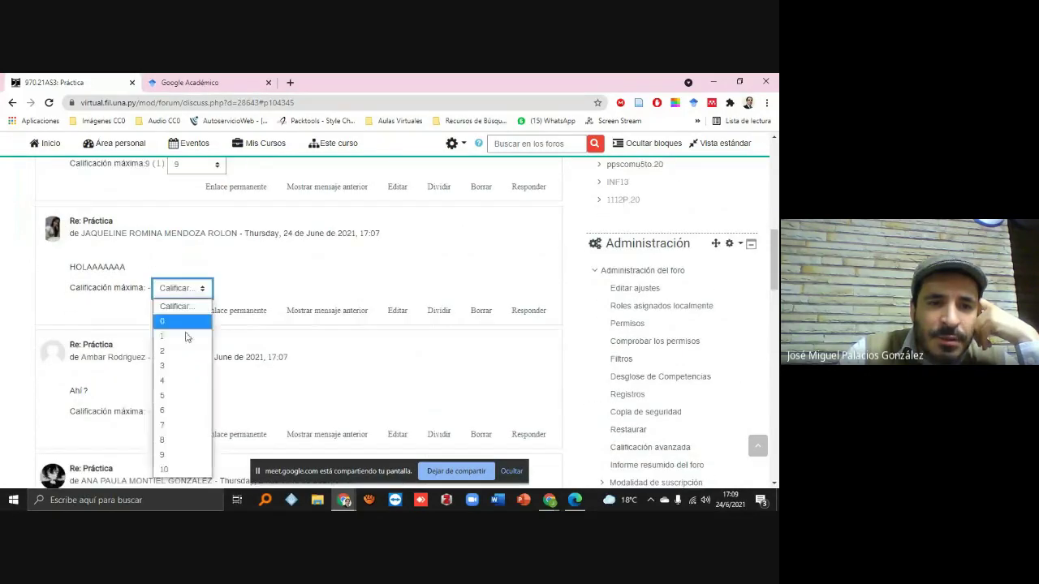
{"action": "left_click", "coordinate": [177, 442]}
{"action": "scroll", "coordinate": [187, 373], "scroll_direction": "down", "scroll_amount": 3}
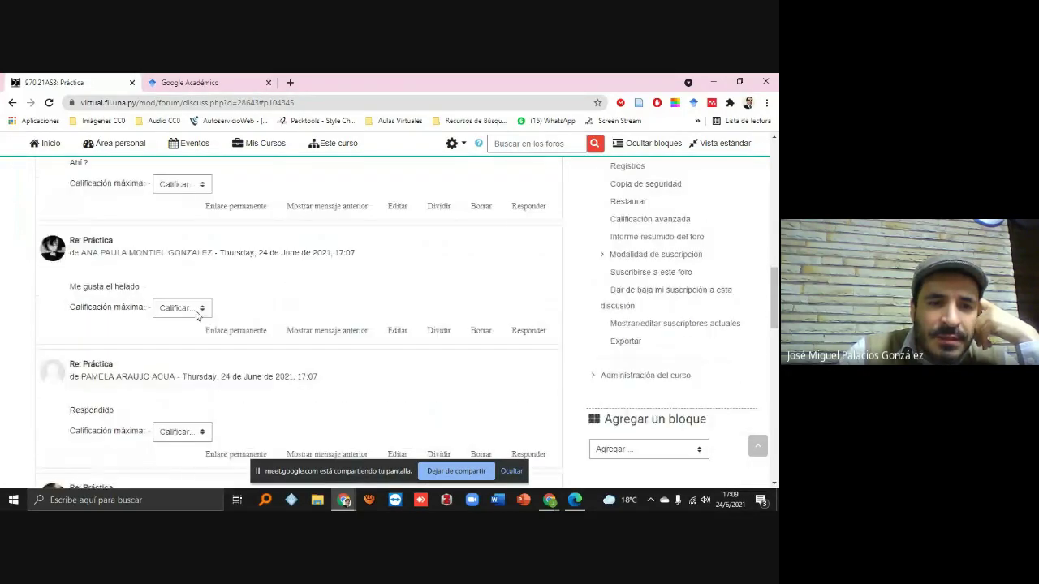
{"action": "left_click", "coordinate": [199, 189]}
{"action": "left_click", "coordinate": [174, 339]}
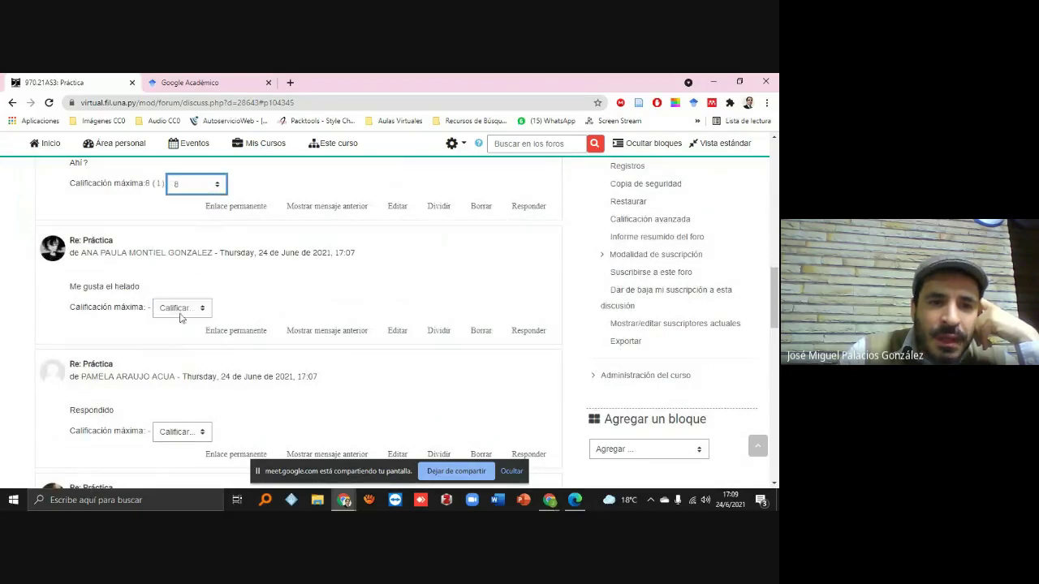
Rate the "Me gusta el helado" reply 9 and grade the "Respondido" reply below it.
{"action": "left_click", "coordinate": [181, 312]}
{"action": "left_click", "coordinate": [183, 284]}
{"action": "scroll", "coordinate": [185, 312], "scroll_direction": "down", "scroll_amount": 2}
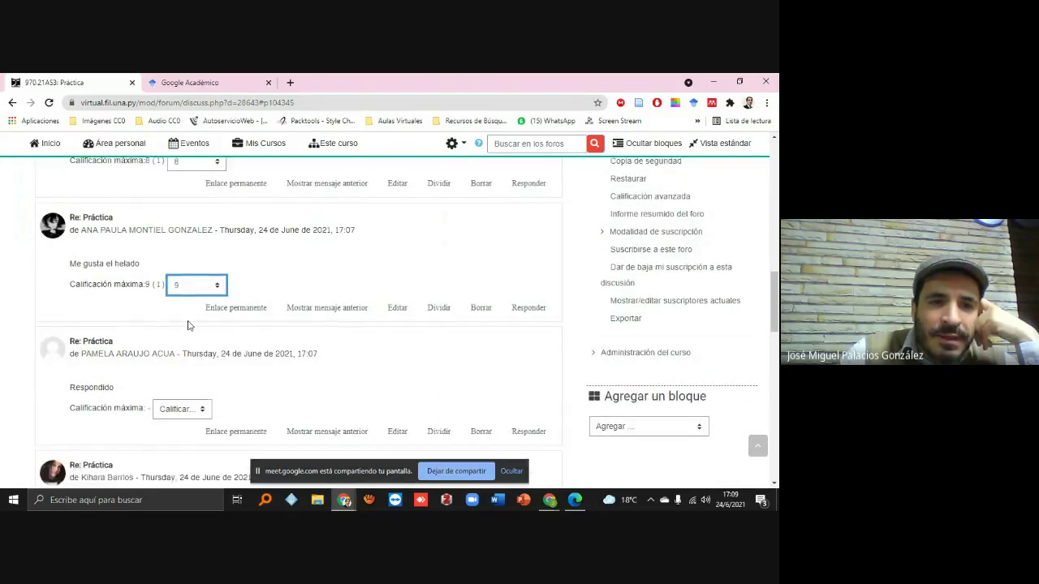
{"action": "left_click", "coordinate": [184, 318]}
{"action": "left_click", "coordinate": [180, 272]}
Rate the "holaa" reply 8 and the "Hola.." reply directly below it 9.
{"action": "scroll", "coordinate": [187, 385], "scroll_direction": "down", "scroll_amount": 1}
{"action": "scroll", "coordinate": [187, 386], "scroll_direction": "down", "scroll_amount": 1}
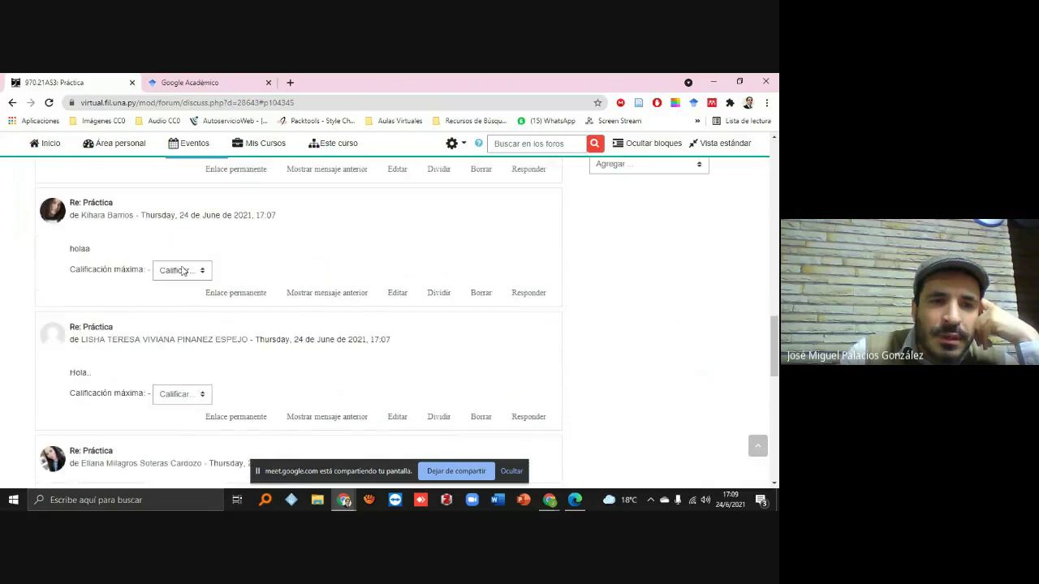
{"action": "left_click", "coordinate": [182, 270]}
{"action": "left_click", "coordinate": [184, 422]}
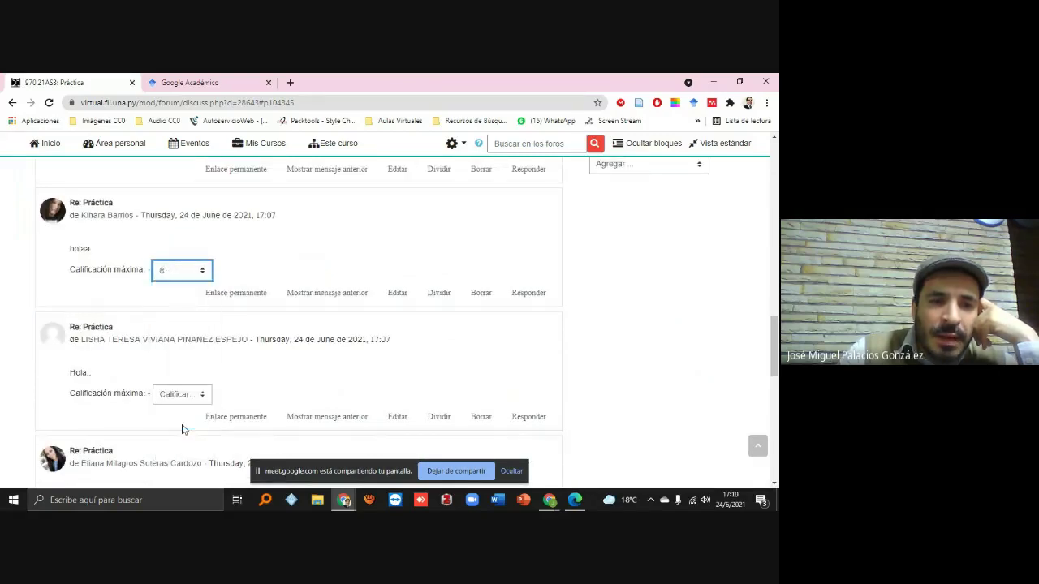
{"action": "scroll", "coordinate": [181, 424], "scroll_direction": "down", "scroll_amount": 2}
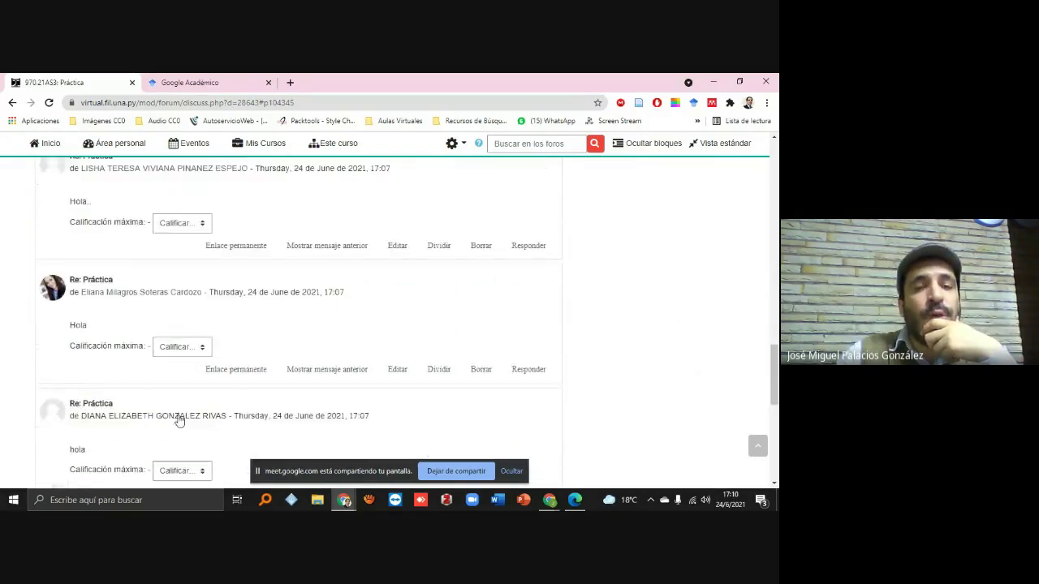
{"action": "left_click", "coordinate": [174, 227]}
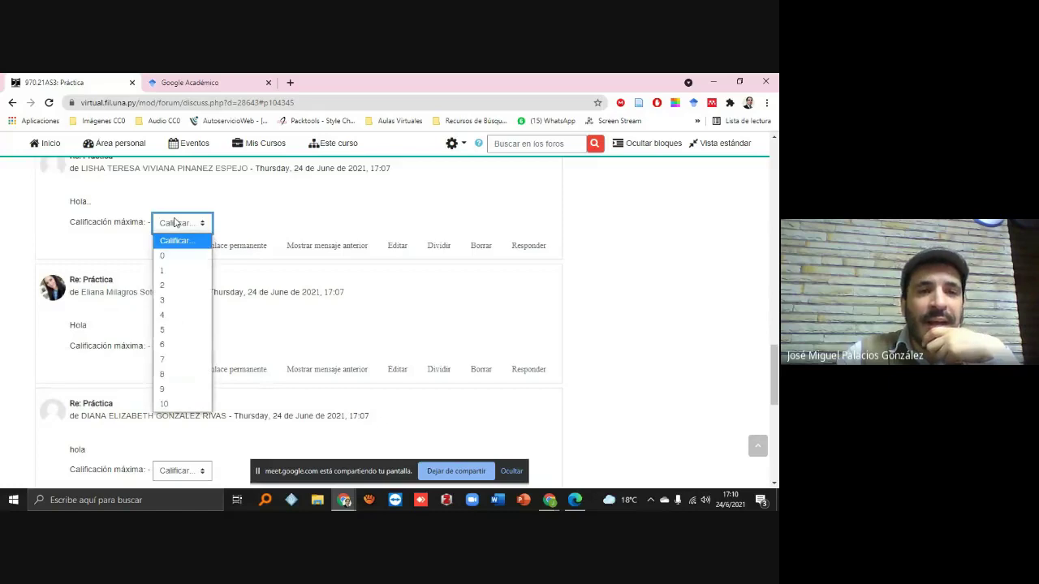
{"action": "left_click", "coordinate": [190, 386]}
{"action": "scroll", "coordinate": [194, 370], "scroll_direction": "down", "scroll_amount": 2}
{"action": "scroll", "coordinate": [199, 288], "scroll_direction": "up", "scroll_amount": 1}
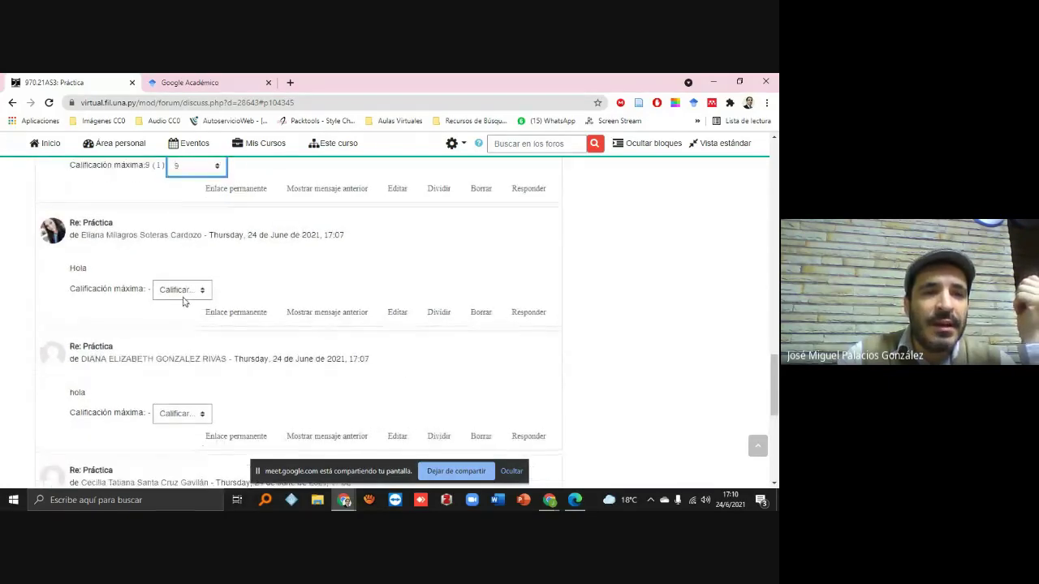
Rate the 17:07 "Hola" reply 9 and the "hola" reply directly below it 9.
{"action": "left_click", "coordinate": [182, 294]}
{"action": "key", "text": "Escape"}
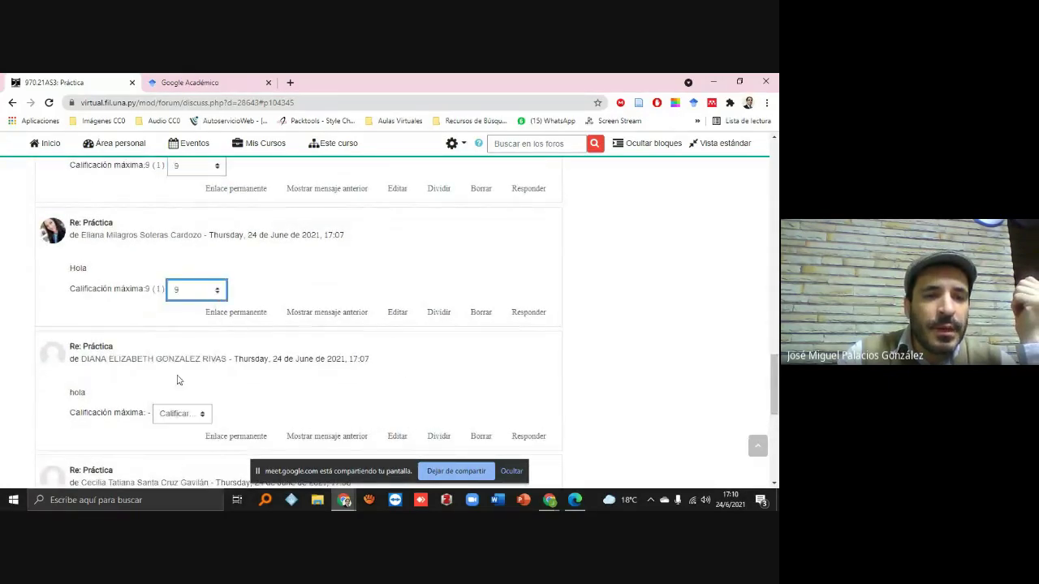
{"action": "scroll", "coordinate": [179, 380], "scroll_direction": "down", "scroll_amount": 1}
{"action": "left_click", "coordinate": [191, 301]}
{"action": "left_click", "coordinate": [185, 267]}
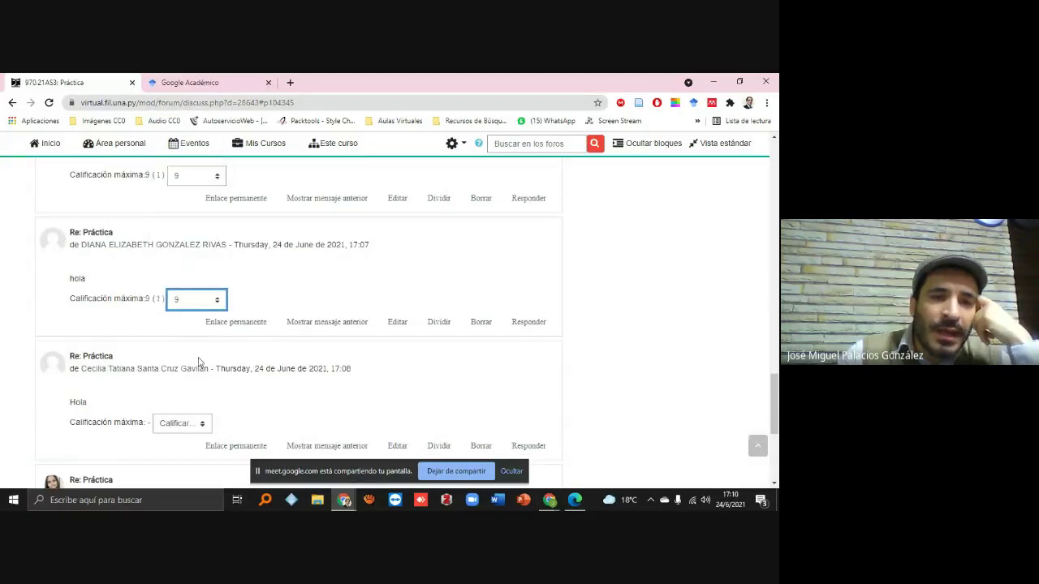
Rate the 17:08 "Hola" reply 6 and the final "Hola" reply in the discussion 10.
{"action": "left_click", "coordinate": [183, 345]}
{"action": "scroll", "coordinate": [179, 401], "scroll_direction": "down", "scroll_amount": 2}
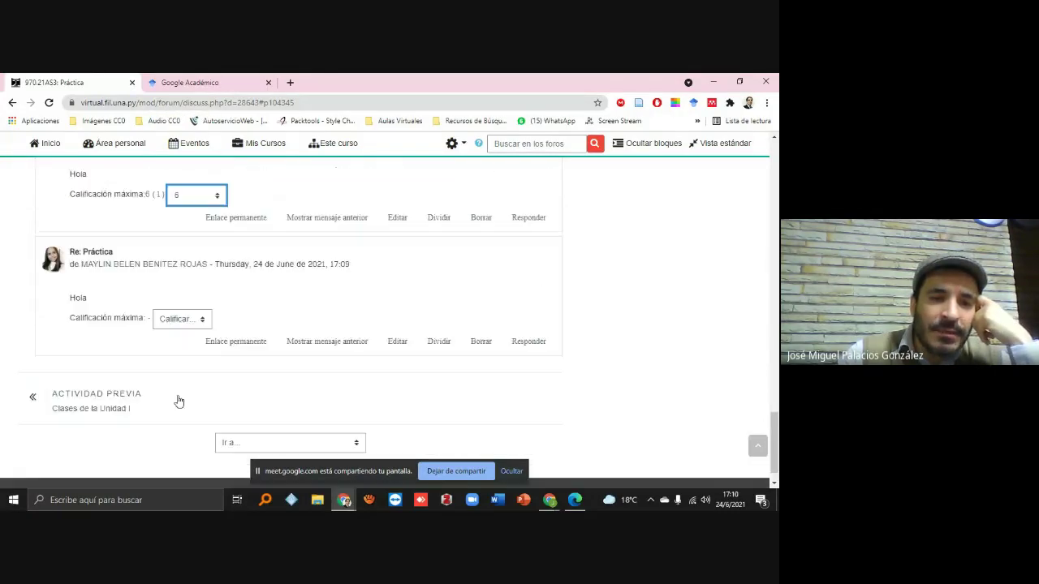
{"action": "left_click", "coordinate": [180, 318]}
{"action": "left_click", "coordinate": [185, 302]}
{"action": "scroll", "coordinate": [457, 383], "scroll_direction": "down", "scroll_amount": 1}
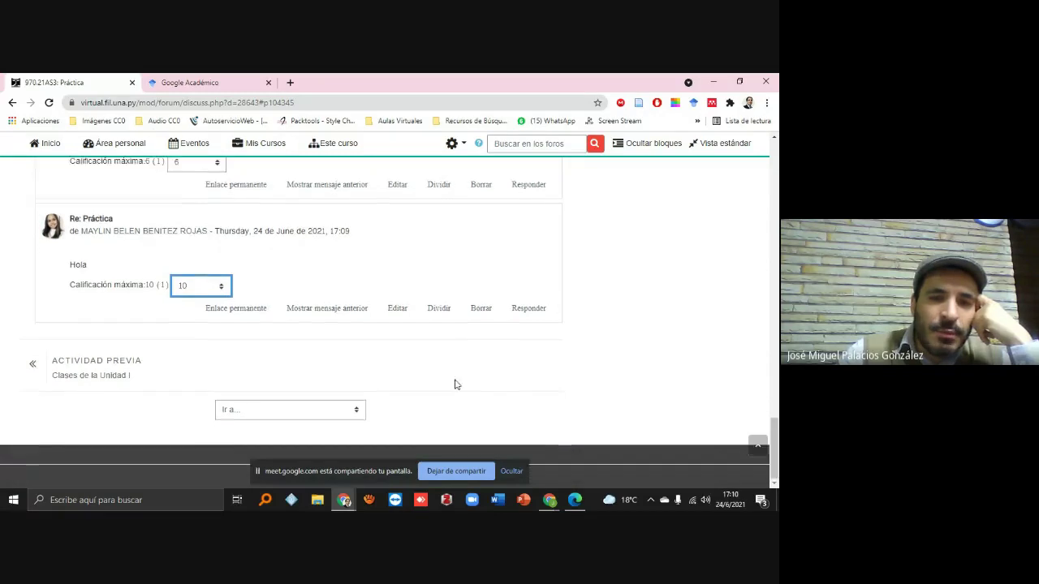
Return to the start of the Práctica discussion and open the Calificaciones report of course 970.21AS3.
{"action": "scroll", "coordinate": [334, 379], "scroll_direction": "up", "scroll_amount": 3}
{"action": "scroll", "coordinate": [333, 379], "scroll_direction": "up", "scroll_amount": 10}
{"action": "scroll", "coordinate": [324, 374], "scroll_direction": "down", "scroll_amount": 2}
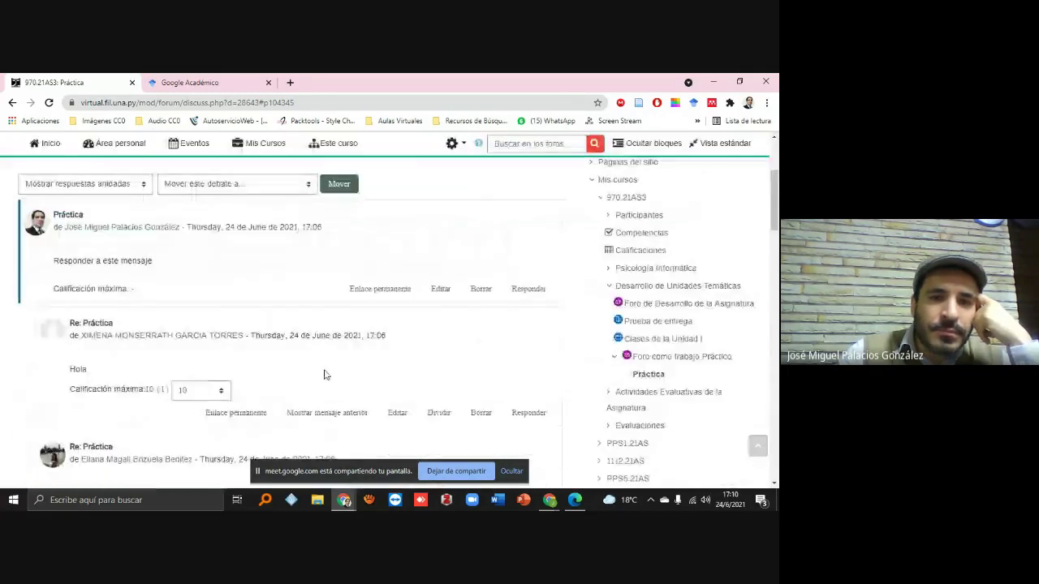
{"action": "scroll", "coordinate": [280, 335], "scroll_direction": "down", "scroll_amount": 1}
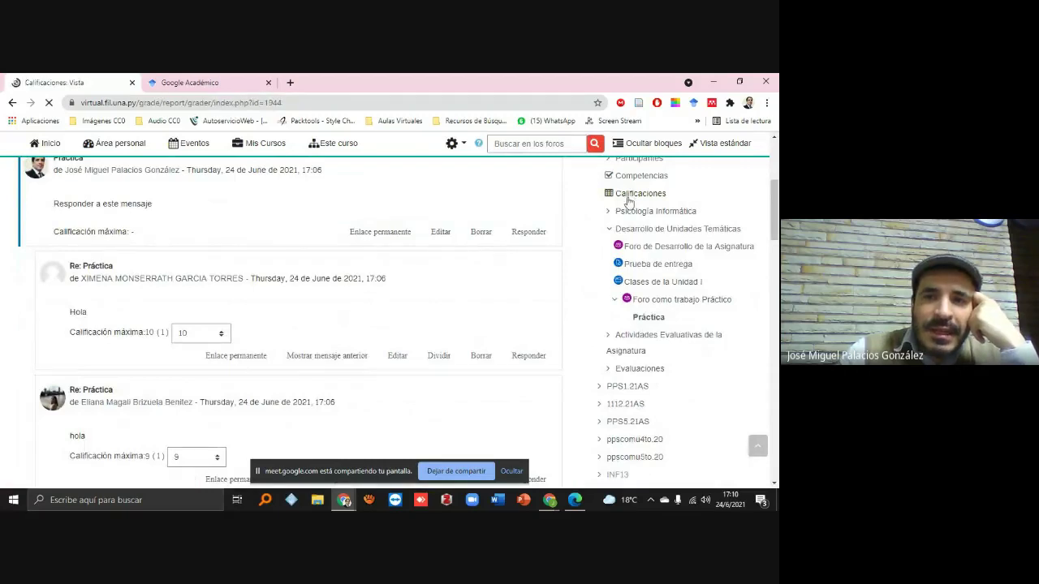
Look through the grader report's student rows and across its activity columns toward the forum grades, hiding the screen-sharing notice.
{"action": "scroll", "coordinate": [489, 297], "scroll_direction": "down", "scroll_amount": 1}
{"action": "scroll", "coordinate": [489, 297], "scroll_direction": "down", "scroll_amount": 4}
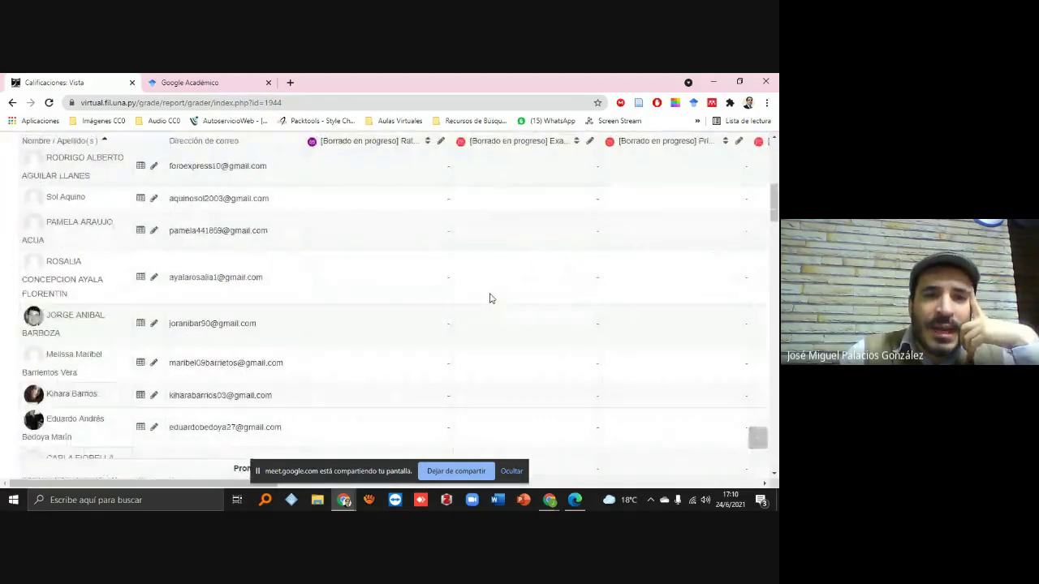
{"action": "scroll", "coordinate": [386, 322], "scroll_direction": "up", "scroll_amount": 1}
{"action": "scroll", "coordinate": [386, 322], "scroll_direction": "down", "scroll_amount": 3}
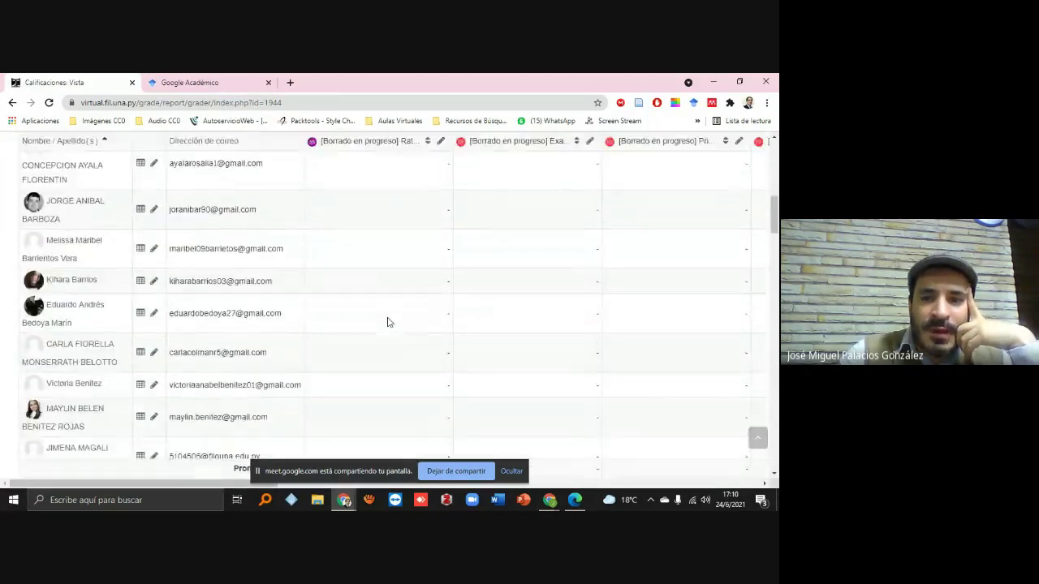
{"action": "left_click", "coordinate": [511, 472]}
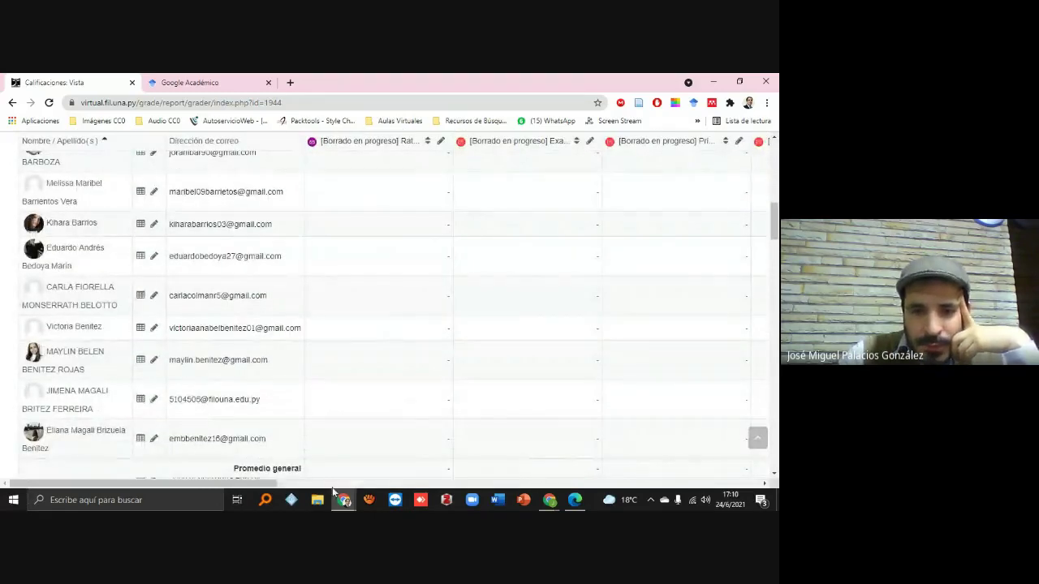
{"action": "scroll", "coordinate": [387, 424], "scroll_direction": "up", "scroll_amount": 2}
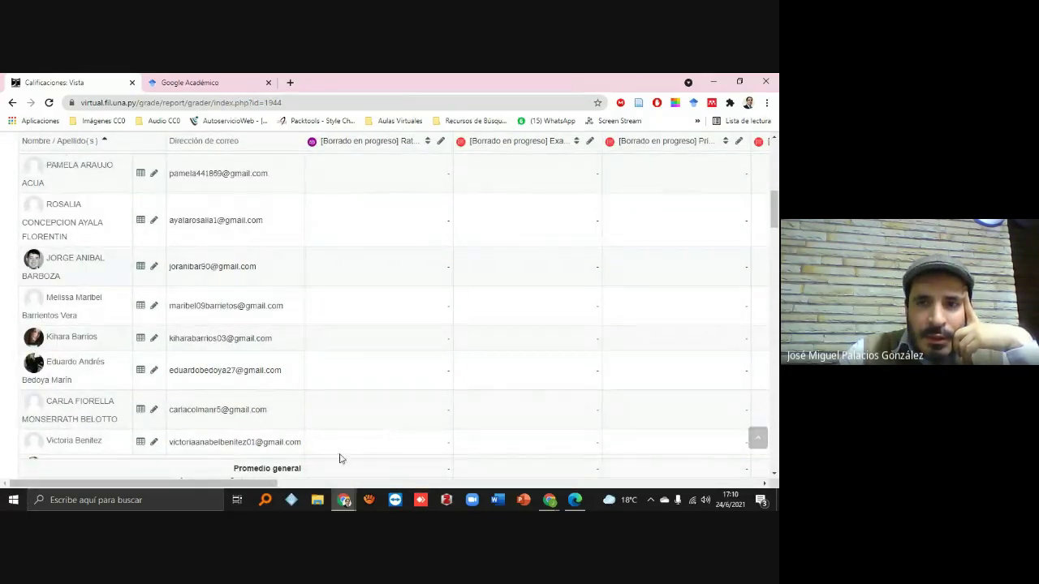
{"action": "left_click_drag", "start_coordinate": [252, 487], "coordinate": [558, 475]}
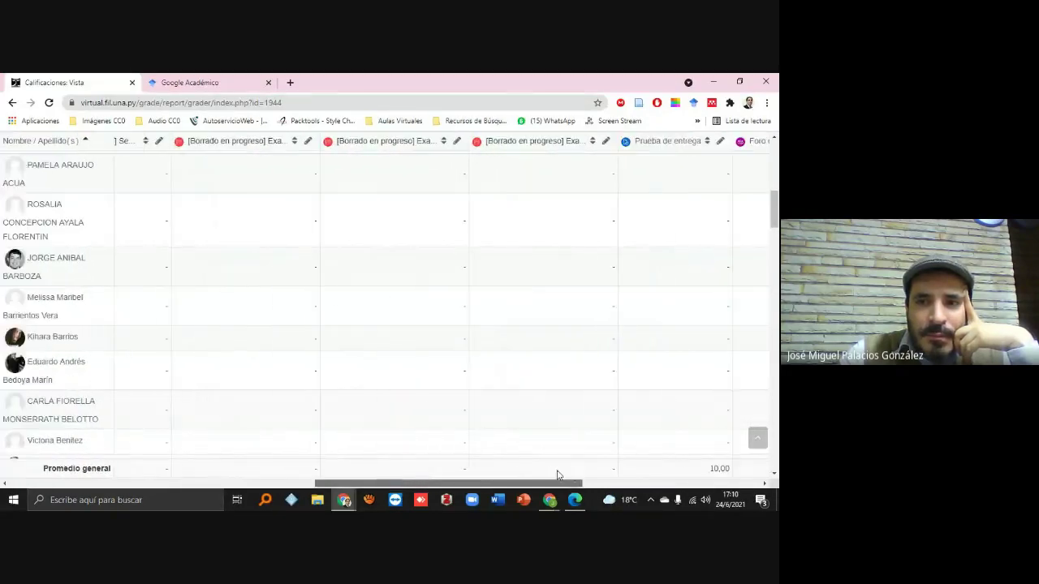